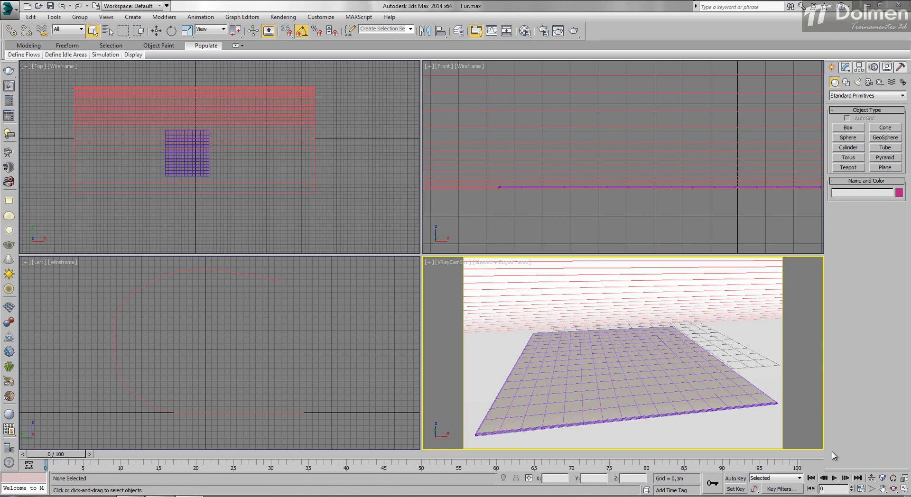
Step: Select the flat chamfer box and examine its bevelled edge up close in the Front view
click(522, 210)
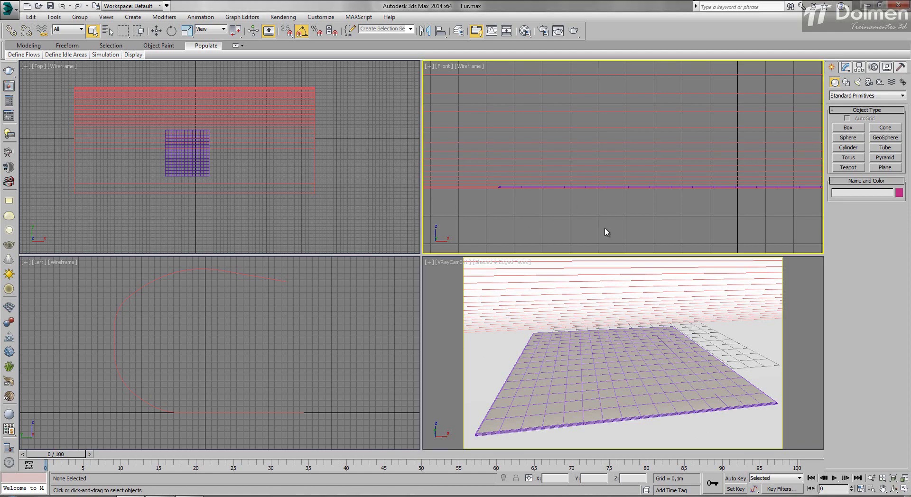
middle_drag(548, 224, 506, 207)
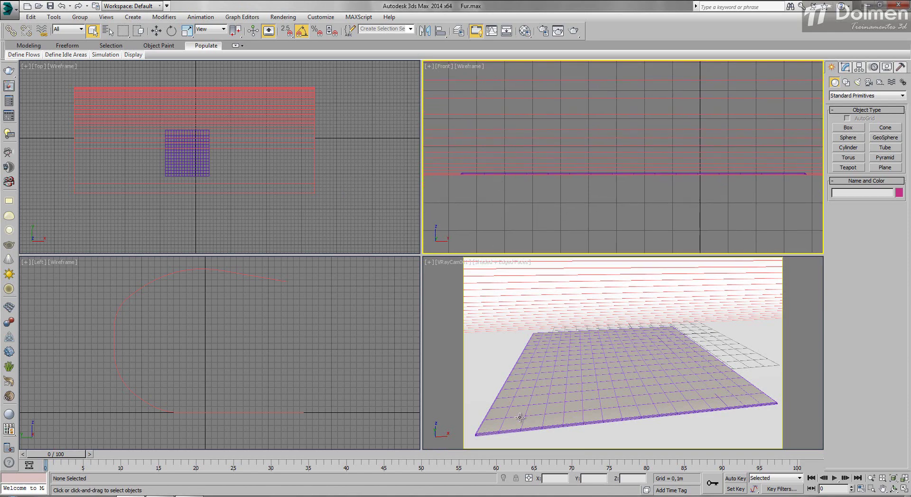
click(591, 375)
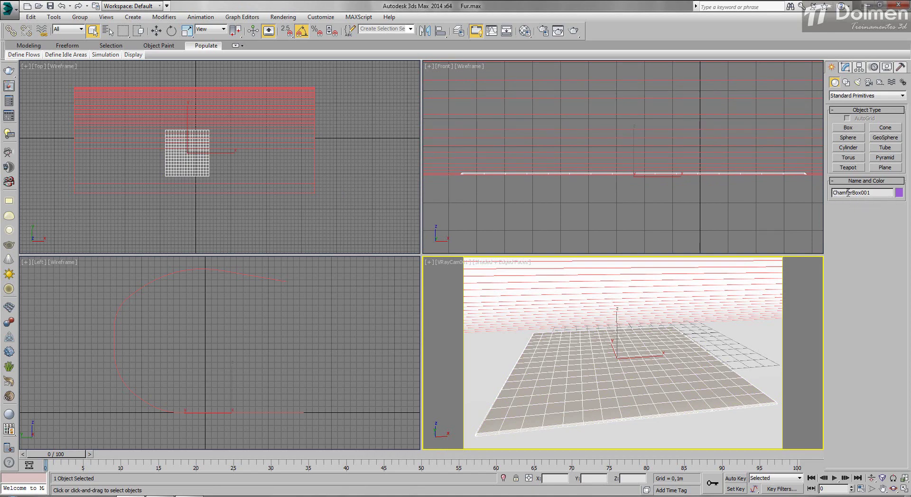
scroll(483, 153, up, 10)
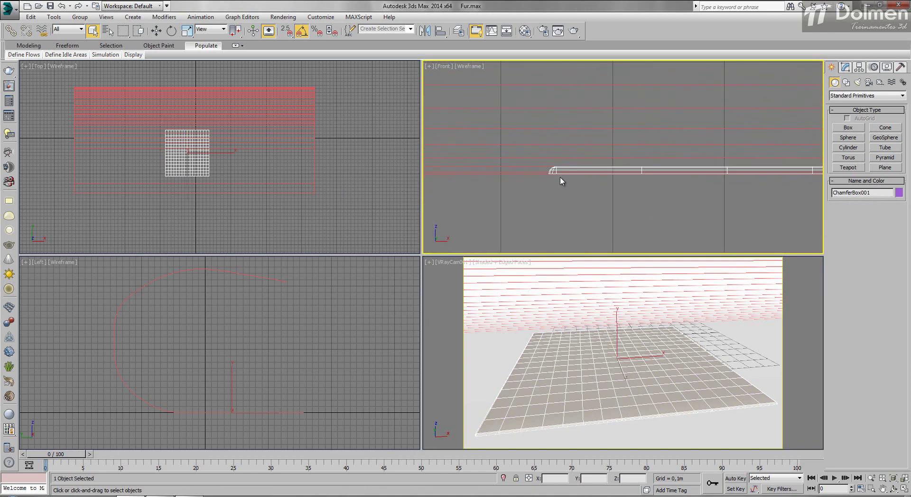
scroll(533, 156, up, 4)
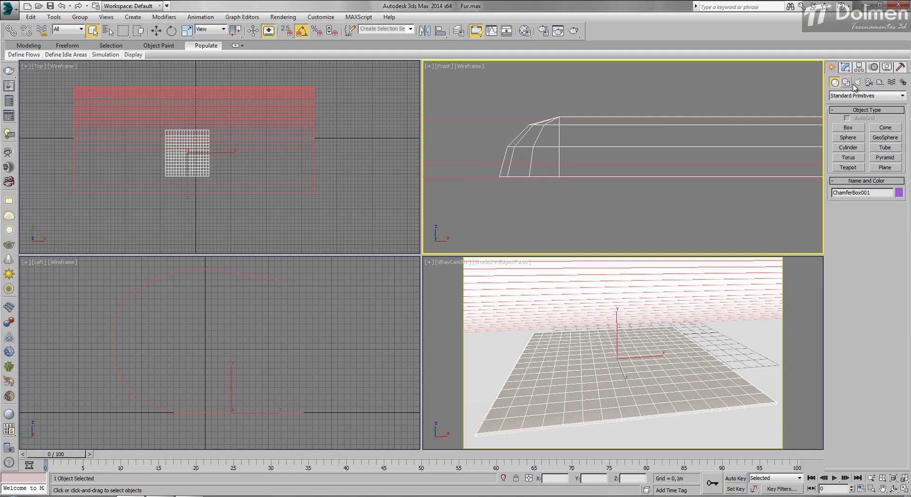
Step: Create a VRayFur object on the selected chamfer box and render it from the maximized camera view
click(893, 96)
click(839, 198)
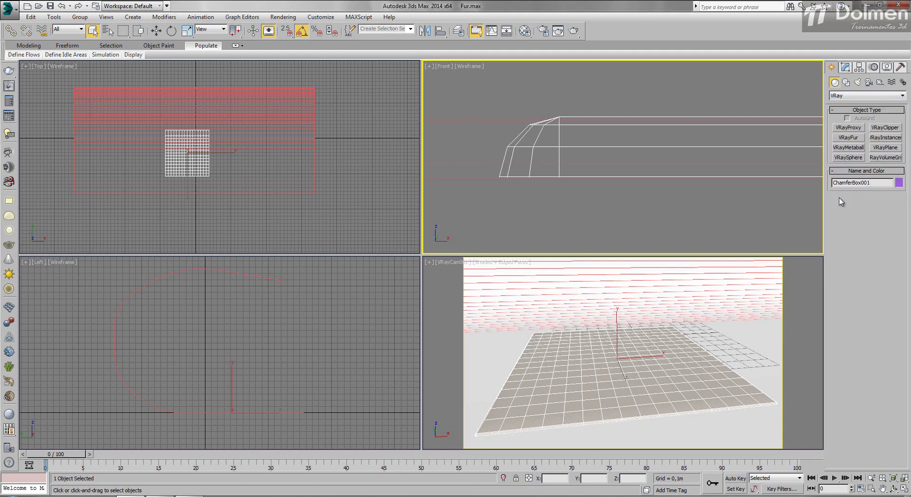
click(841, 139)
right_click(476, 310)
click(904, 491)
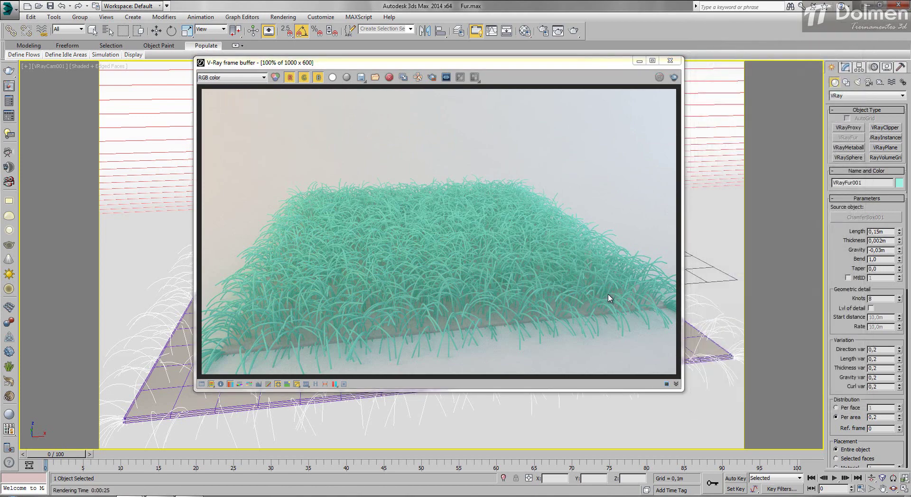
drag(439, 63, 483, 57)
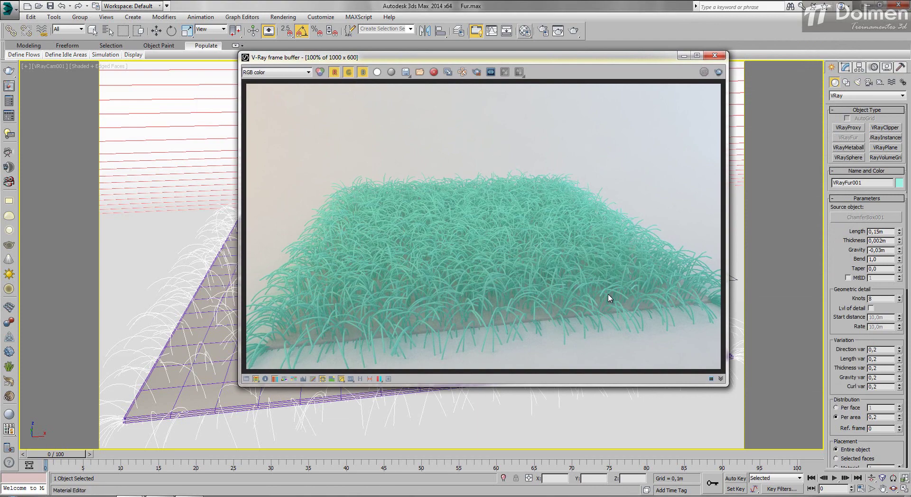
click(715, 55)
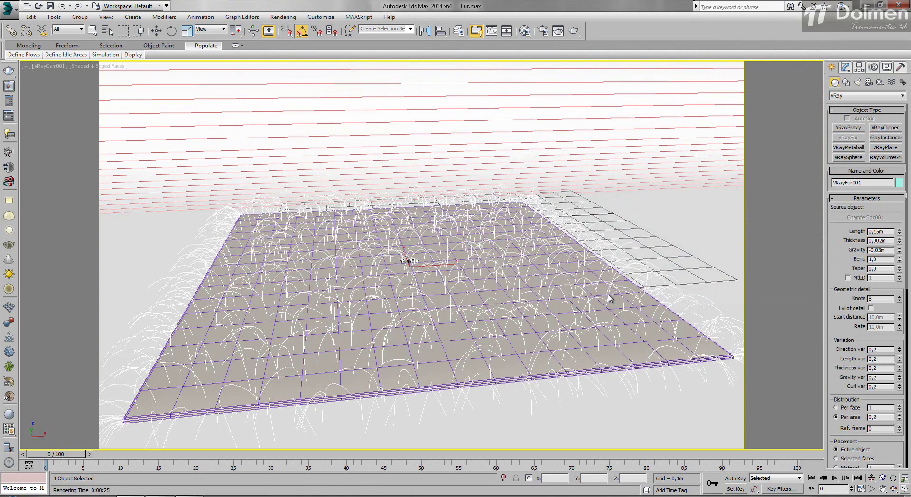
key(alt+w)
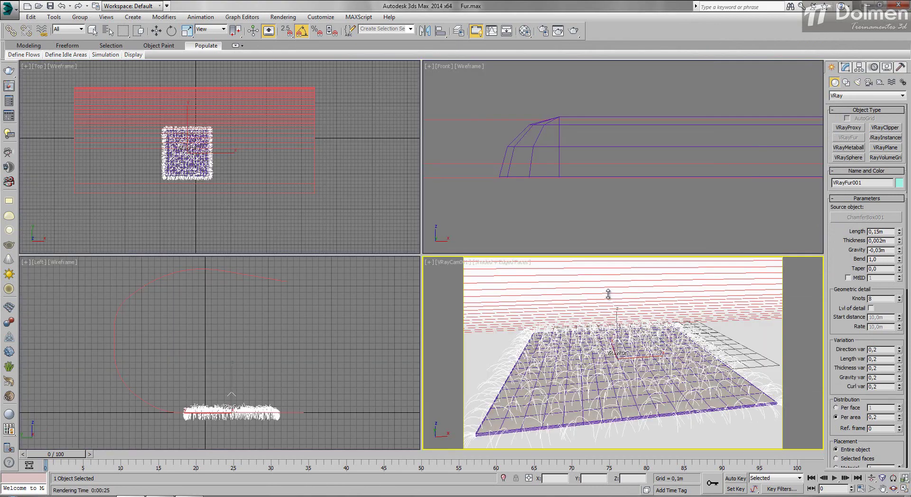
Step: Select the fur and the chamfer box together and assign the VRayBlendMtl Material #2 to them
key(super+shift)
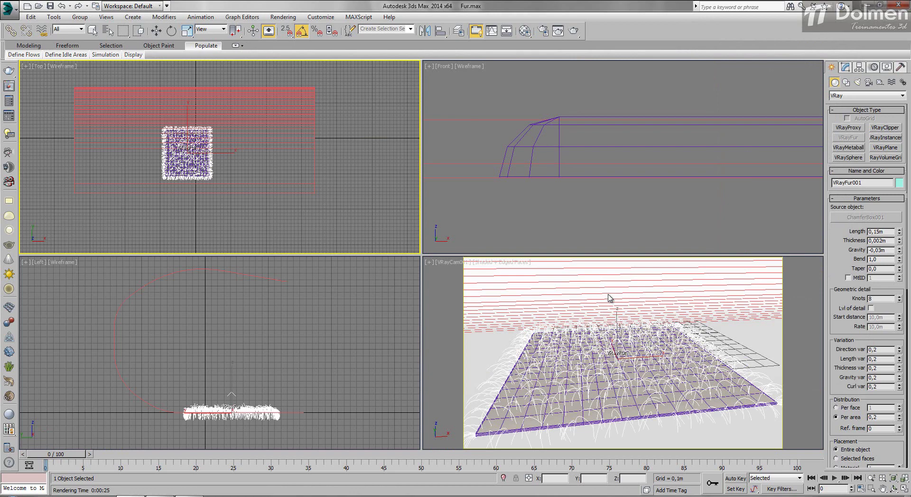
key(q)
key(ctrl+d)
scroll(609, 294, up, 5)
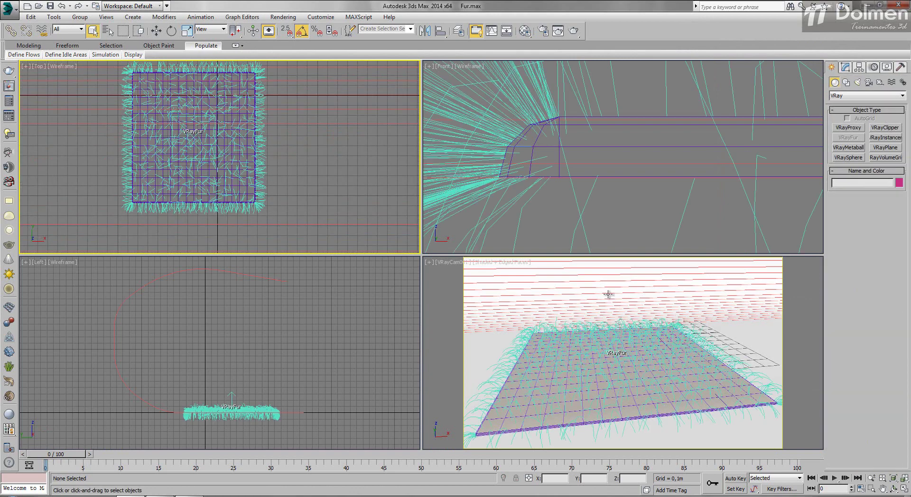
key(ctrl+a)
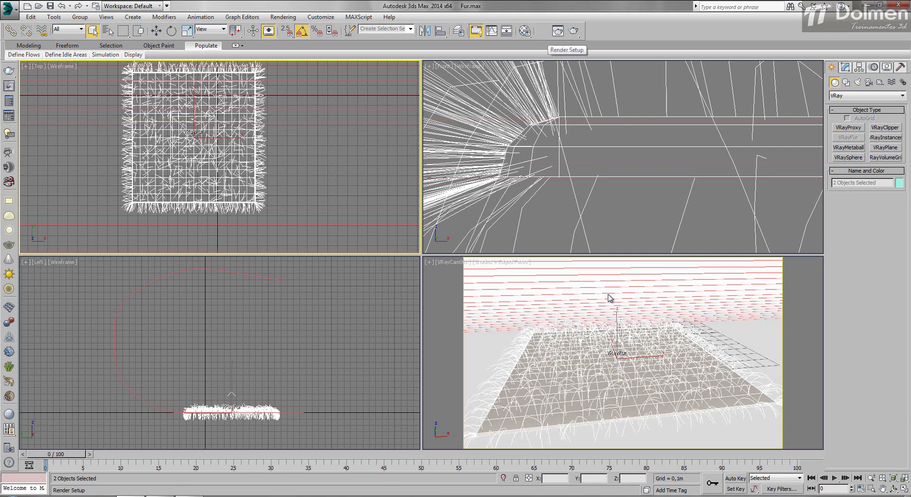
key(m)
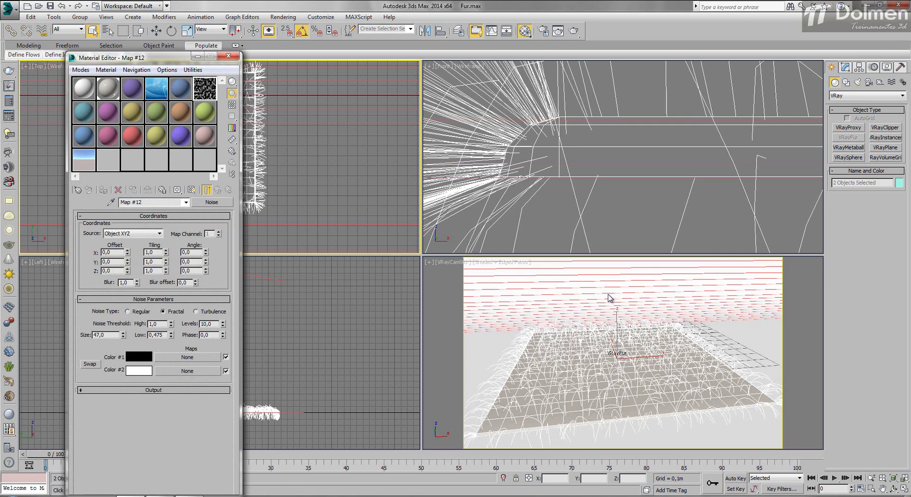
click(112, 89)
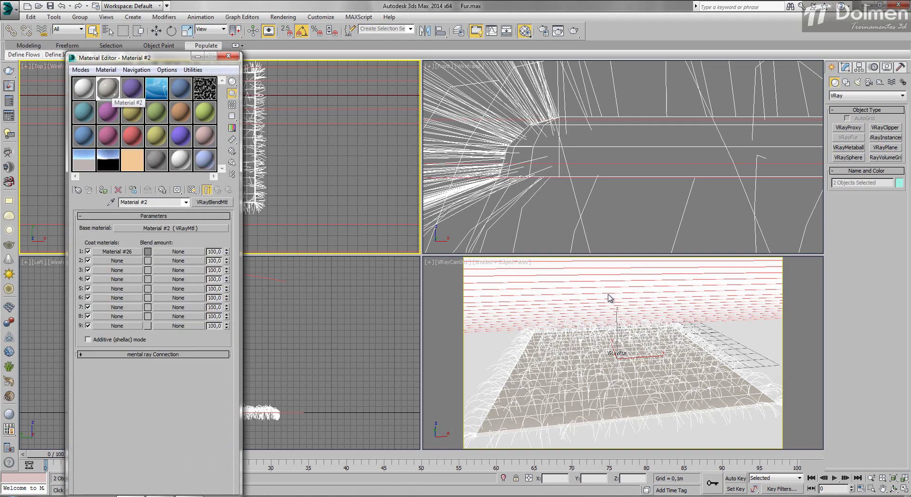
Step: Review Material #2's base material and the VRayDirt diffuse map in its coat material, Material #26
click(171, 228)
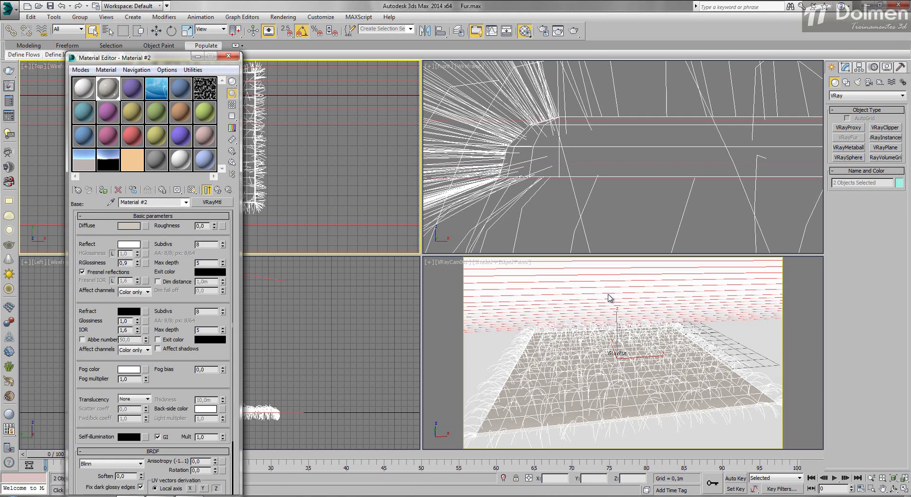
click(218, 190)
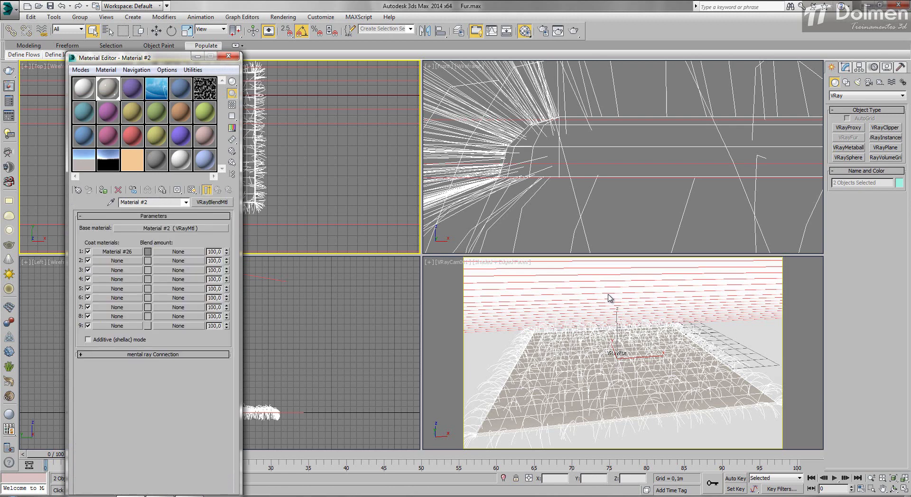
click(118, 252)
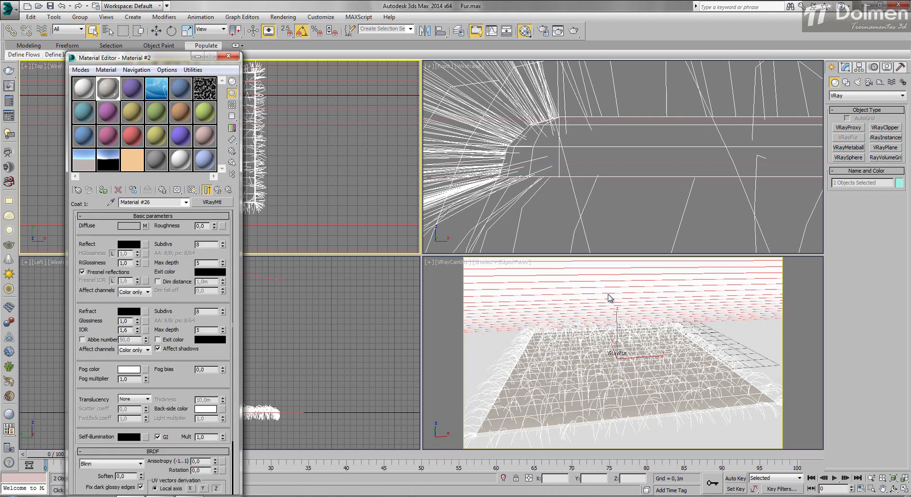
click(145, 226)
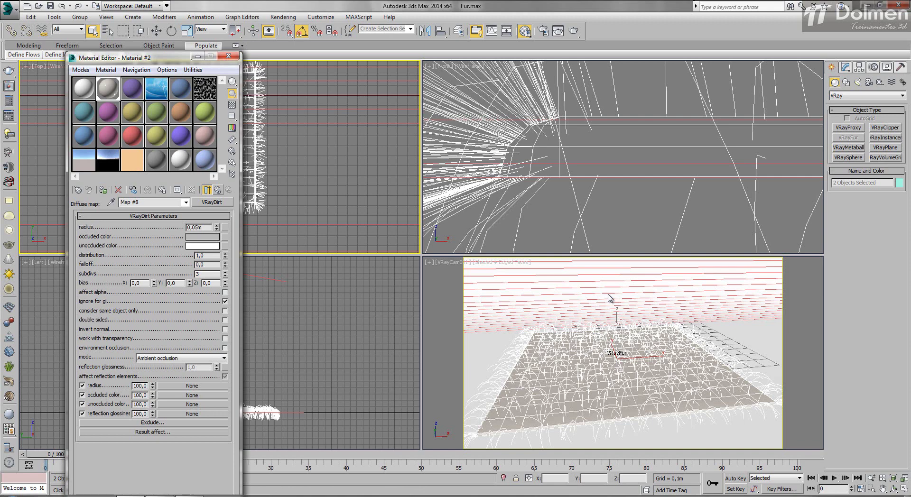
click(218, 191)
click(218, 191)
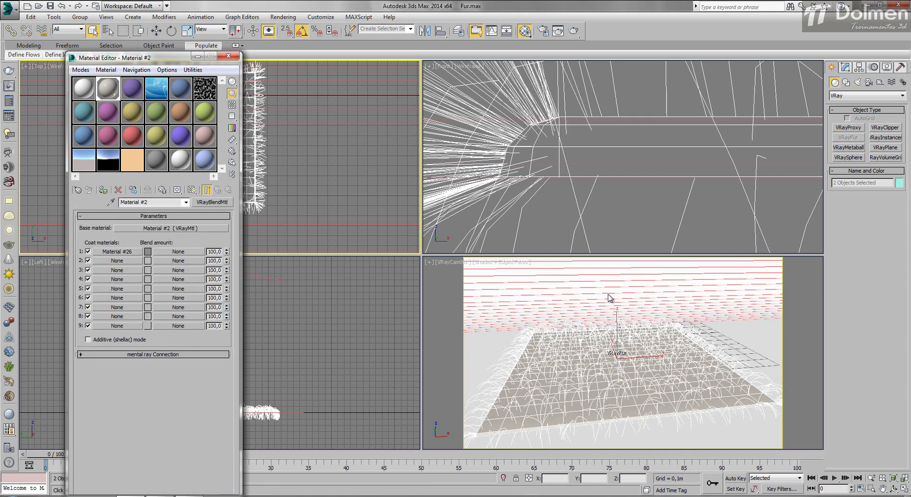
click(229, 56)
Step: Set the bucket sampler to max subdivs 2 and noise threshold 0,03, and the Global DMC noise threshold to 0,03
right_click(609, 294)
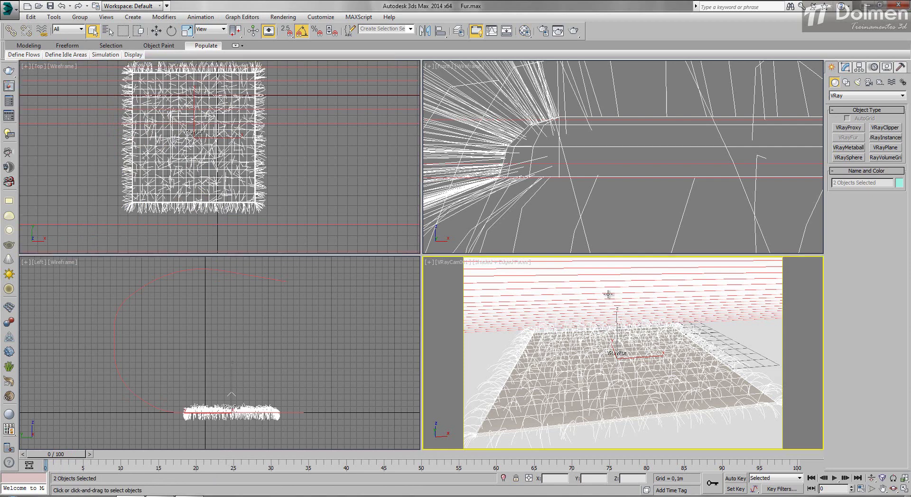
key(F10)
key(ctrl+Tab)
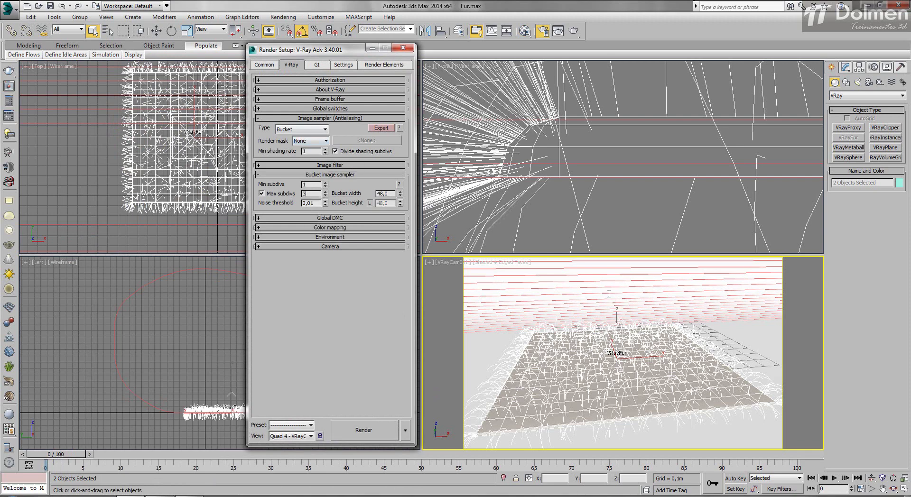
key(Tab)
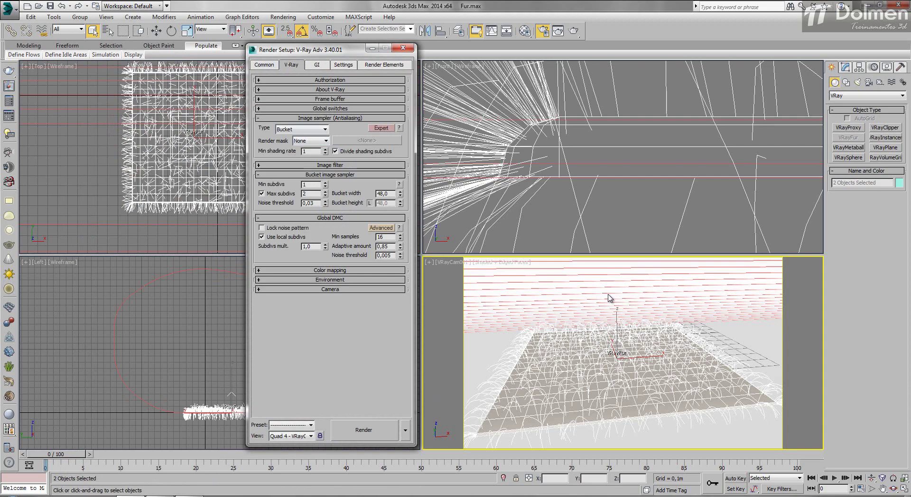
double_click(384, 255)
text(0,03)
key(Return)
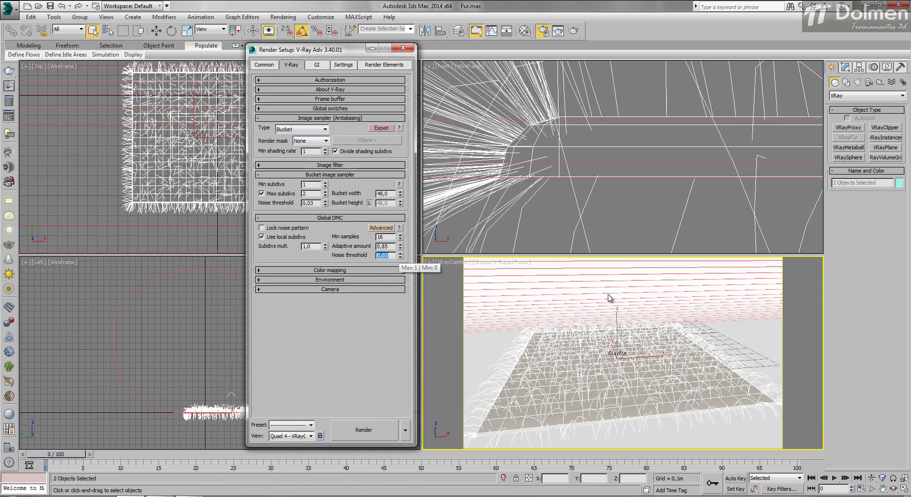
Step: Render the camera view to check the fur material, and close the frame buffer and render settings
key(shift+q)
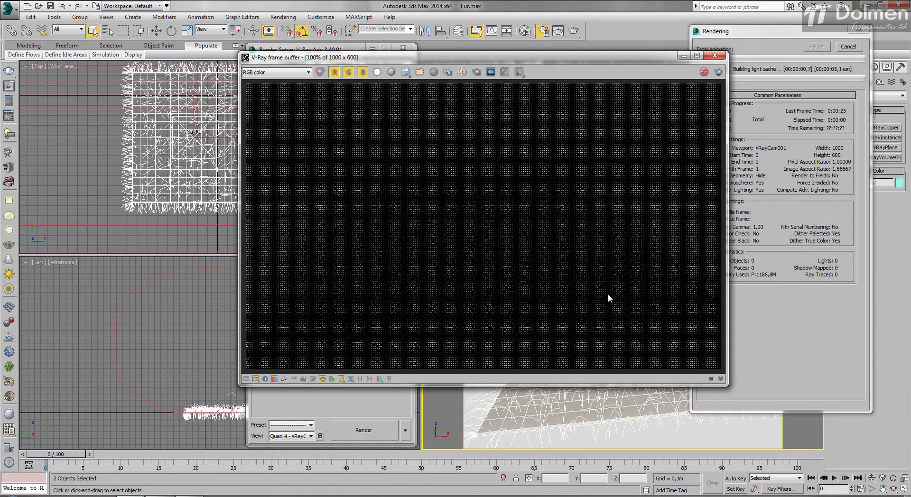
mouse_move(475, 58)
mouse_down()
mouse_move(370, 105)
mouse_move(394, 74)
mouse_up()
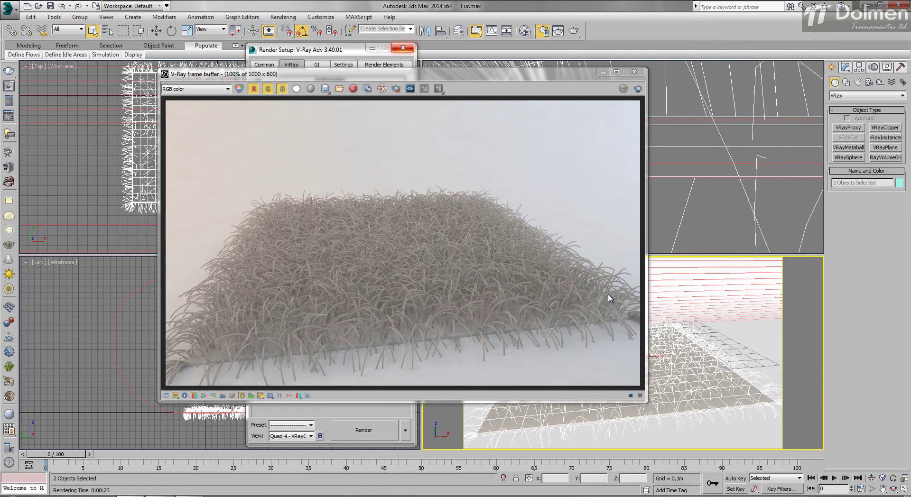
key(Escape)
key(Escape)
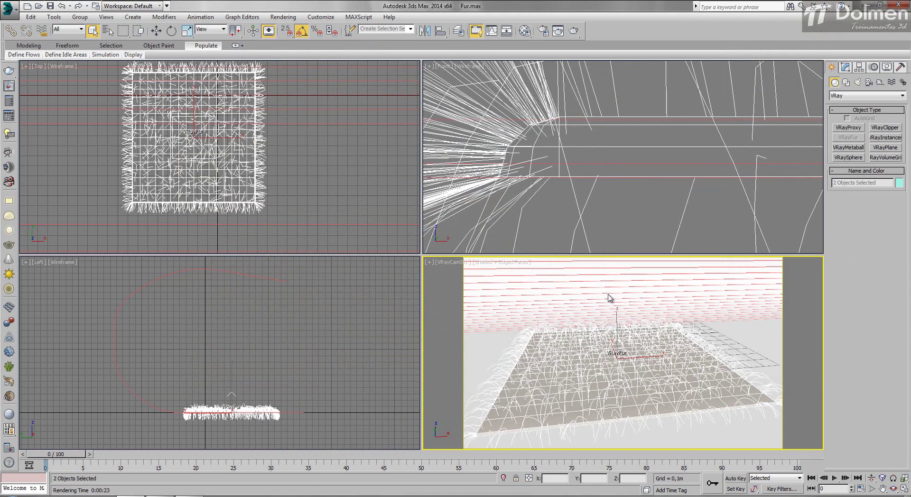
Step: Select only the VRayFur object and open its parameters for editing
key(ctrl+d)
click(470, 143)
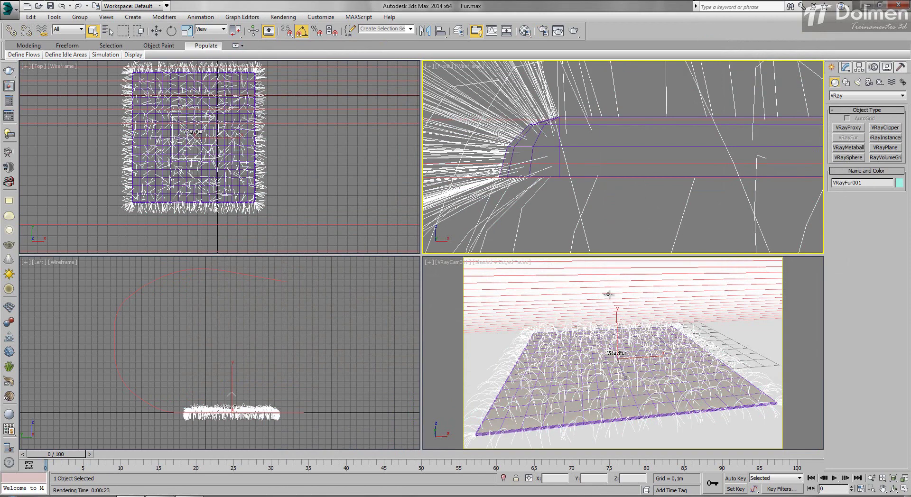
middle_drag(265, 147, 266, 157)
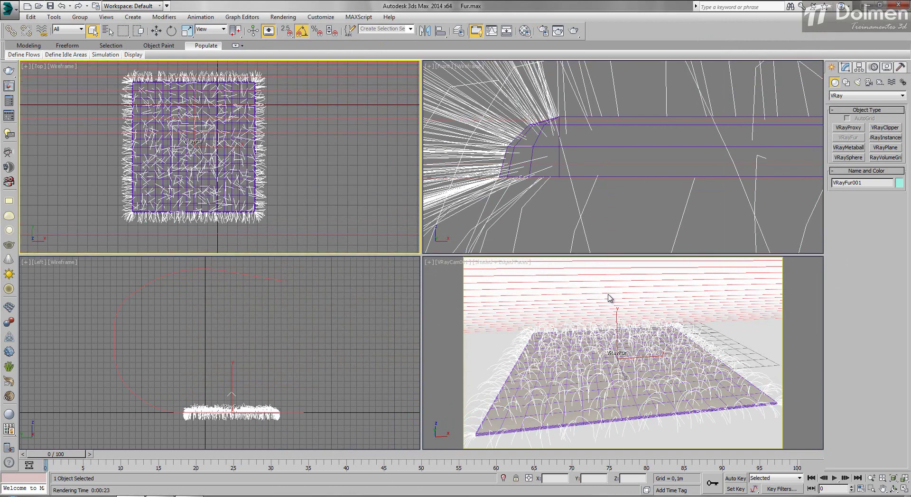
click(846, 68)
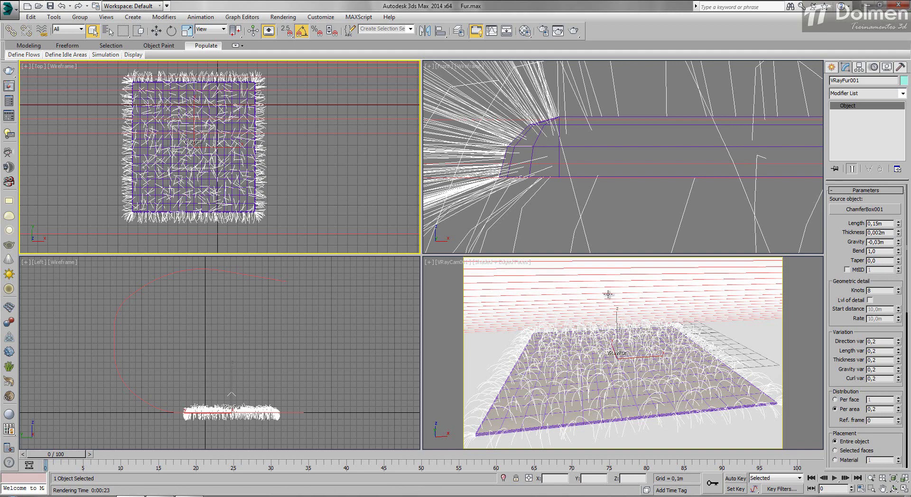
right_click(608, 294)
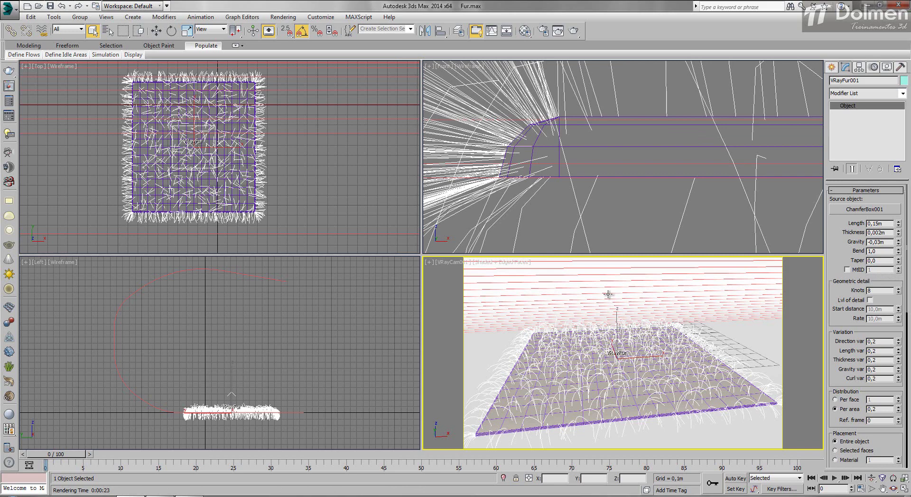
Step: Set the fur's length to 0,03m and render the camera view
mouse_move(203, 414)
middle_down()
mouse_move(205, 396)
mouse_move(127, 382)
middle_up()
scroll(204, 395, up, 5)
scroll(220, 353, up, 2)
mouse_move(220, 353)
middle_down()
mouse_move(252, 349)
mouse_move(243, 347)
middle_up()
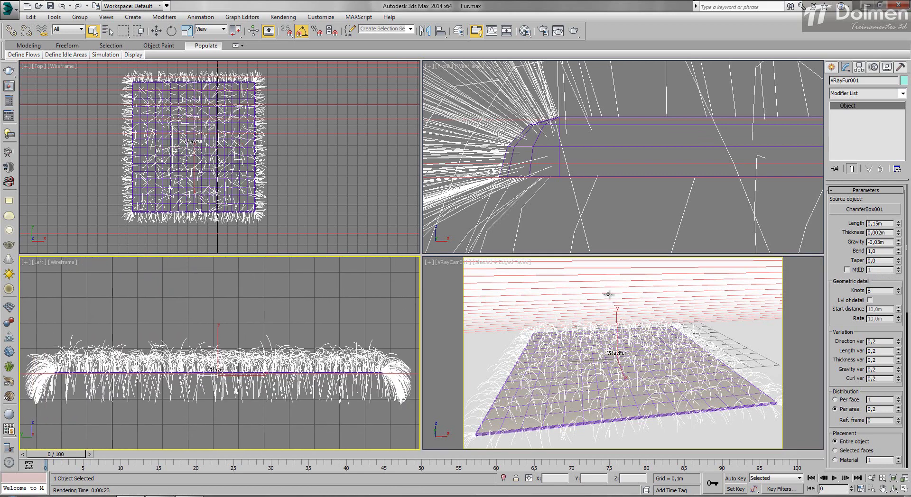
scroll(623, 157, down, 8)
middle_drag(623, 157, 624, 169)
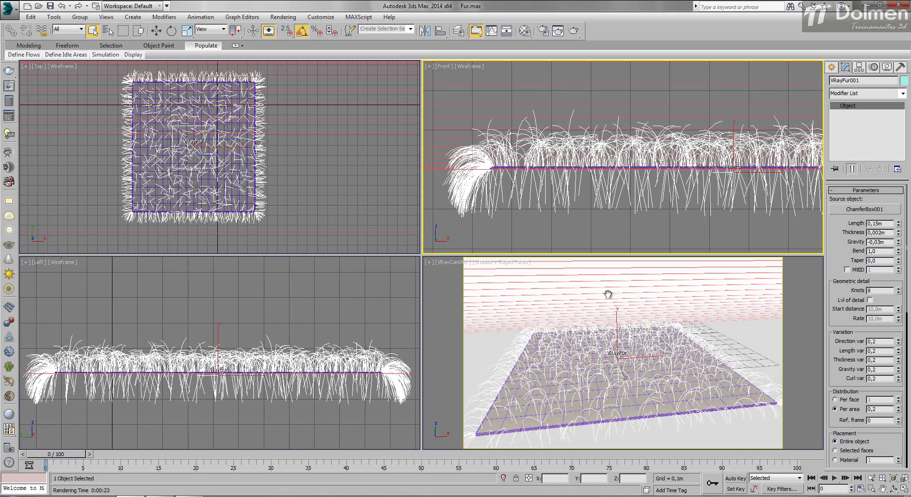
drag(610, 298, 608, 294)
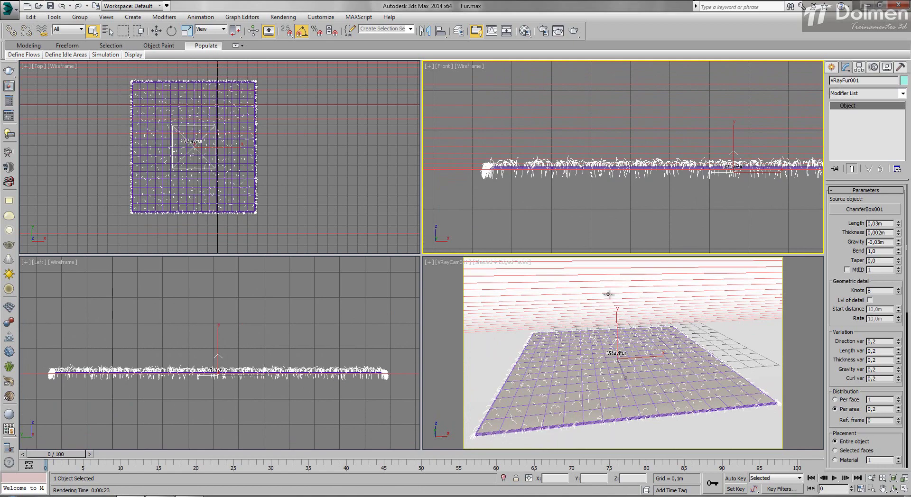
right_click(609, 295)
key(shift+q)
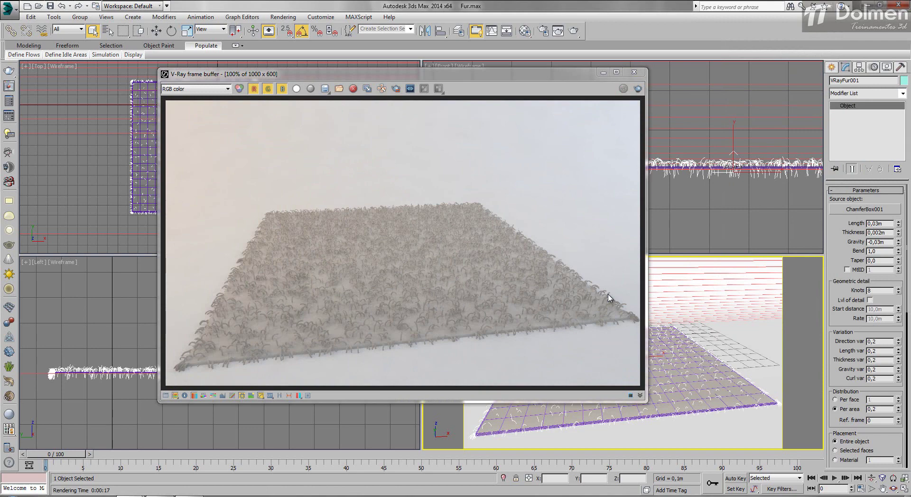
Step: Lower the frame buffer's Highlight Burn correction to 0,71 and hide the colour correction controls
click(610, 299)
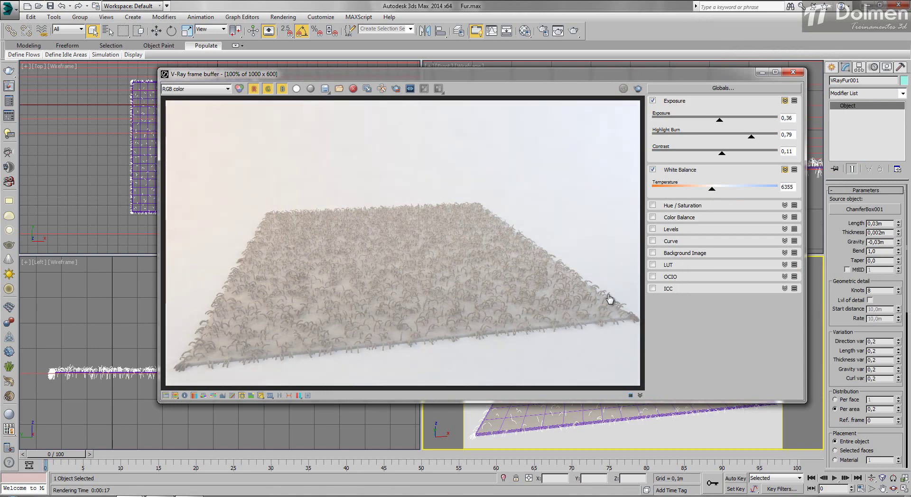
drag(752, 137, 741, 137)
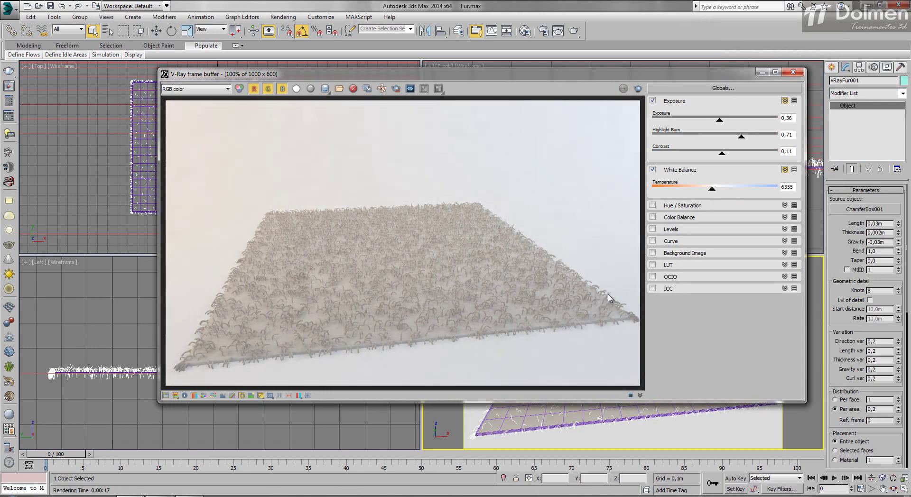
click(165, 396)
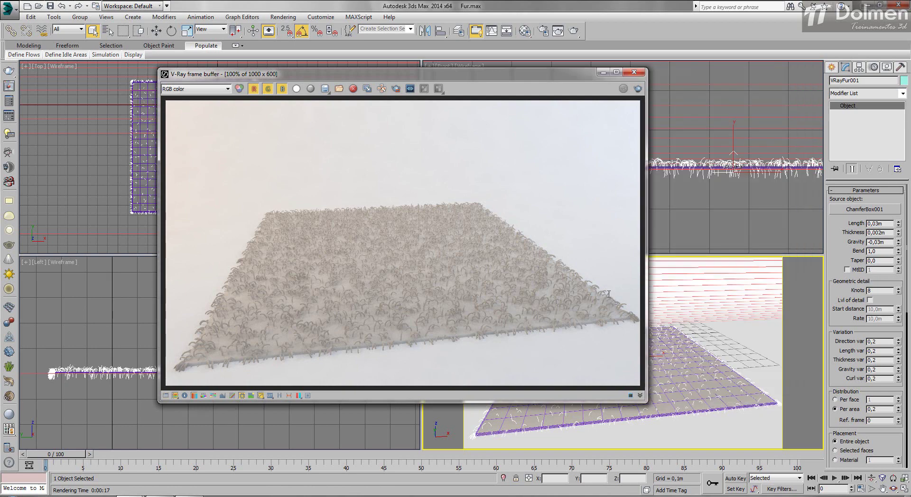
drag(380, 74, 371, 87)
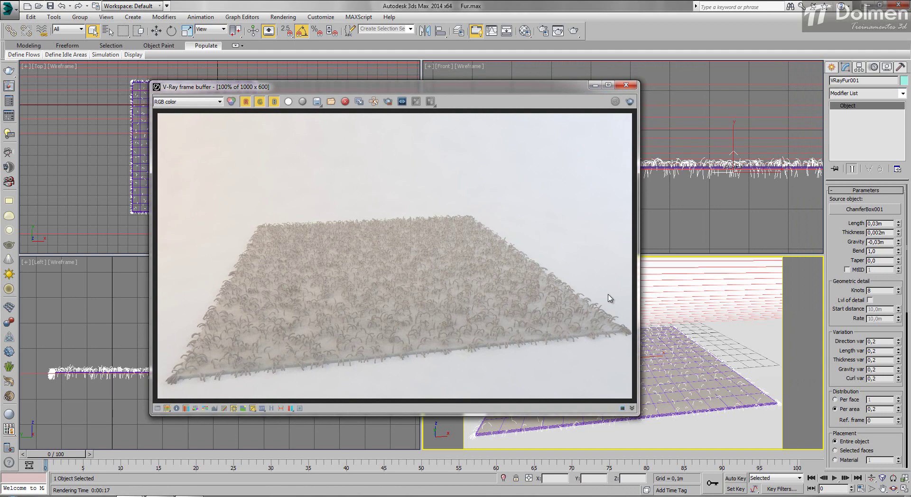
Step: Enlarge the rendered fur at the rug's front edge and set the fur's thickness to 0,001m
scroll(610, 298, up, 2)
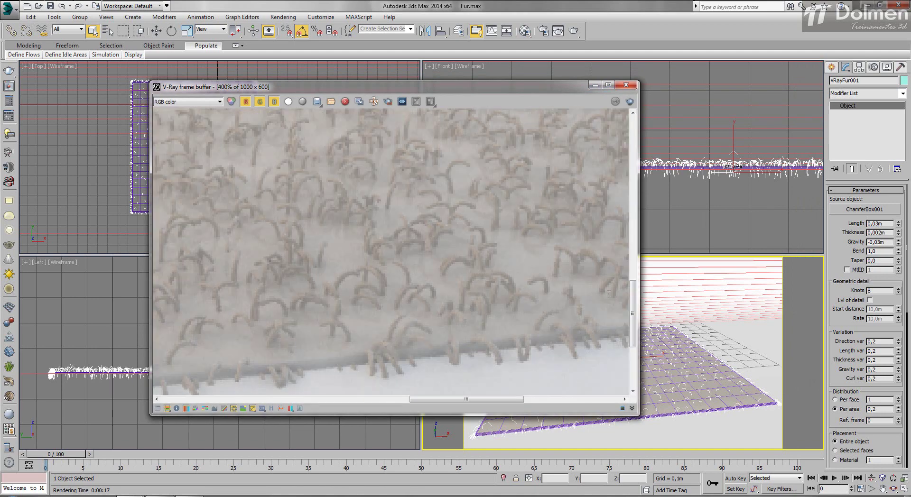
drag(886, 233, 878, 233)
text(1)
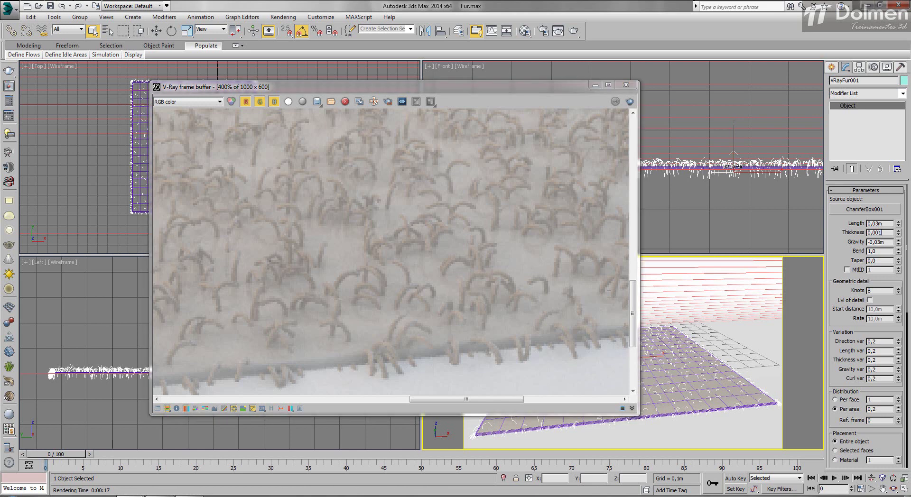
key(Return)
Step: Render only a region near the rug's front edge to compare strand thickness, and close the frame buffer
click(388, 101)
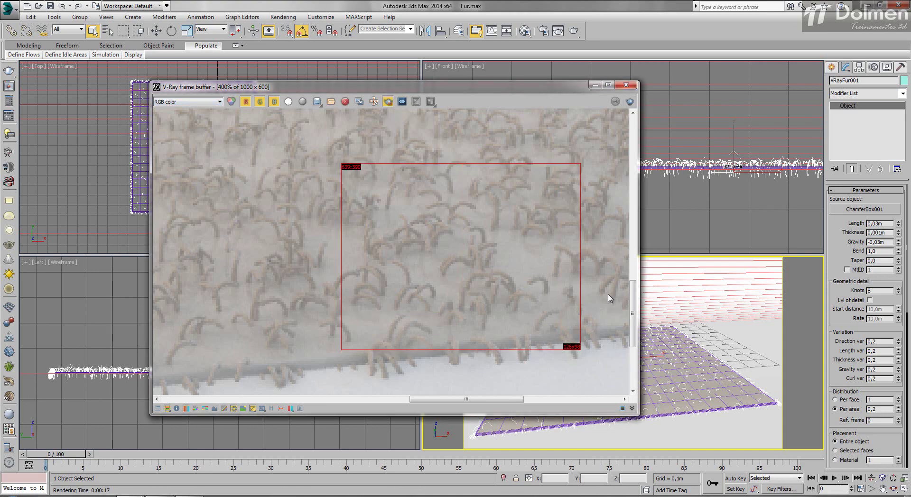
key(shift+q)
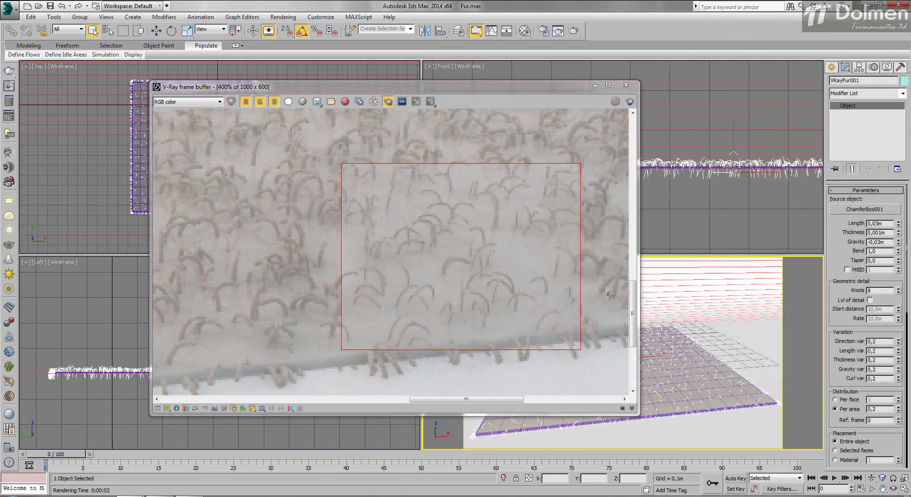
click(389, 102)
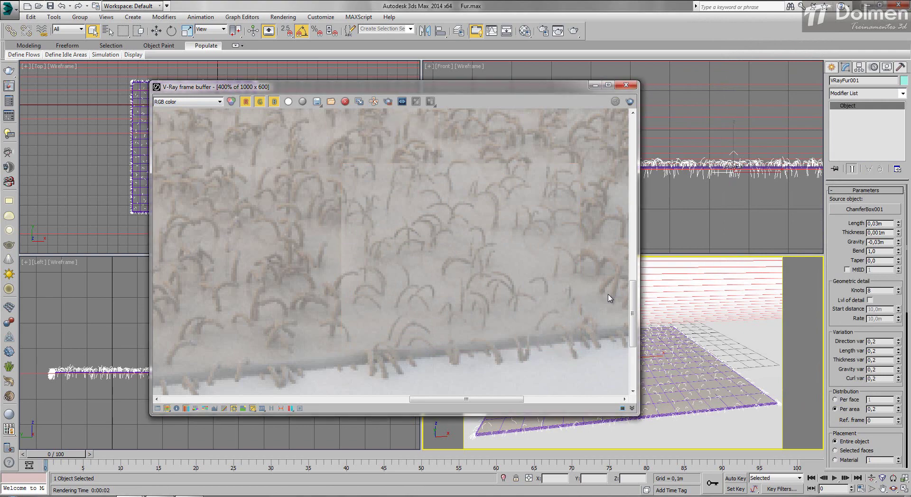
scroll(610, 298, down, 3)
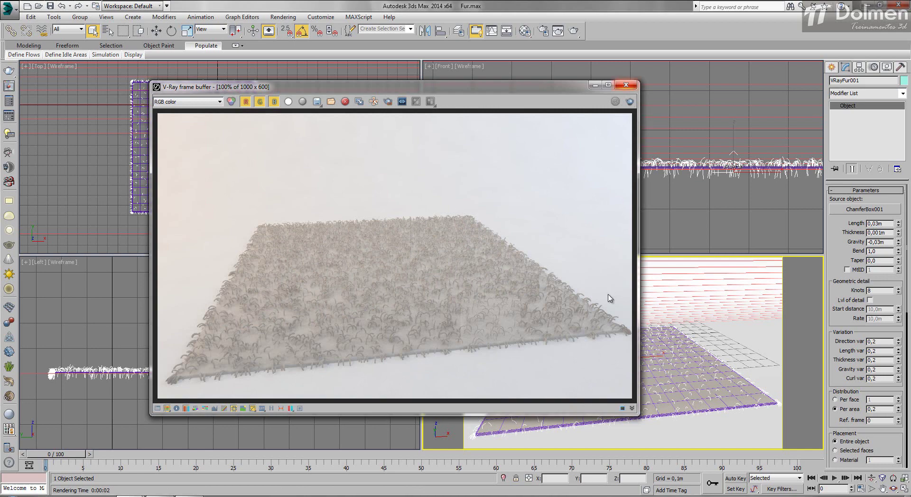
key(Escape)
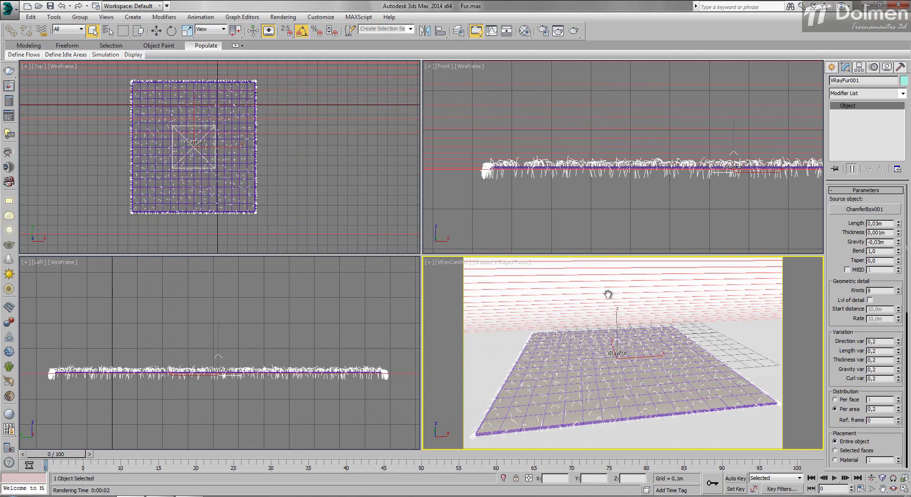
Step: Set the fur's gravity to -0,035m and its bend to 1,3 while checking the strands in the Front view
middle_drag(470, 155, 501, 149)
scroll(501, 148, up, 5)
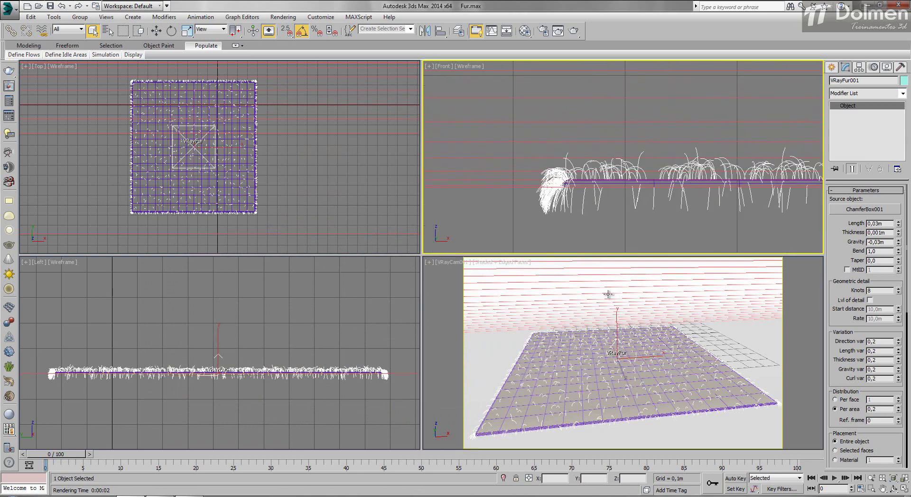
drag(899, 244, 898, 244)
drag(609, 294, 608, 294)
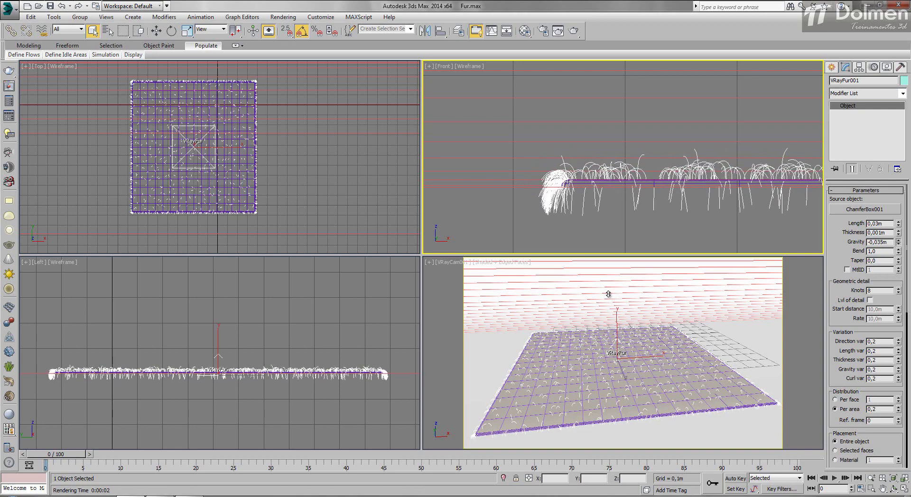
drag(609, 295, 609, 294)
drag(608, 294, 609, 294)
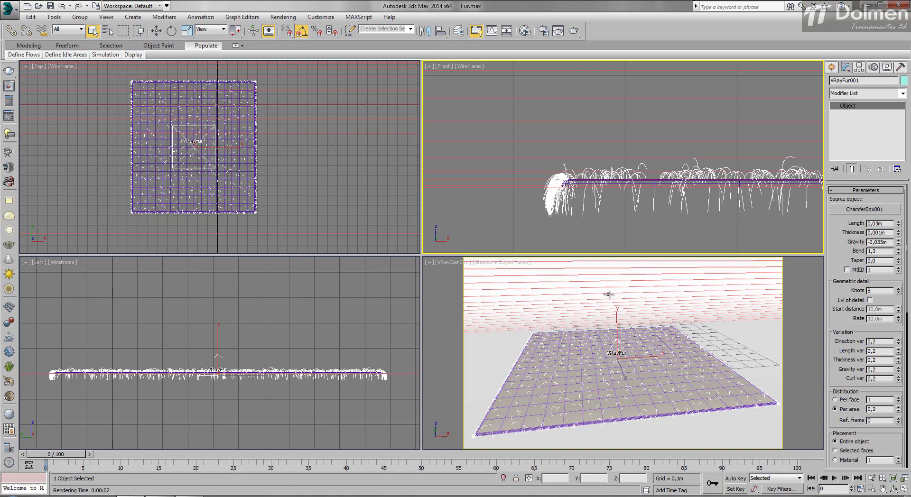
Step: Try lowering the fur's knots to 2 to compare the strand curvature
click(899, 292)
click(899, 293)
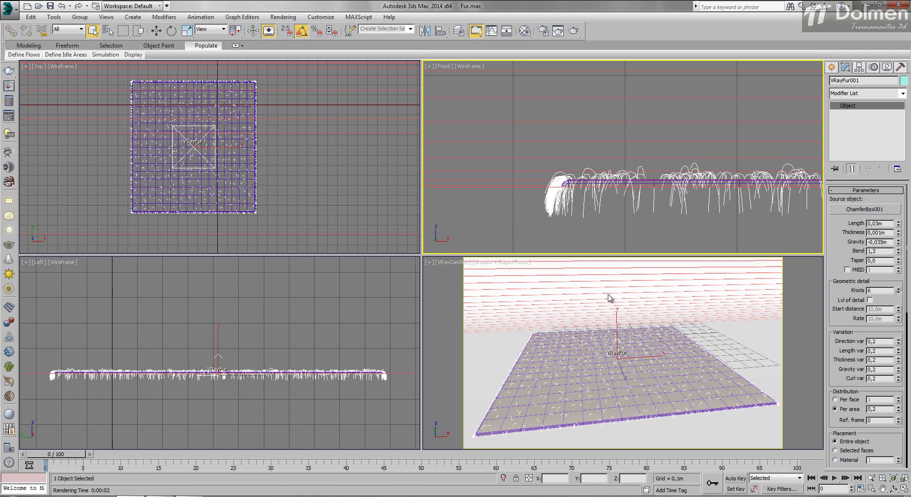
click(899, 292)
click(899, 292)
click(898, 292)
click(899, 292)
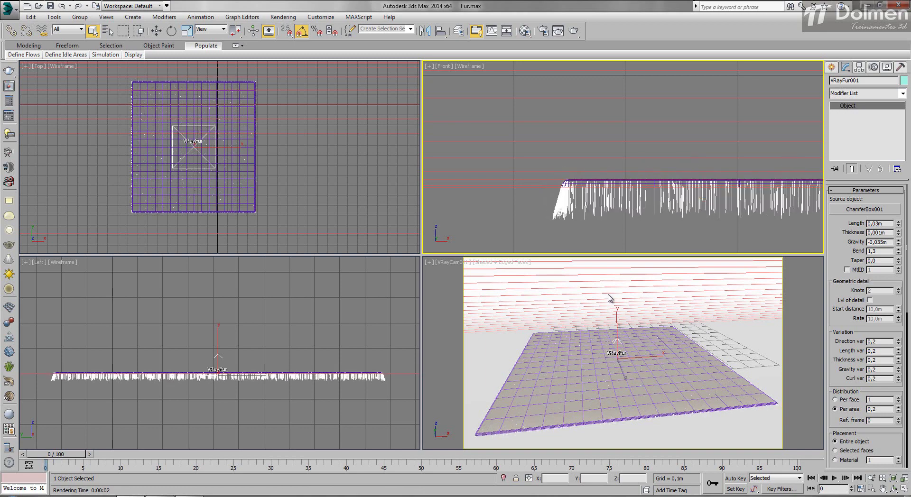
Step: Try raising the fur's knots beyond 16 to compare the strand smoothness
click(899, 288)
click(898, 289)
click(898, 289)
click(899, 289)
click(899, 289)
click(898, 289)
click(899, 289)
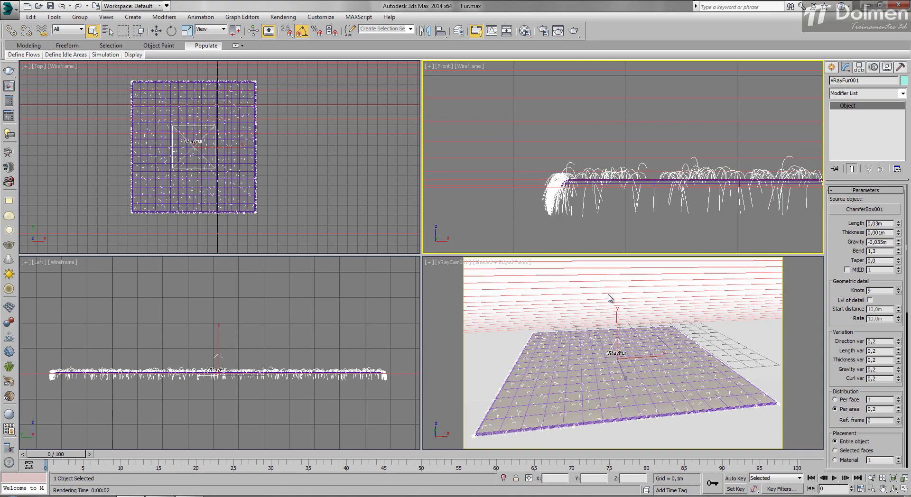
click(898, 289)
click(898, 289)
click(898, 288)
click(898, 289)
click(899, 289)
click(899, 288)
click(898, 289)
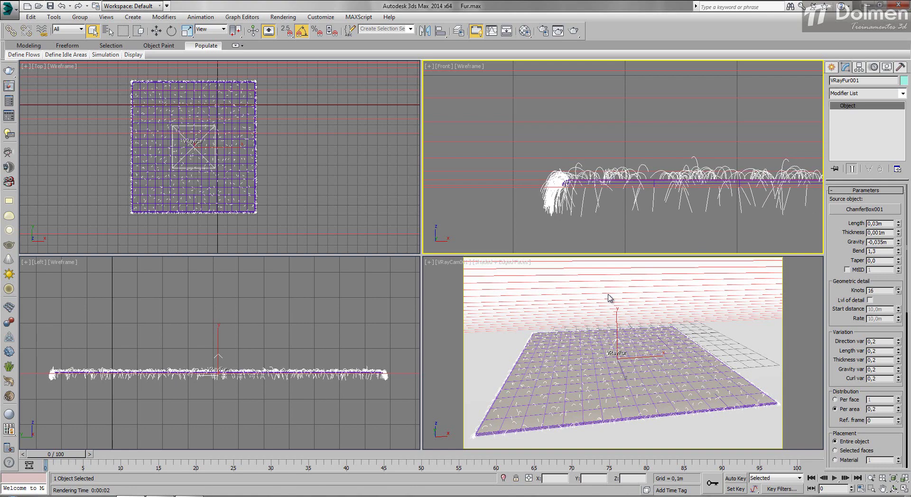
click(898, 289)
click(898, 289)
Step: Reduce the fur's knots step by step back to 8
click(899, 293)
click(899, 293)
click(898, 293)
click(899, 293)
click(898, 293)
click(899, 293)
click(899, 292)
click(898, 293)
click(899, 293)
click(899, 293)
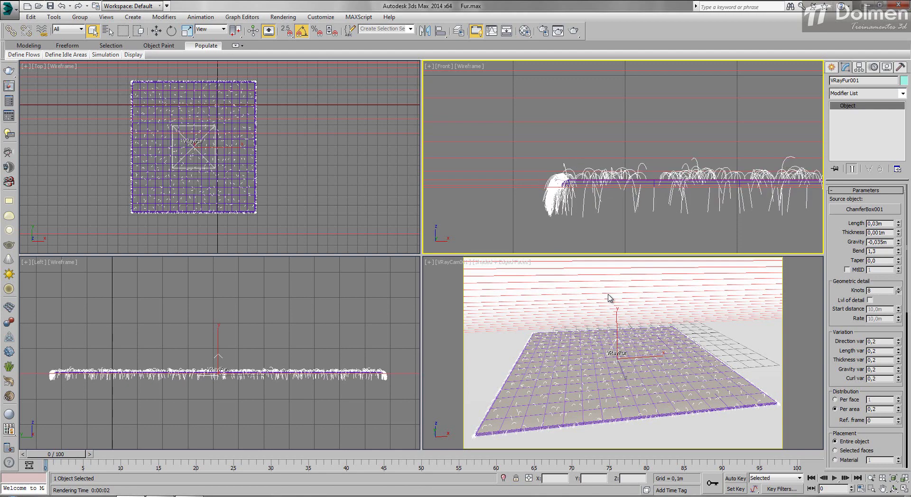
Step: Try raising the fur's knots to 24 while inspecting individual strands close up in the Front view
middle_drag(586, 174, 609, 171)
scroll(609, 170, up, 6)
scroll(609, 171, up, 5)
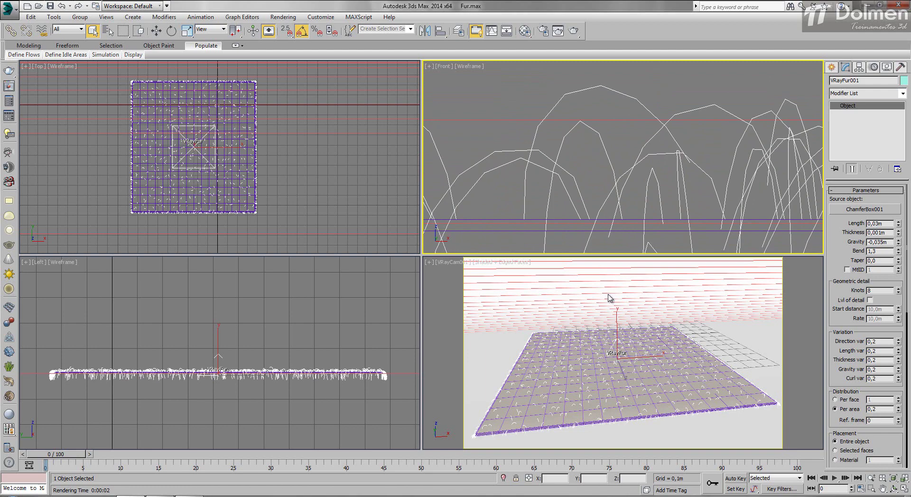
click(898, 289)
click(899, 288)
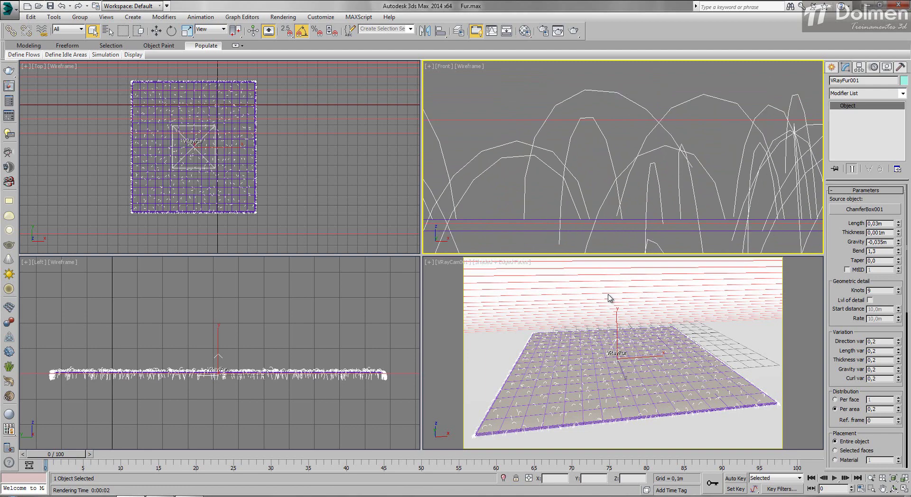
click(899, 288)
click(898, 289)
click(899, 289)
click(898, 288)
click(898, 288)
click(898, 289)
click(899, 288)
click(898, 289)
click(899, 288)
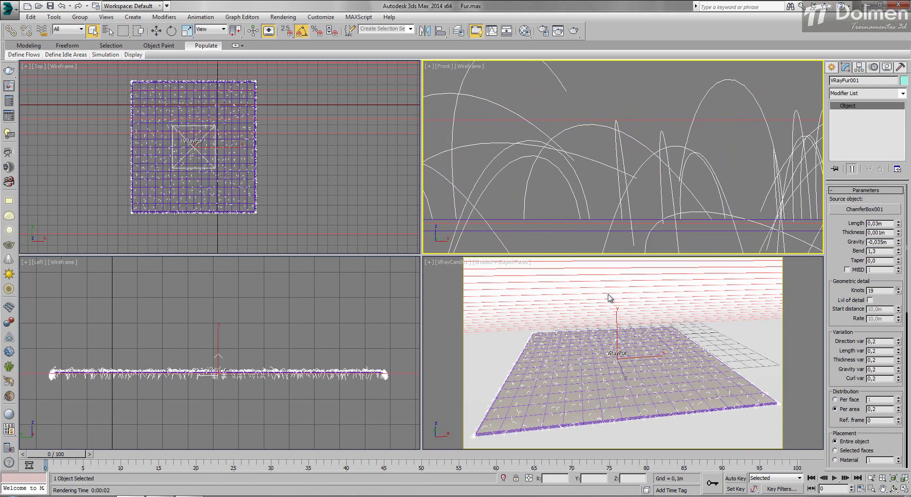
click(899, 288)
click(899, 289)
click(898, 288)
click(898, 289)
click(898, 288)
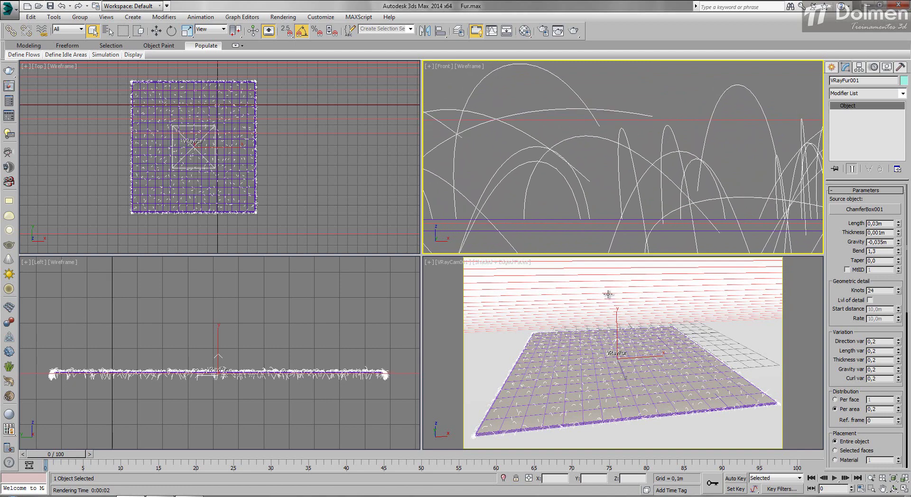
Step: Set the fur's knots to 8 and make the camera view active
double_click(874, 291)
text(3)
key(Return)
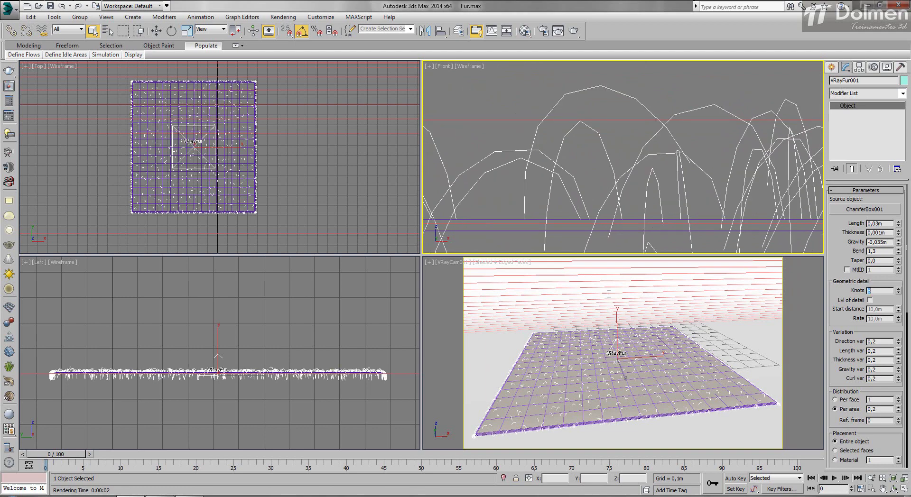
right_click(609, 294)
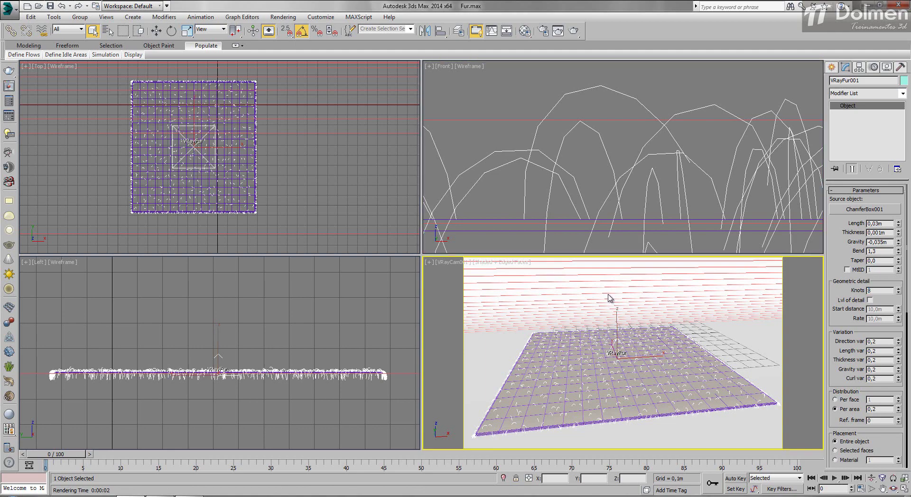
Step: Set the fur's direction, length and thickness variation to 0,5 each
middle_click(608, 294)
middle_click(608, 295)
middle_drag(623, 190, 622, 153)
scroll(623, 153, down, 5)
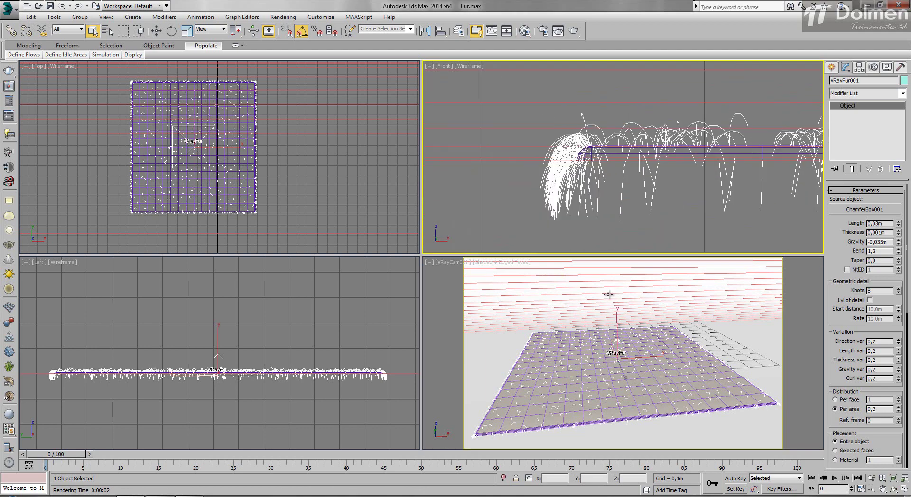
scroll(623, 153, down, 2)
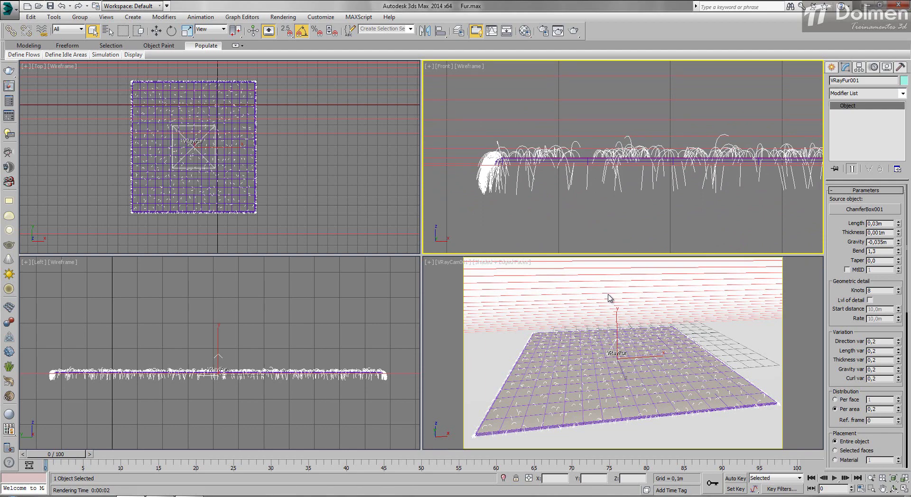
click(608, 294)
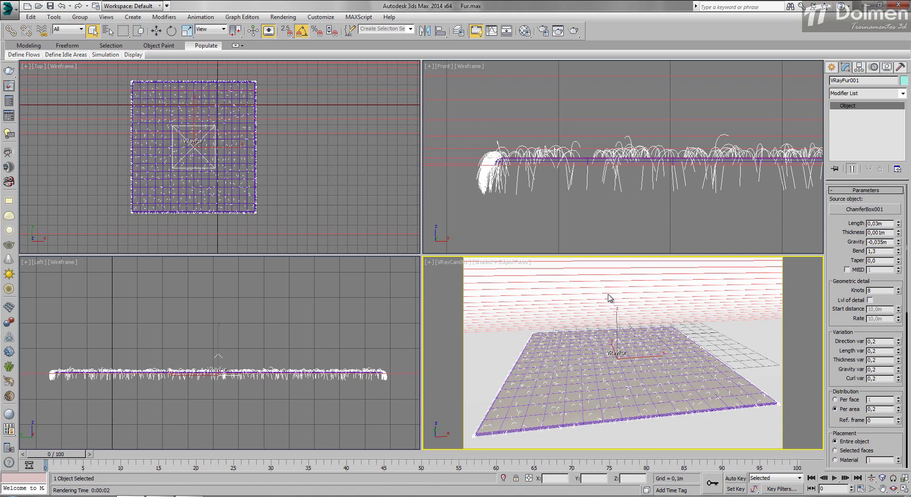
key(ctrl+z)
key(ctrl+z)
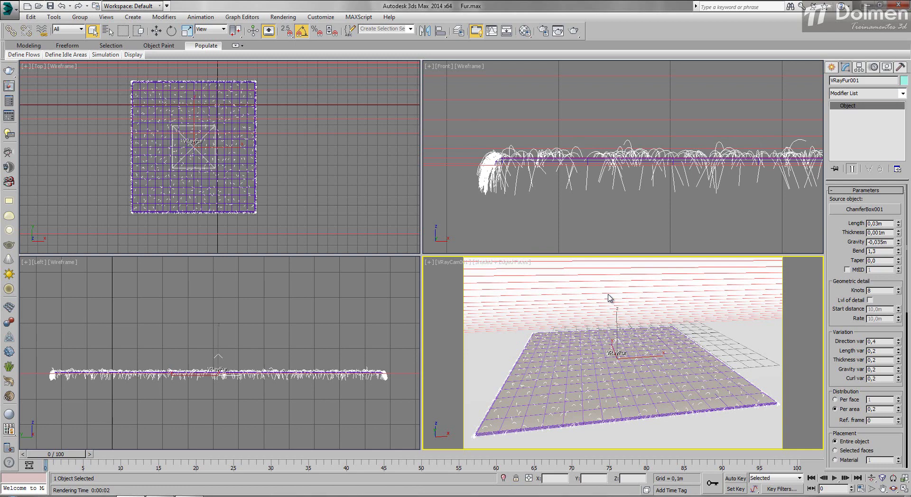
click(899, 350)
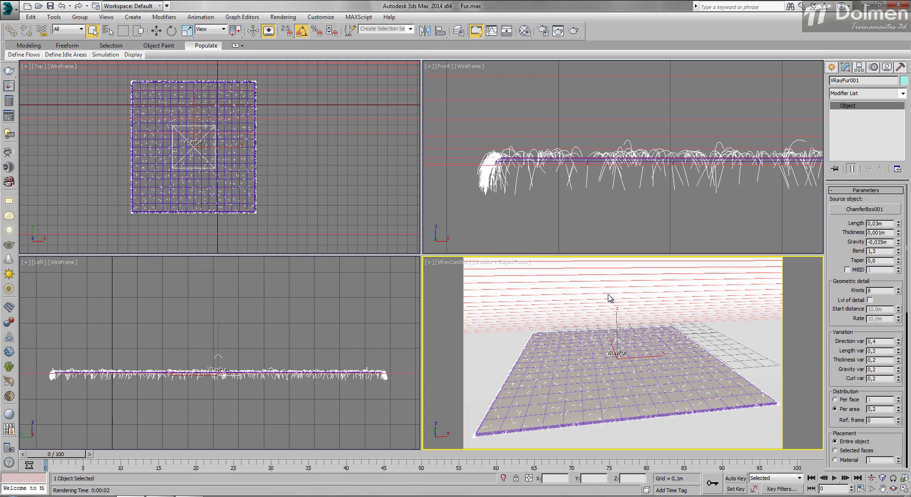
click(899, 340)
click(899, 349)
click(899, 350)
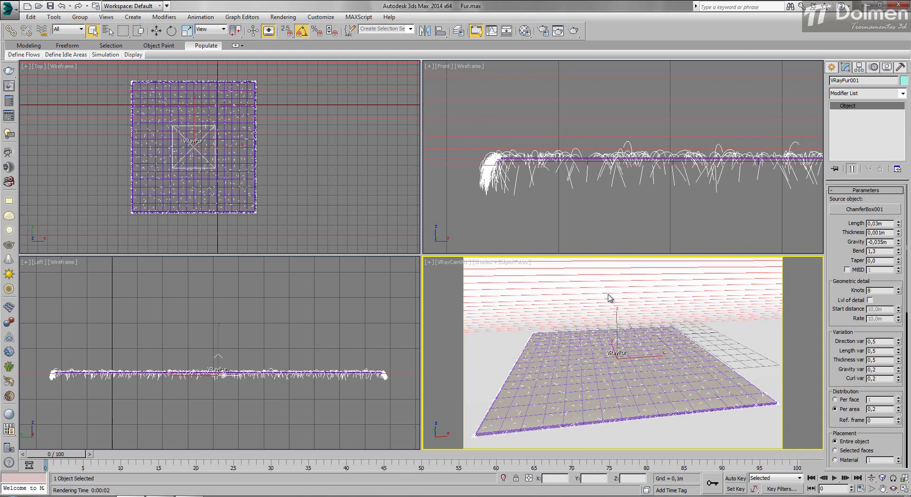
Step: Set the fur's gravity variation to 0,4 and look over the distribution, placement and mapping parameters
click(899, 367)
click(899, 367)
click(899, 367)
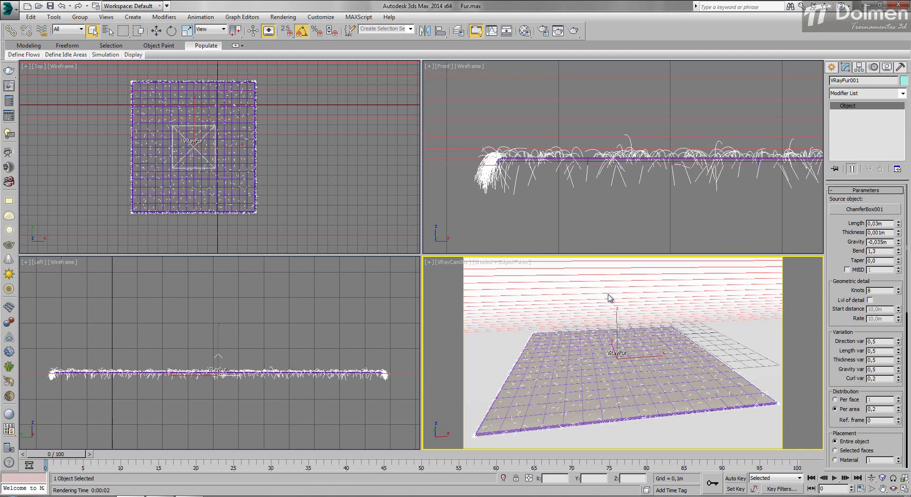
click(899, 372)
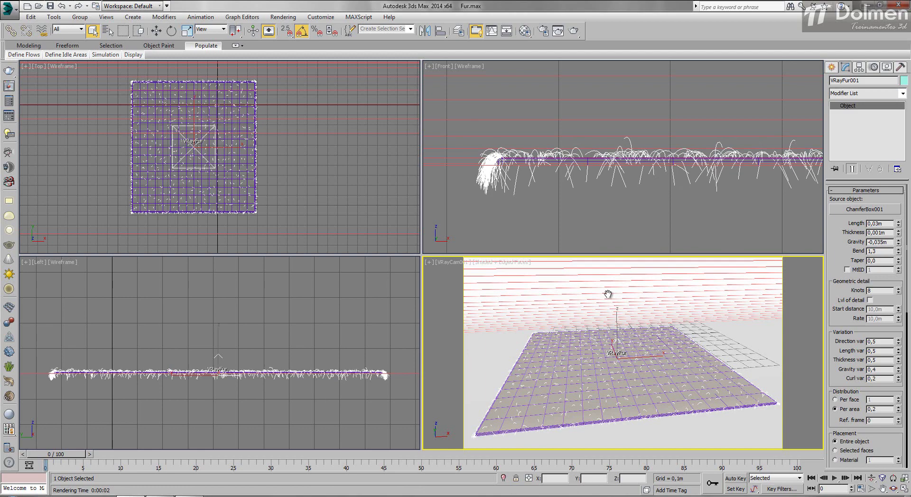
scroll(867, 323, down, 5)
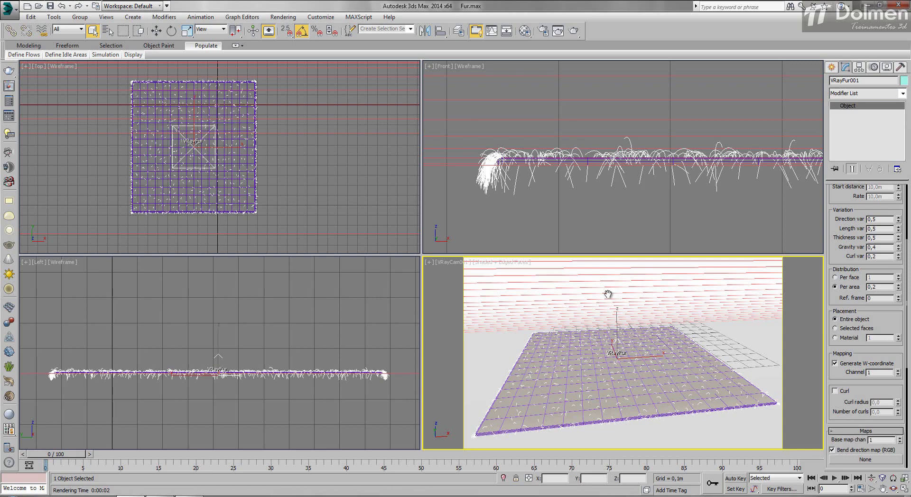
scroll(608, 295, up, 3)
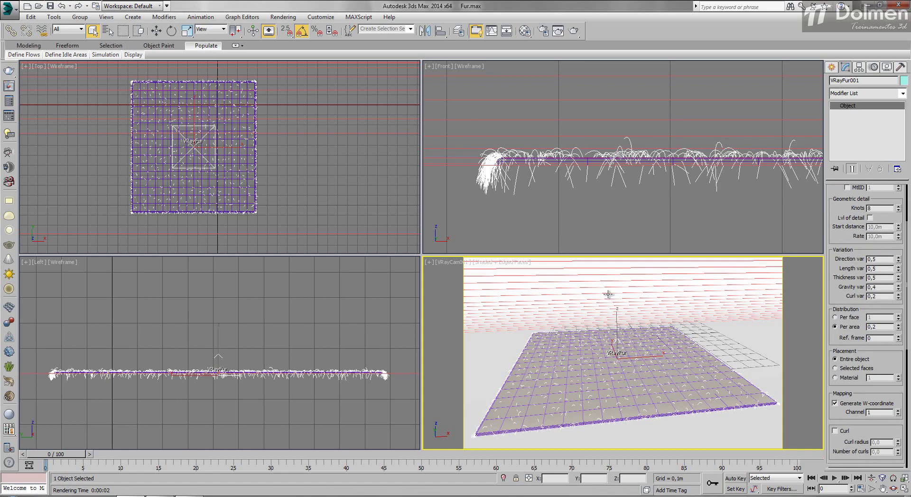
Step: Render the camera view, set the fur's length to 0,05m and render it again for comparison
key(shift+q)
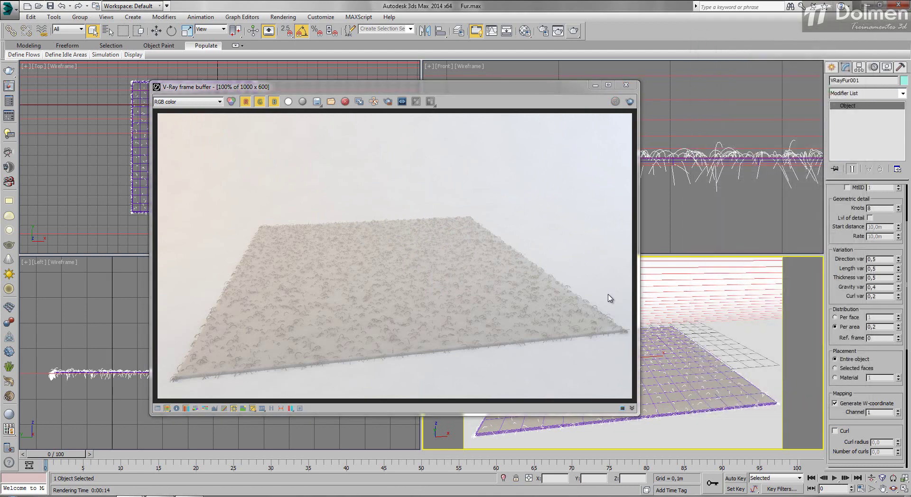
scroll(609, 295, up, 5)
scroll(608, 294, down, 1)
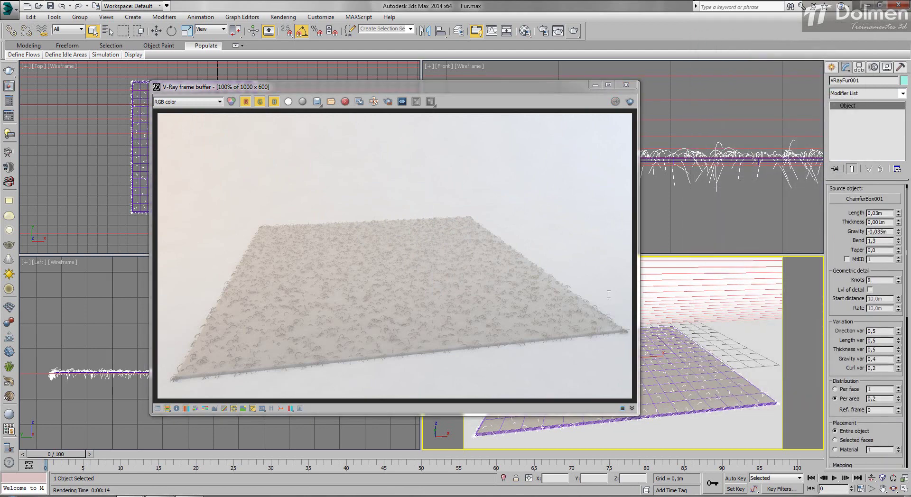
key(Return)
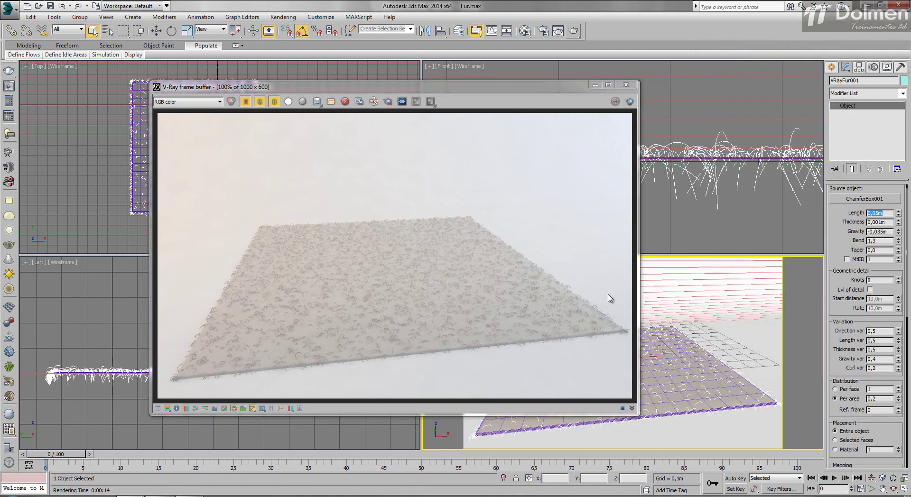
key(shift+q)
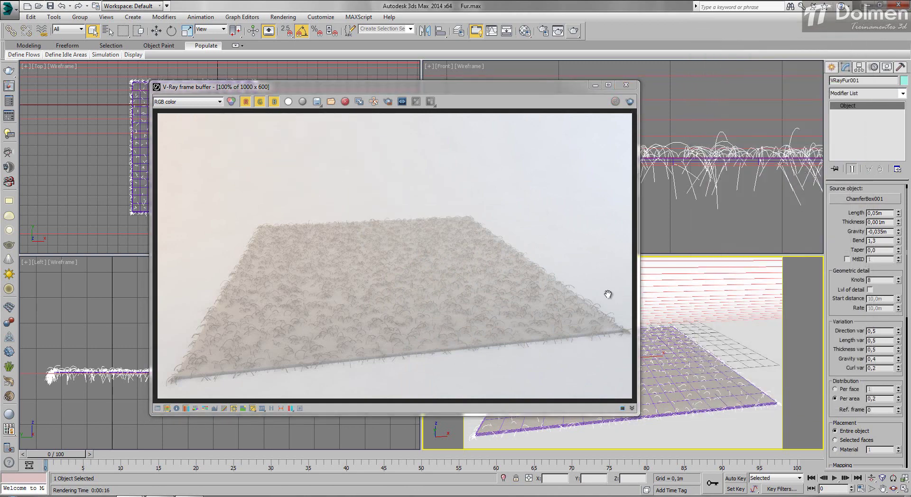
Step: Try raising the fur's per-area distribution in stages up to 1,4, test-rendering the rug after each increase
scroll(608, 295, down, 4)
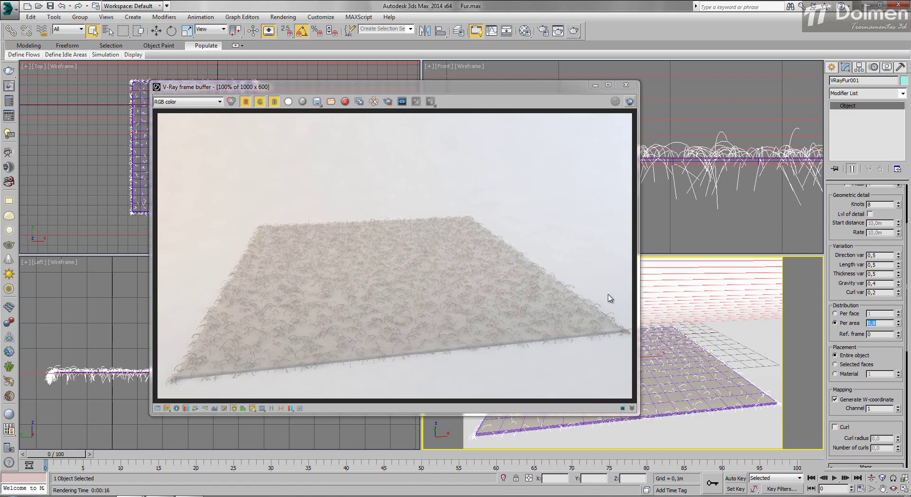
key(shift+q)
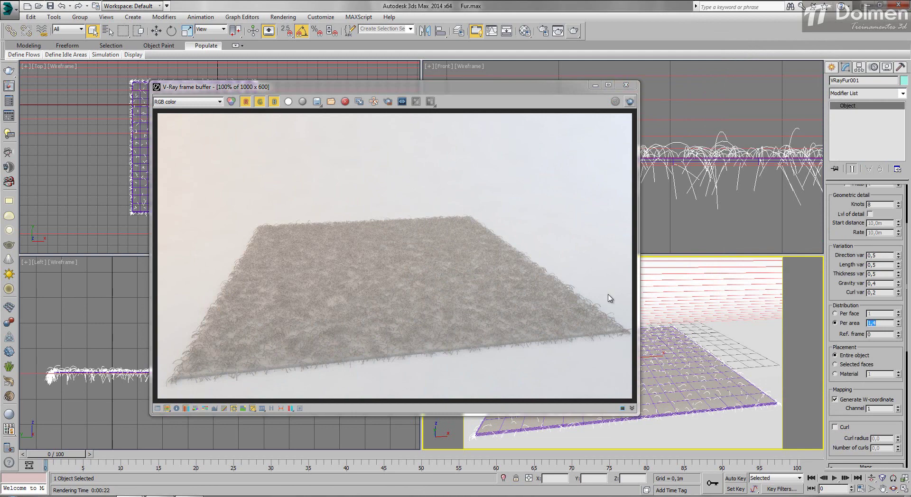
click(630, 102)
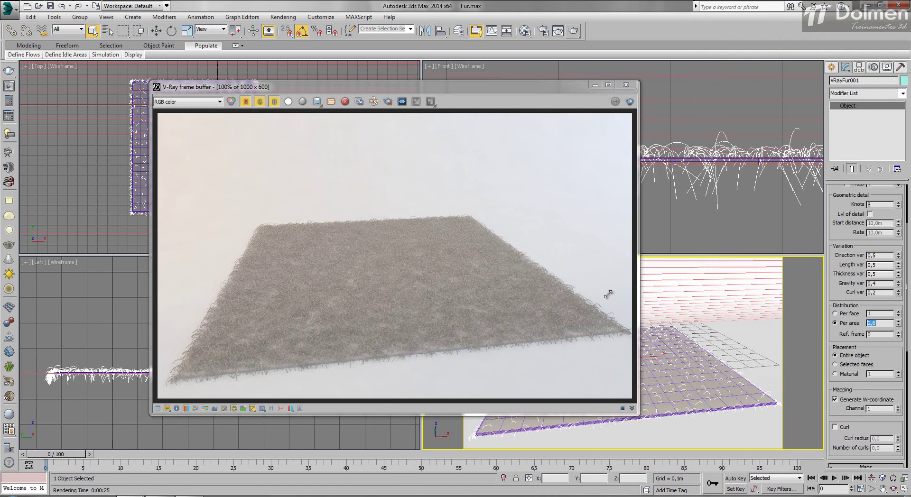
Step: Render the rug with a per-area distribution of 2,6 and turn on the frame buffer's render stamp
click(632, 409)
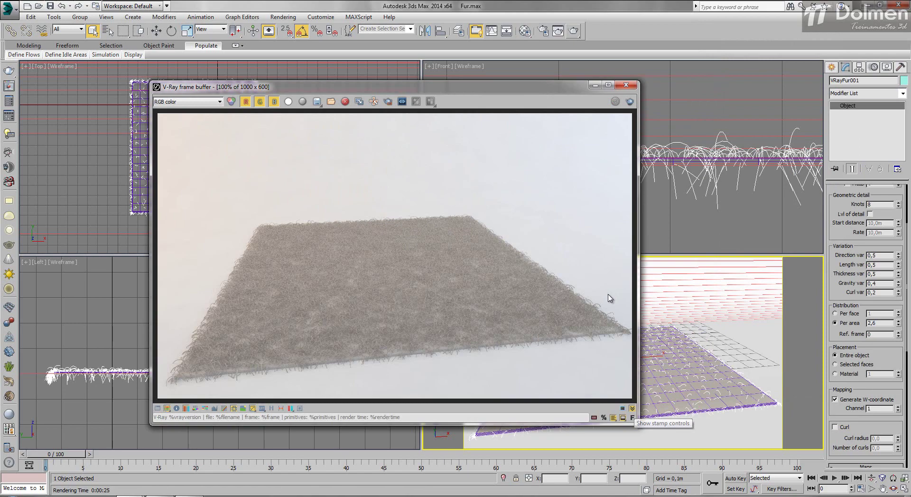
key(shift+q)
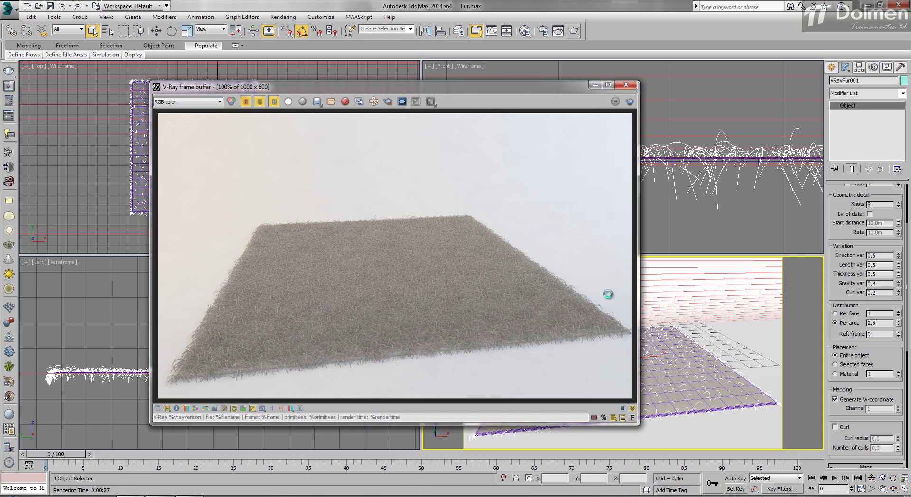
key(Escape)
click(594, 418)
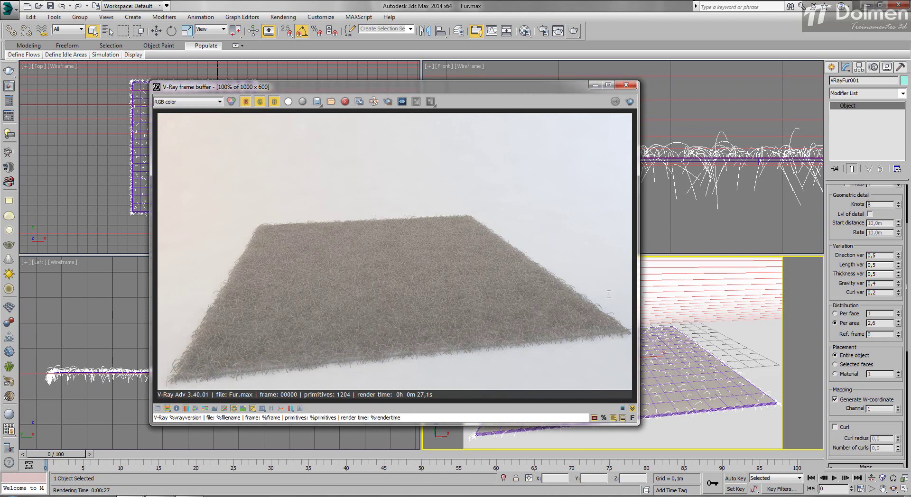
Step: Try the fur with 16 knots and render the camera view again
double_click(873, 205)
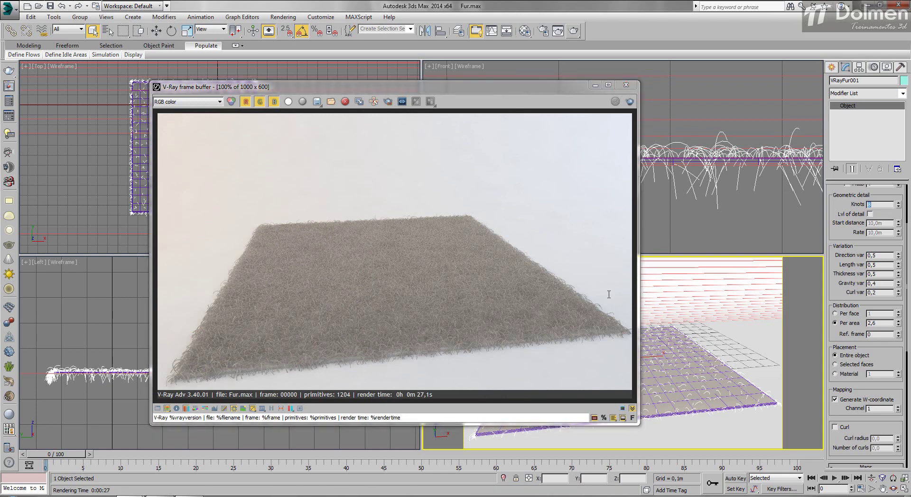
key(Return)
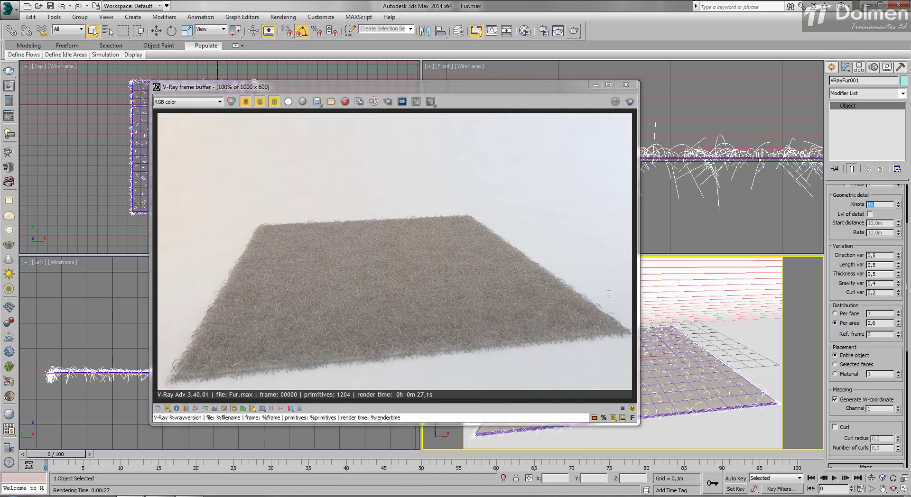
click(630, 101)
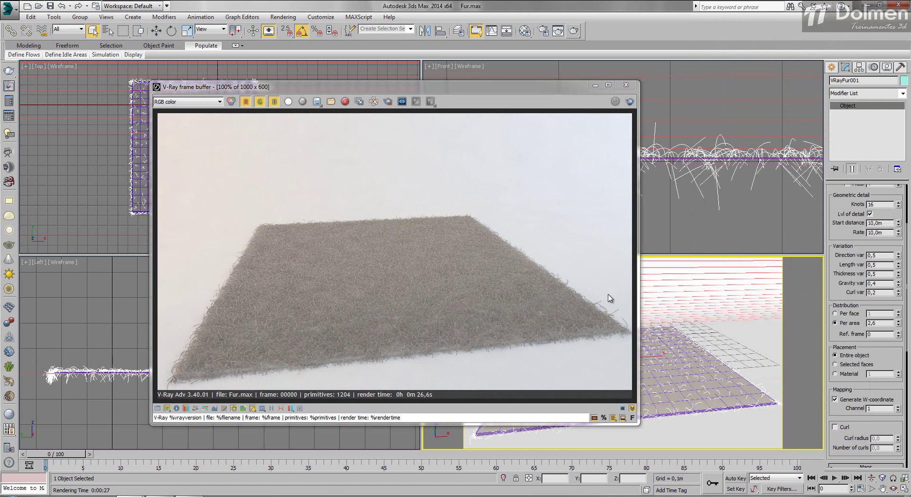
Step: Turn off the fur's level of detail and set its knots to 32
key(ctrl+z)
key(Tab)
text(32)
key(Return)
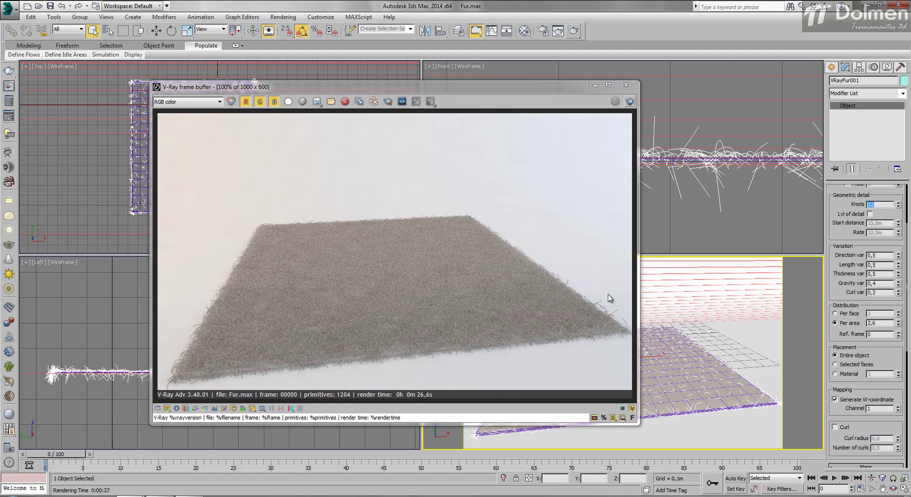
Step: Set the fur's length to 0,07m and gravity to -0,026m, test-render the rug and close the frame buffer
scroll(610, 296, up, 3)
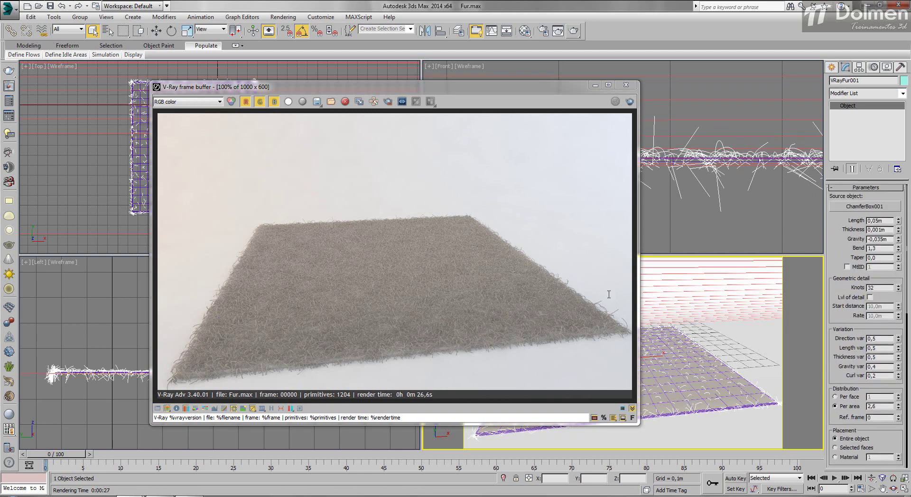
text(7)
key(Return)
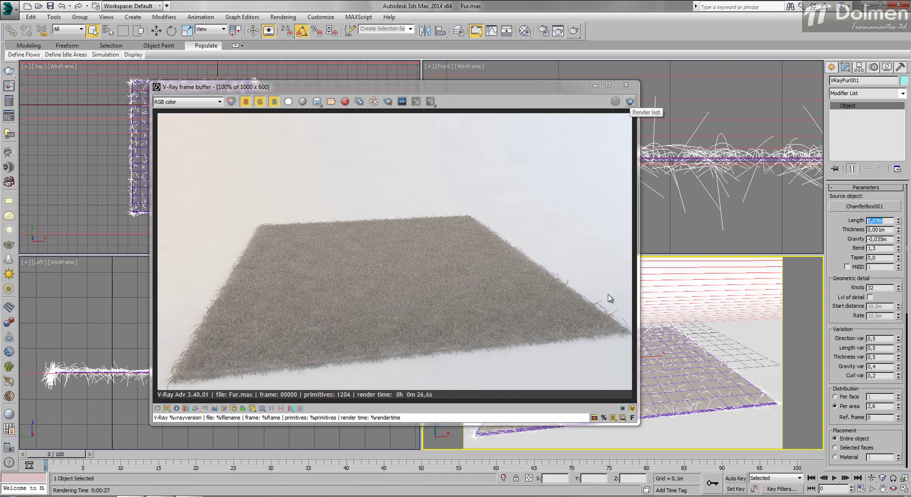
drag(899, 239, 899, 234)
key(shift+q)
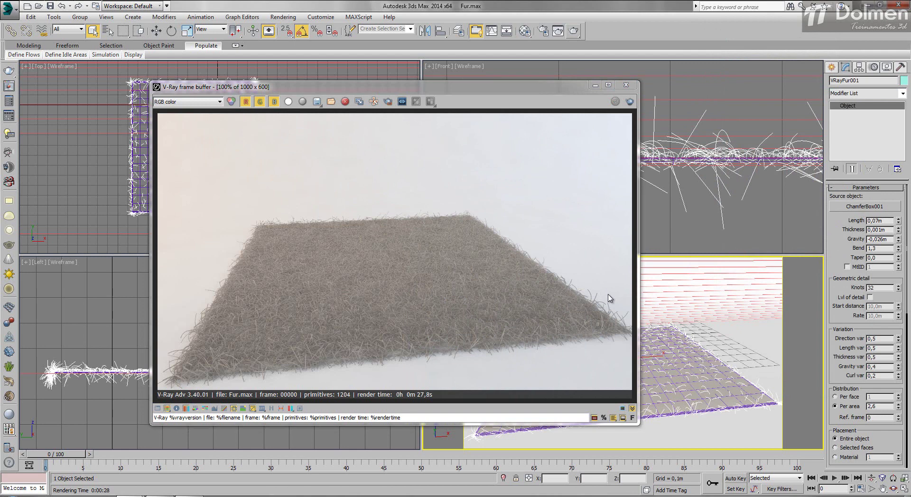
key(Escape)
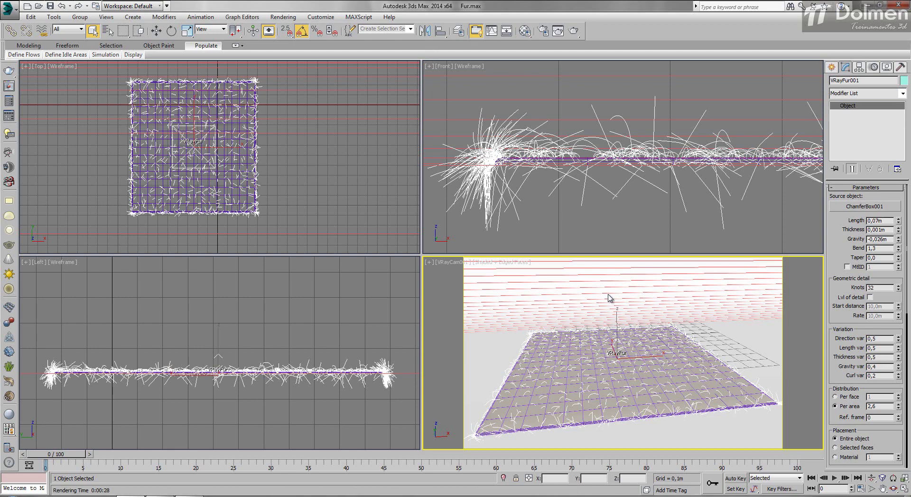
Step: Try enabling the fur's curl with a radius of 0,1 and 3,75 curls, and render the rug
drag(845, 323, 845, 275)
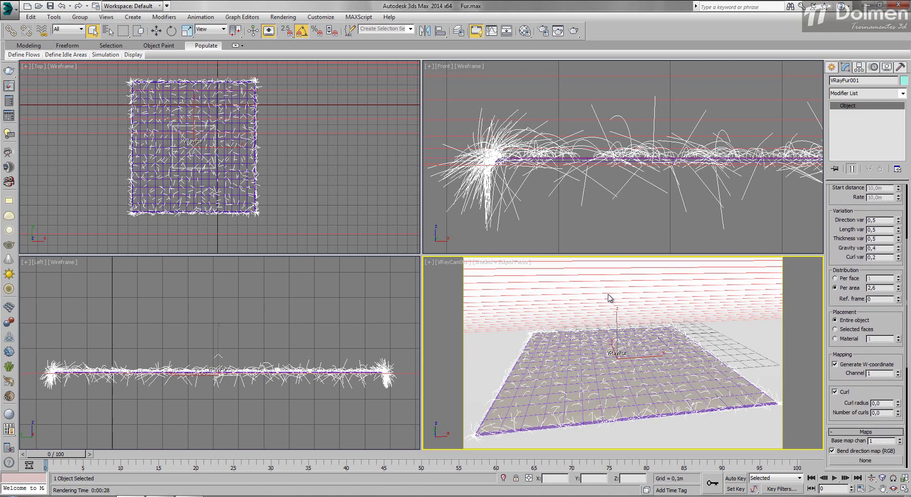
drag(883, 404, 875, 403)
text(,0)
key(Return)
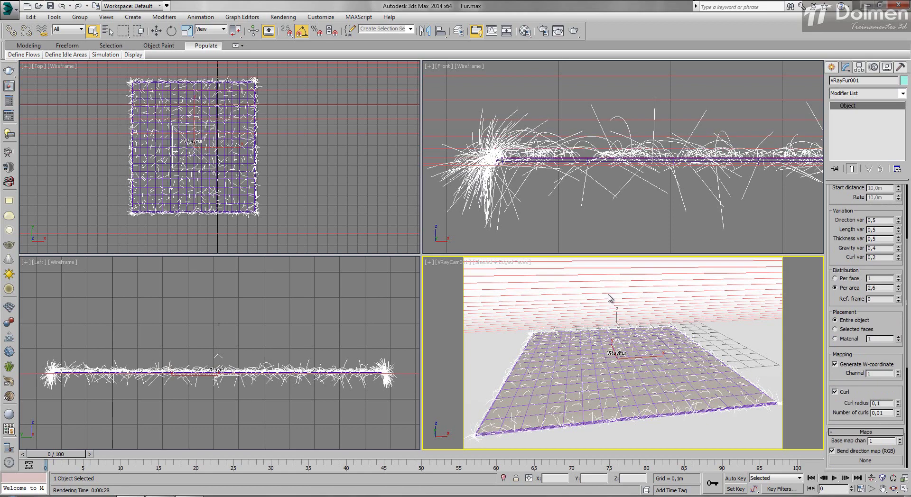
drag(898, 413, 898, 405)
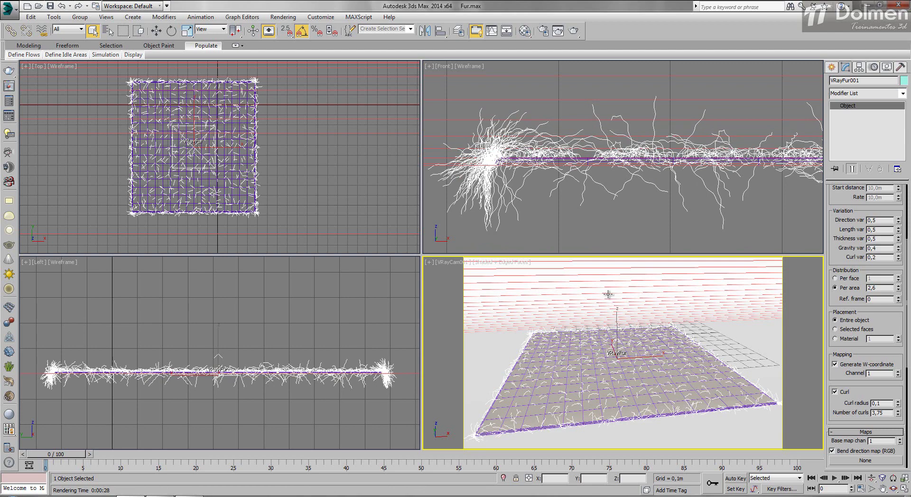
click(574, 31)
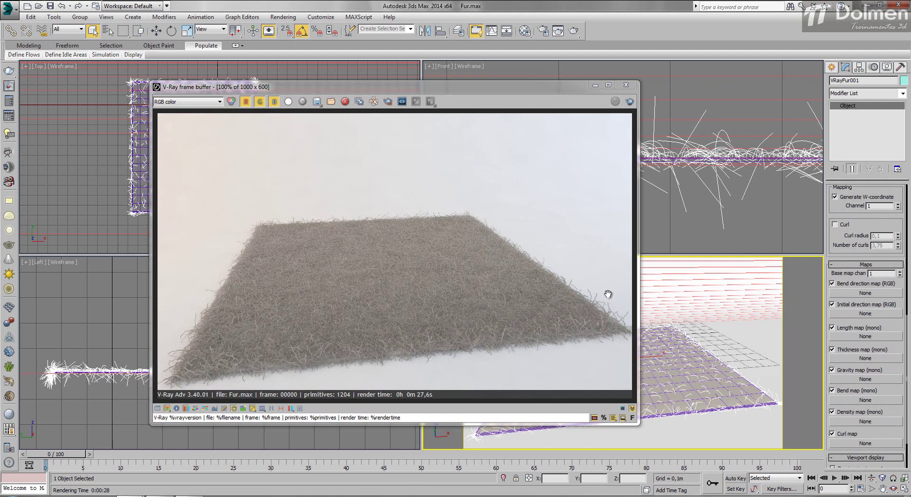
Step: Load futurama_dreamflow_hd_widescreen_wallpapers_1920x1200 from the Aula30 folder as the fur's bend direction map, previewing the image first
scroll(608, 294, down, 3)
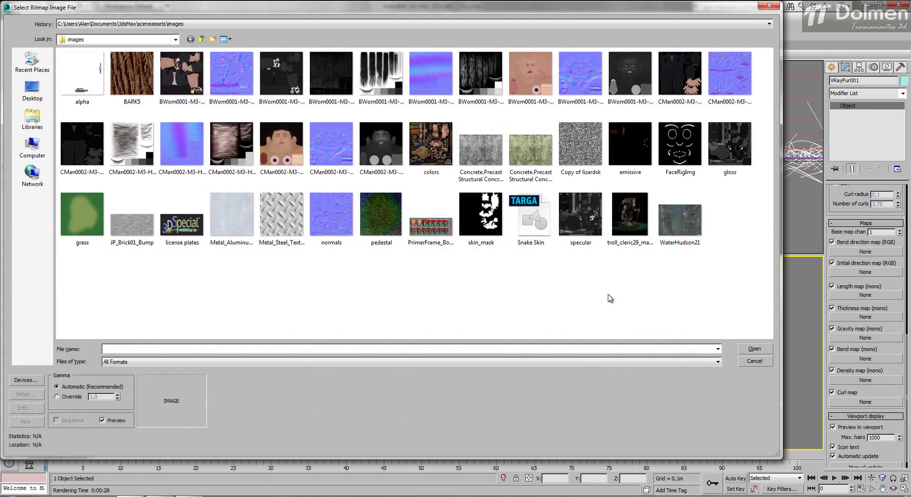
key(Down)
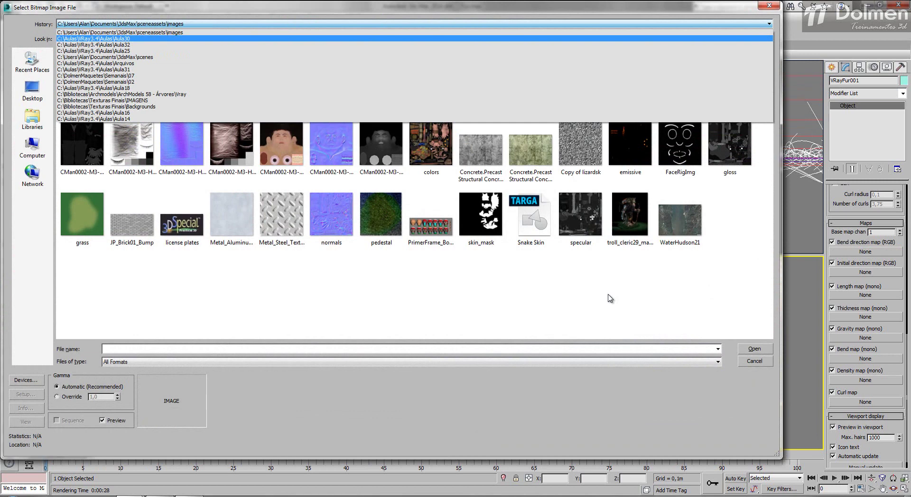
key(Return)
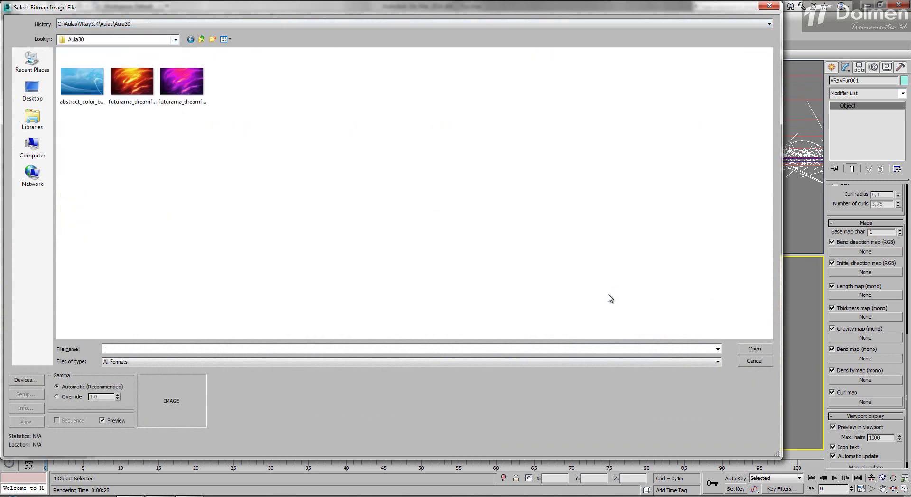
click(133, 82)
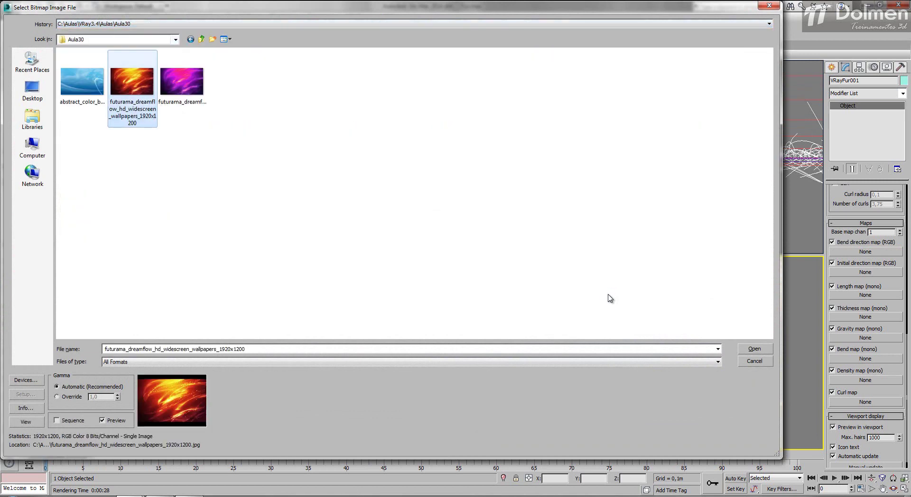
right_click(134, 86)
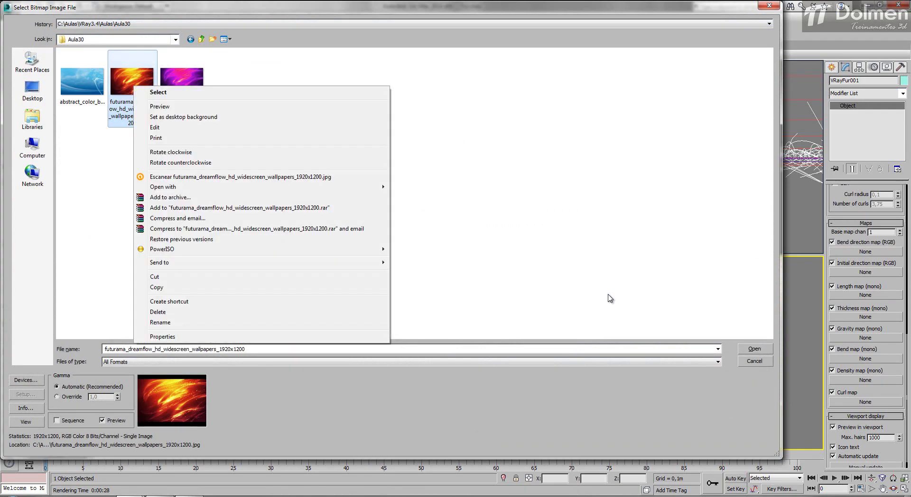
click(159, 107)
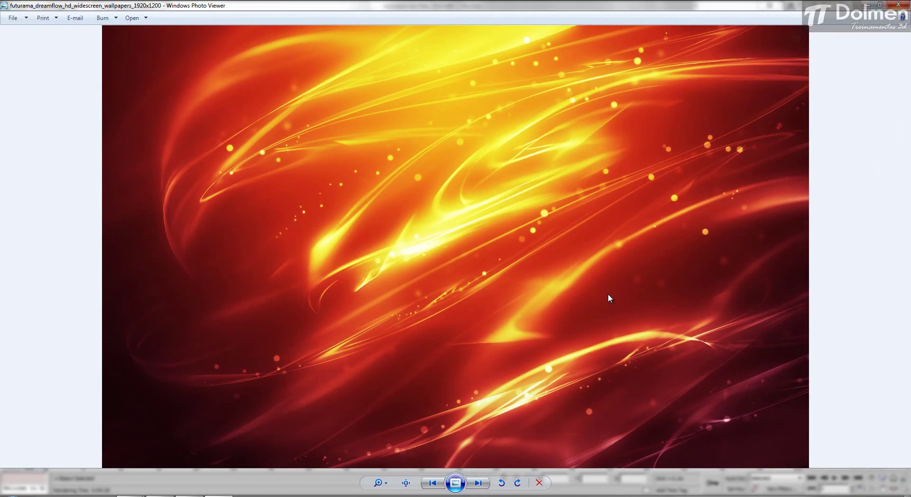
key(alt+F4)
key(Return)
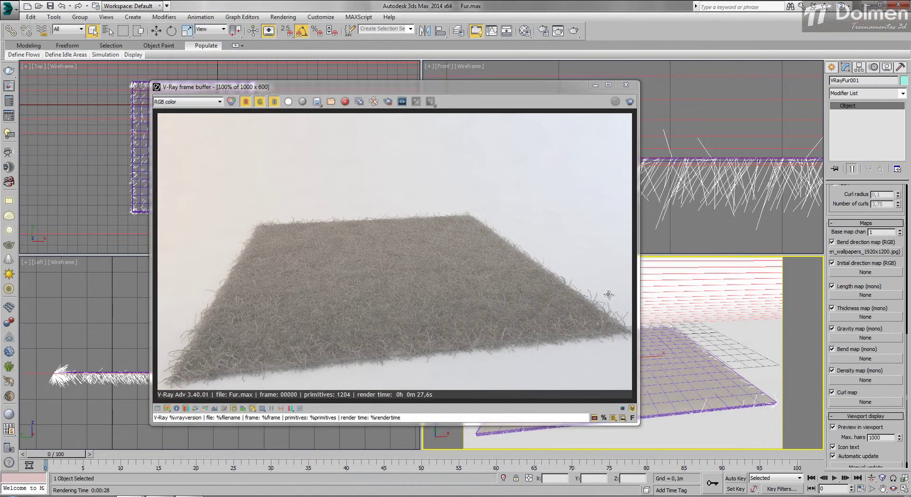
Step: Close the frame buffer, inspect the mapped strands, and set the fur's length to 0,087m and gravity to 0,485m
drag(389, 87, 209, 311)
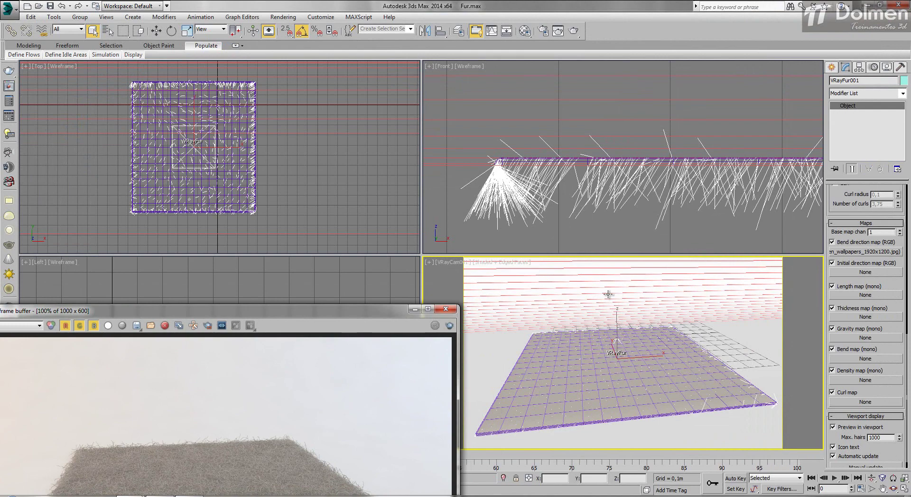
click(446, 309)
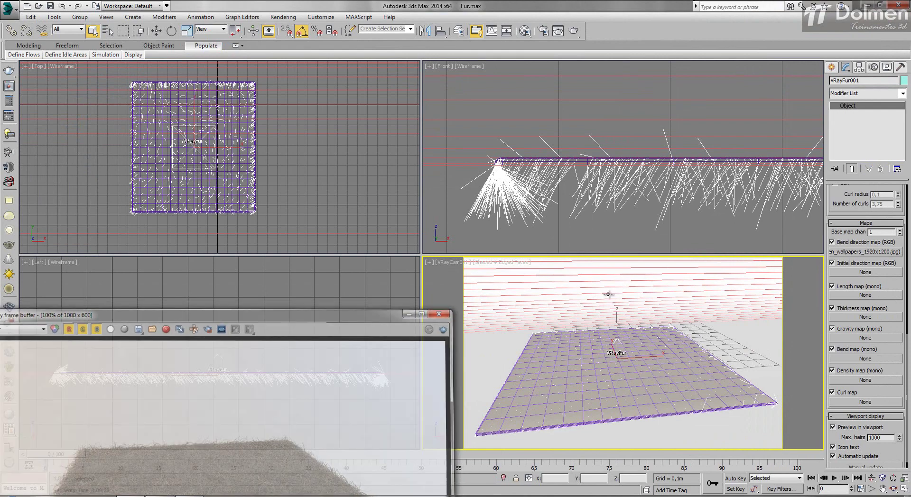
scroll(141, 119, up, 4)
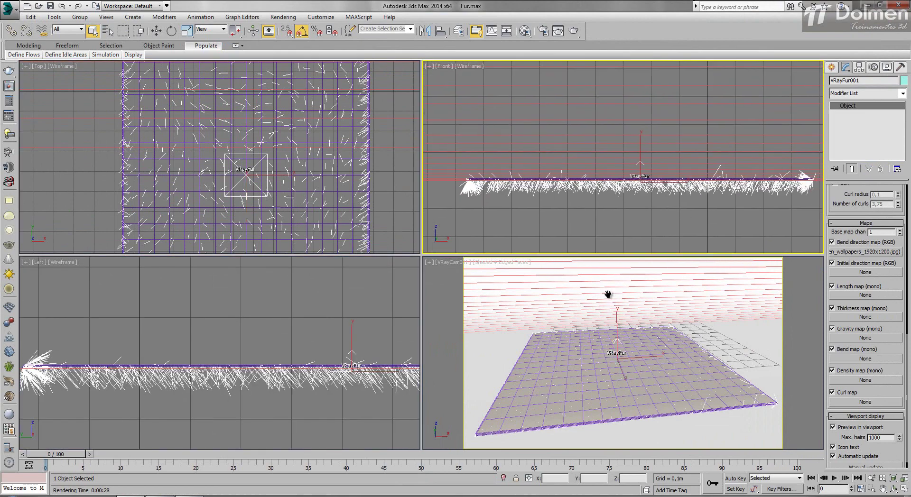
scroll(866, 328, up, 7)
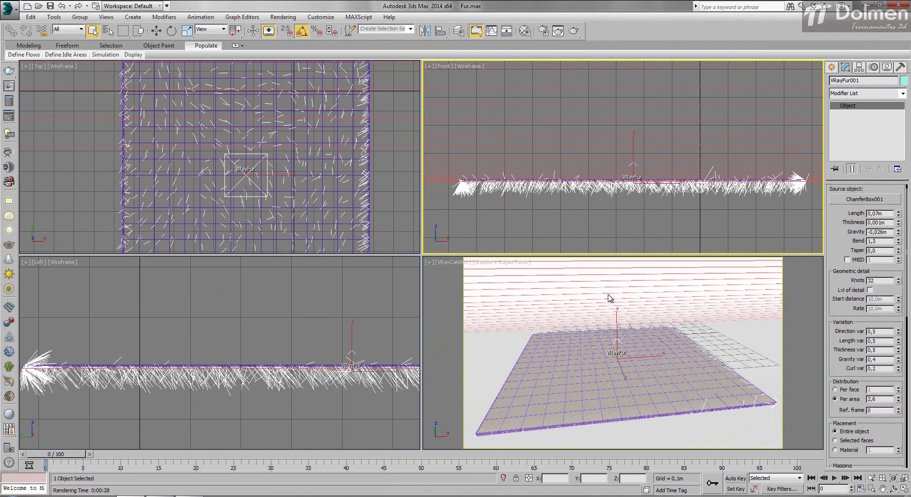
drag(899, 213, 899, 199)
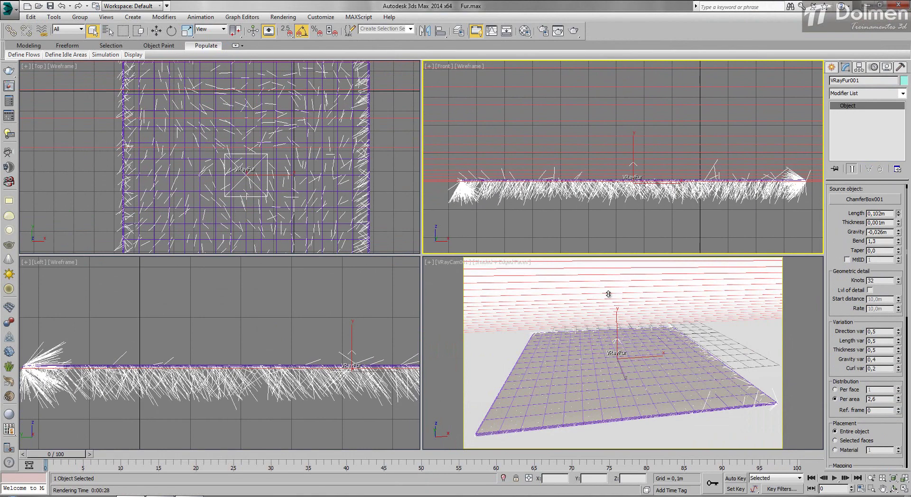
mouse_move(899, 232)
mouse_down()
mouse_move(899, 206)
mouse_move(898, 217)
mouse_up()
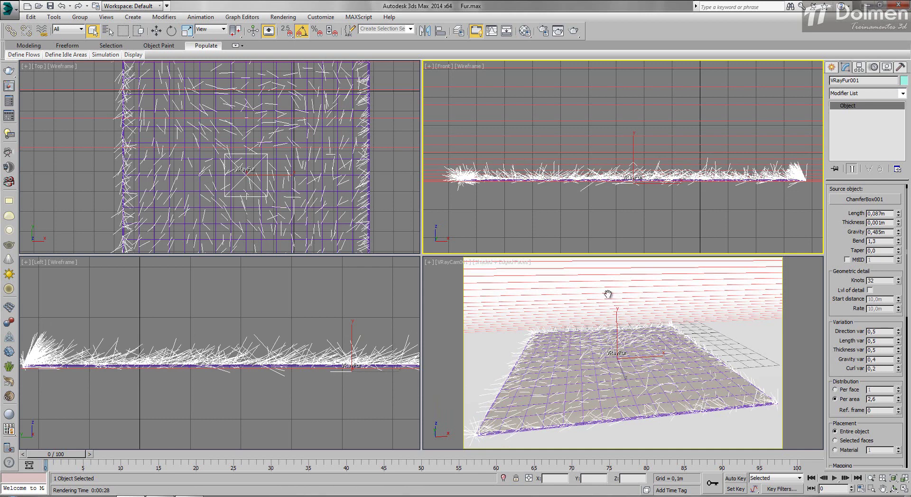
Step: Review the fur's settings, test-render the camera view of the rug and close the frame buffer
scroll(608, 295, down, 3)
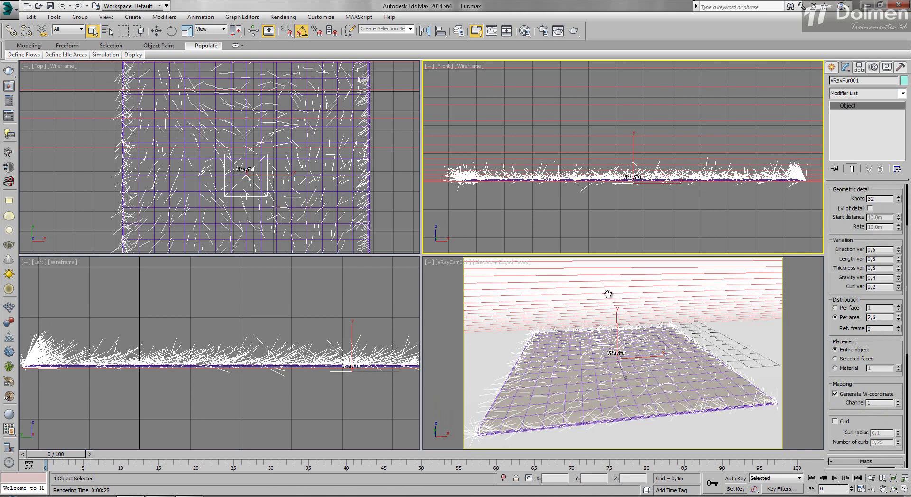
click(608, 294)
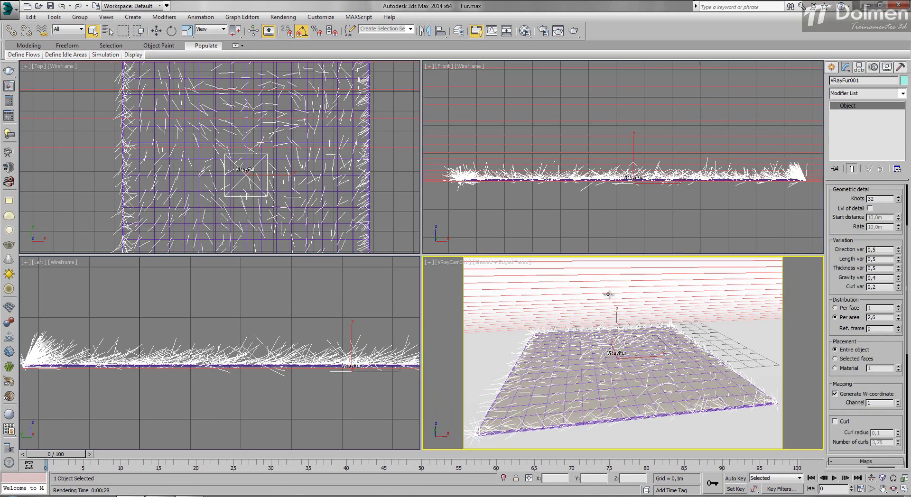
scroll(608, 294, down, 8)
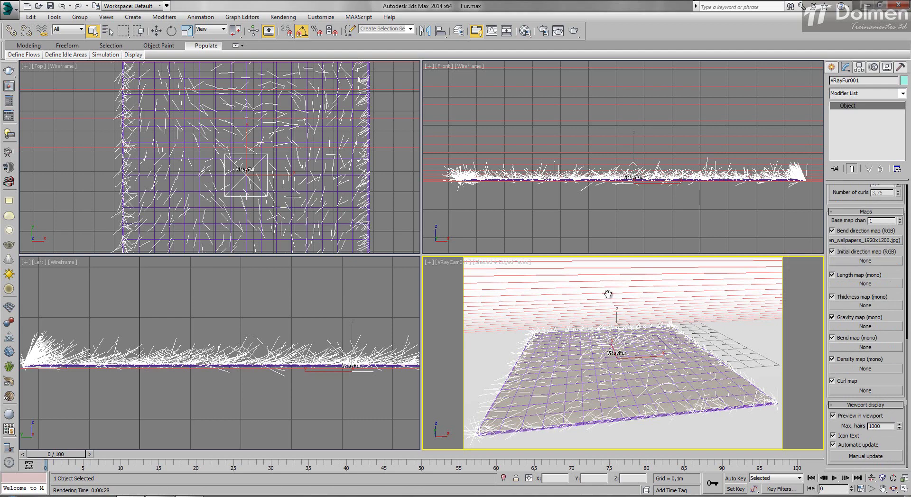
scroll(608, 294, up, 10)
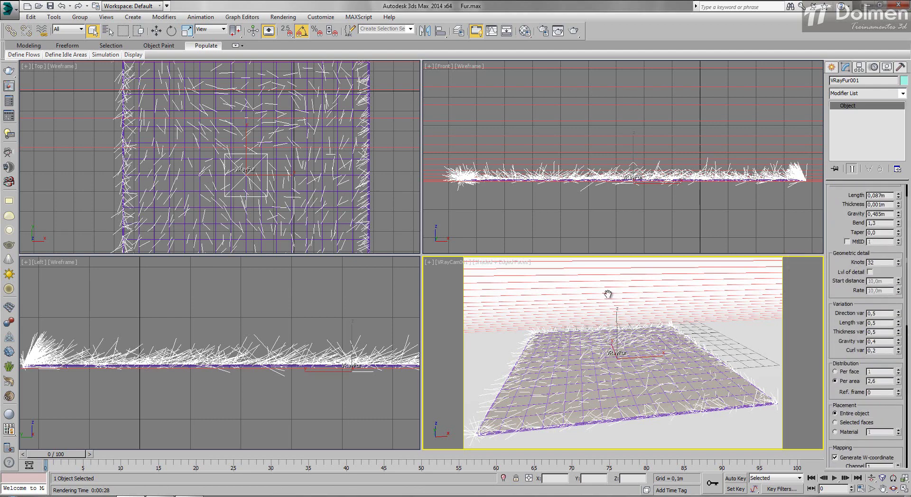
right_click(608, 294)
key(shift+q)
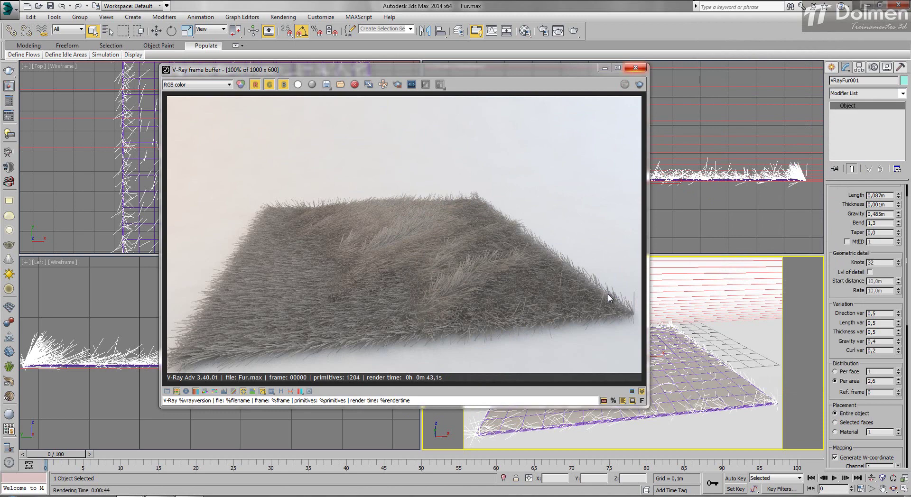
click(635, 68)
Step: Replace the fur's bend direction bitmap with the purple wallpaper image ending in 1920x1200PP from the Aula30 folder
scroll(866, 327, down, 3)
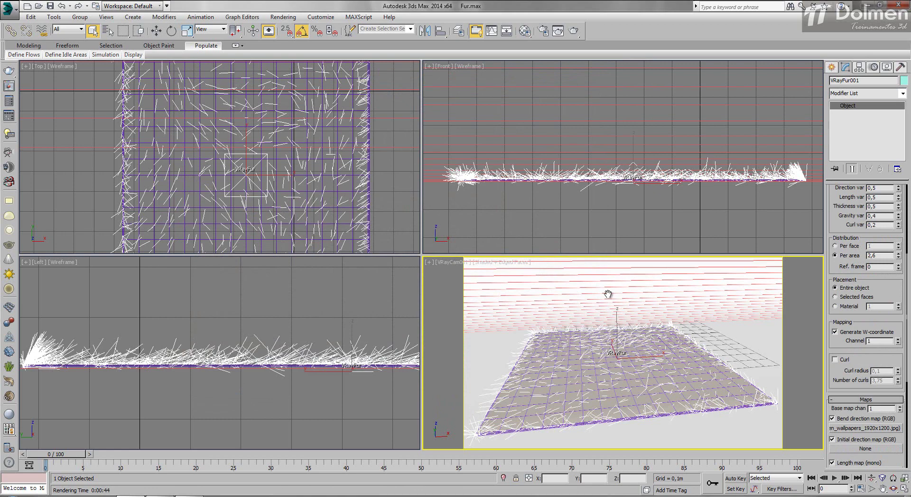
scroll(865, 328, down, 3)
click(866, 340)
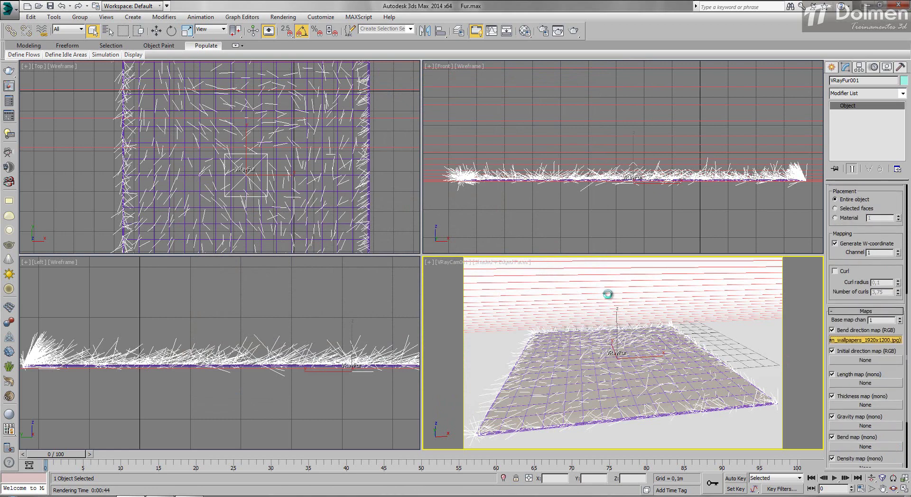
double_click(370, 77)
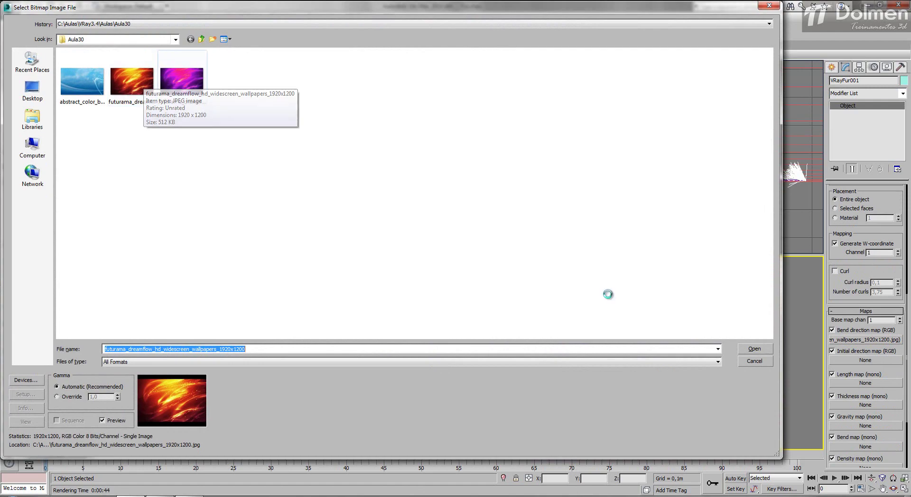
key(Right)
key(Return)
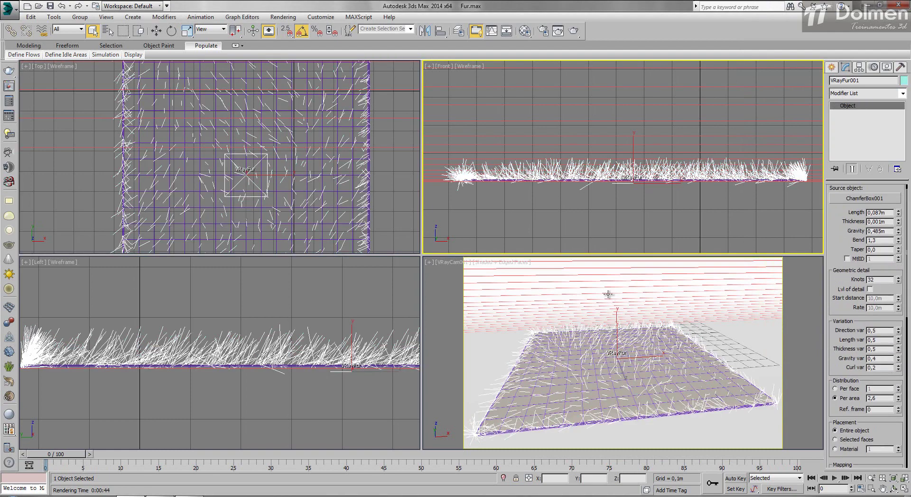
Step: Test-render the camera view with the purple bend direction map and close the frame buffer
middle_click(608, 294)
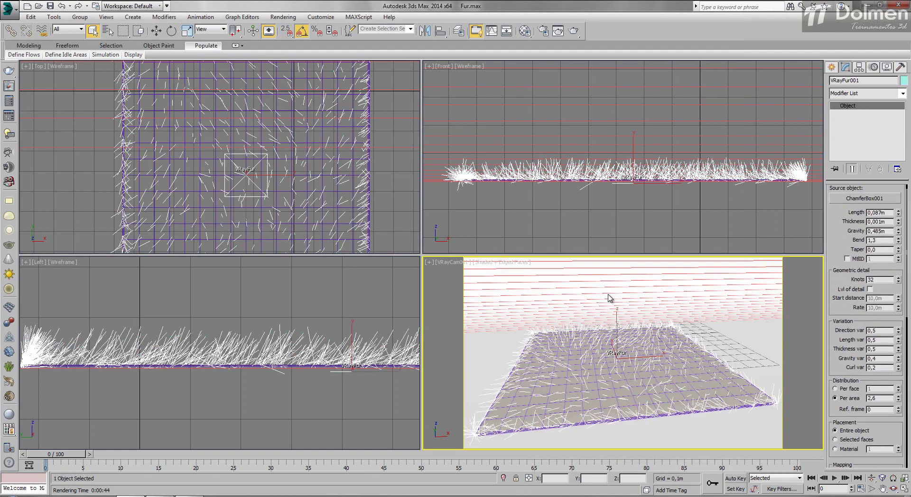
key(shift+q)
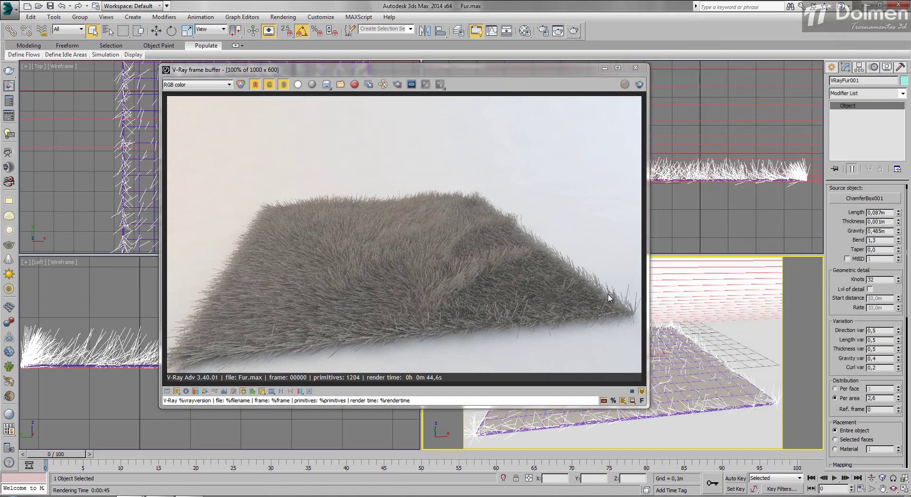
middle_click(608, 294)
key(Escape)
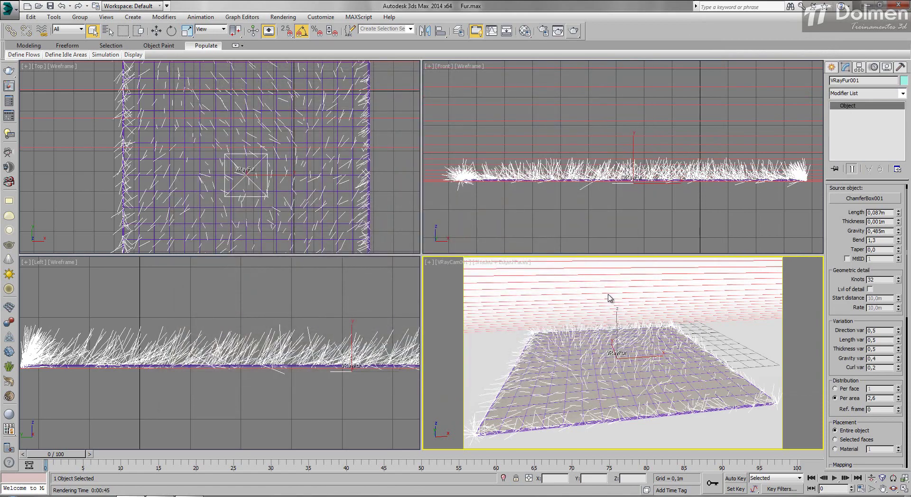
Step: Set the fur's length to 0,064m, gravity to 0,359m and bend to 0,403
mouse_move(899, 232)
mouse_down()
mouse_move(899, 266)
mouse_move(899, 245)
mouse_up()
drag(898, 212, 899, 266)
drag(609, 294, 609, 295)
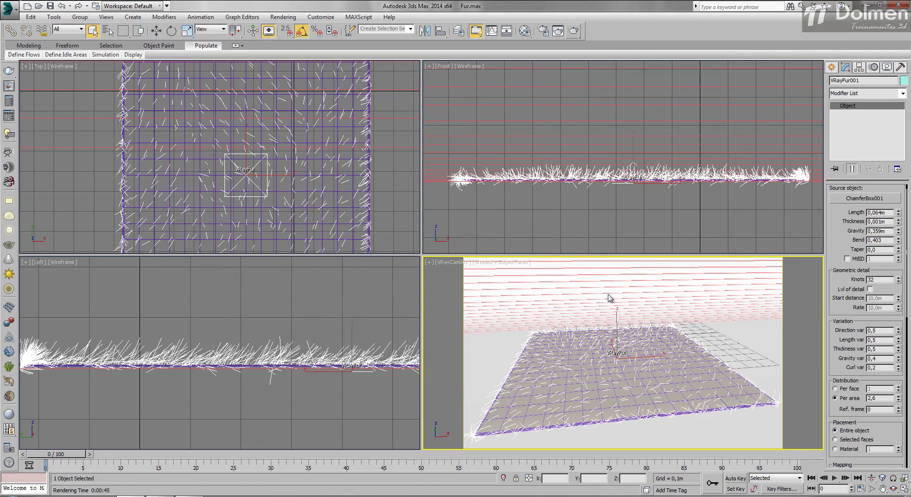
Step: Set the fur's direction variation and length variation to 0,2 each
click(899, 333)
click(899, 333)
click(898, 333)
click(898, 341)
click(899, 341)
click(898, 341)
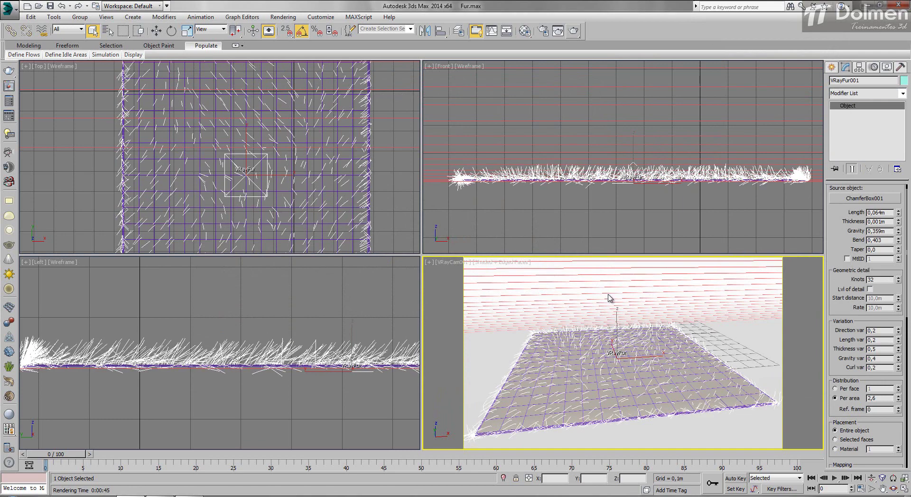
Step: Set the fur's thickness variation and gravity variation to 0,2 each
click(899, 342)
click(898, 338)
click(898, 361)
click(899, 361)
click(899, 361)
click(899, 360)
click(898, 357)
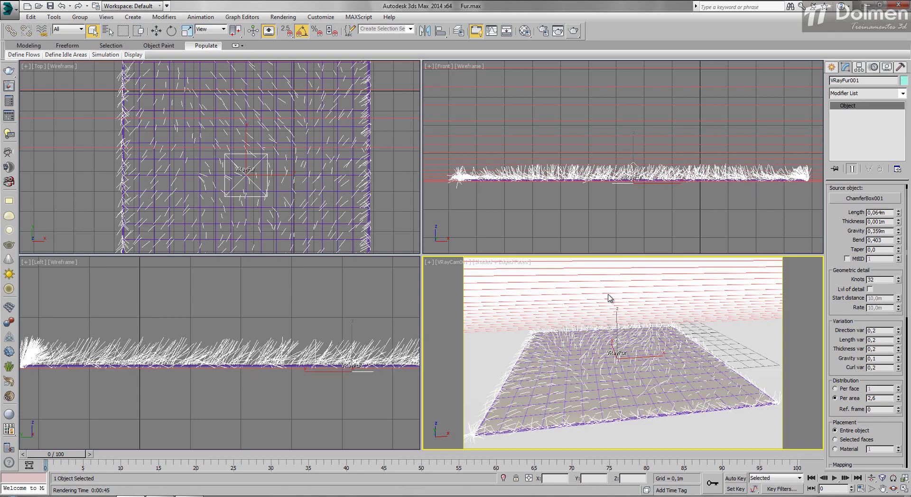
click(898, 356)
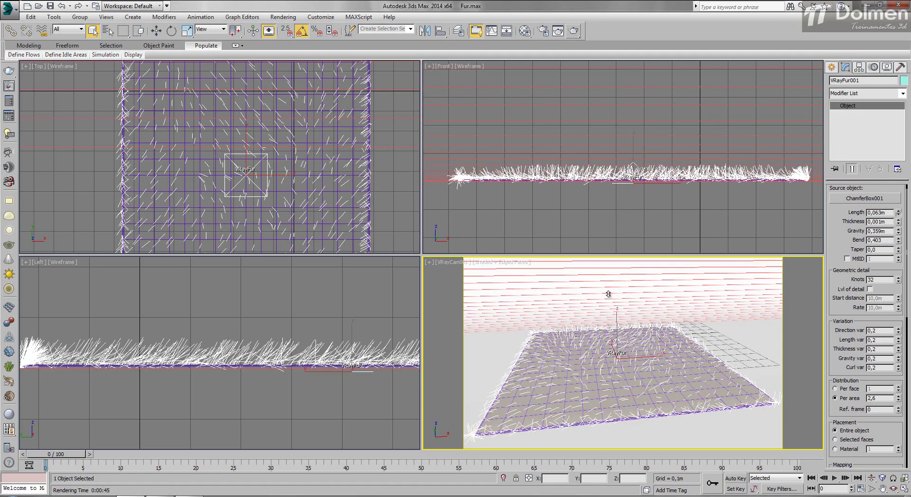
Step: Set the fur's length to 0,066m and gravity to 0,248m, and test-render the camera view
drag(899, 213, 899, 236)
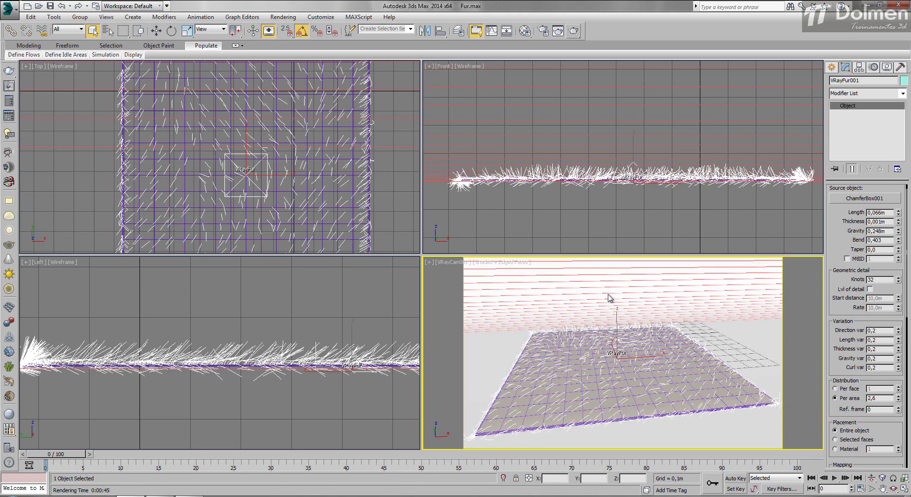
right_click(610, 298)
key(shift+q)
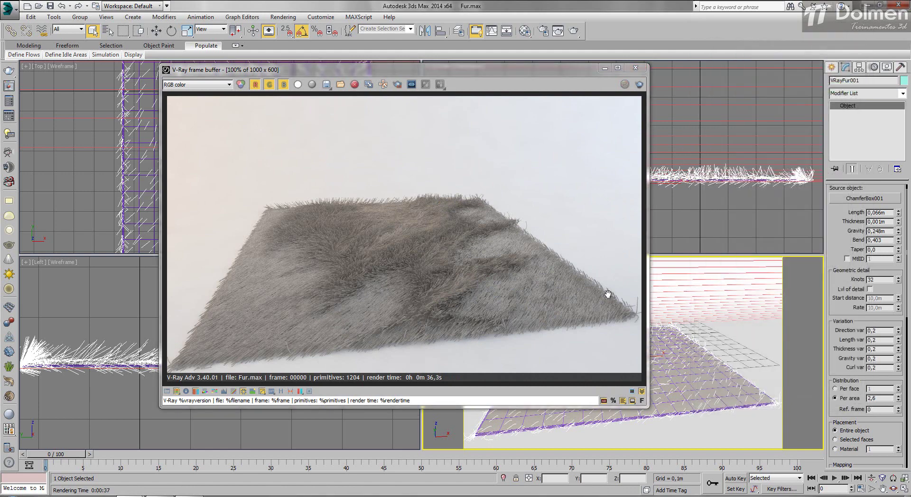
Step: Close the frame buffer and assign a Noise map as the fur's density map
scroll(608, 294, down, 4)
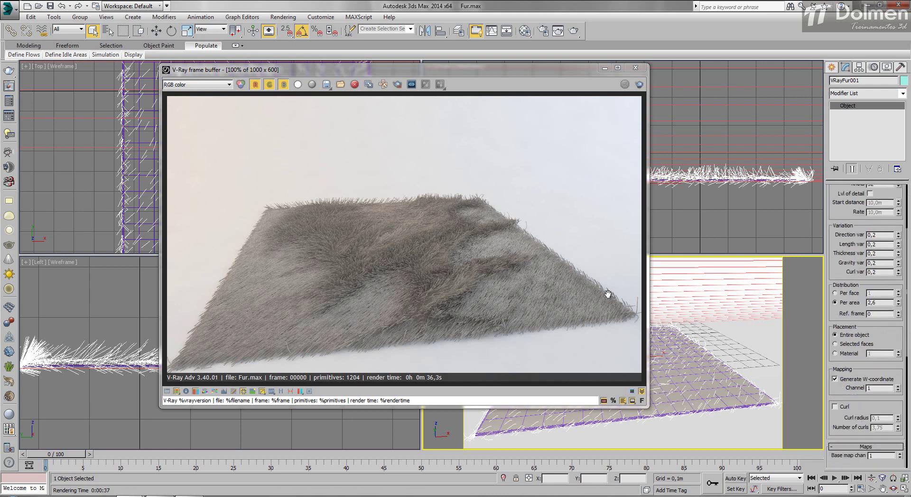
scroll(608, 295, down, 3)
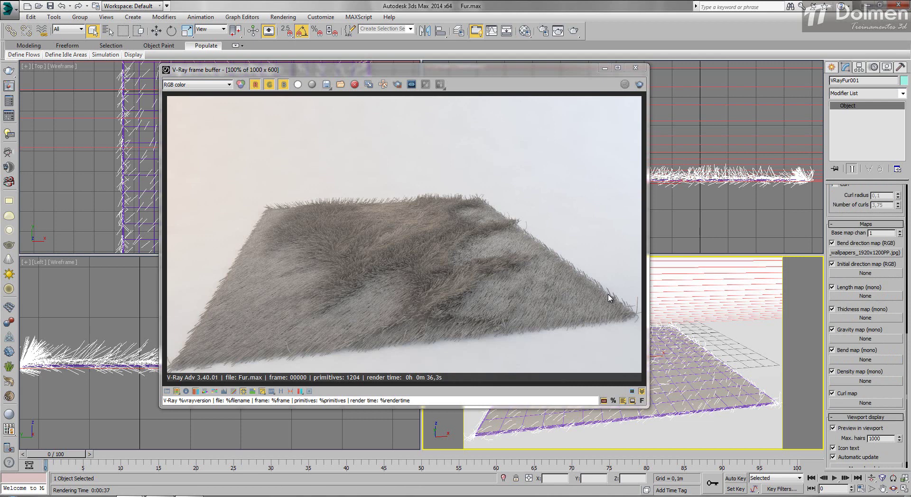
click(866, 381)
key(Escape)
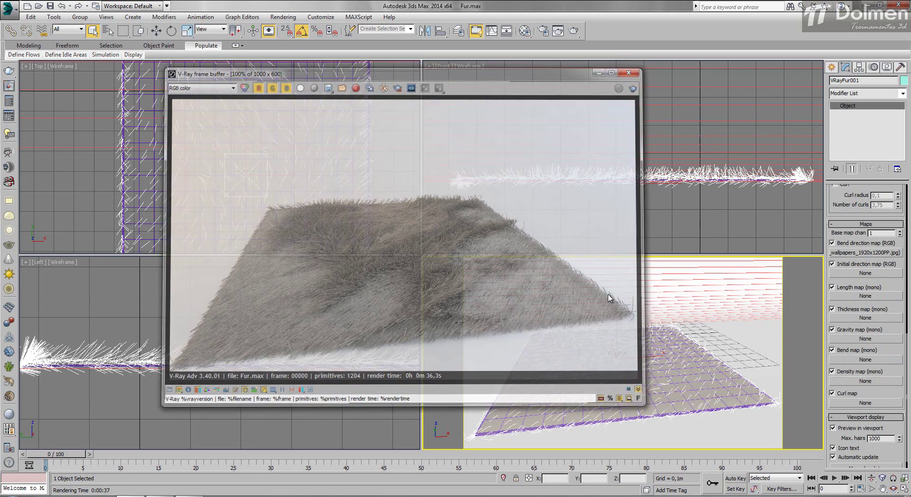
click(865, 382)
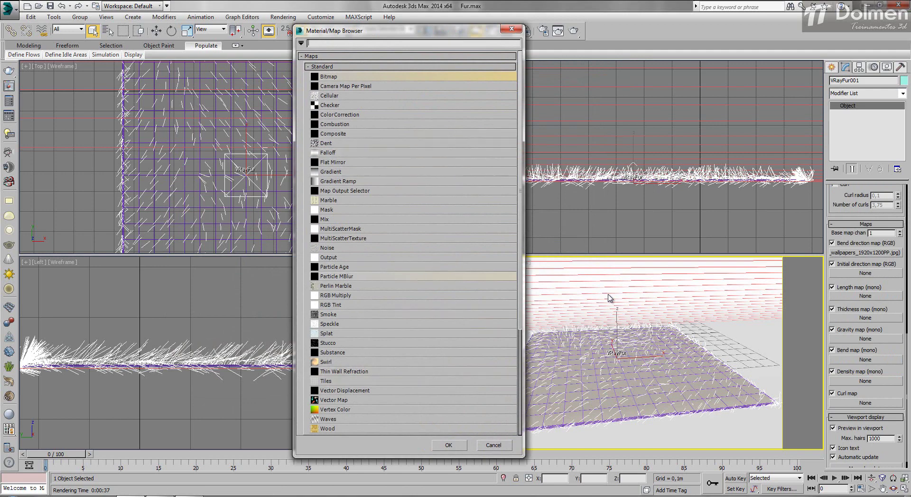
double_click(328, 248)
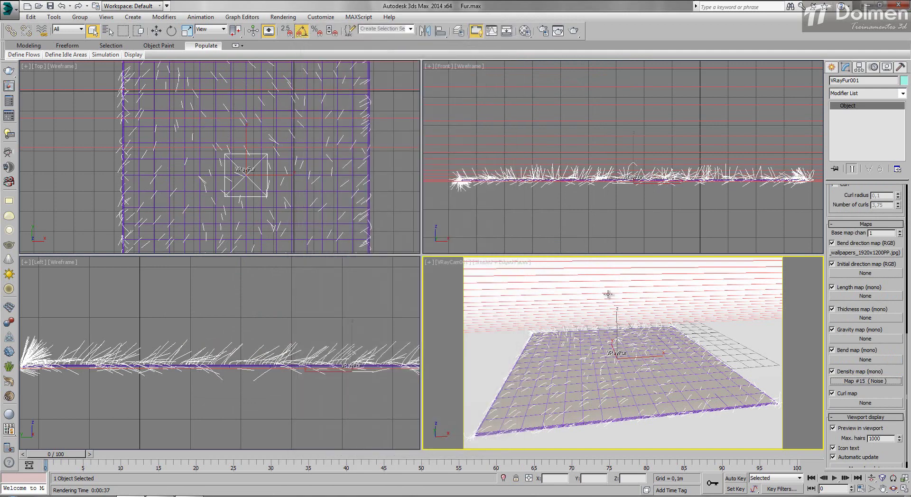
Step: Render the rug and place the density Noise map in a free material editor slot as an instance
key(shift+q)
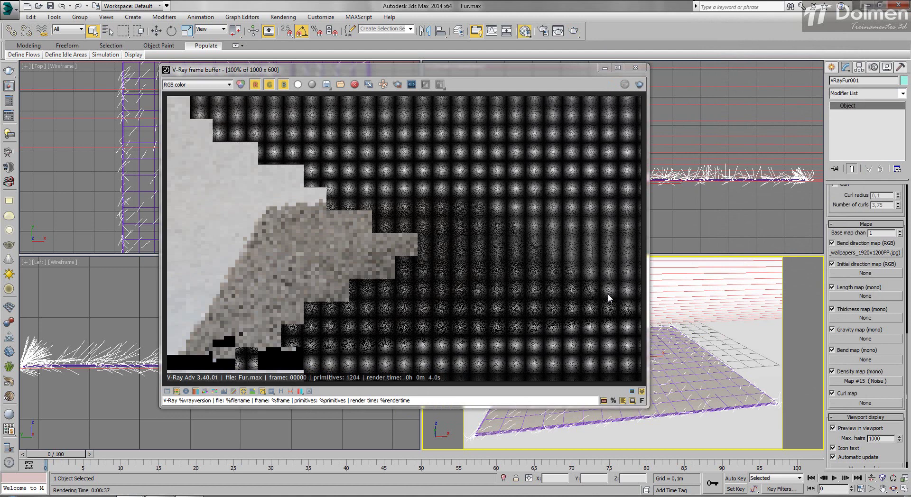
key(m)
drag(865, 381, 181, 113)
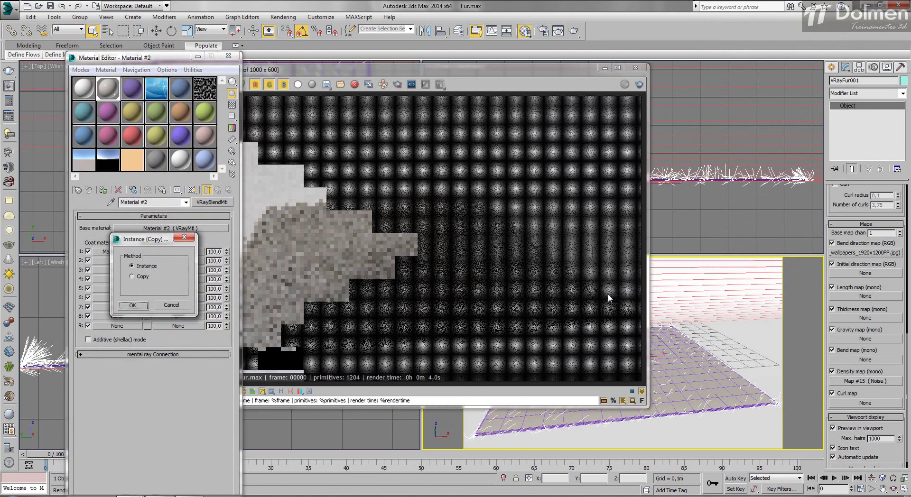
key(Return)
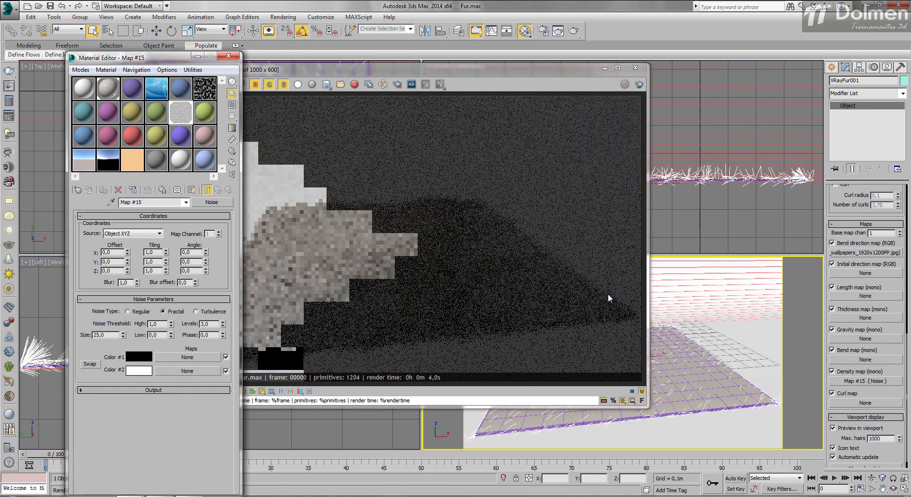
key(shift+q)
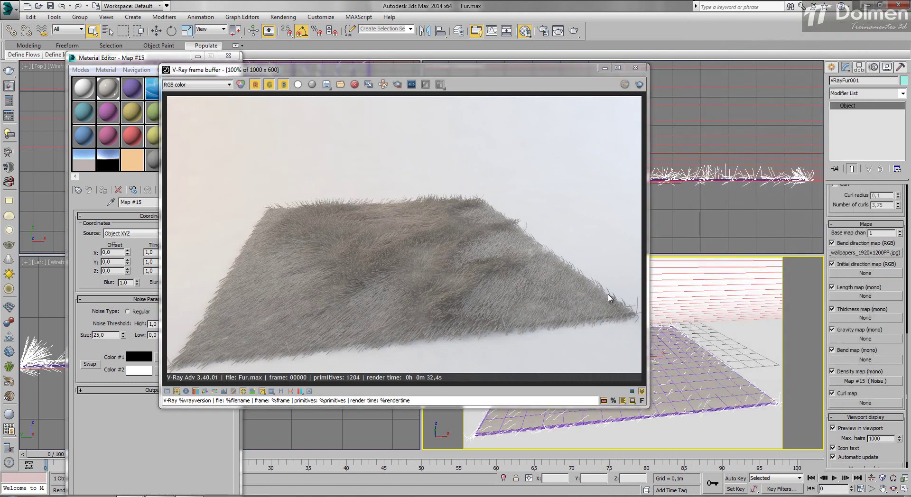
Step: Set the Noise map's size to 60 and low threshold to 0,465, and render the rug beside the material editor
mouse_move(403, 70)
mouse_down()
mouse_move(530, 36)
mouse_move(505, 40)
mouse_up()
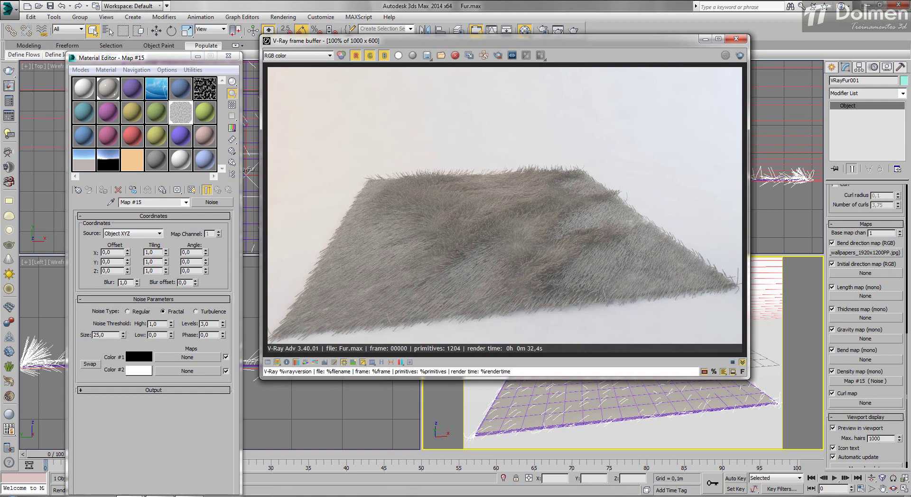
double_click(100, 335)
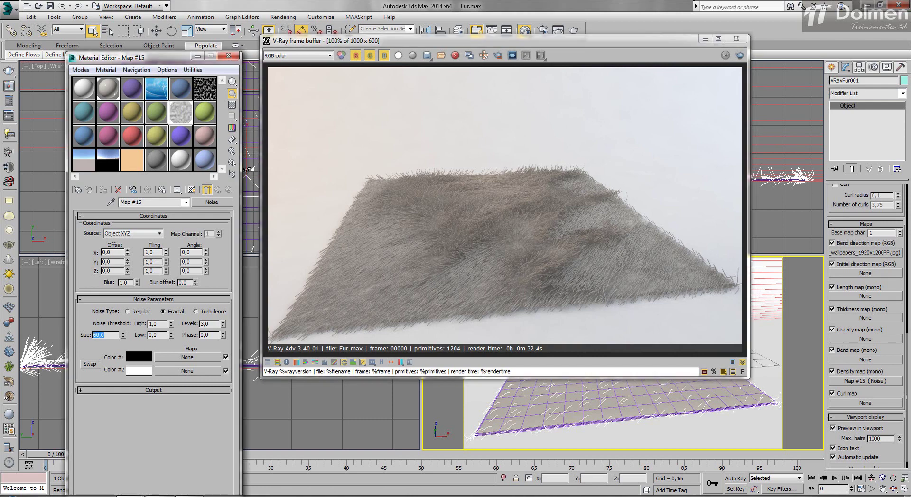
mouse_move(171, 336)
mouse_down()
mouse_move(171, 324)
mouse_move(172, 339)
mouse_up()
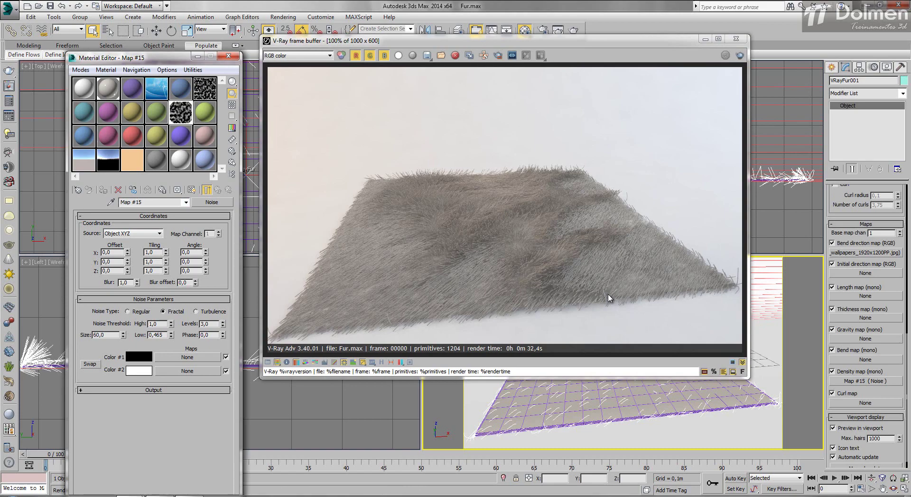
key(shift+q)
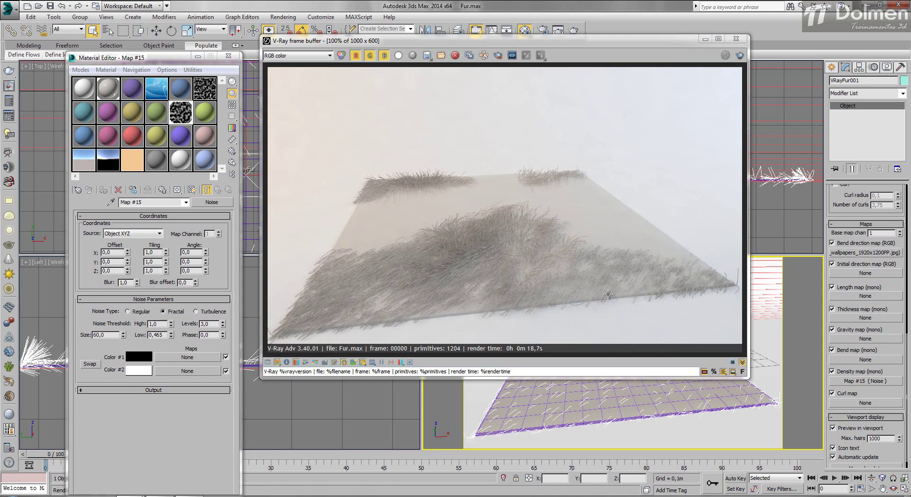
Step: Clear the fur's density map and close the frame buffer and the material editor
right_click(865, 381)
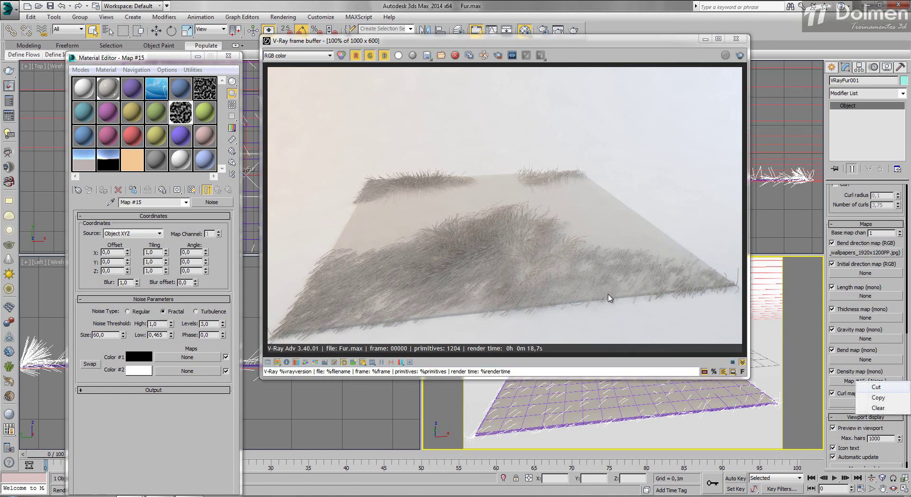
click(878, 408)
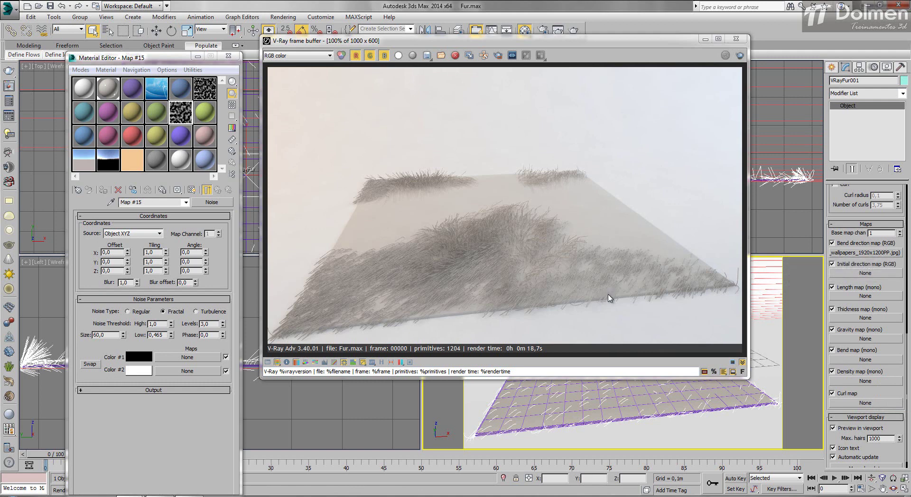
click(736, 39)
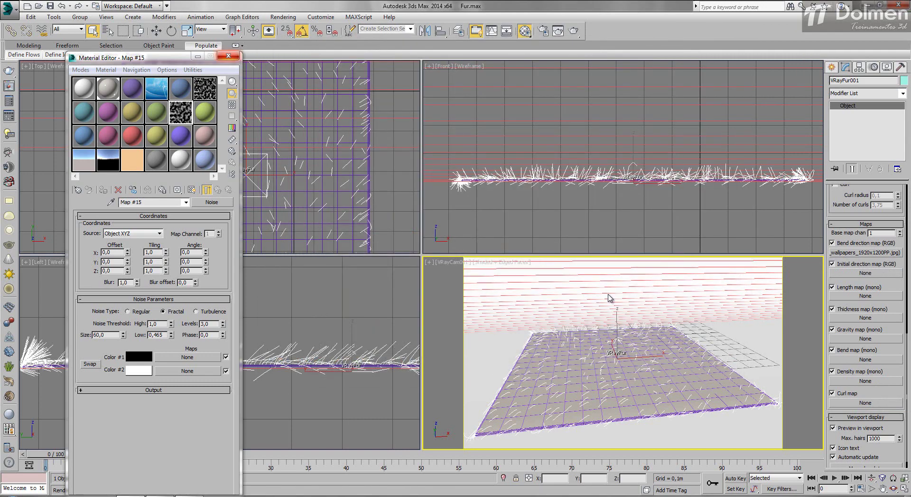
key(m)
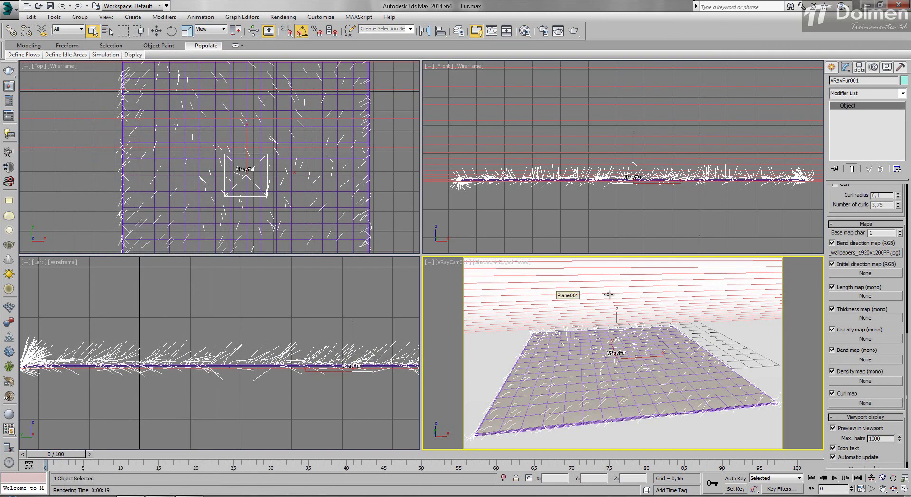
Step: Refresh the fur's viewport preview and raise its maximum hairs to 10000 and then 100000
drag(873, 449, 874, 437)
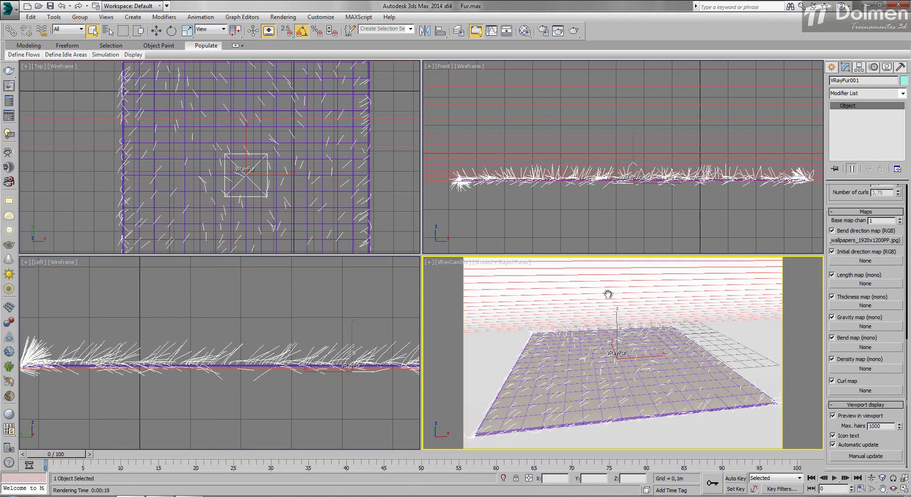
click(833, 416)
click(833, 416)
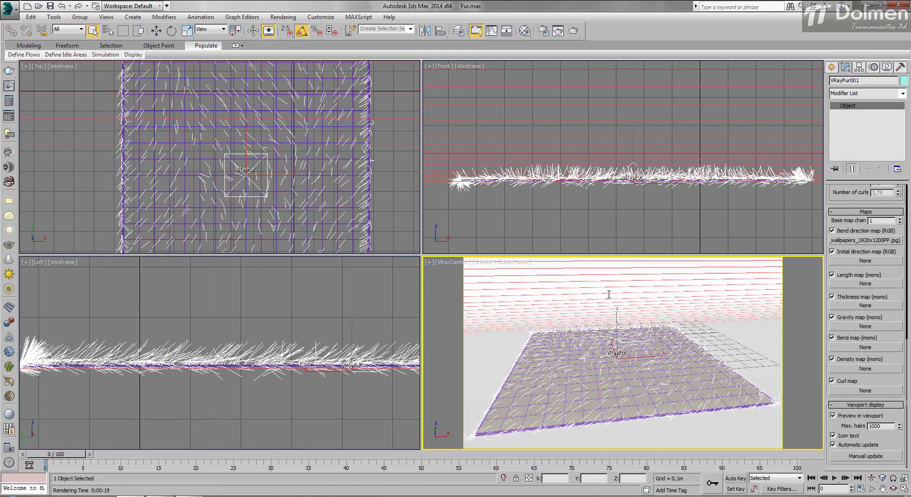
text(0)
key(Return)
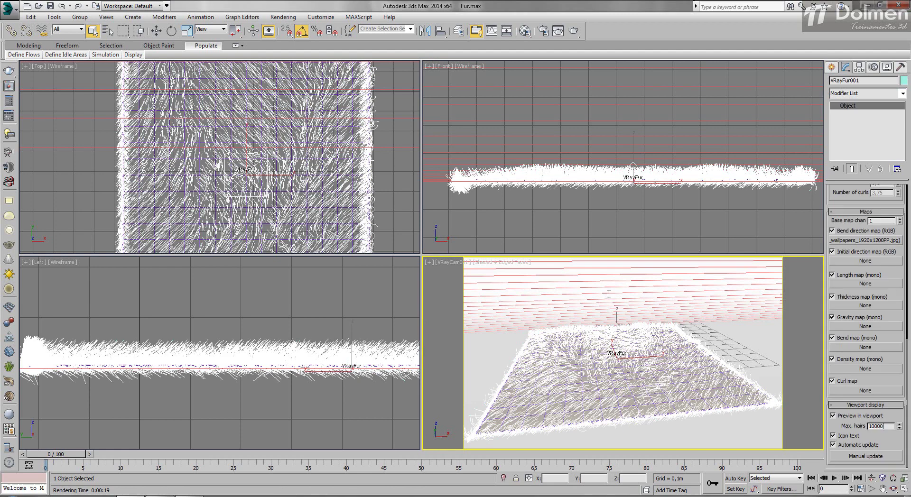
text(0)
key(Return)
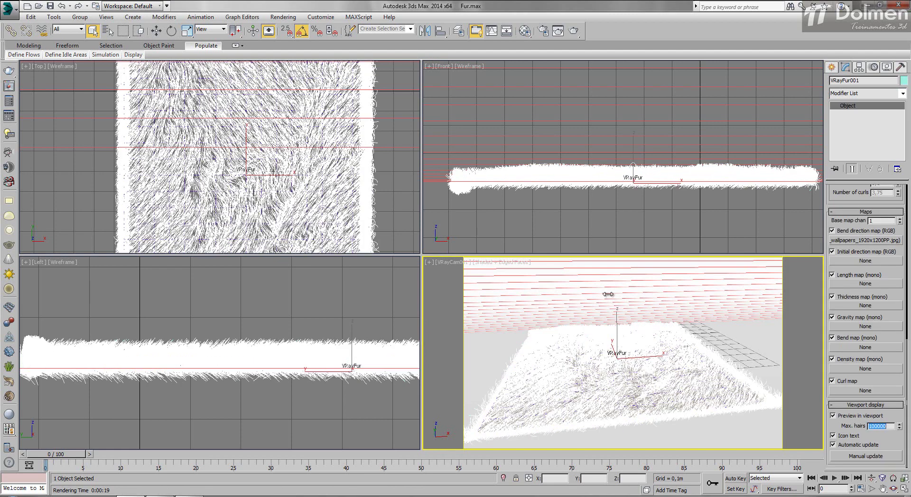
Step: Inspect the dense fur preview from above and set the preview's maximum hairs to 1000
middle_drag(247, 166, 218, 90)
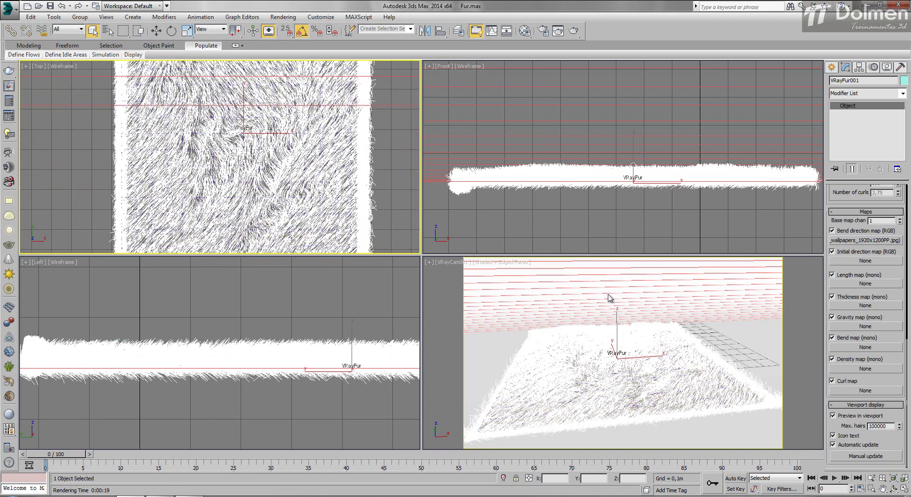
middle_drag(258, 188, 260, 180)
scroll(260, 180, down, 2)
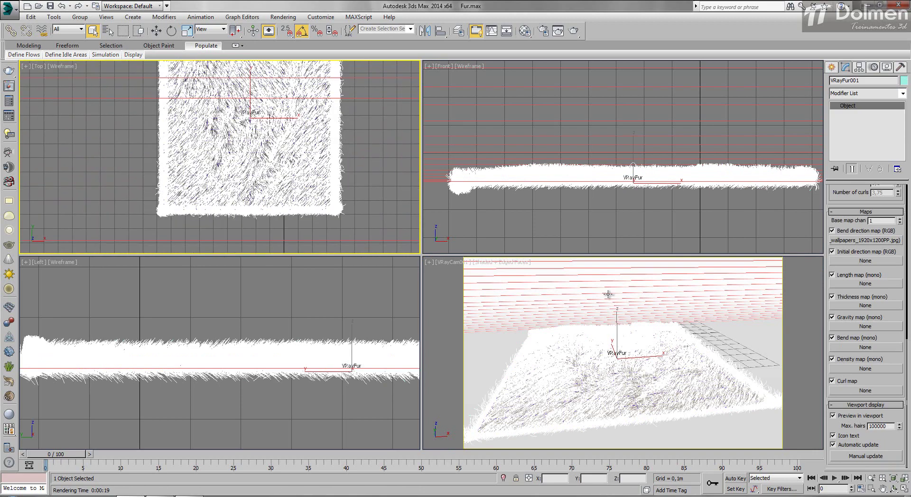
scroll(260, 180, up, 6)
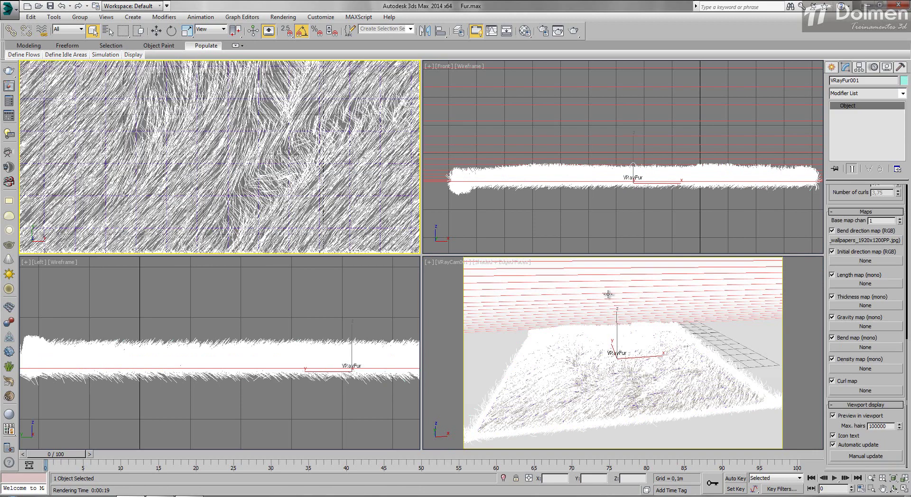
middle_drag(238, 147, 257, 219)
scroll(257, 187, down, 5)
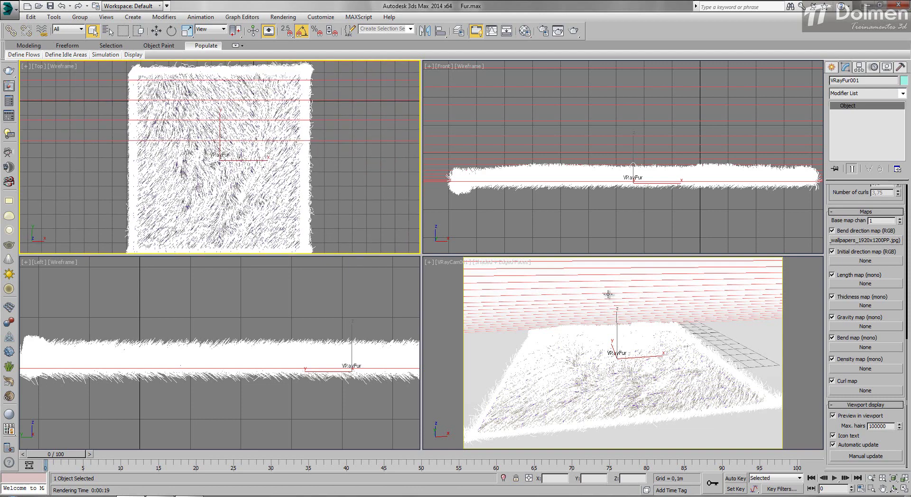
click(608, 294)
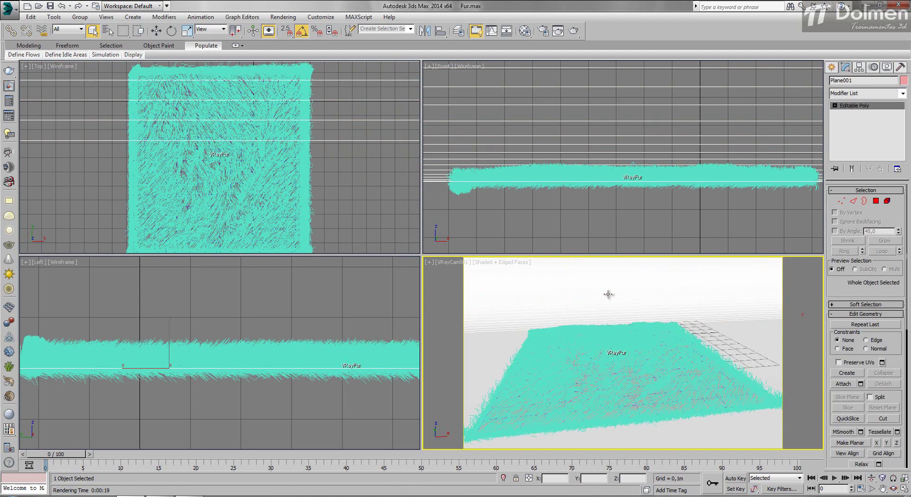
key(ctrl+z)
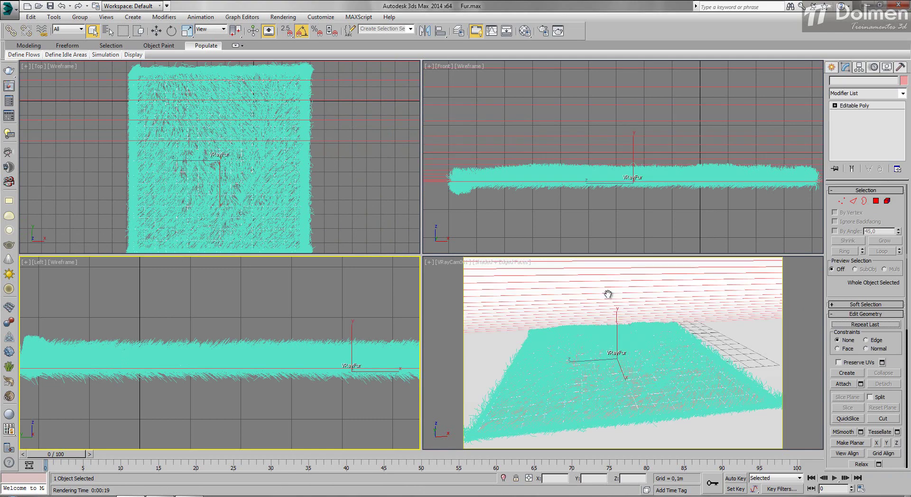
key(ctrl+z)
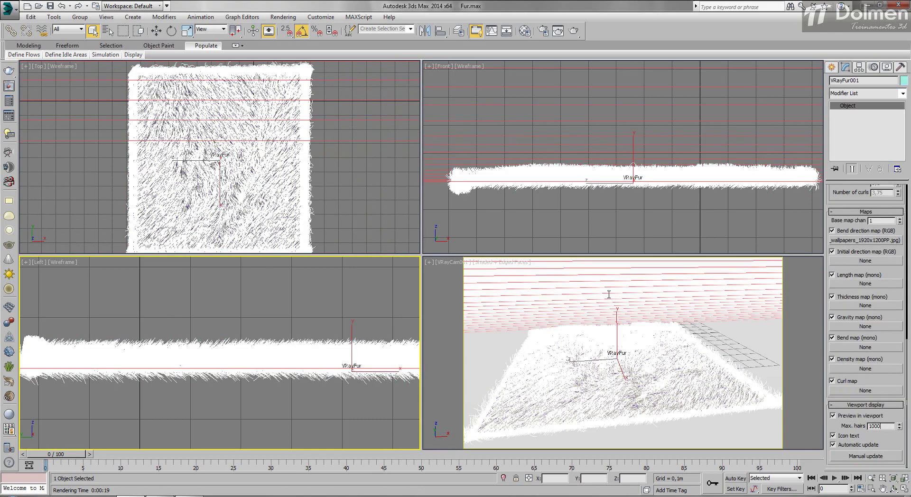
key(Return)
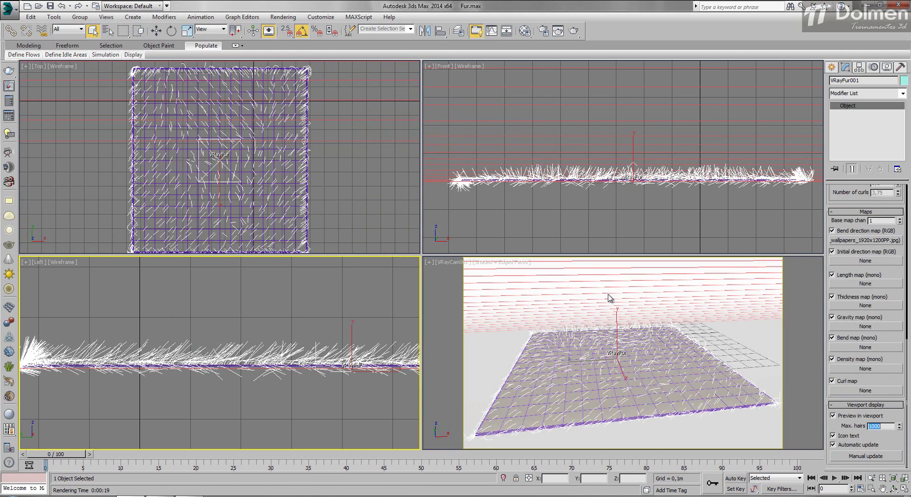
key(shift+q)
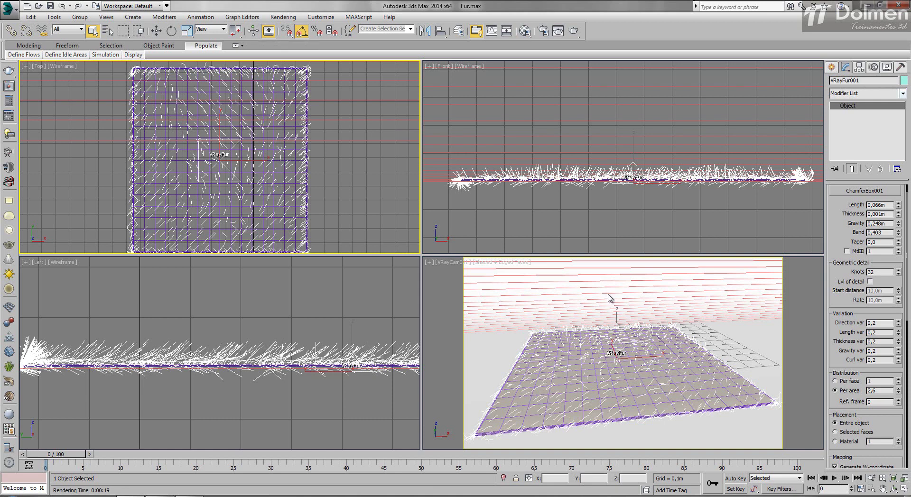
Step: Save the changes to the rug scene and open the Proxy scene from the Aula30 folder
click(38, 6)
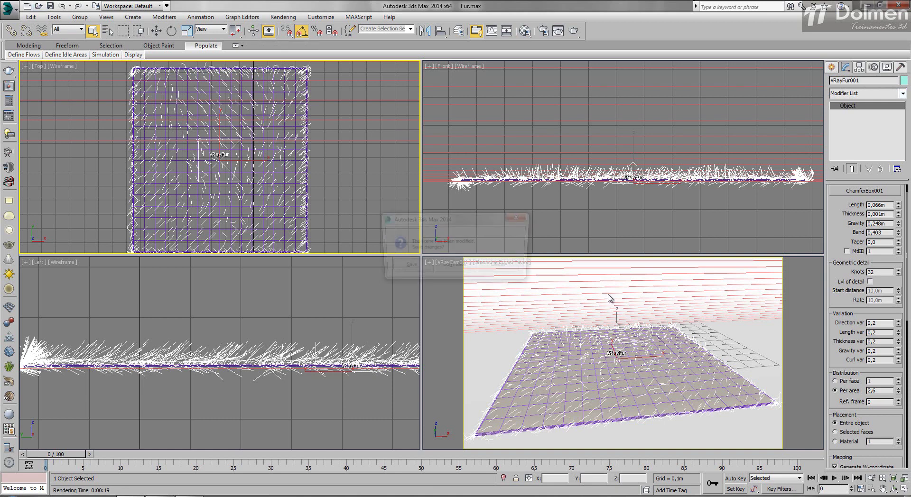
click(409, 267)
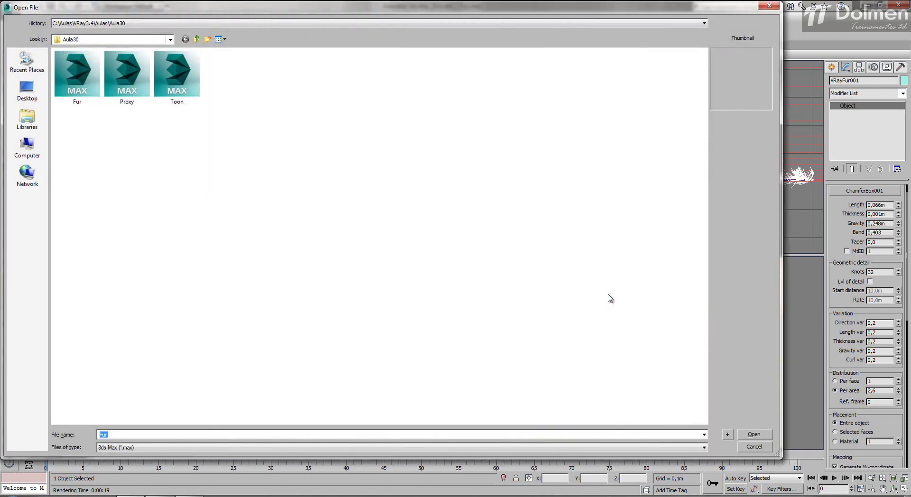
click(127, 78)
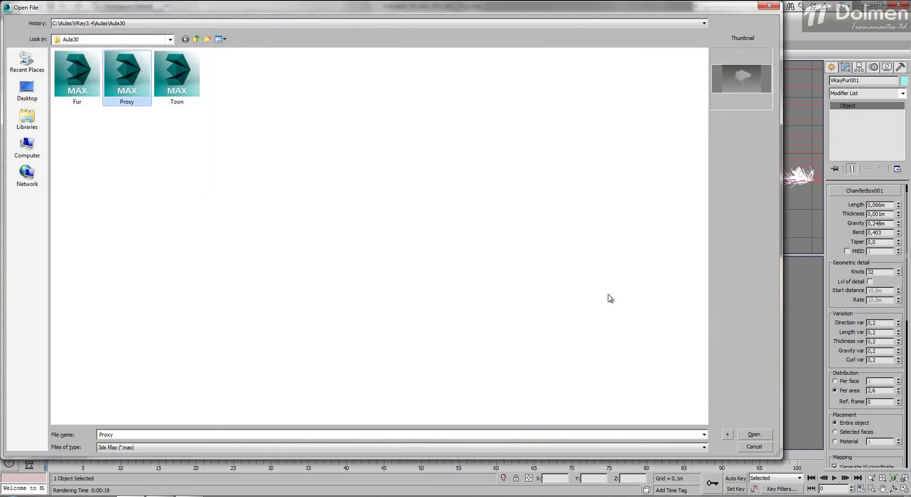
key(Return)
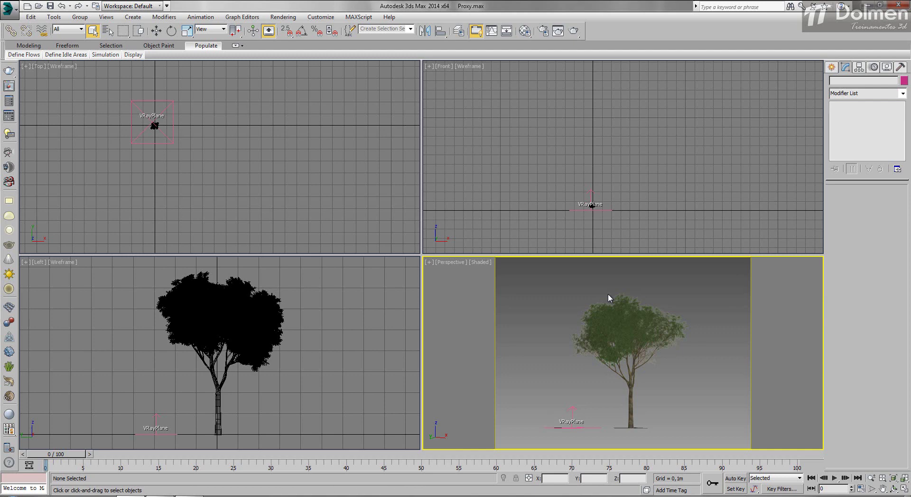
Step: Save a copy of the tree scene as Proxy02 in the Aula30 folder
mouse_move(219, 156)
middle_down()
mouse_move(311, 195)
mouse_move(207, 212)
mouse_move(257, 119)
mouse_move(237, 153)
middle_up()
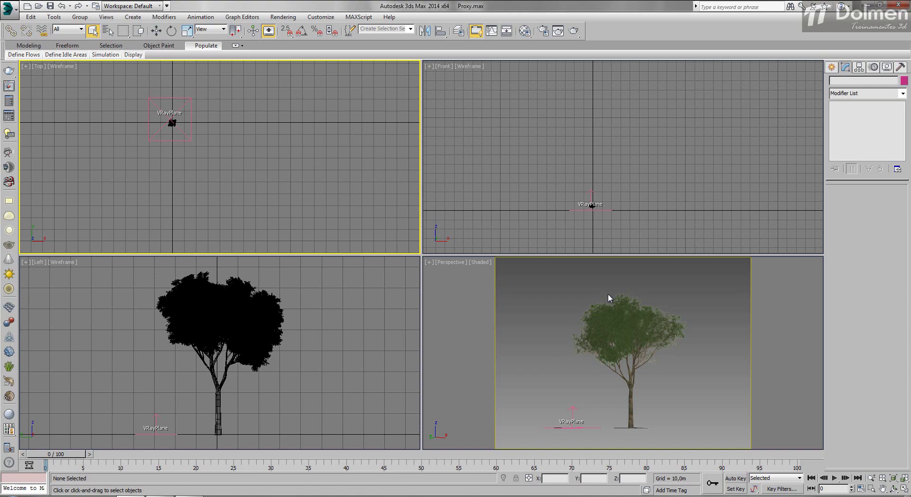
click(10, 9)
click(34, 114)
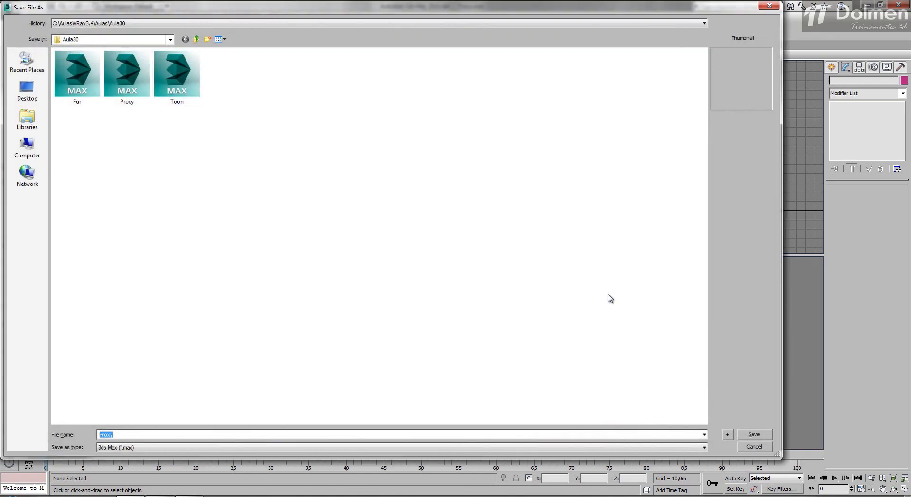
click(126, 80)
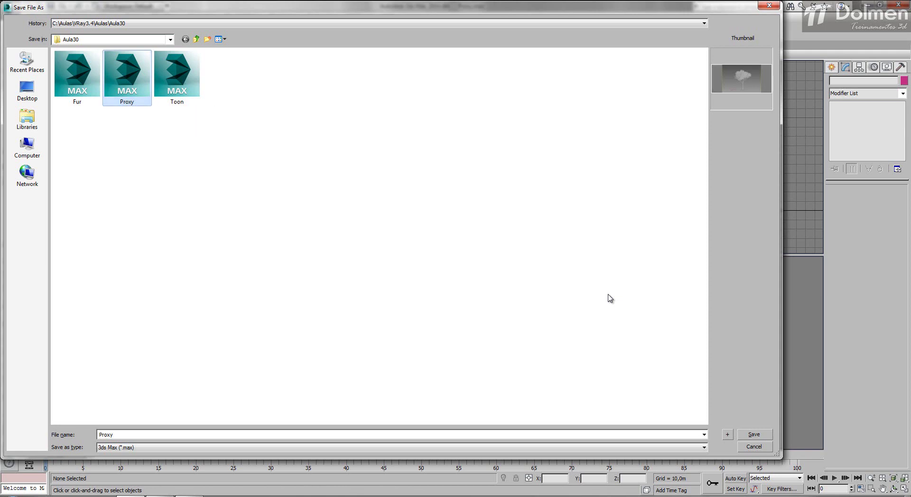
key(Tab)
key(End)
text(02)
key(Return)
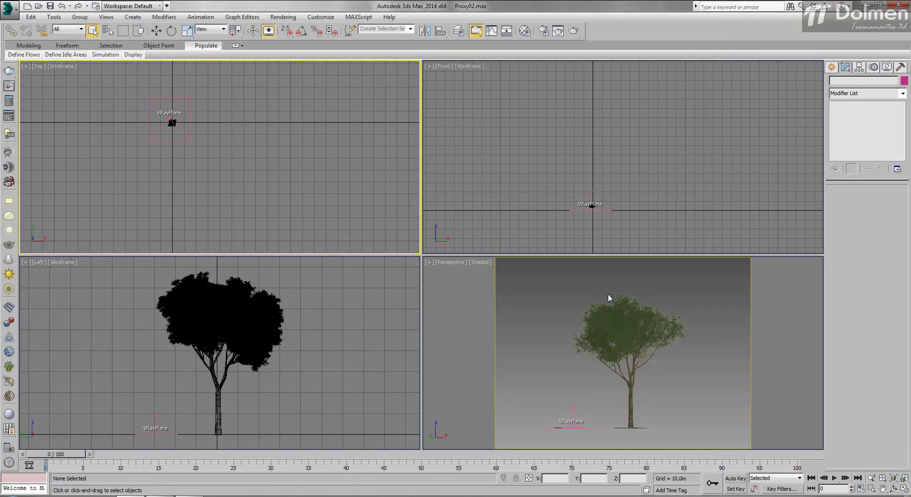
Step: Render the tree from the perspective view
right_click(608, 295)
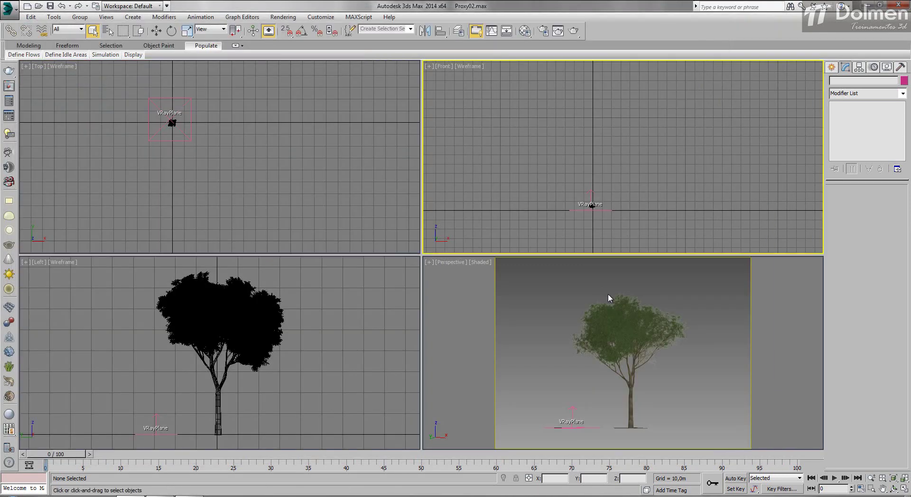
click(608, 295)
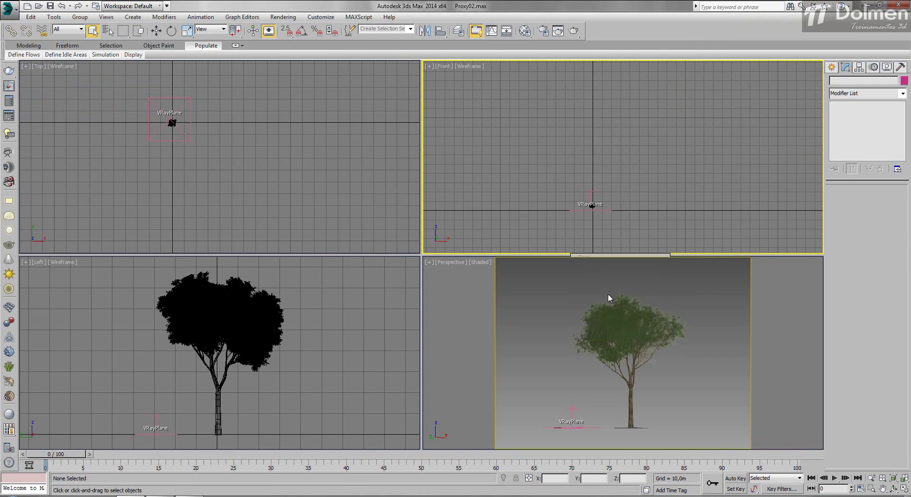
click(608, 294)
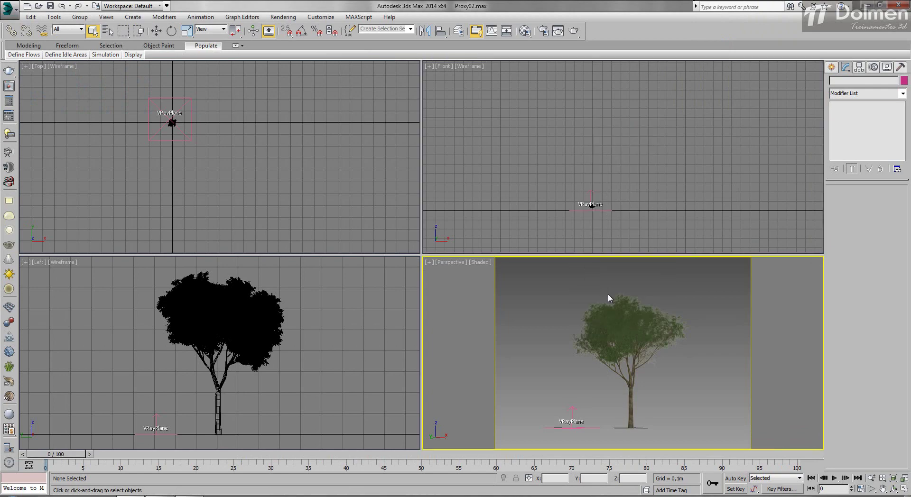
key(shift+q)
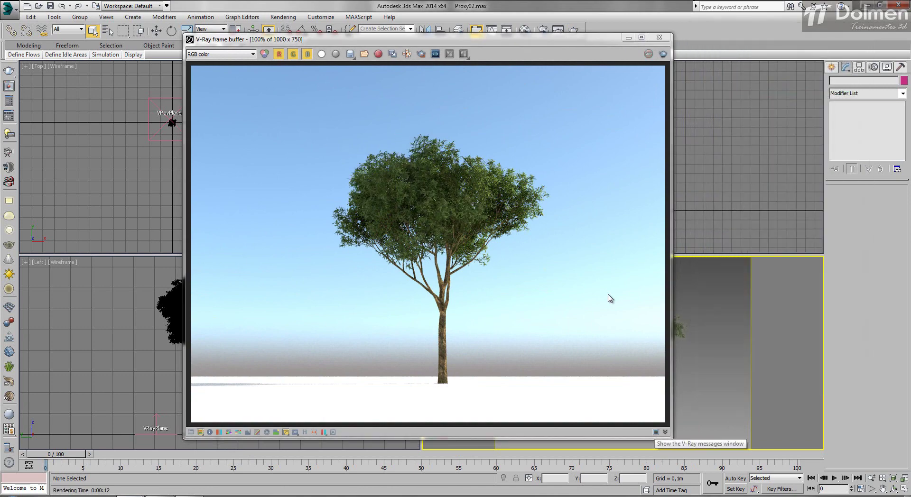
Step: Check the V-Ray messages, apply the frame stamp with primitives and render time, and close the frame buffer
click(656, 432)
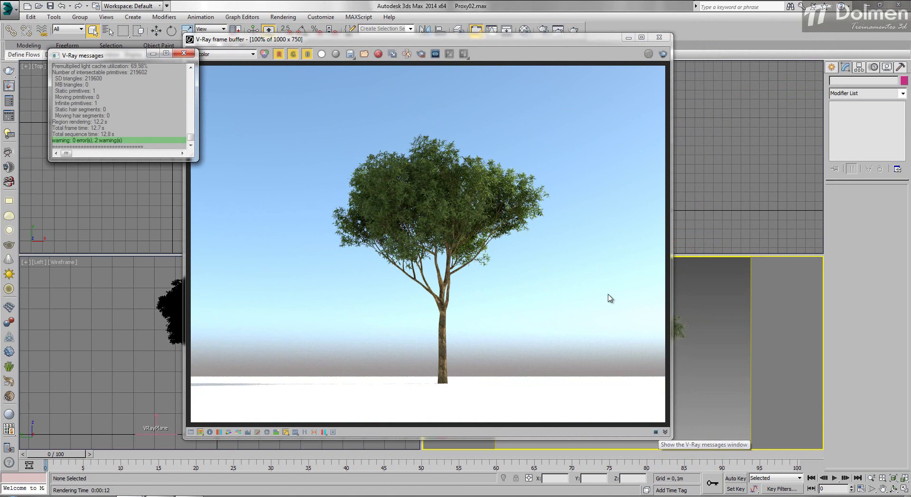
click(184, 53)
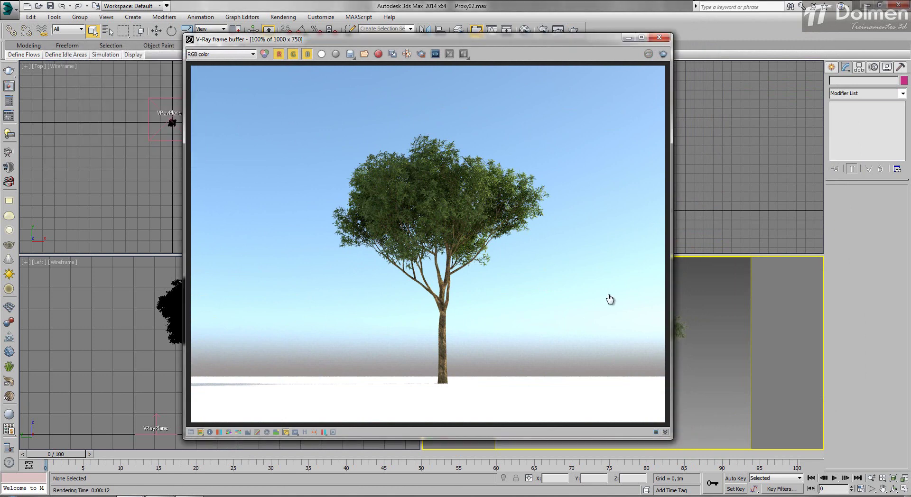
click(666, 432)
click(627, 442)
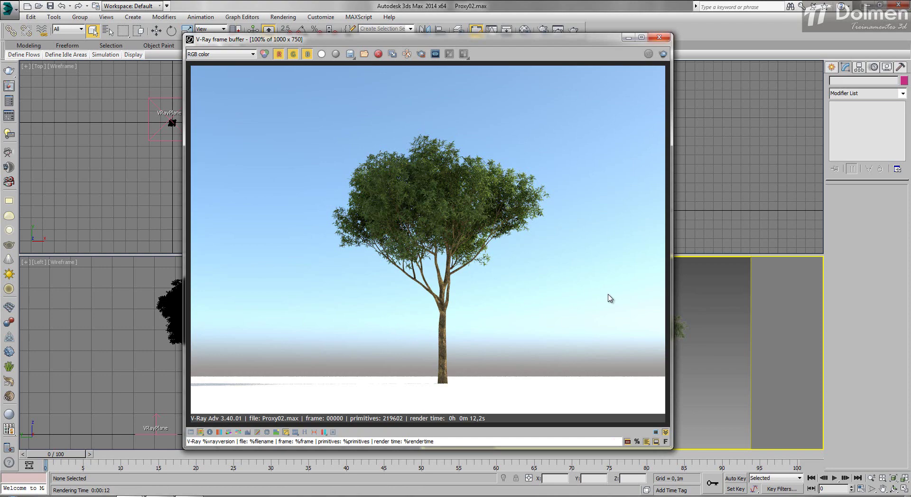
click(660, 37)
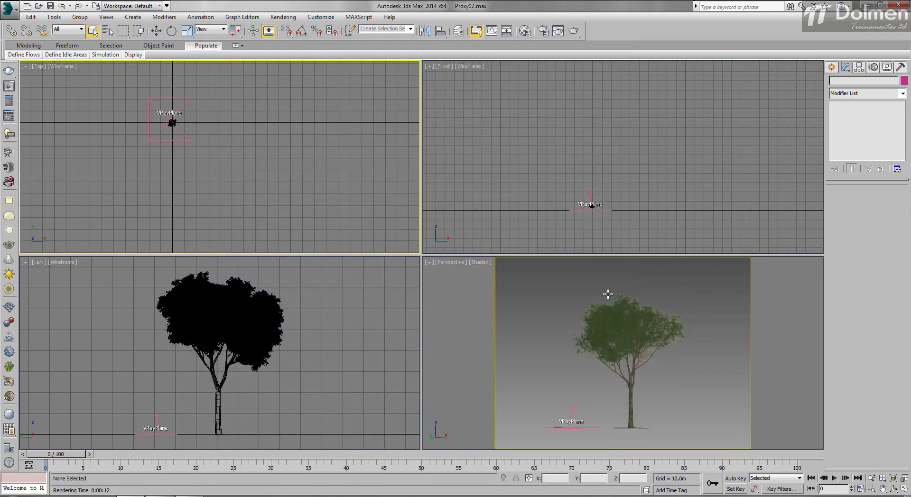
Step: Move the VRayPlane well away from the tree in the top view and deselect it
click(156, 30)
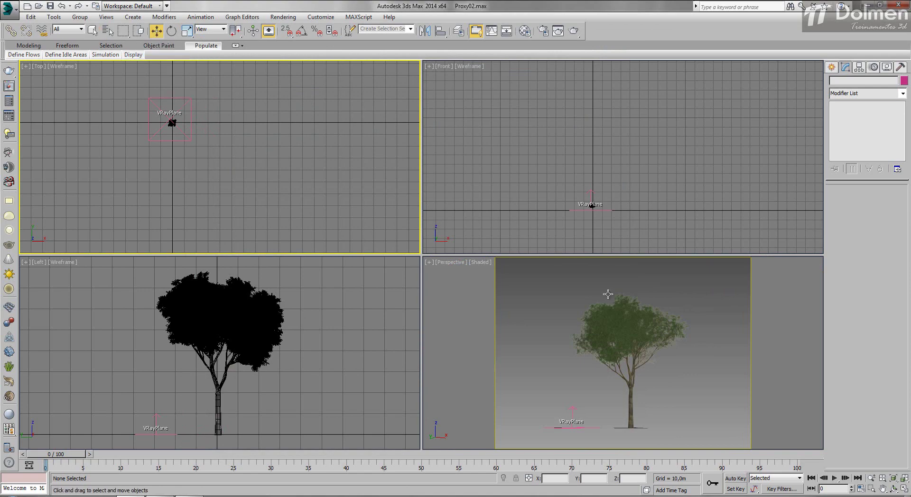
scroll(161, 113, up, 3)
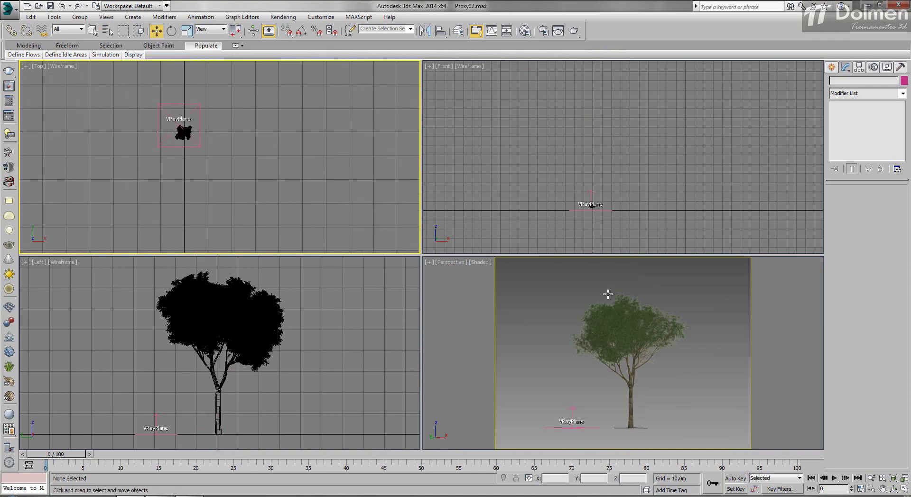
scroll(150, 102, up, 4)
drag(211, 119, 418, 172)
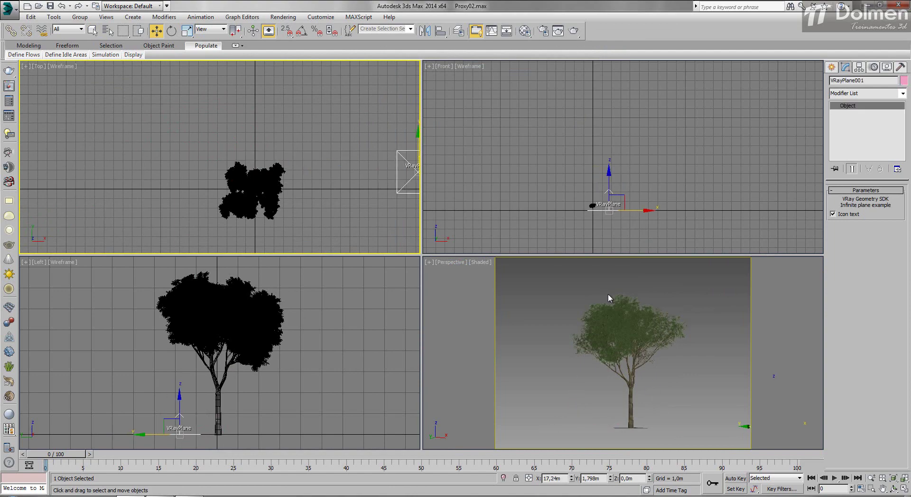
middle_drag(380, 165, 319, 140)
scroll(319, 140, down, 2)
drag(355, 136, 456, 165)
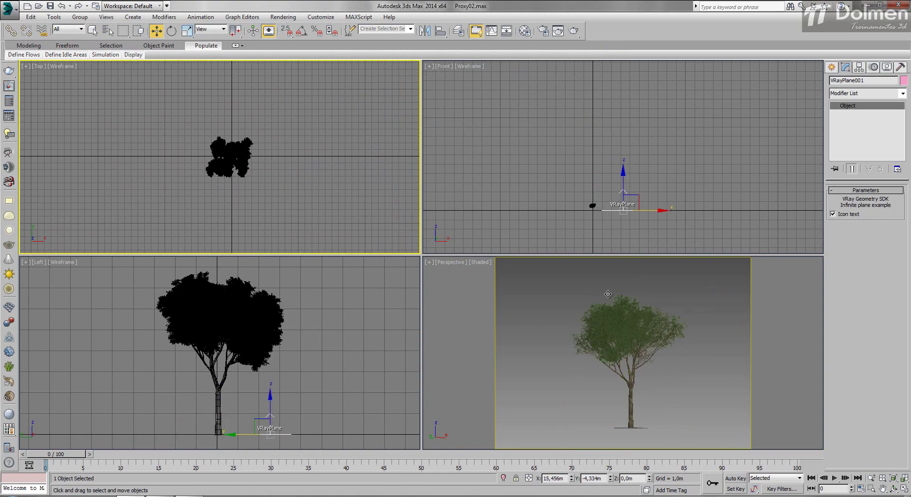
drag(608, 294, 609, 296)
click(610, 297)
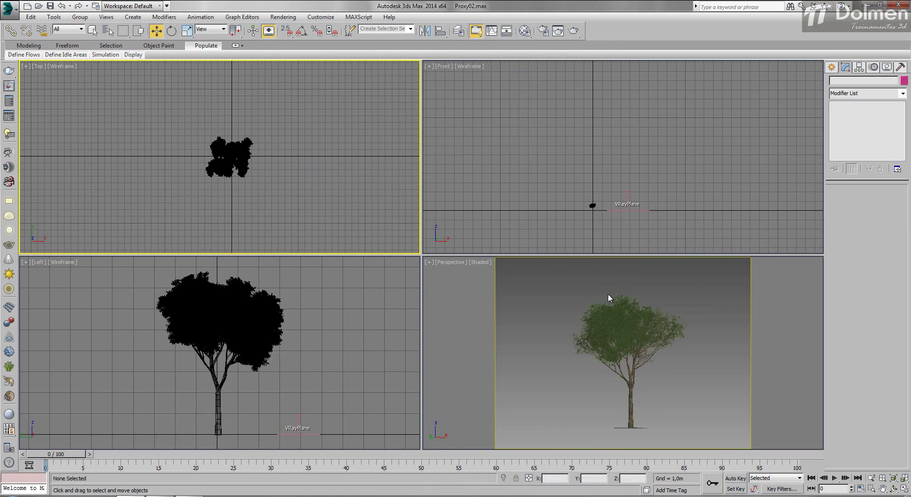
Step: Select the tree's foliage and trunk together and place one copy beside the original in the top view
click(832, 67)
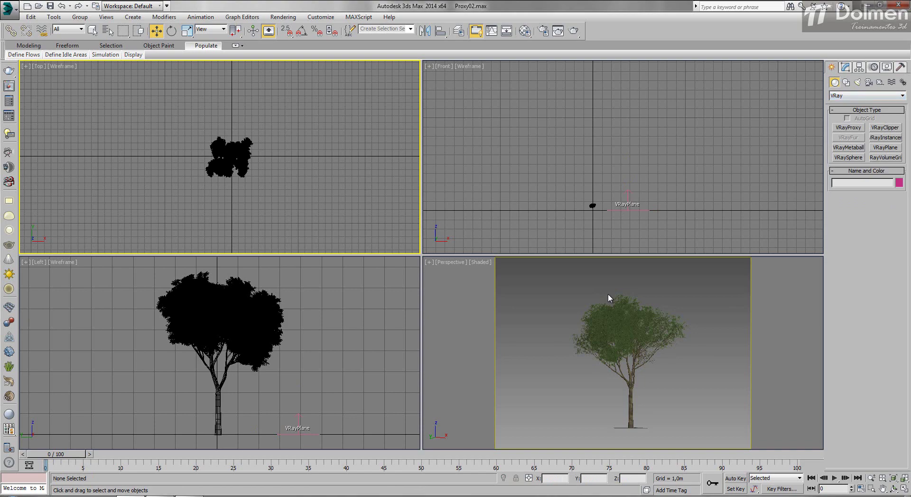
click(609, 298)
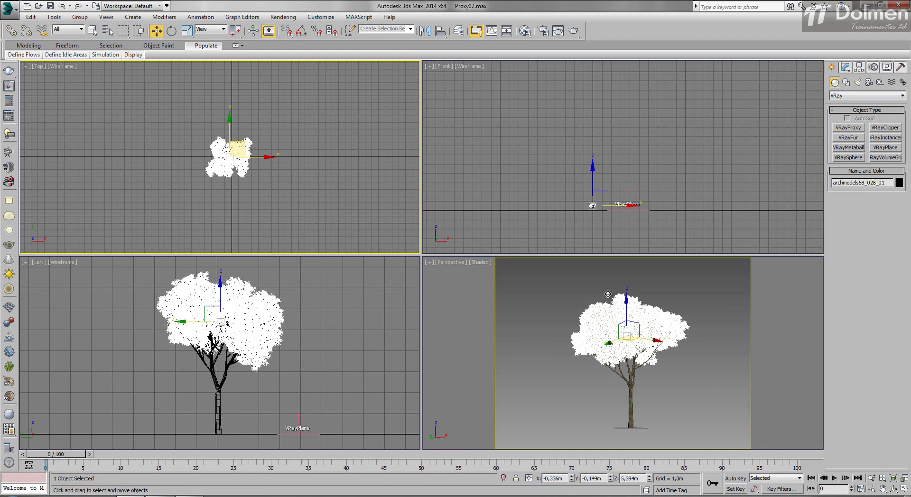
key(ctrl+a)
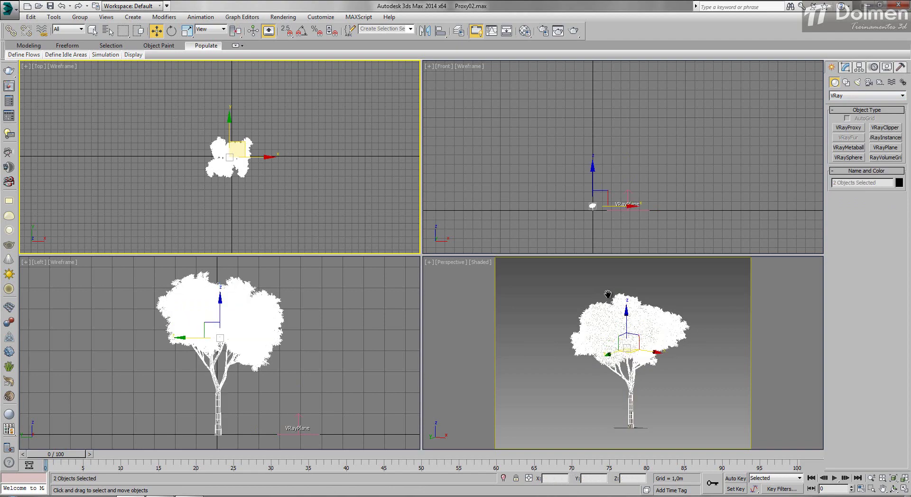
key(z)
shift+drag(258, 179, 241, 179)
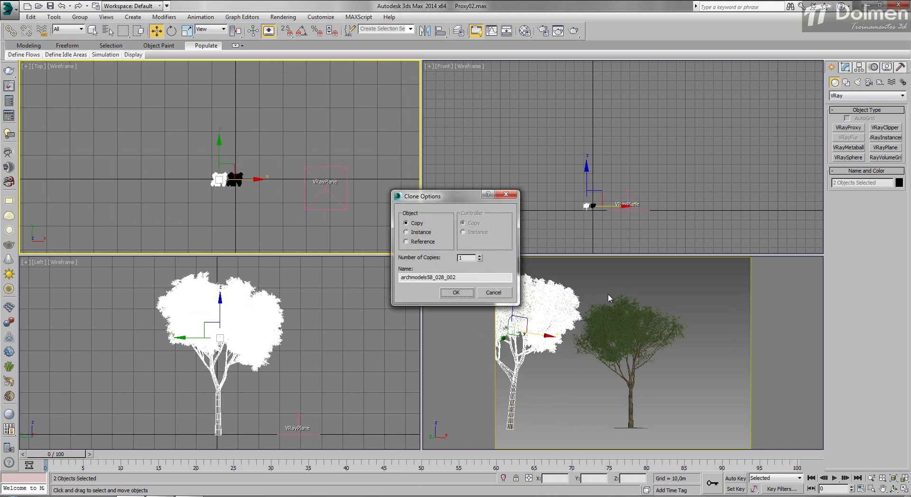
key(Return)
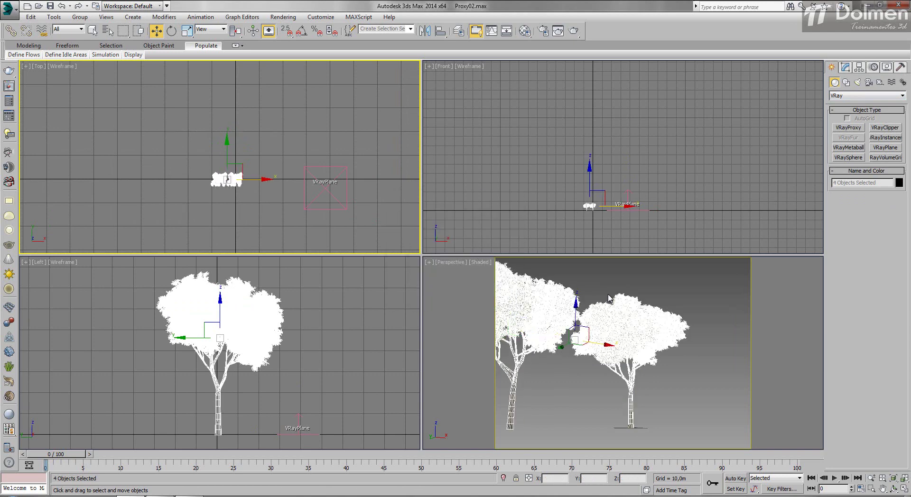
Step: Copy the two trees into a second row and one column of trees sideways, making a three-by-two grid, and deselect everything
mouse_move(228, 153)
shift+mouse_down()
mouse_move(227, 144)
mouse_move(228, 154)
shift+mouse_up()
key(Return)
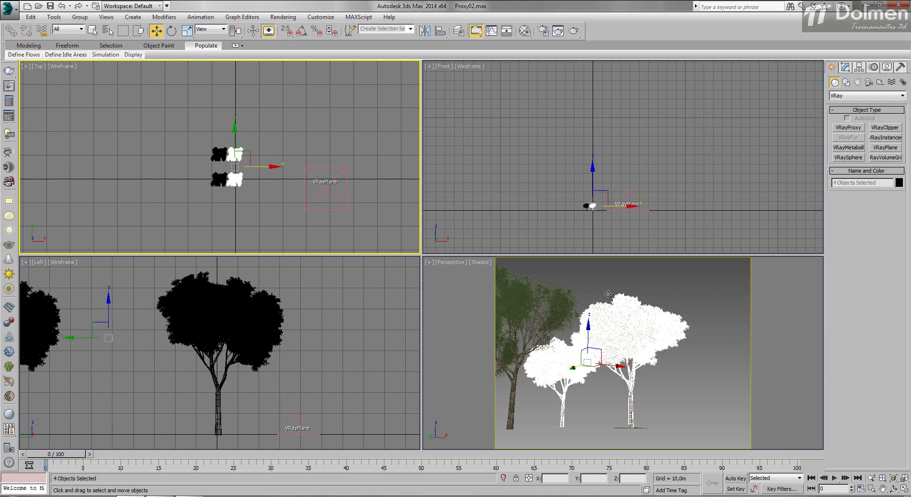
mouse_move(264, 166)
shift+mouse_down()
mouse_move(295, 166)
mouse_move(282, 167)
shift+mouse_up()
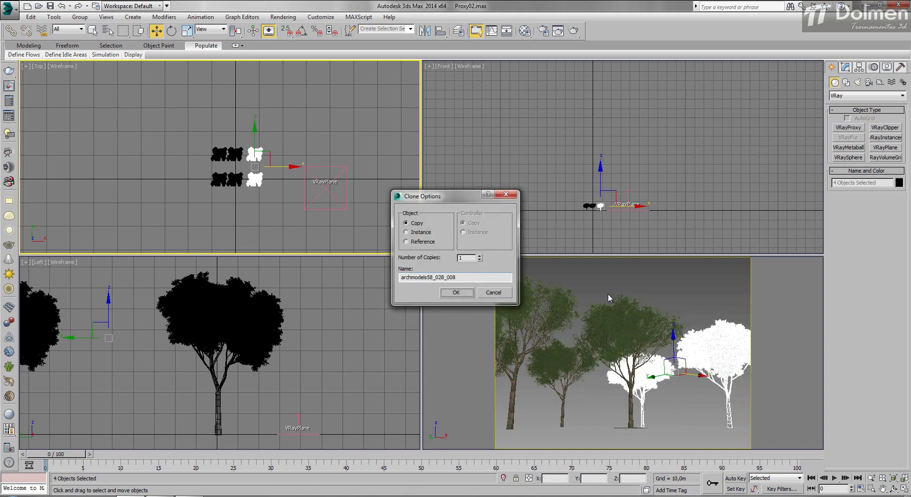
key(Return)
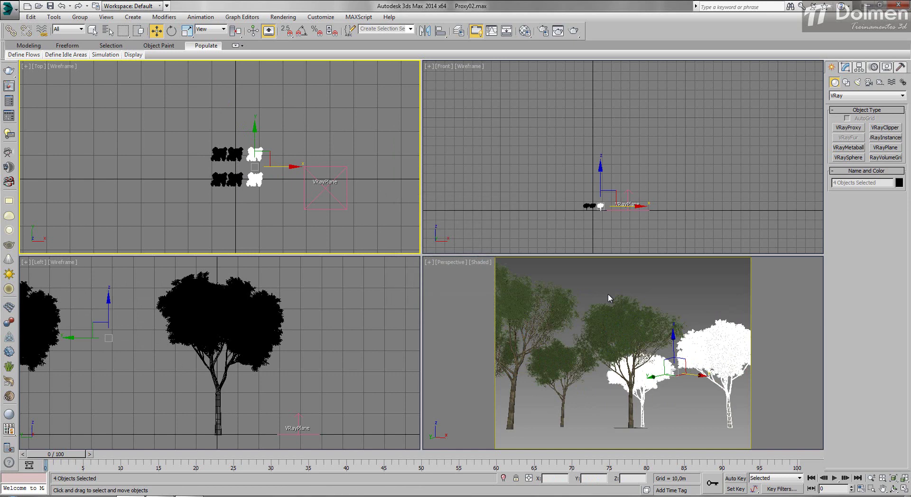
click(294, 128)
mouse_move(294, 128)
middle_down()
mouse_move(331, 97)
mouse_move(389, 115)
mouse_move(381, 138)
mouse_move(315, 140)
middle_up()
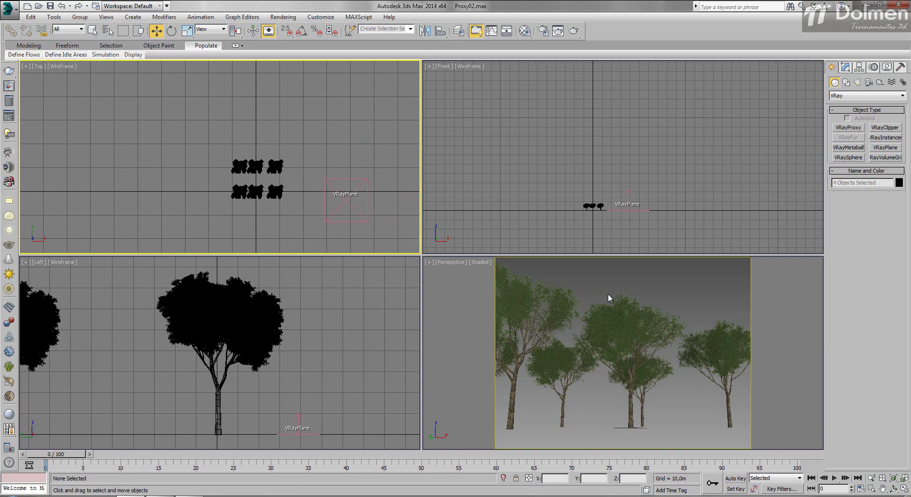
Step: Render the six trees from the perspective view and close the frame buffer
scroll(256, 182, up, 10)
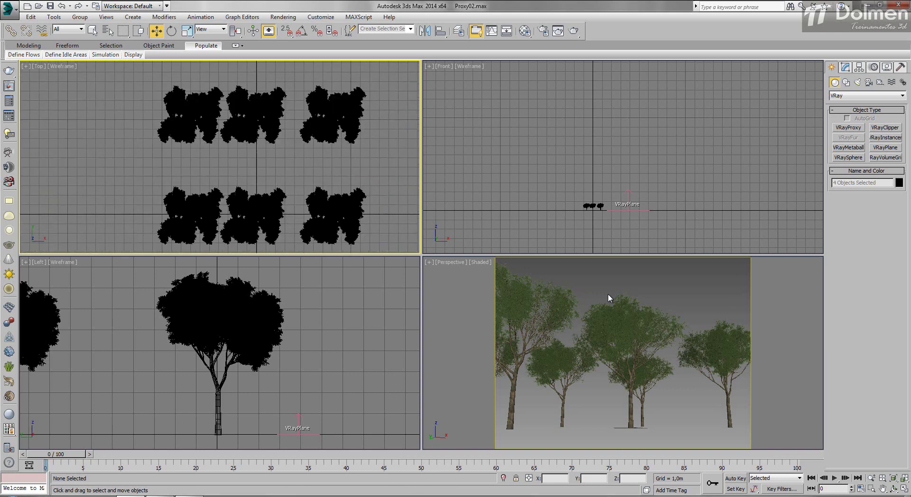
scroll(257, 182, down, 1)
mouse_move(257, 182)
middle_down()
mouse_move(242, 188)
mouse_move(249, 177)
middle_up()
scroll(245, 184, down, 1)
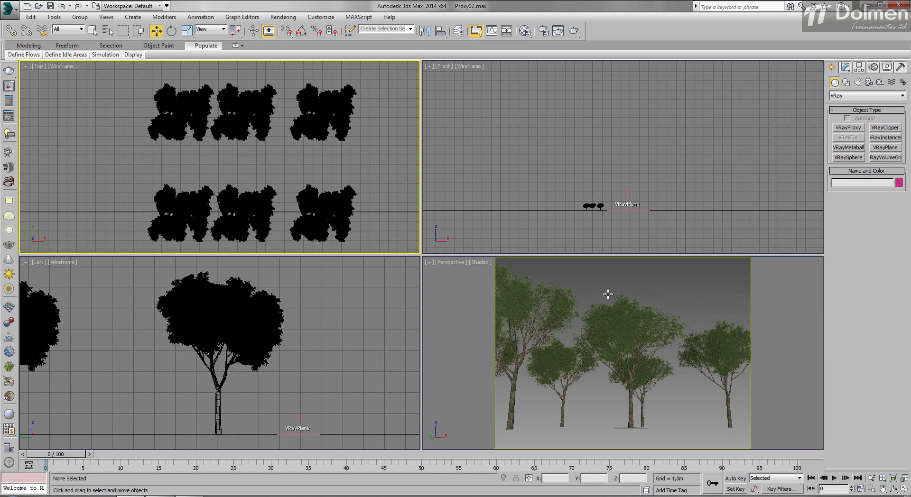
click(610, 298)
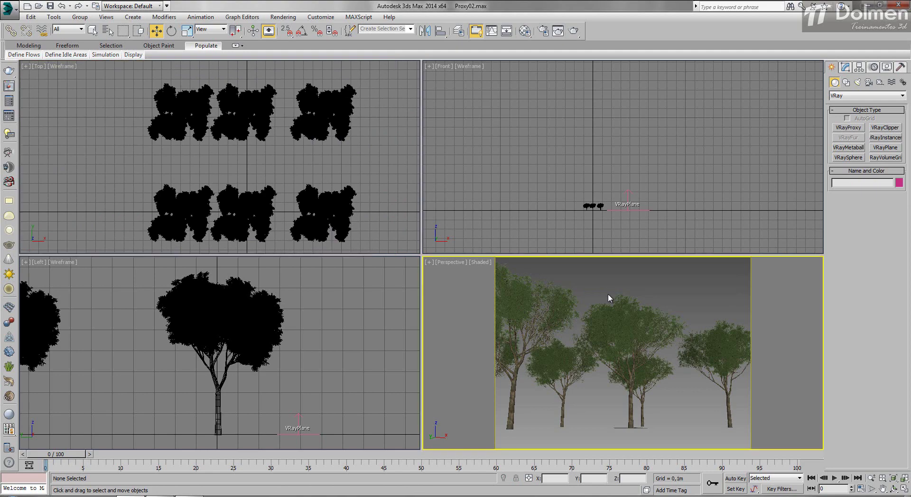
key(shift+q)
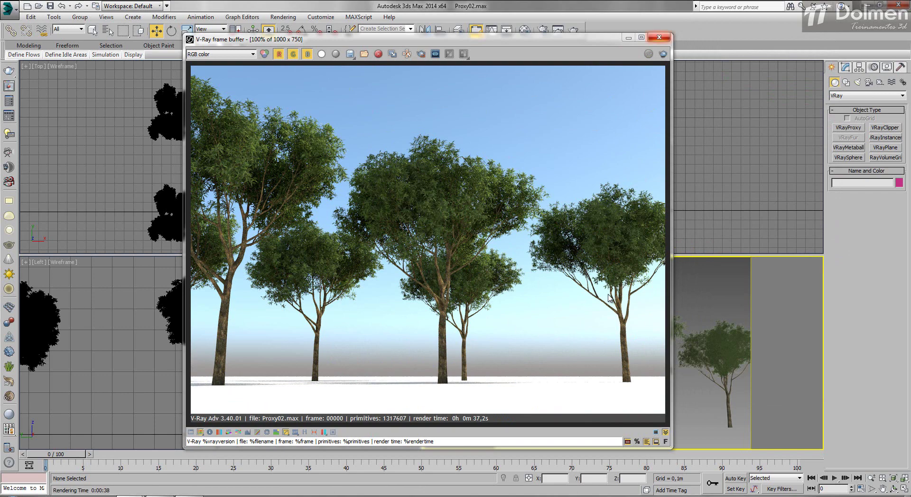
key(Escape)
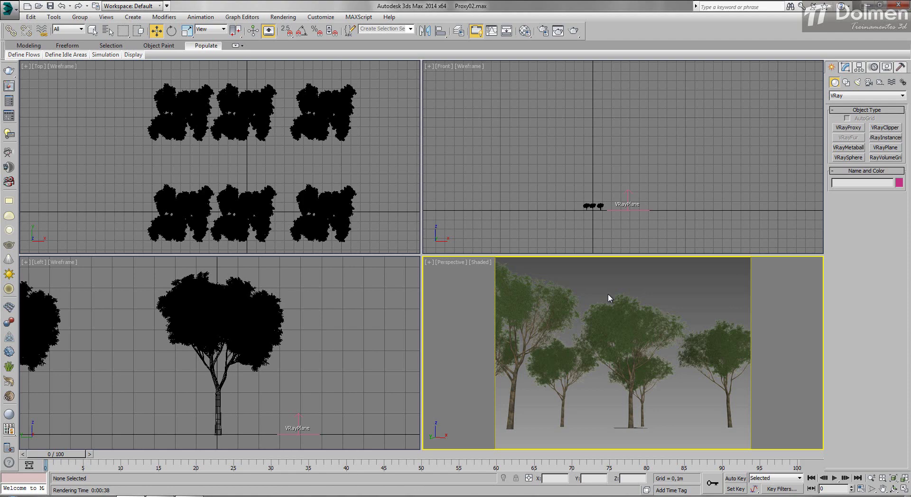
Step: Delete the five copied trees in the top view, keeping only the original tree
key(ctrl+s)
key(super+shift)
key(ctrl+w)
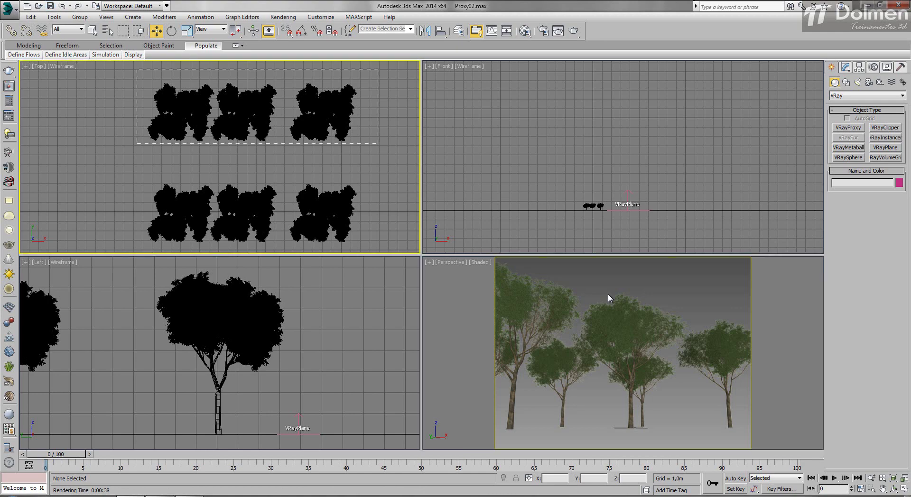
drag(379, 69, 137, 143)
key(Delete)
drag(366, 164, 323, 217)
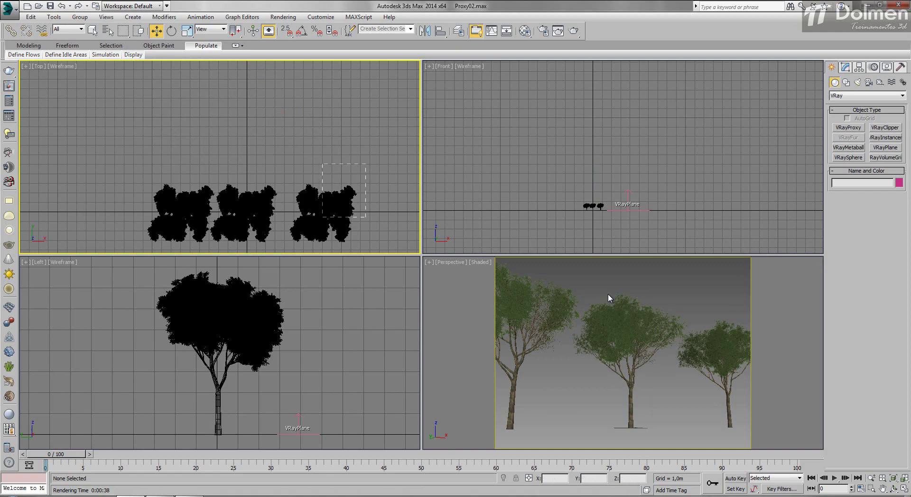
drag(289, 253, 290, 253)
key(Delete)
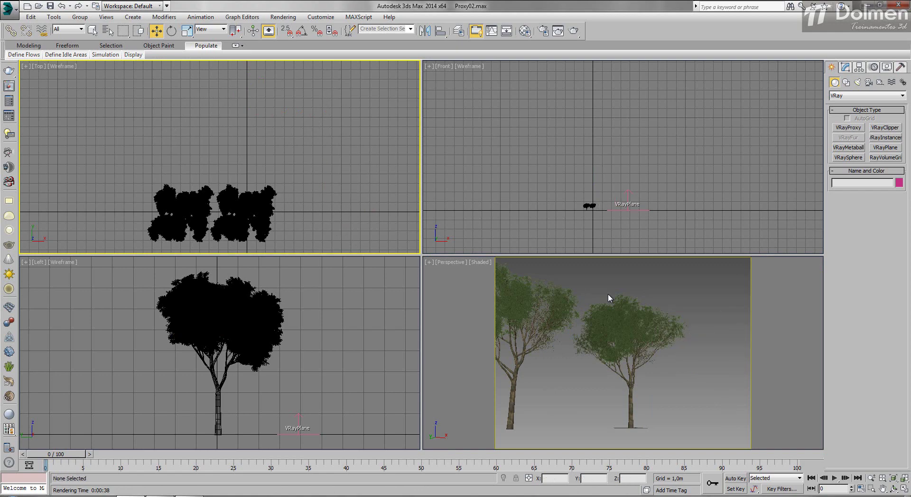
drag(204, 169, 131, 249)
key(Delete)
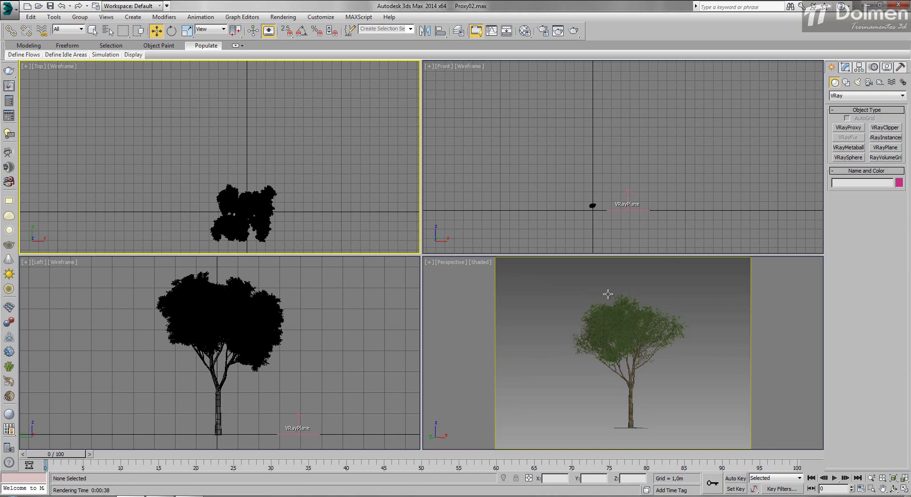
Step: Attach the tree's foliage to the trunk mesh using Match Material IDs to Material with Condense Material and IDs
click(608, 294)
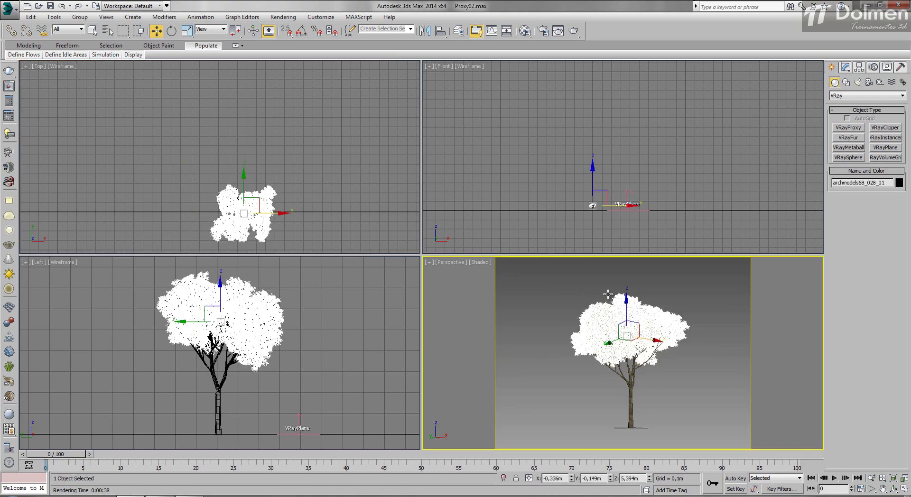
click(609, 296)
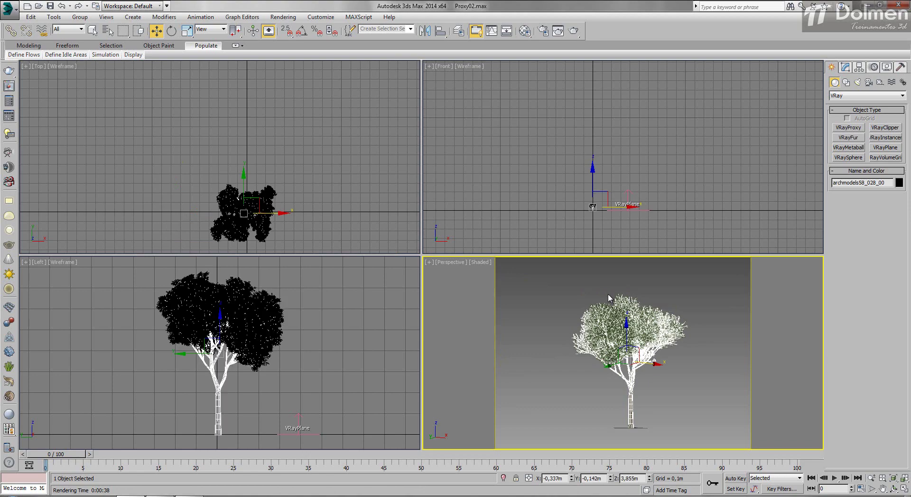
key(ctrl+z)
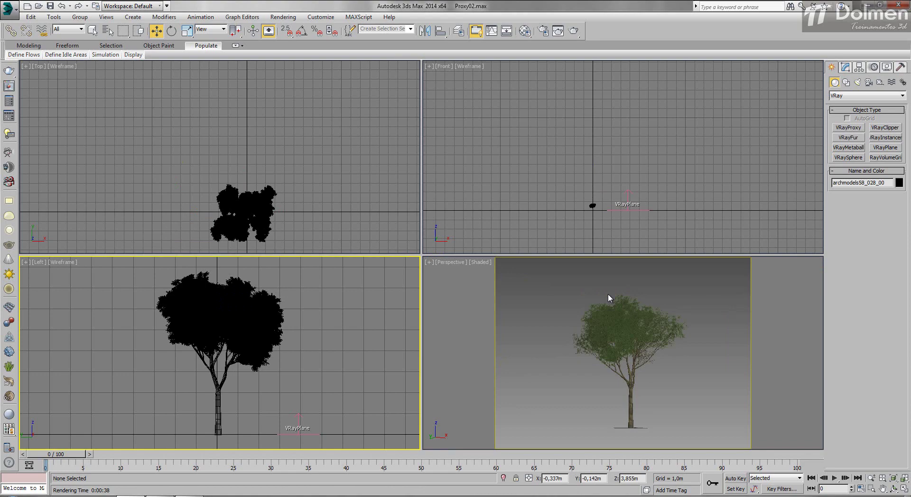
key(ctrl+z)
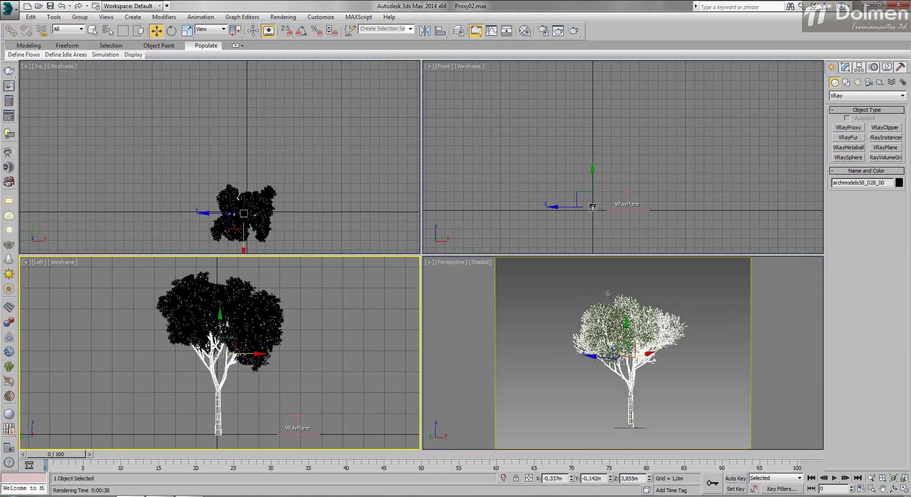
key(1)
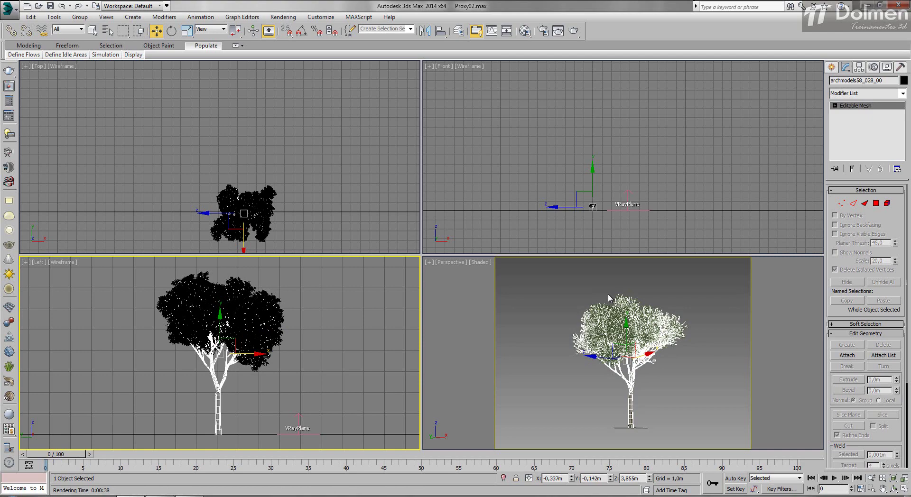
key(alt+a)
click(609, 295)
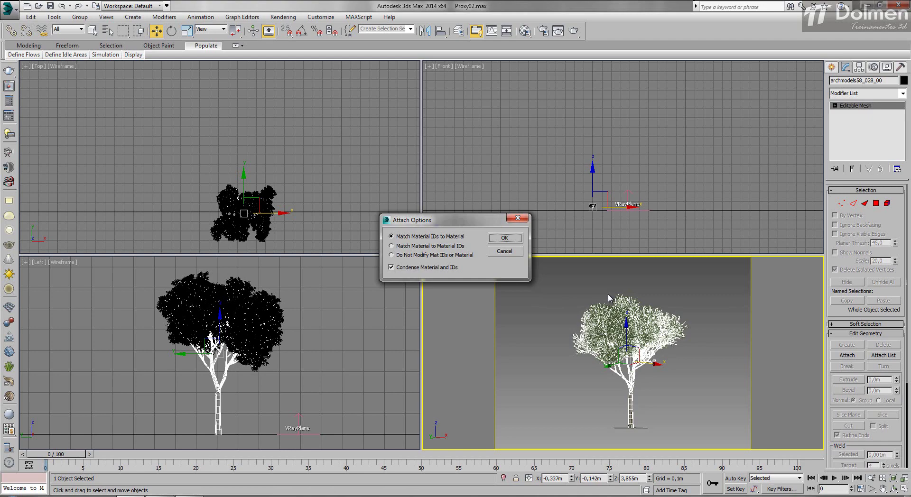
key(Return)
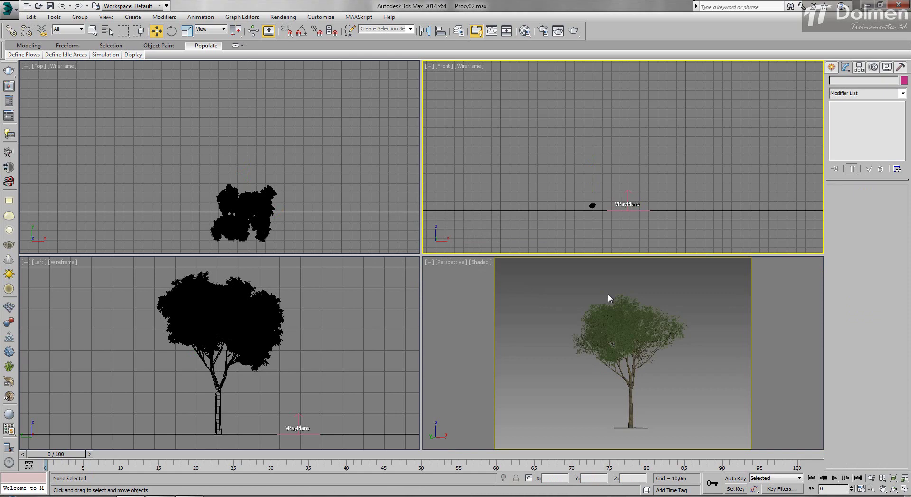
Step: Select the combined tree mesh and open the V-Ray mesh export settings for it
click(610, 298)
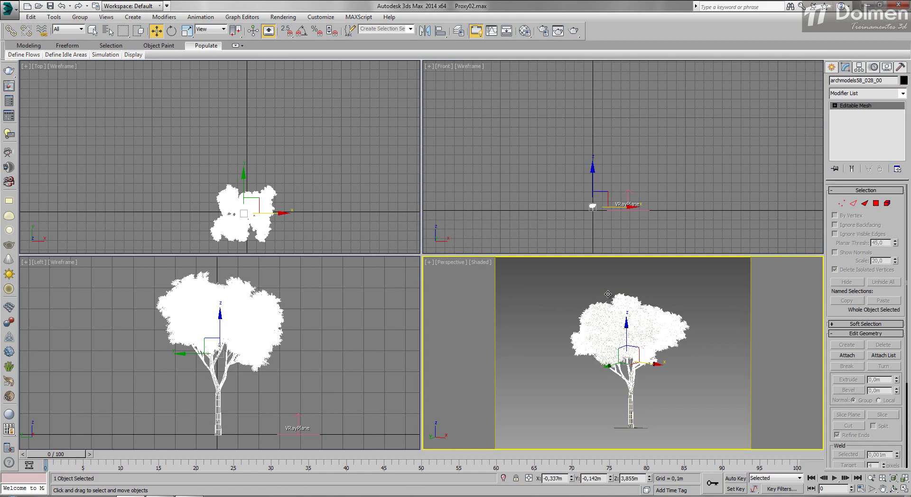
right_click(238, 325)
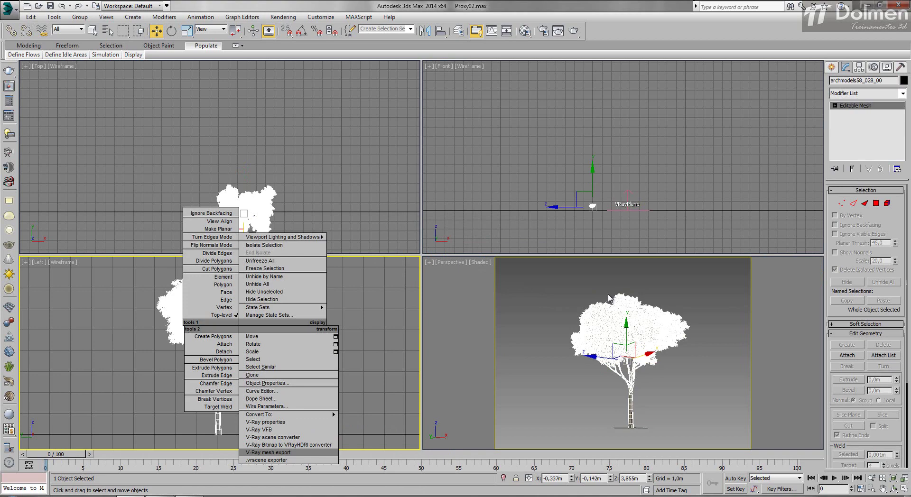
click(268, 452)
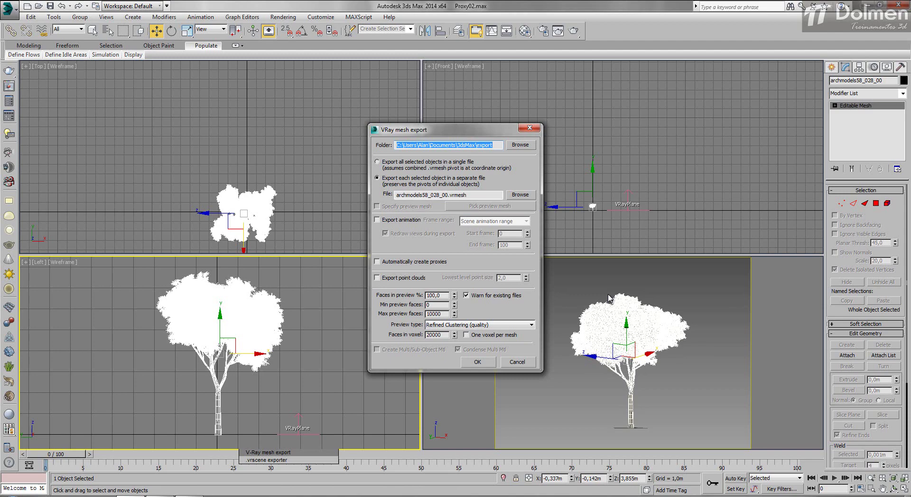
drag(437, 130, 368, 78)
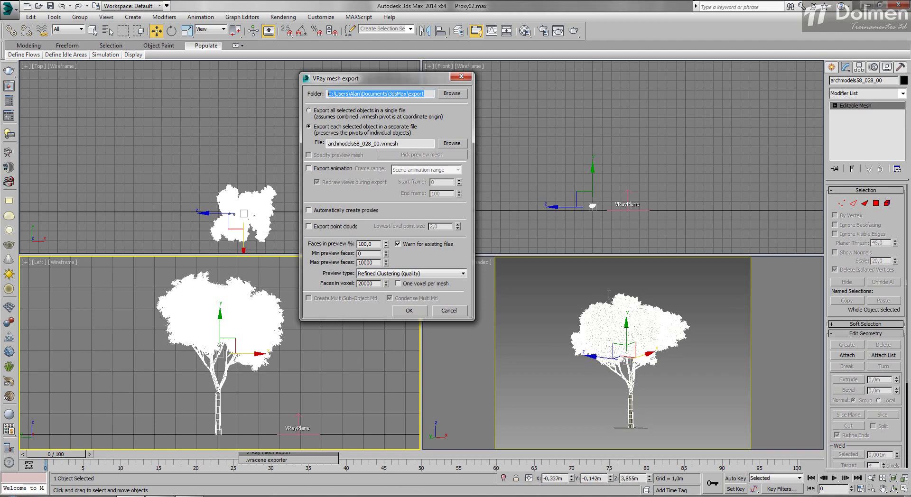
Step: Set the mesh export folder to C:\Aulas\VRay3.4\Aulas\Aula30
click(451, 94)
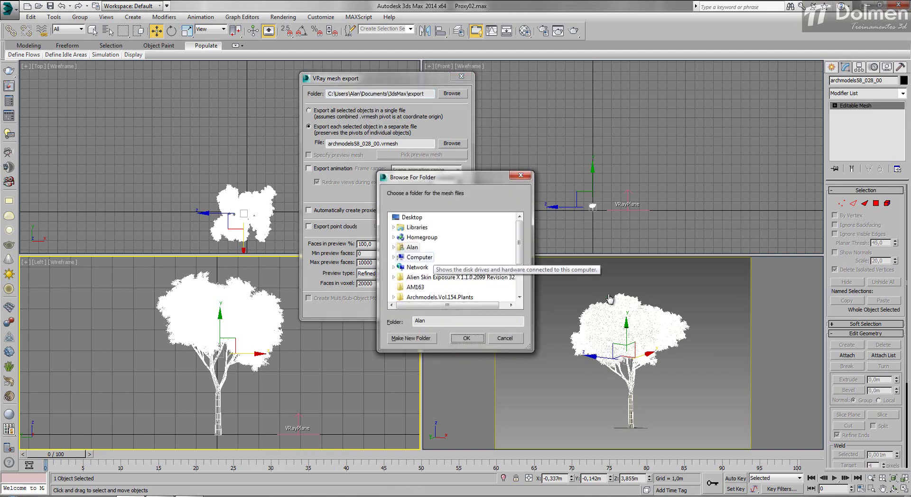
click(394, 257)
click(398, 257)
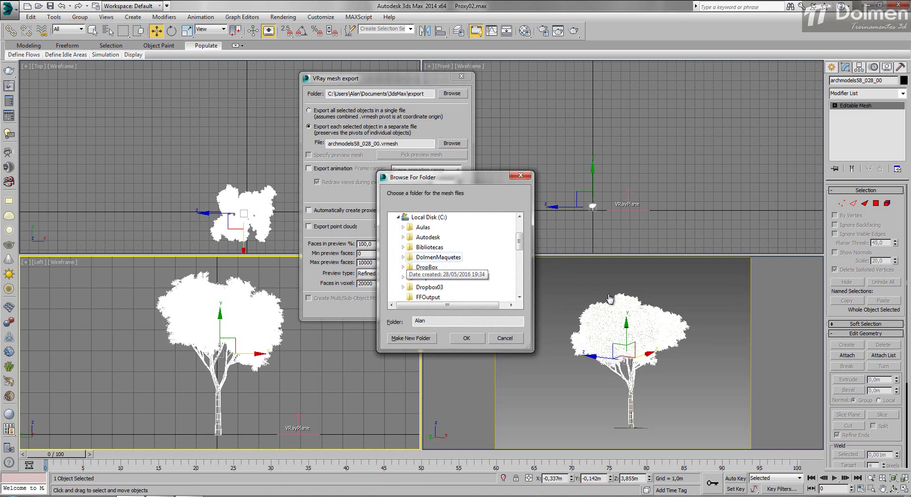
click(403, 227)
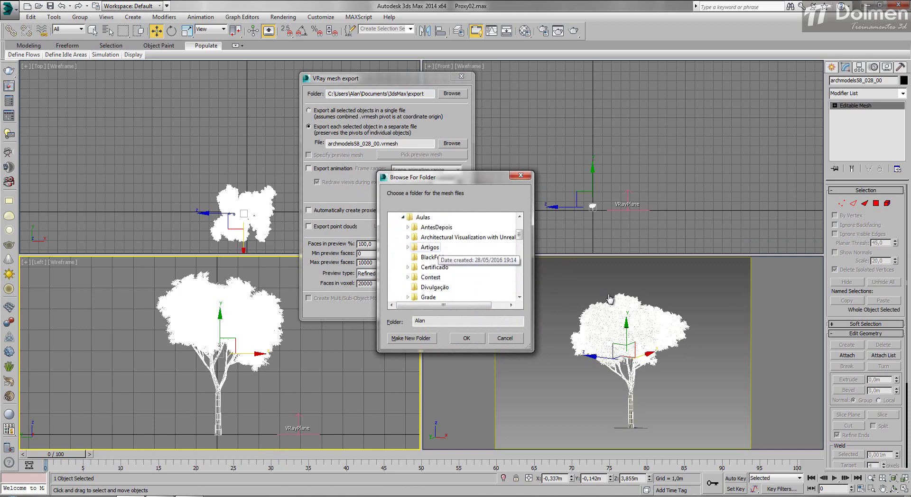
scroll(427, 257, down, 5)
click(407, 257)
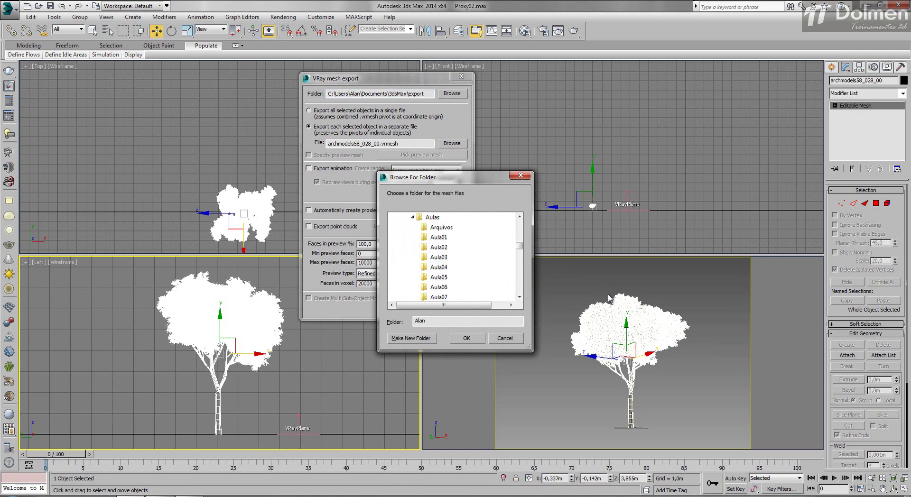
scroll(428, 257, down, 5)
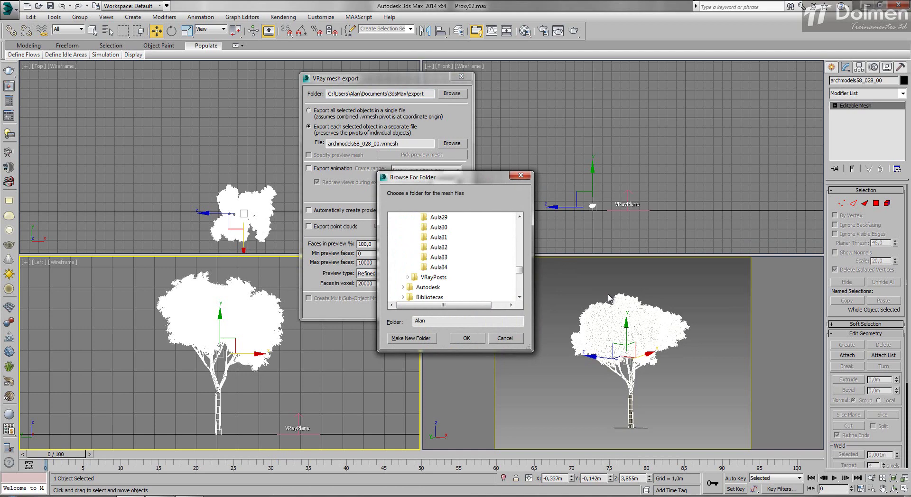
scroll(427, 257, up, 1)
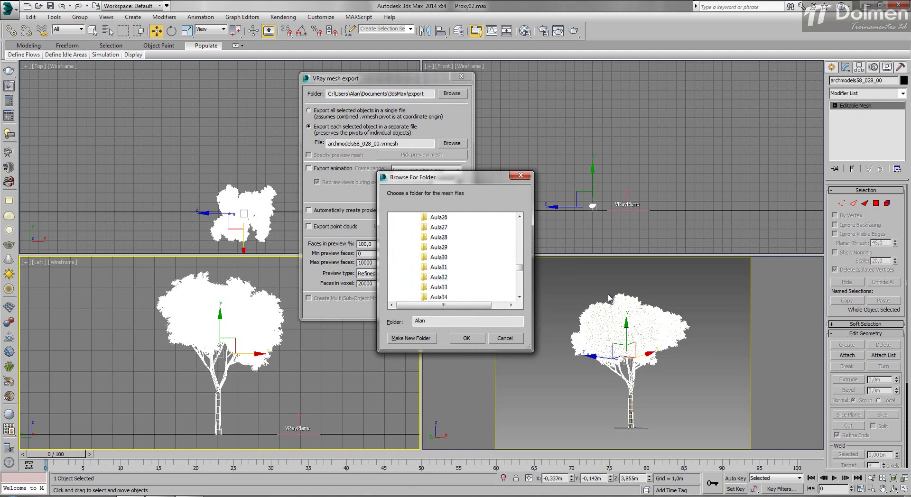
click(9, 9)
click(34, 115)
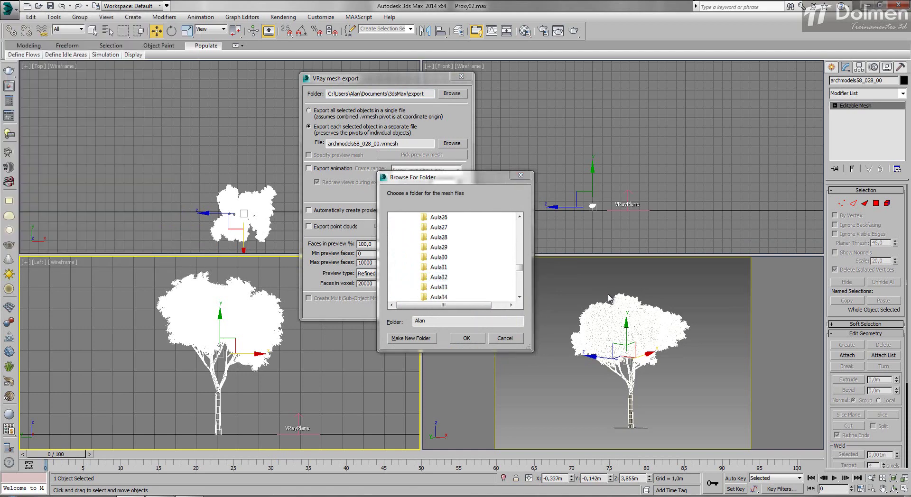
key(Escape)
click(440, 258)
key(Return)
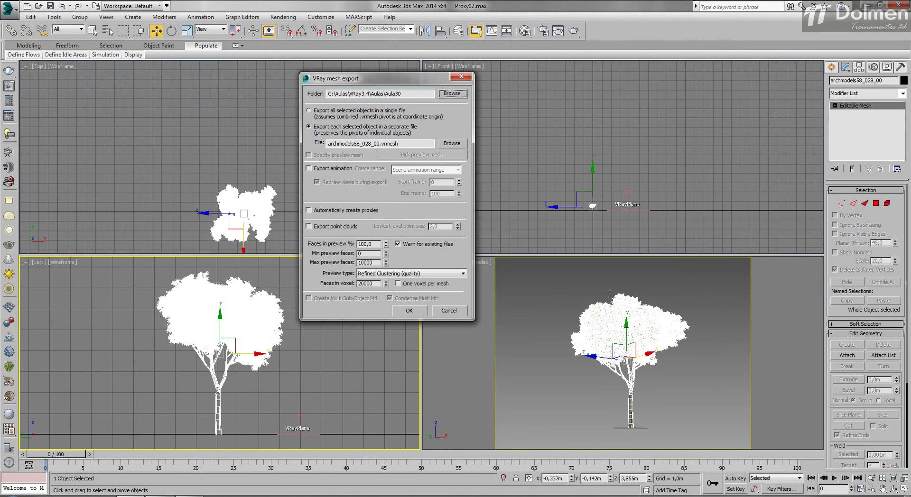
Step: Choose to export all selected objects in a single file and name the file Arvore.vrmesh
key(shift+Tab)
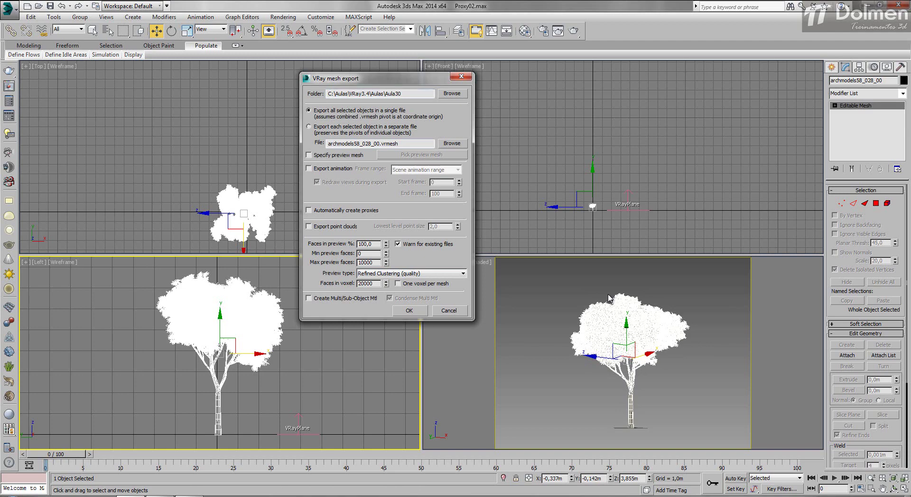
double_click(395, 143)
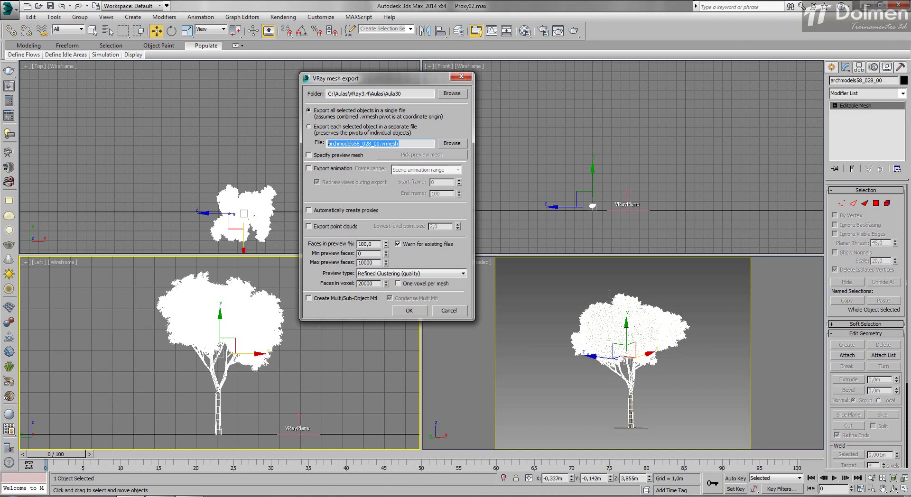
drag(357, 144, 327, 144)
click(397, 144)
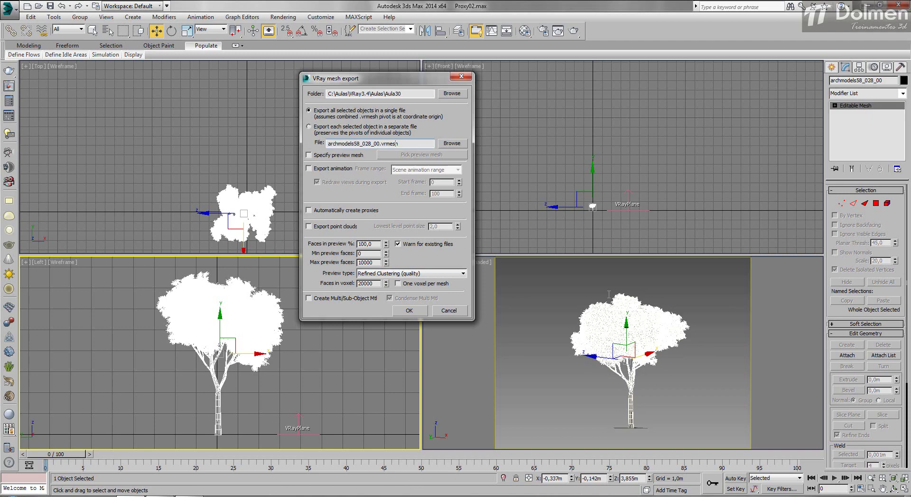
drag(378, 143, 327, 144)
key(BackSpace)
text(Arvore)
Step: Enable automatic proxy creation and review the preview type choices, keeping Refined Clustering (quality)
click(309, 211)
drag(374, 263, 355, 263)
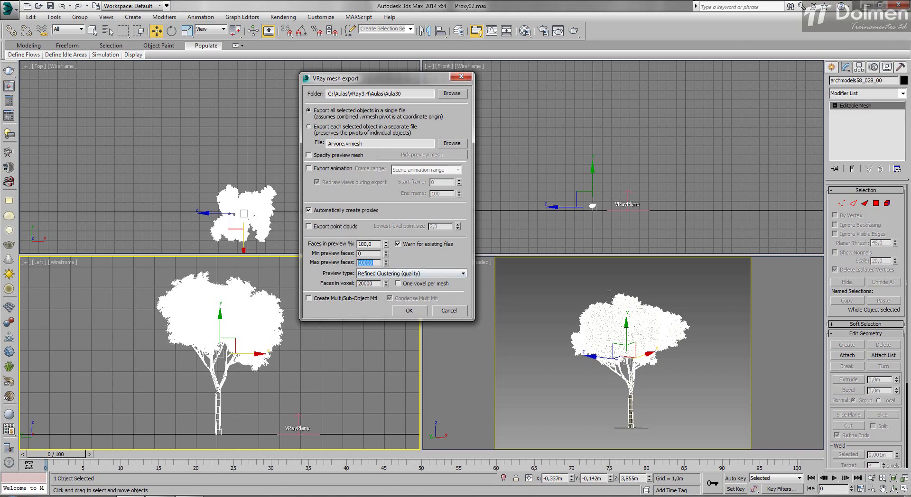
click(412, 274)
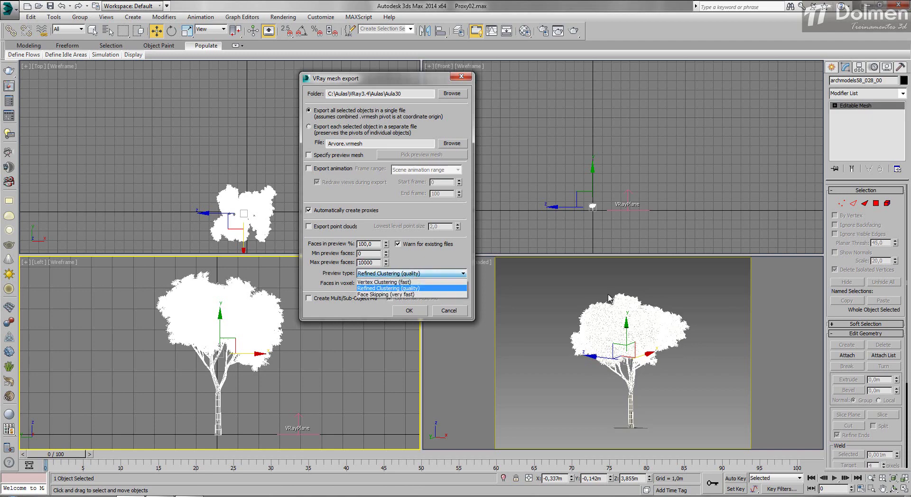
click(412, 274)
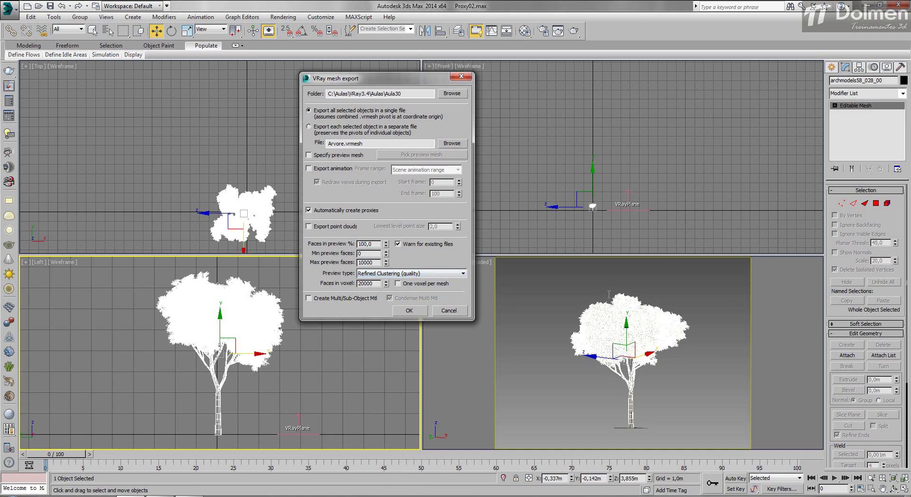
Step: Set the maximum preview faces to 5000, enable Create Multi/Sub-Object Mtl, and export the tree as a proxy
double_click(366, 263)
text(5000)
key(Return)
click(309, 298)
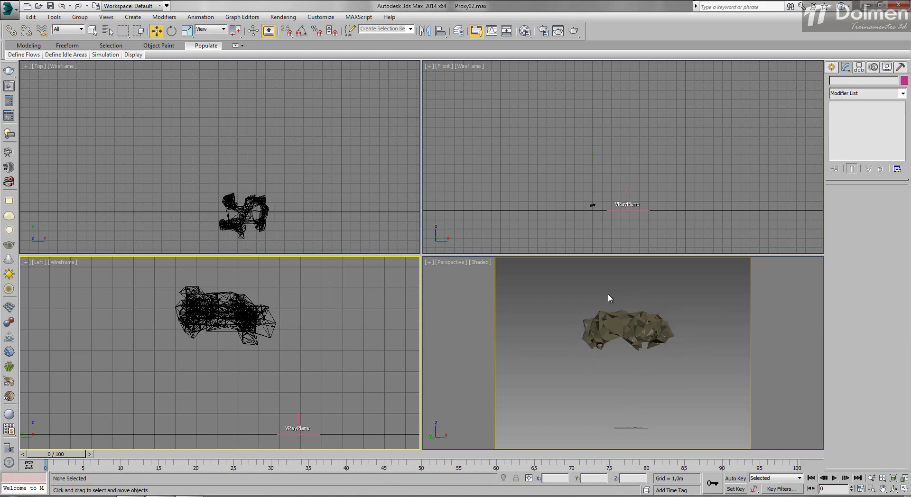
Step: Select the tree proxy, check its mesh file path, and set its display mode to show whole mesh
click(610, 299)
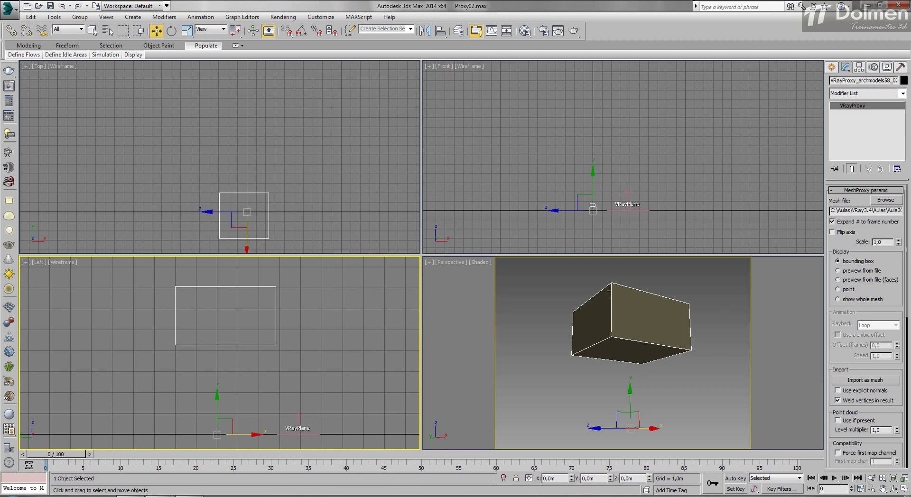
drag(851, 210, 905, 210)
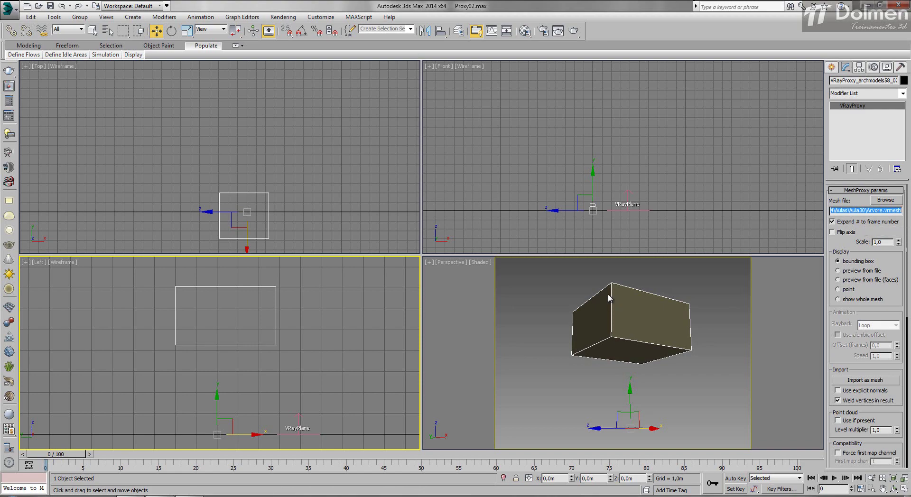
key(ctrl+z)
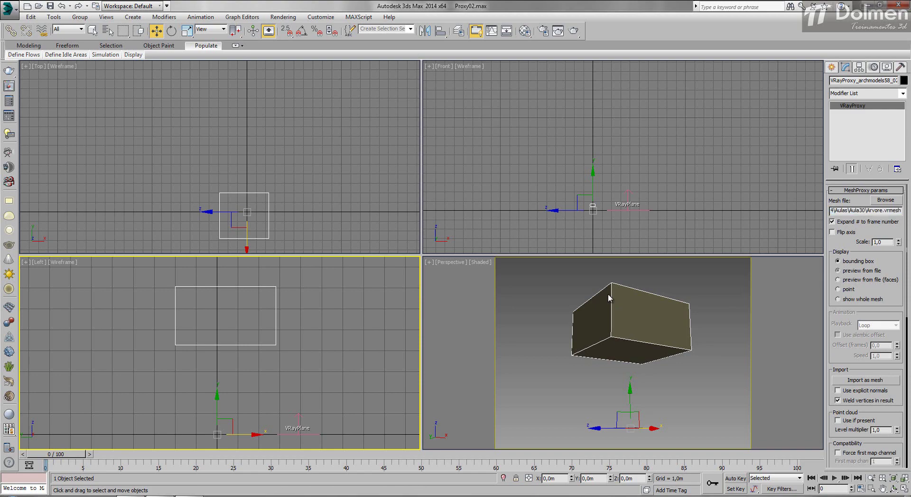
key(ctrl+z)
key(ctrl+z)
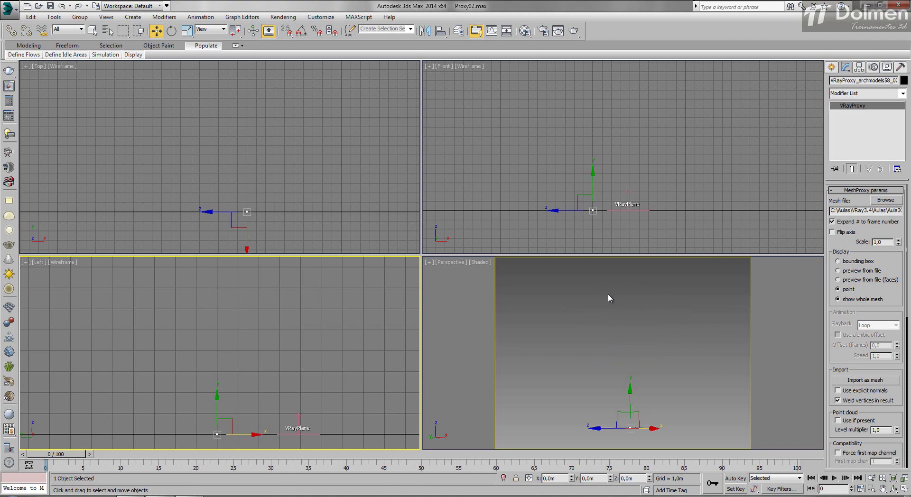
key(ctrl+z)
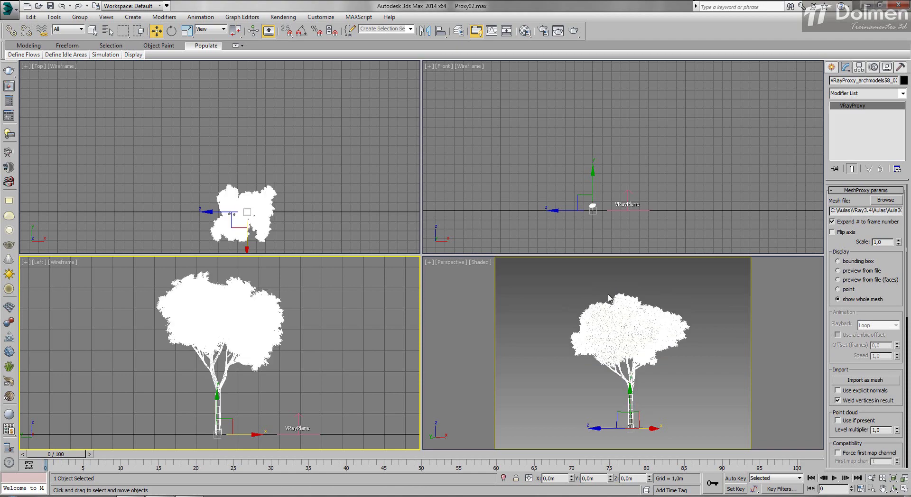
Step: Save the Proxy02 scene with the tree proxy in it
middle_click(608, 295)
middle_drag(247, 212, 214, 149)
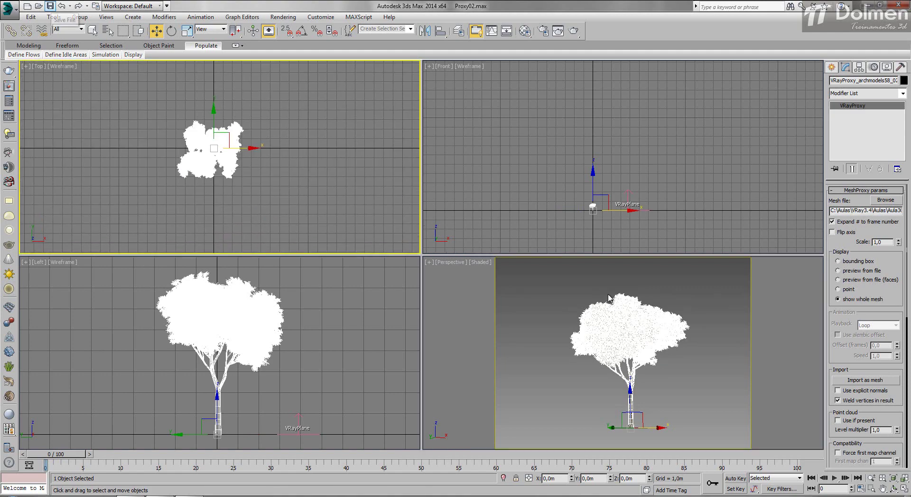
click(51, 6)
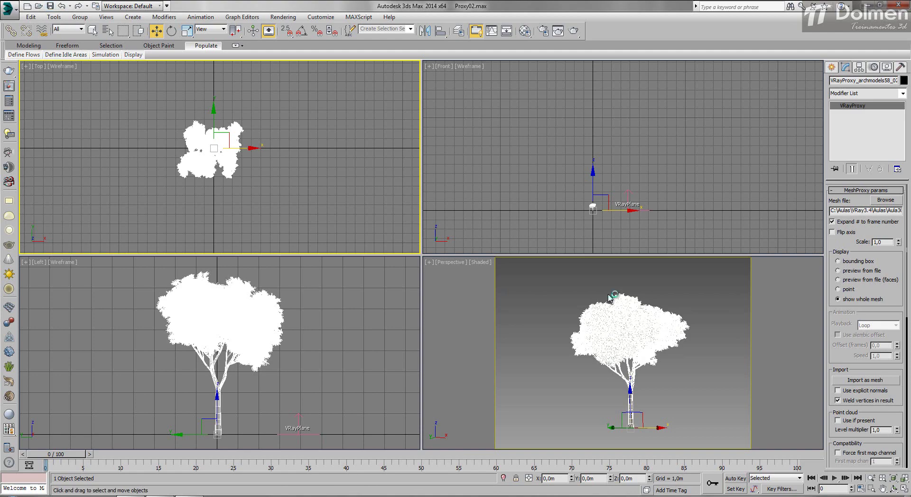
Step: Compare the file sizes of the Proxy and Proxy02 scenes in the Aula30 folder without saving a new copy
click(9, 8)
click(33, 114)
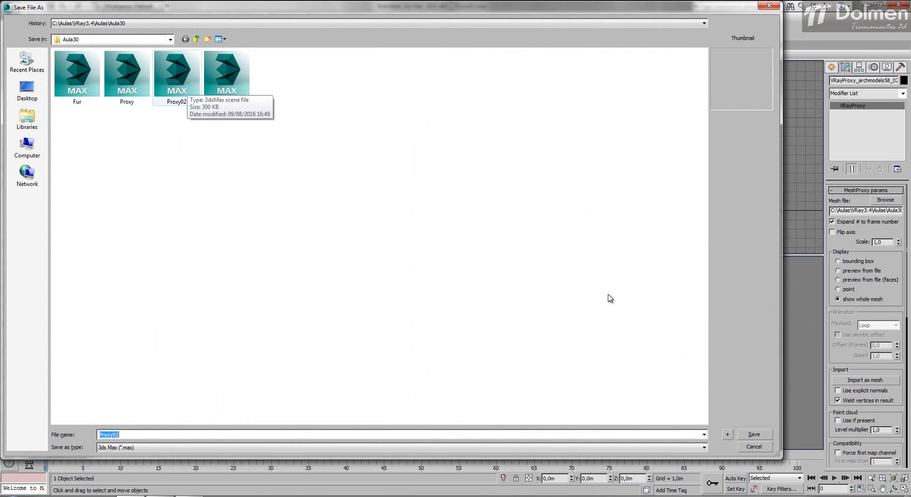
click(176, 76)
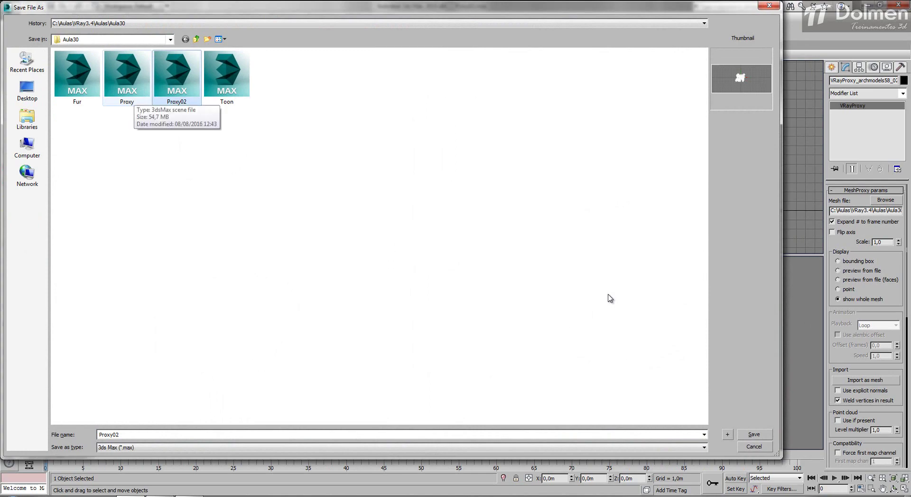
key(Escape)
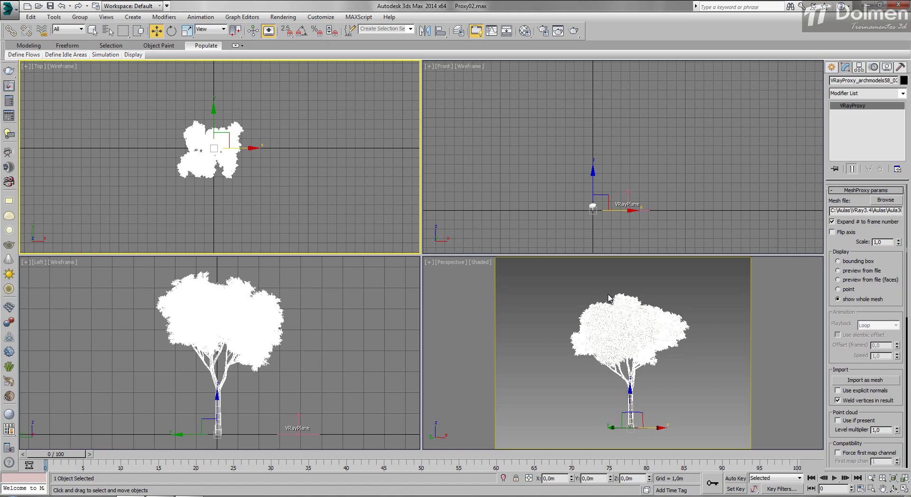
Step: Render the perspective view of the single tree proxy and close the finished image
click(609, 298)
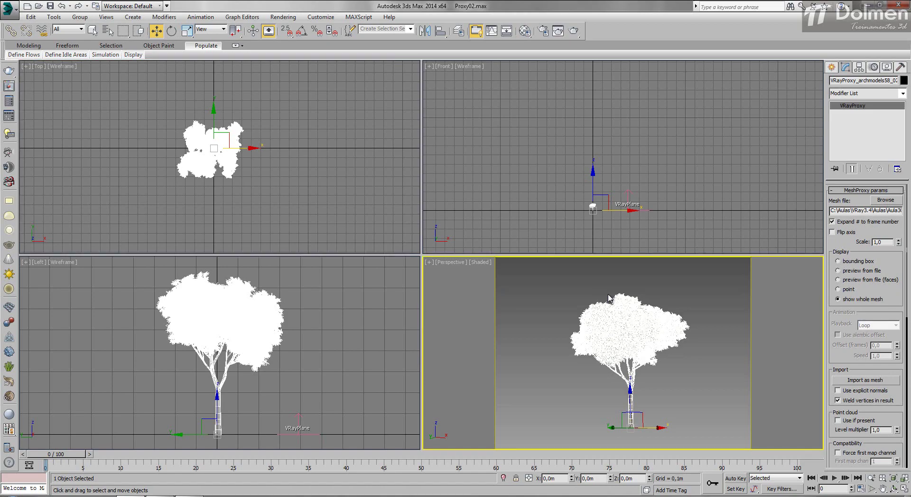
key(shift+q)
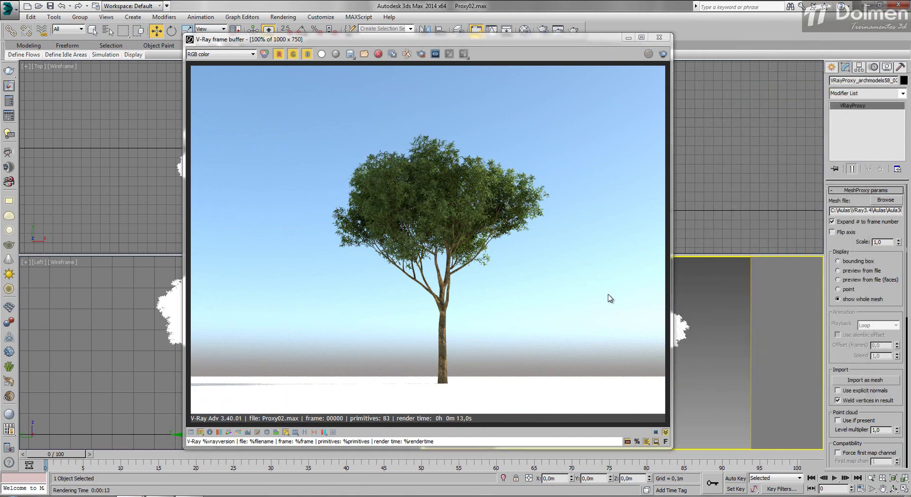
key(Escape)
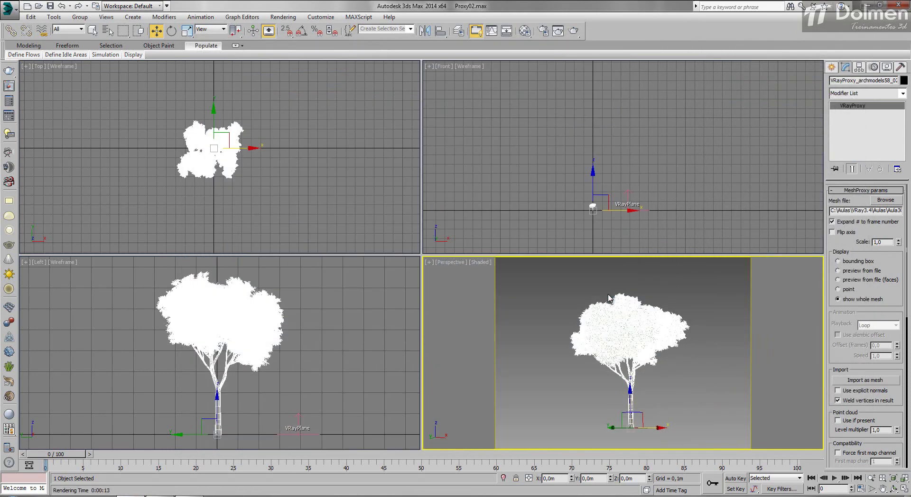
Step: Undo the recent changes until the tree proxy's display is back to preview from file
key(ctrl+z)
key(ctrl+z)
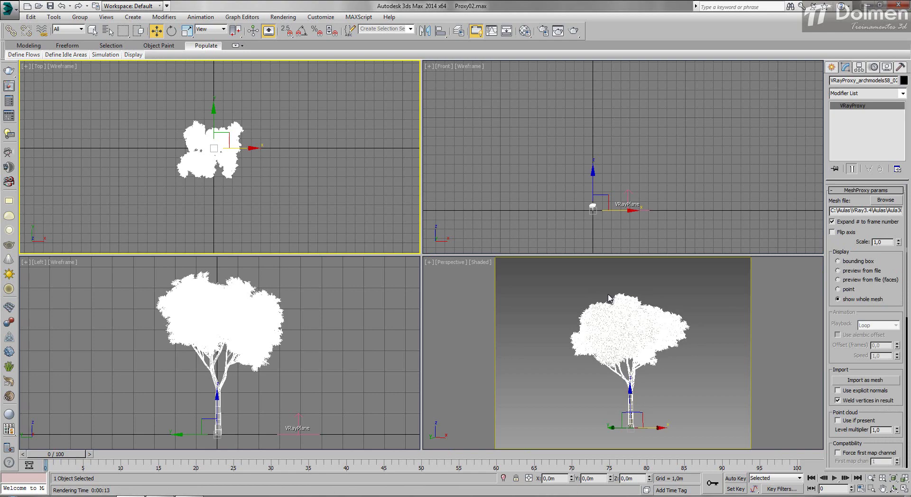
key(ctrl+z)
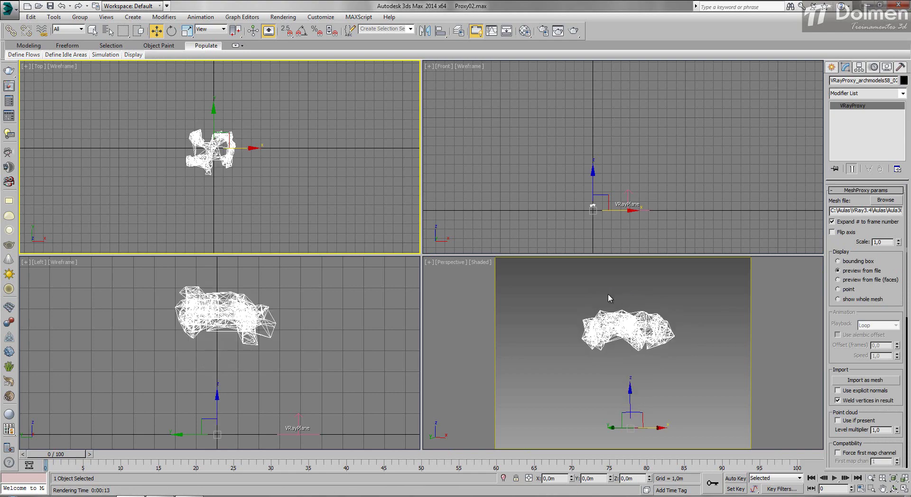
key(ctrl+z)
key(ctrl+z)
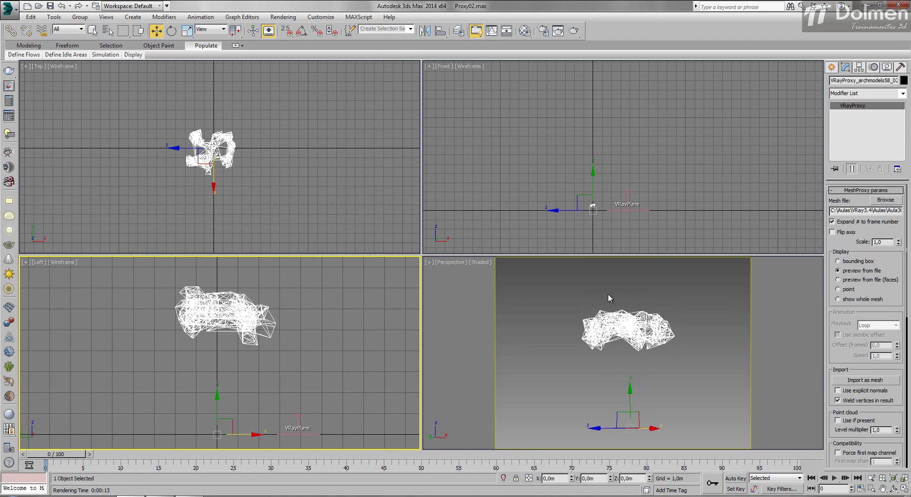
key(ctrl+z)
key(ctrl+z)
key(ctrl+z)
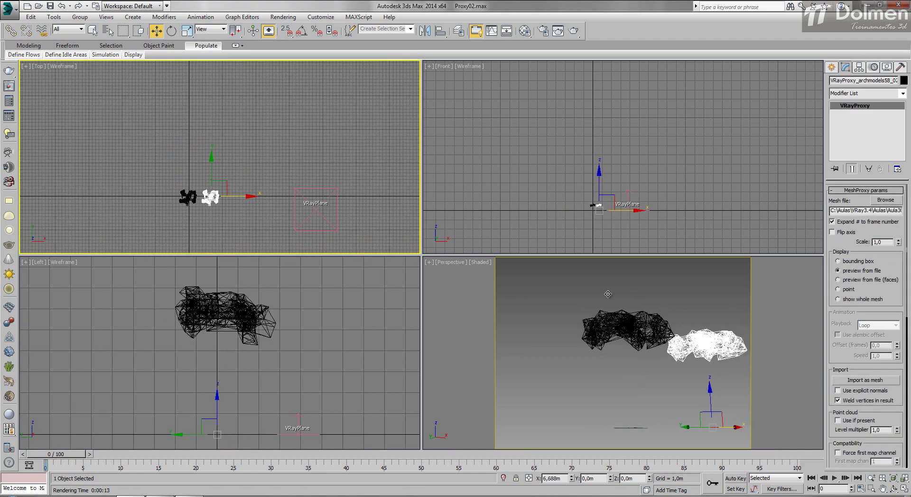
Step: Clone the tree proxy along X as copies: two on the positive side about 5.8 m apart and one about 5.9 m on the negative side
shift+drag(608, 294, 610, 297)
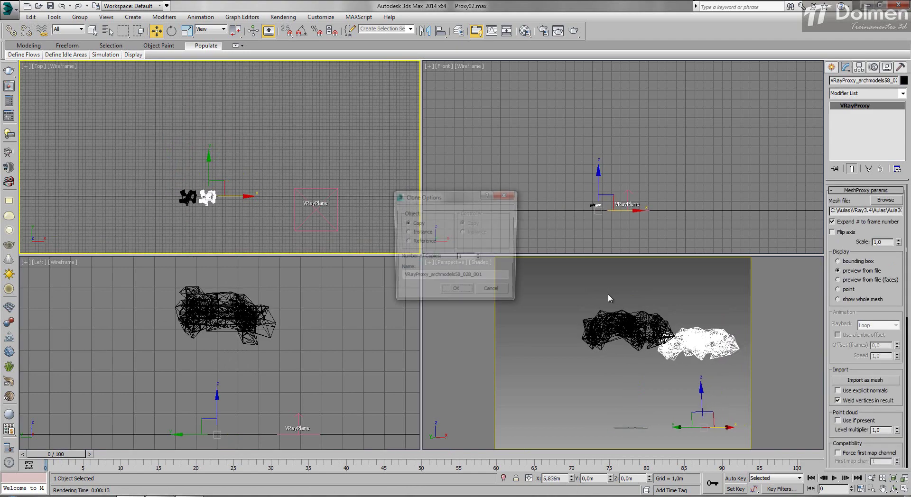
key(Return)
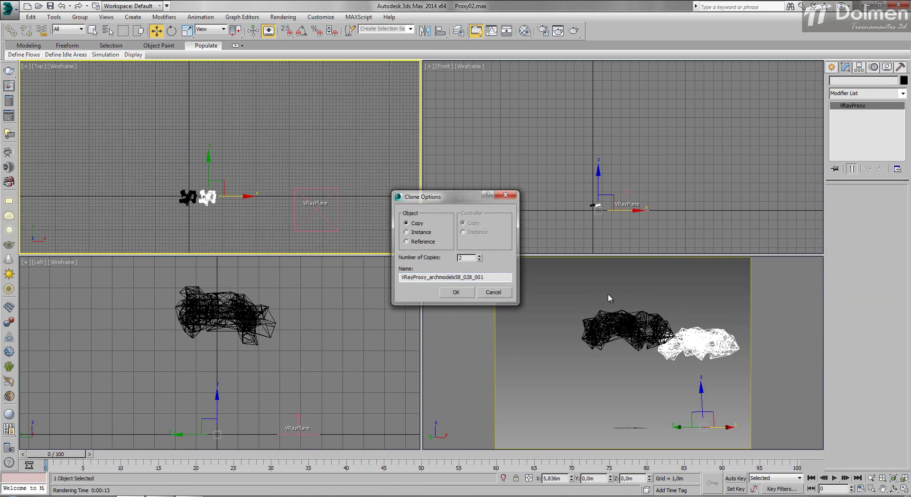
shift+drag(608, 295, 610, 298)
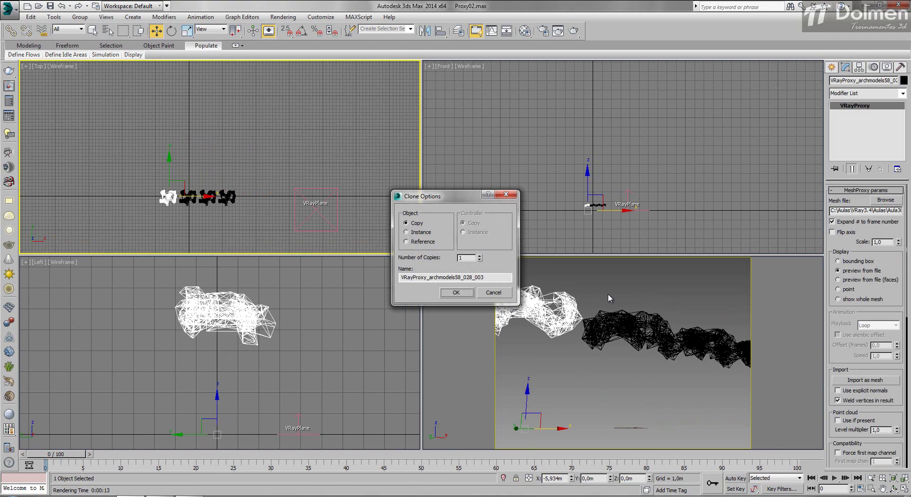
key(Return)
Step: Clone the row of four tree proxies along Y, using the Copy type and 2 copies
key(ctrl+a)
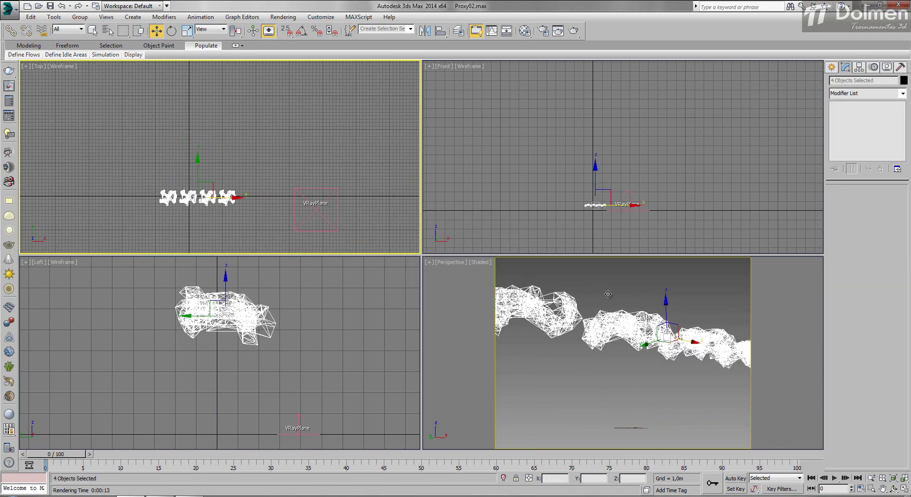
shift+drag(608, 294, 610, 298)
text(2)
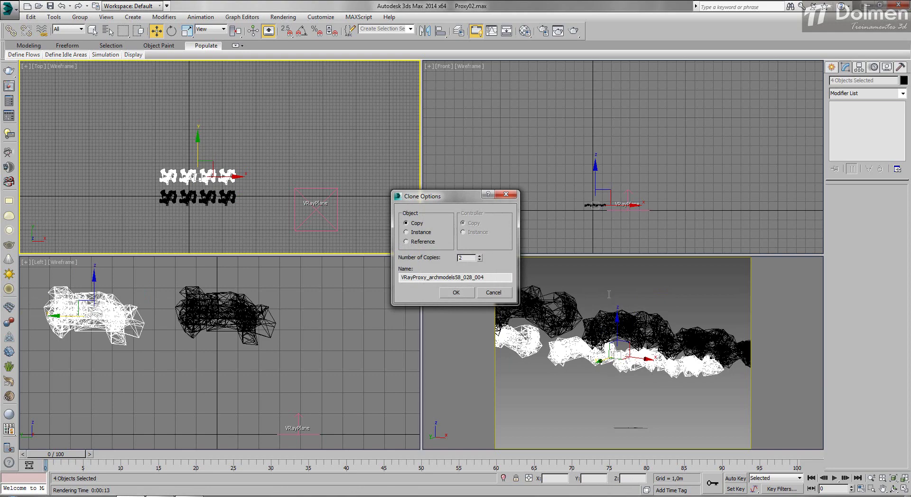
key(Return)
Step: Undo all the tree clones made with the Copy type, leaving only the original proxy
key(ctrl+x)
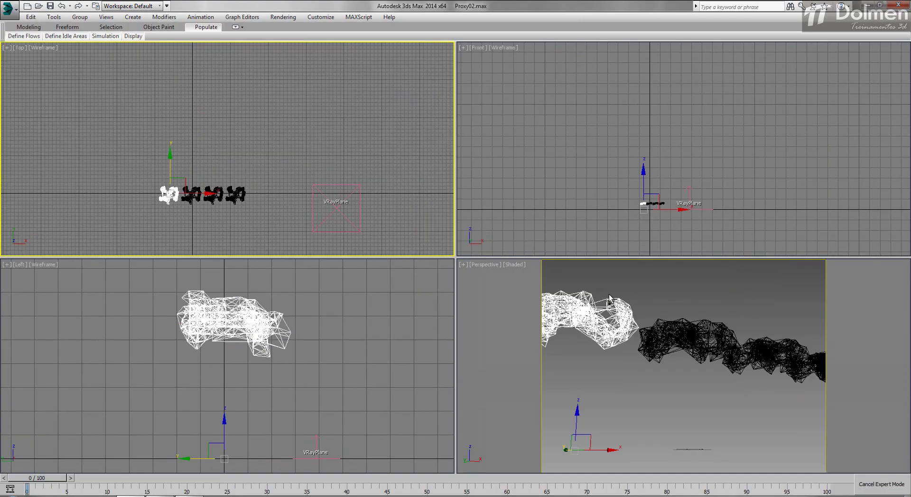
key(ctrl+x)
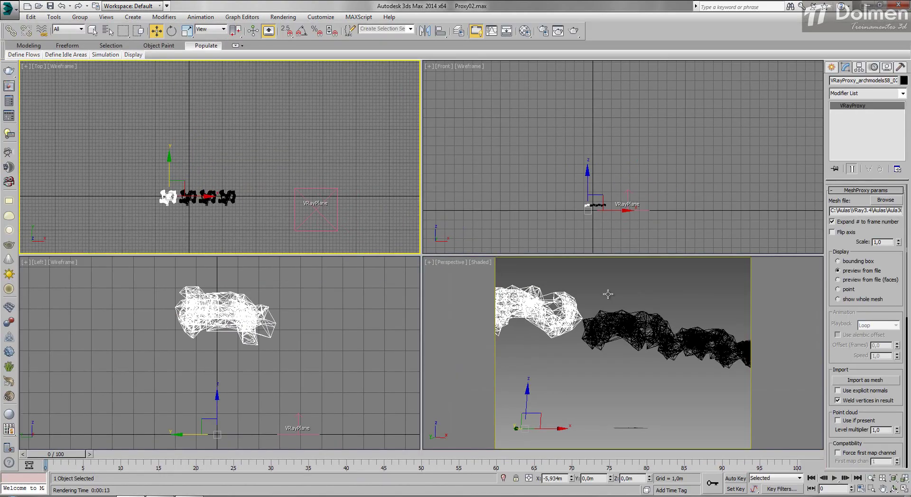
key(ctrl+z)
key(ctrl+z)
key(ctrl+z)
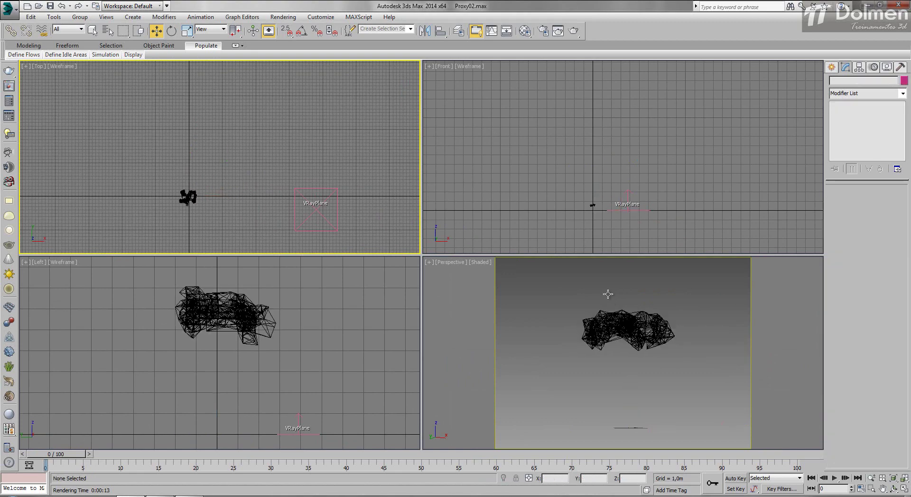
Step: Build a row of four tree proxies along X from instances, two on the positive side about 5.8 m apart and one on the negative side
key(ctrl+y)
key(ctrl+y)
key(ctrl+y)
key(ctrl+y)
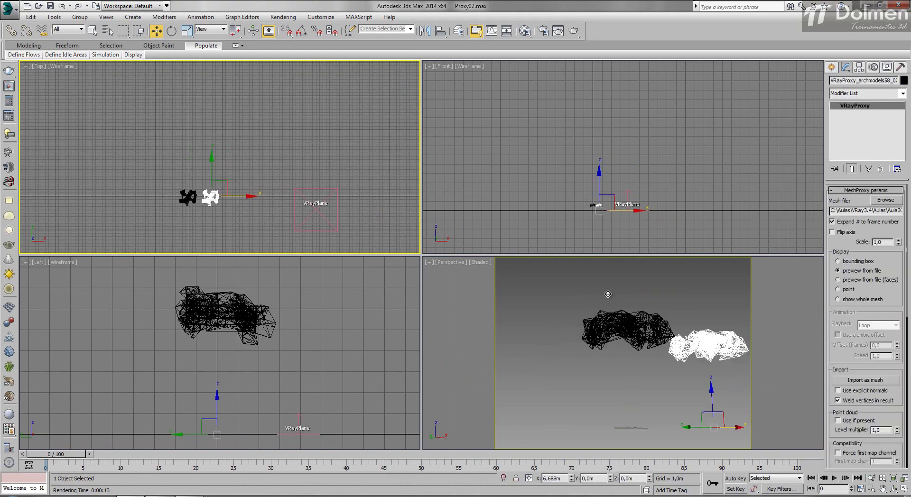
key(ctrl+v)
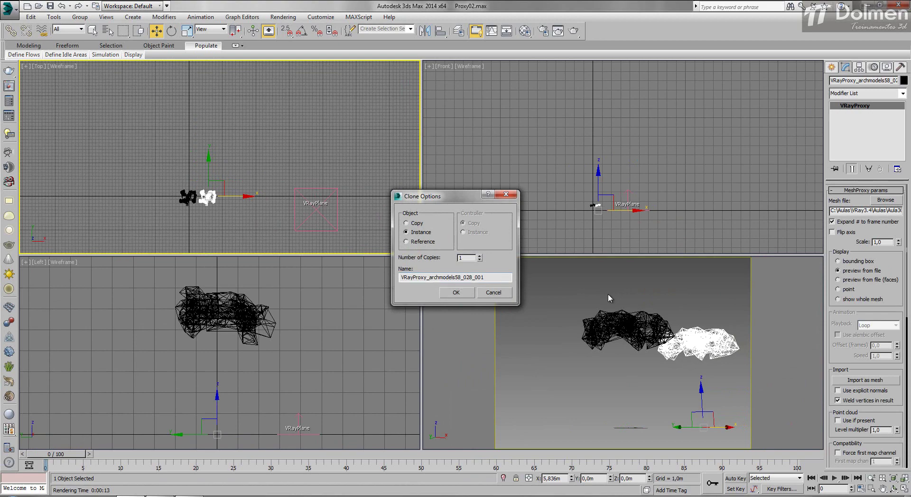
key(Return)
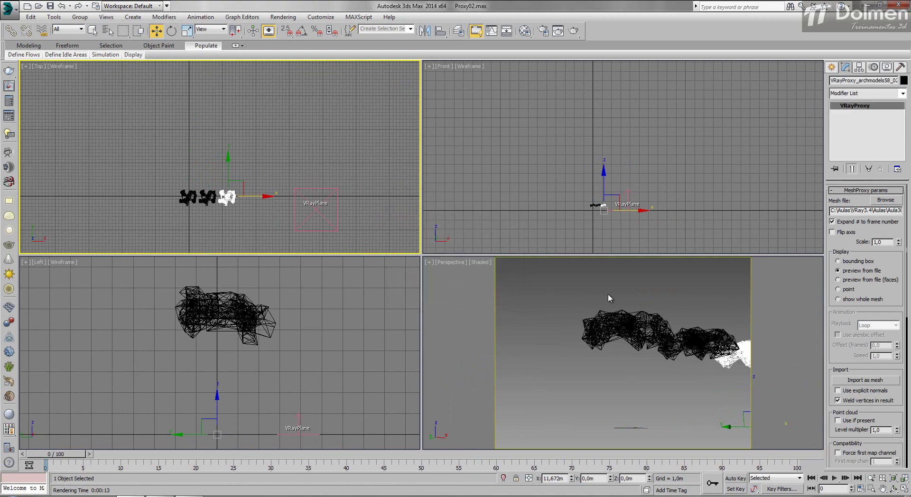
mouse_move(254, 196)
shift+mouse_down()
mouse_move(184, 196)
mouse_move(194, 196)
shift+mouse_up()
key(Return)
Step: Clone the row of four tree proxies along Y as 2 instances, spaced about 6.4 m apart, and clear the selection
mouse_move(134, 186)
mouse_down()
mouse_move(236, 205)
mouse_move(197, 161)
mouse_up()
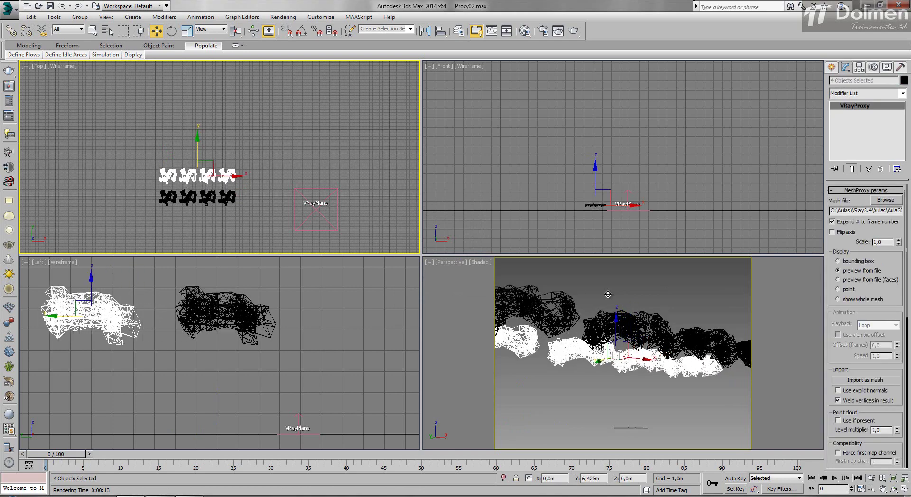
shift+drag(608, 295, 609, 296)
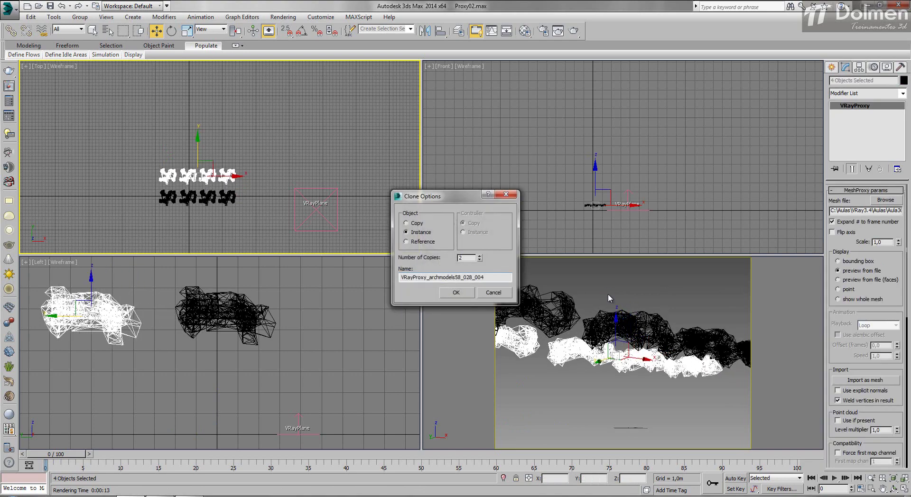
key(Return)
click(608, 294)
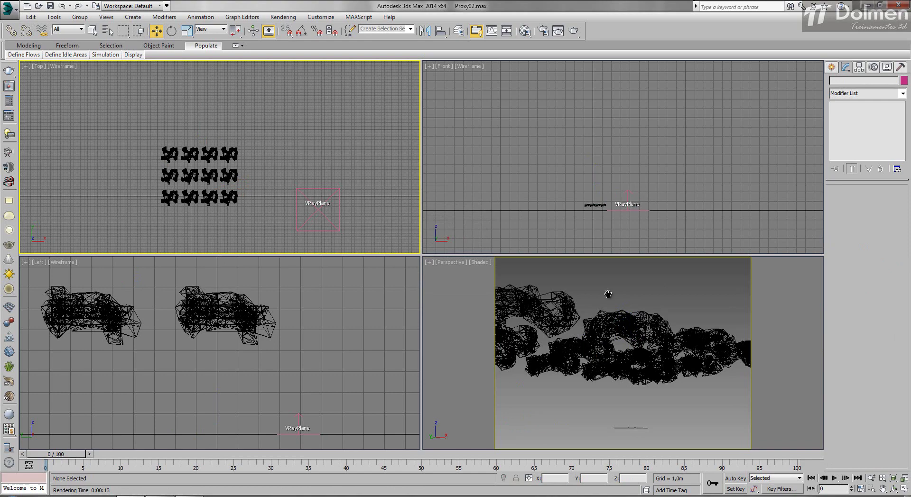
Step: Render the perspective view of the twelve trees, stopping the render early and closing the image
mouse_move(200, 176)
middle_down()
mouse_move(255, 157)
mouse_move(229, 159)
middle_up()
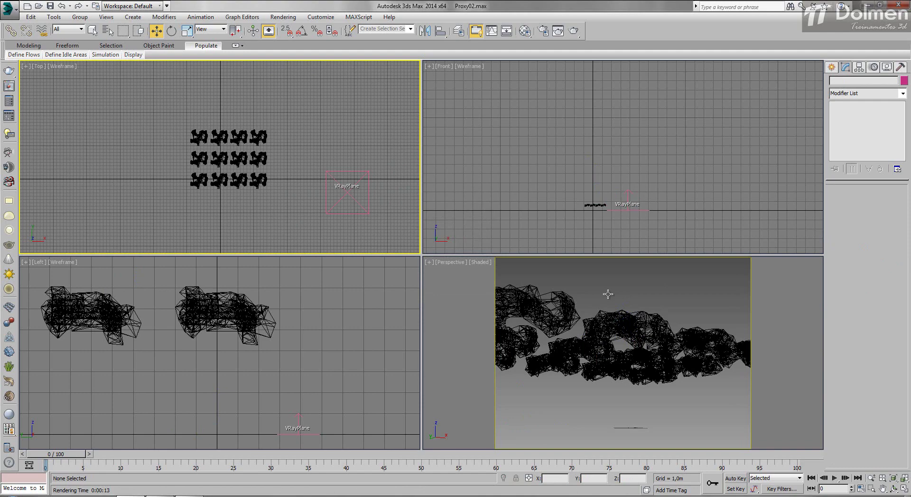
click(609, 297)
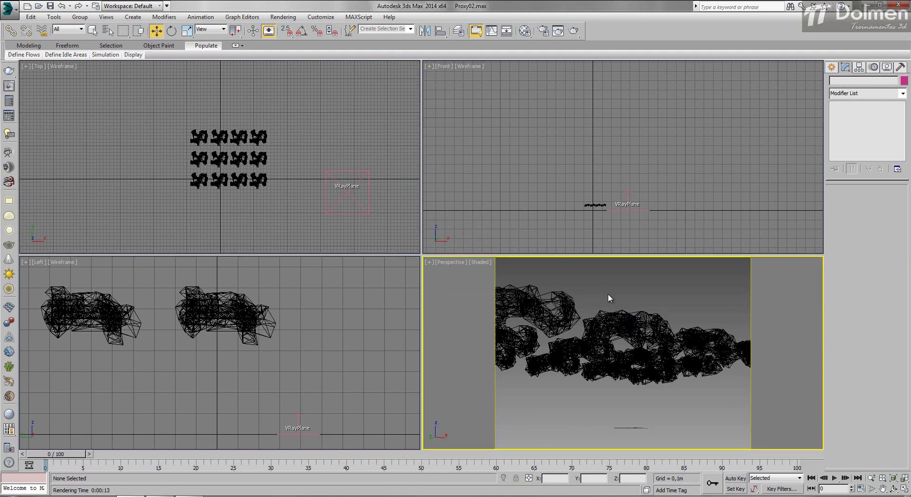
key(shift+q)
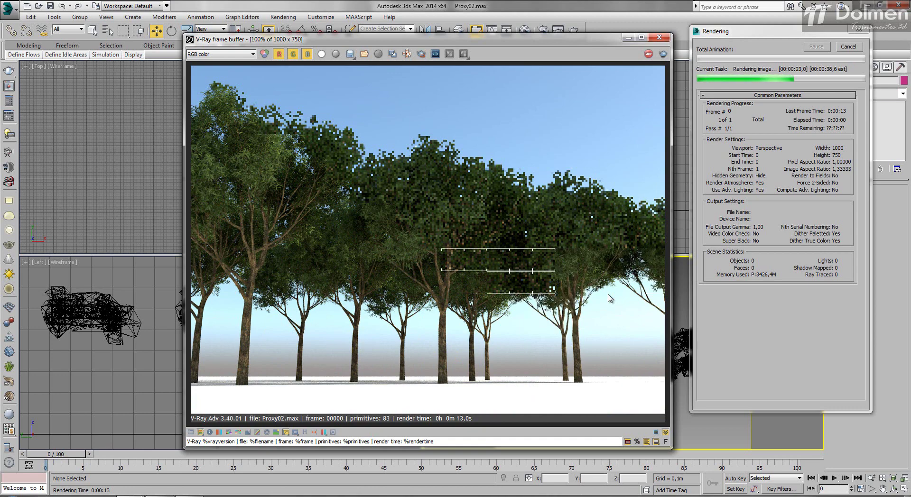
key(Escape)
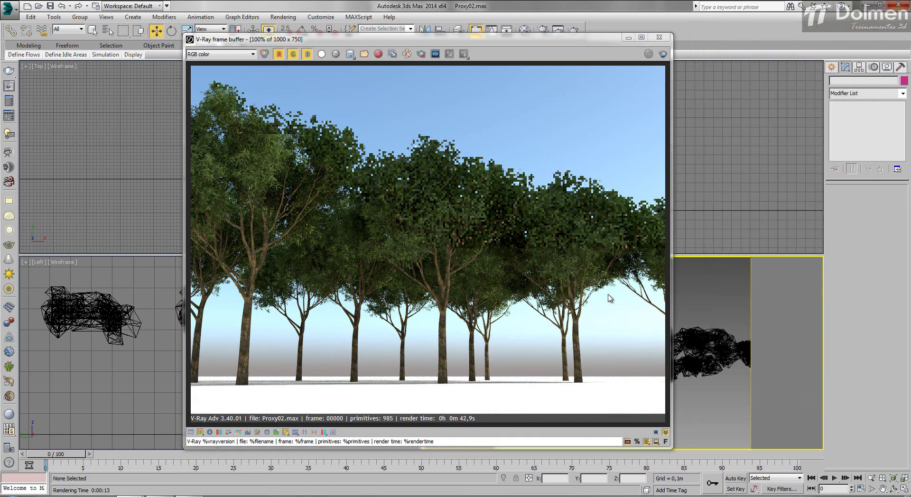
click(660, 37)
Step: Select the whole block of twelve tree proxies and clone it once as instances, about 19.9 m along Y
drag(154, 113, 301, 201)
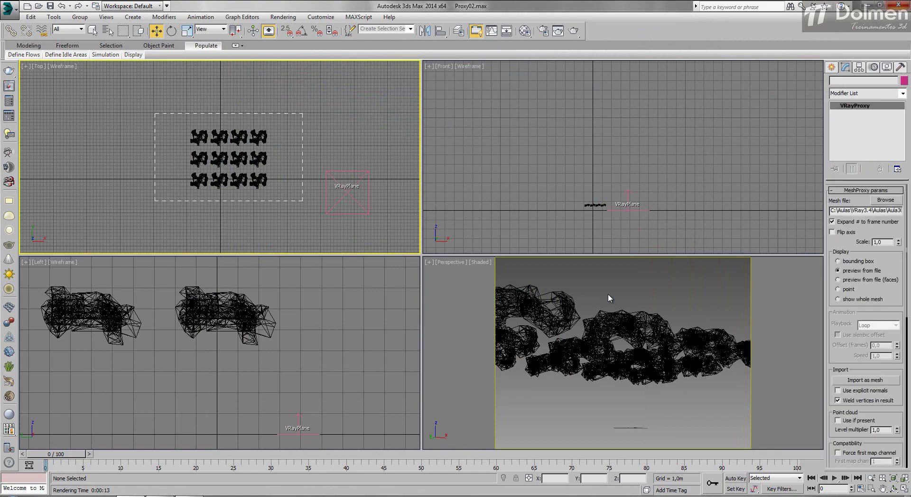
middle_drag(258, 190, 261, 214)
scroll(261, 214, down, 3)
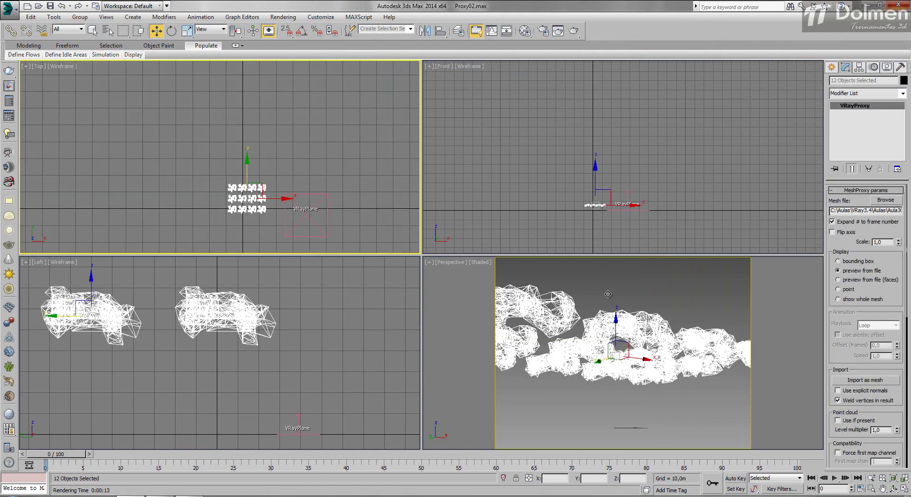
shift+drag(247, 167, 247, 132)
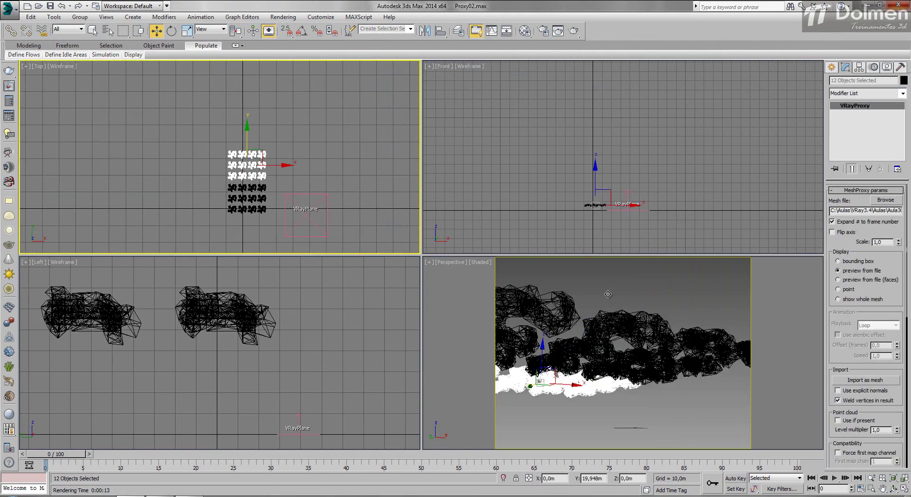
shift+drag(608, 294, 609, 296)
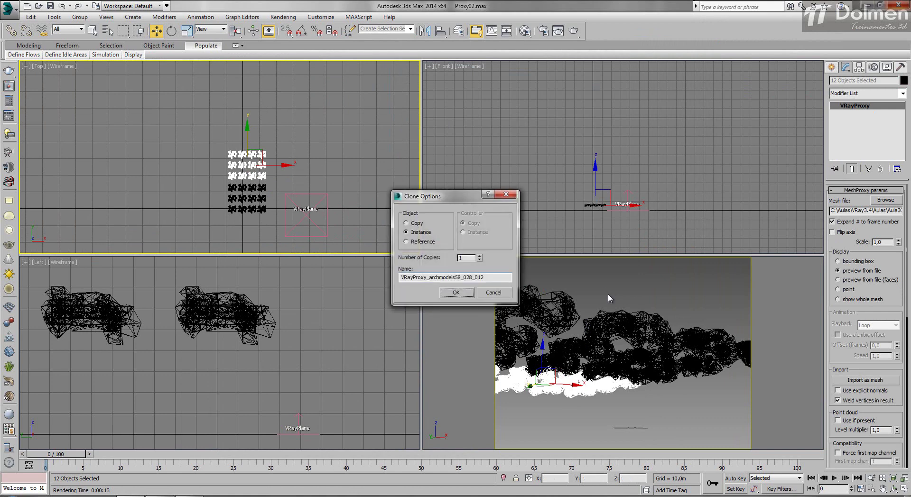
key(Return)
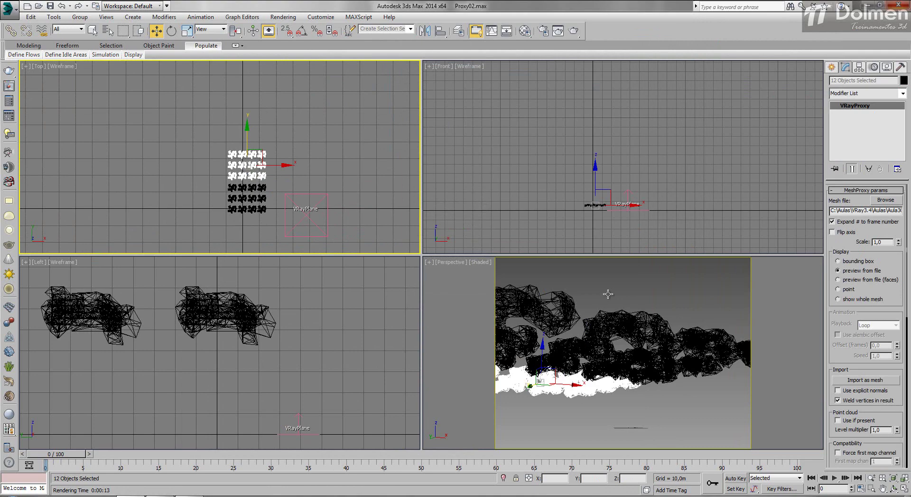
Step: Clear the selection and render the perspective view with the enlarged block of trees
click(609, 294)
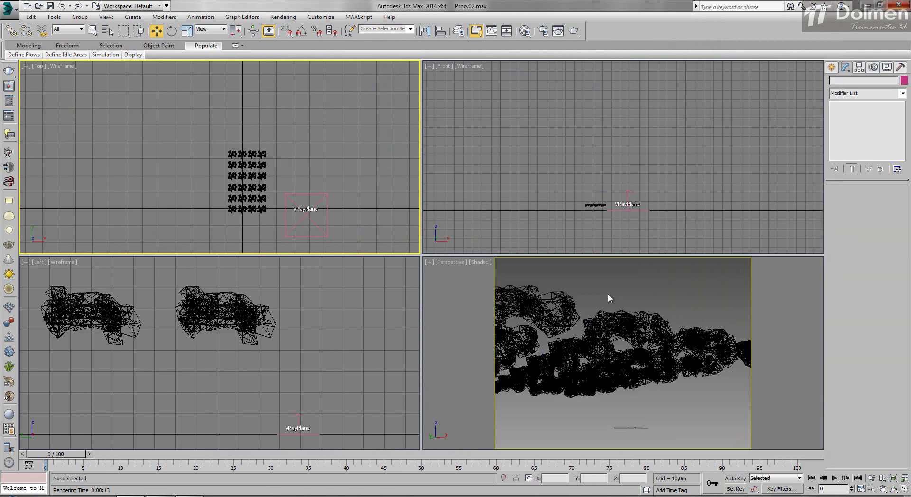
key(shift+q)
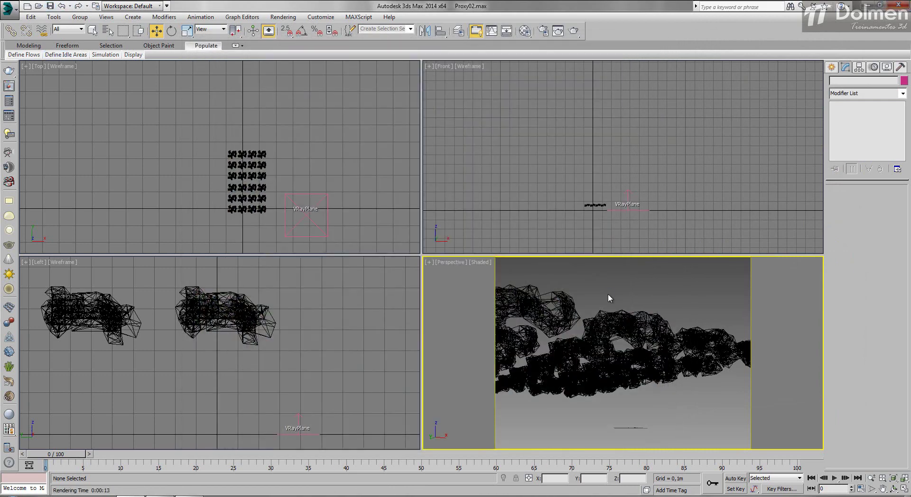
Step: Inspect the Proxy and Proxy02 scene files in the Aula30 folder through the Save As dialog, without saving
key(alt+f)
key(a)
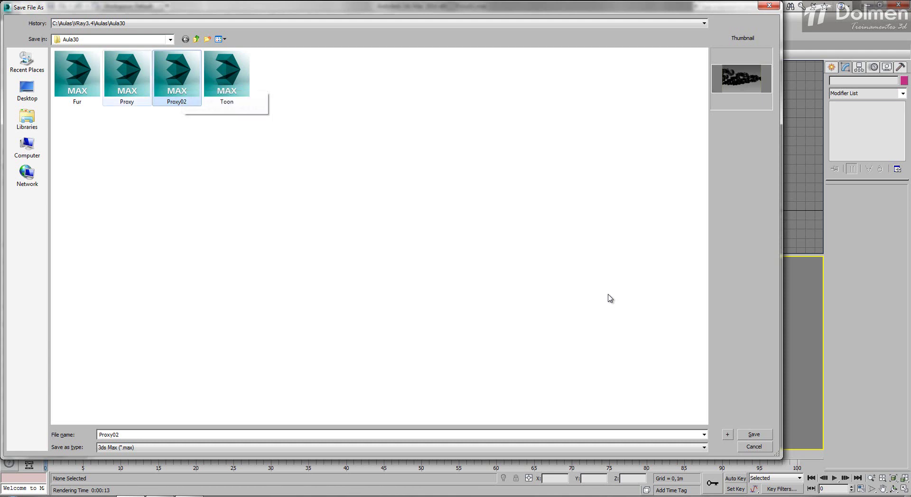
key(Left)
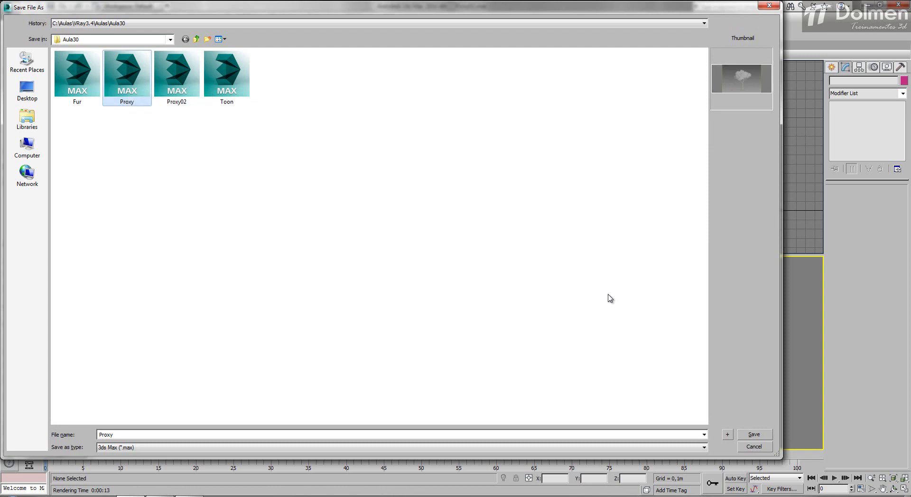
key(Escape)
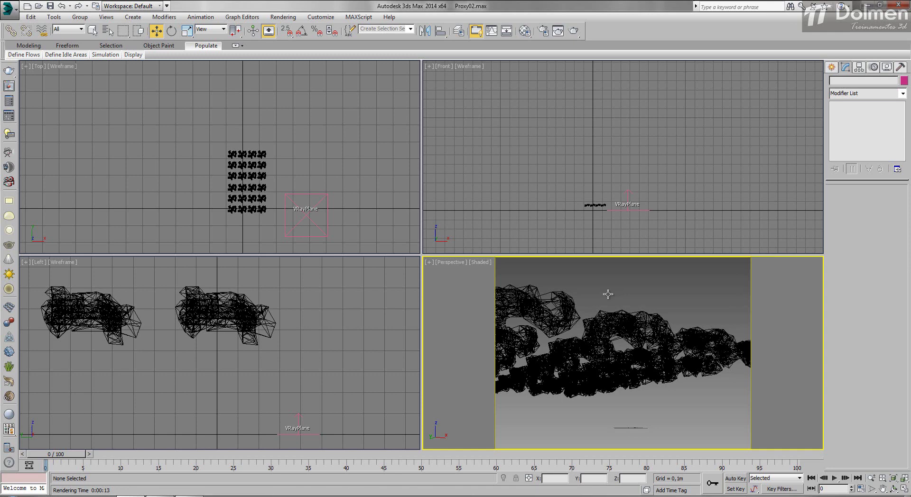
Step: Select one tree proxy and browse for its external mesh file in the Aula30 and Aula31 folders, without loading another
click(608, 294)
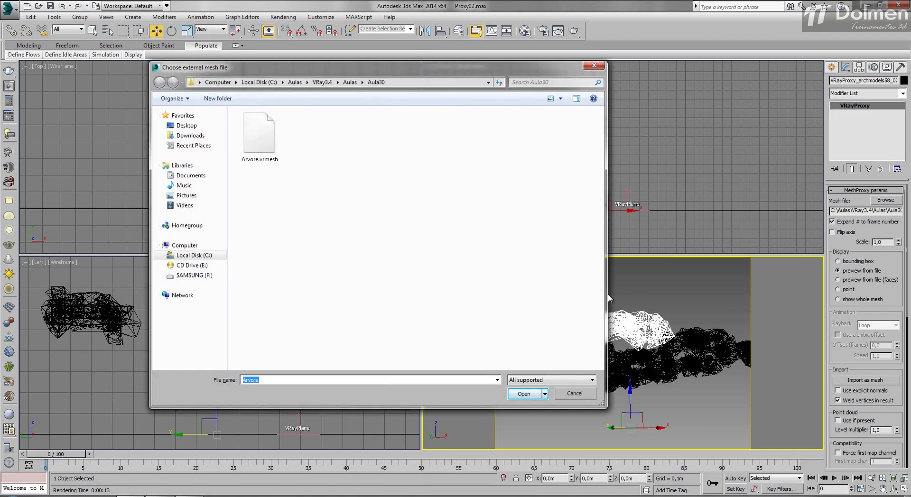
key(alt+Up)
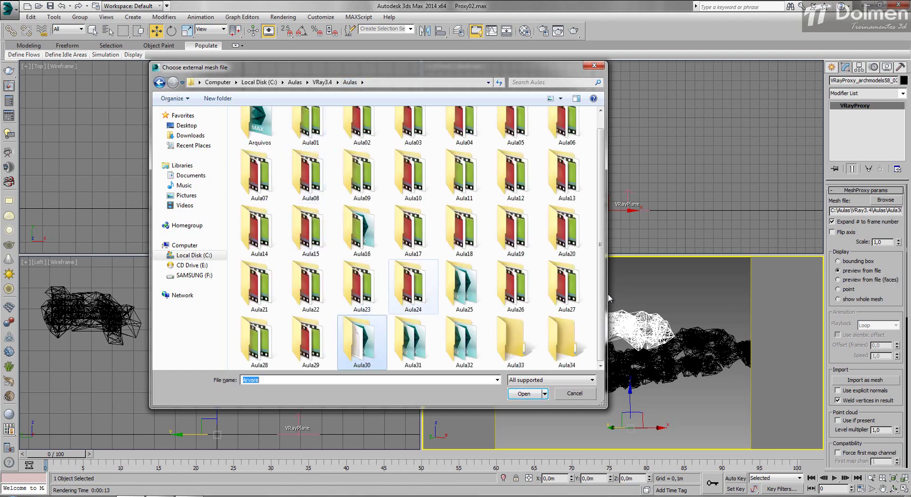
double_click(414, 342)
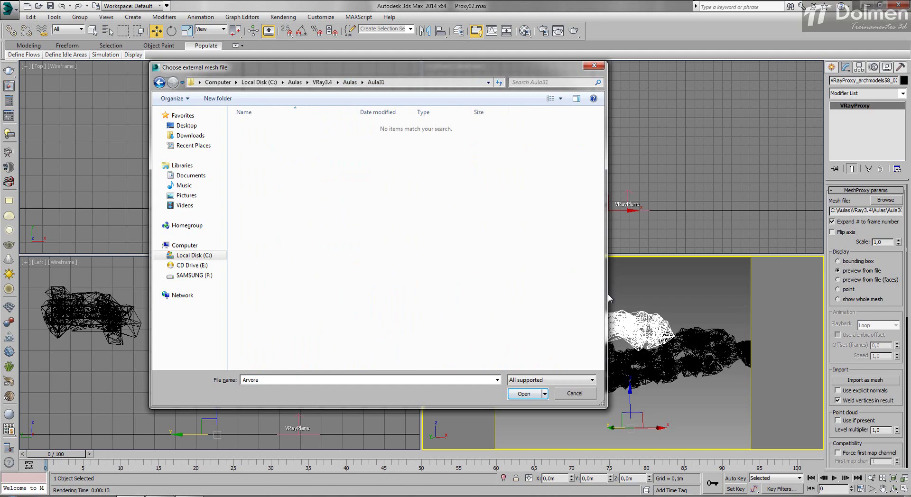
key(Escape)
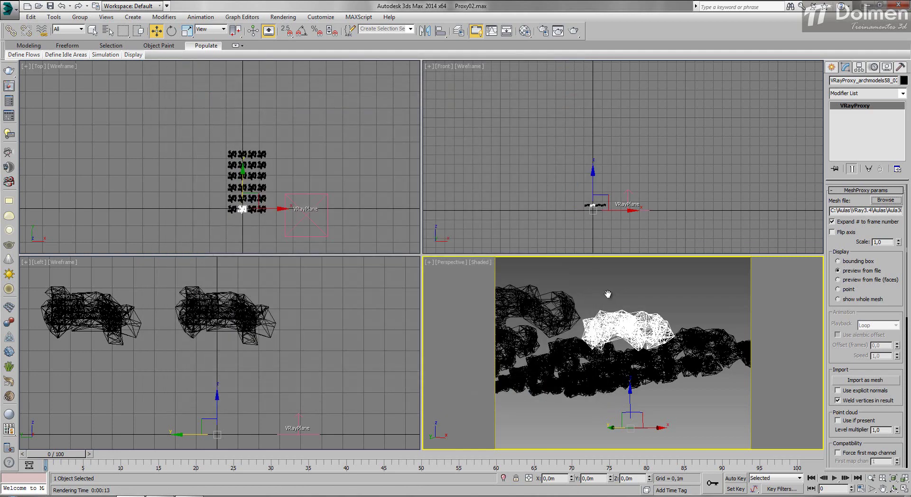
Step: Examine the selected proxy's display, import, particle and Alembic mesh parameters, then clear the selection
scroll(867, 327, down, 5)
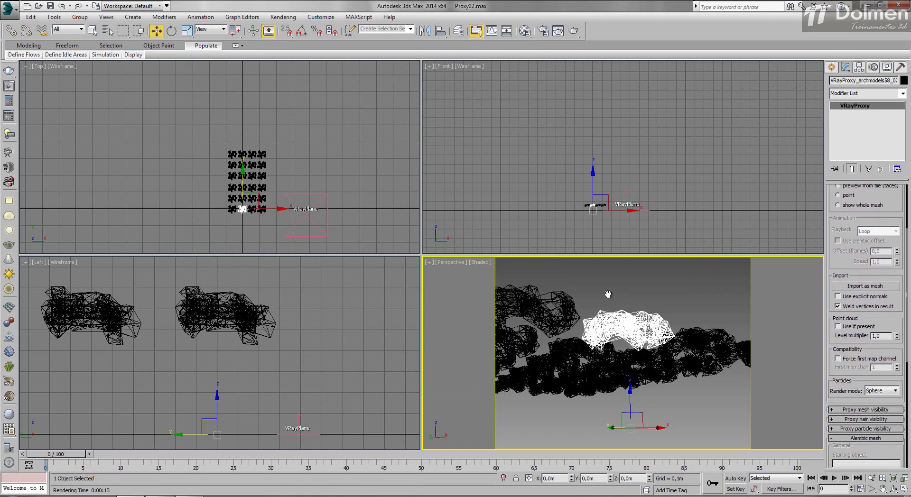
scroll(866, 328, down, 4)
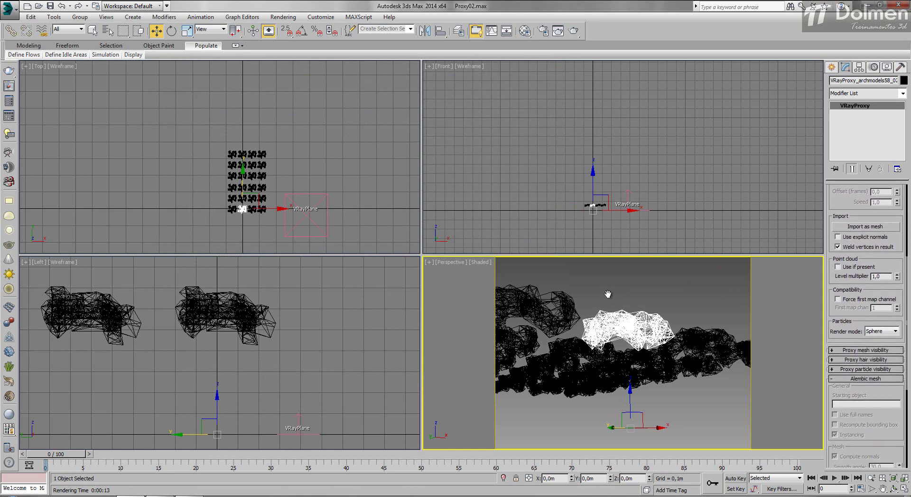
scroll(866, 327, down, 4)
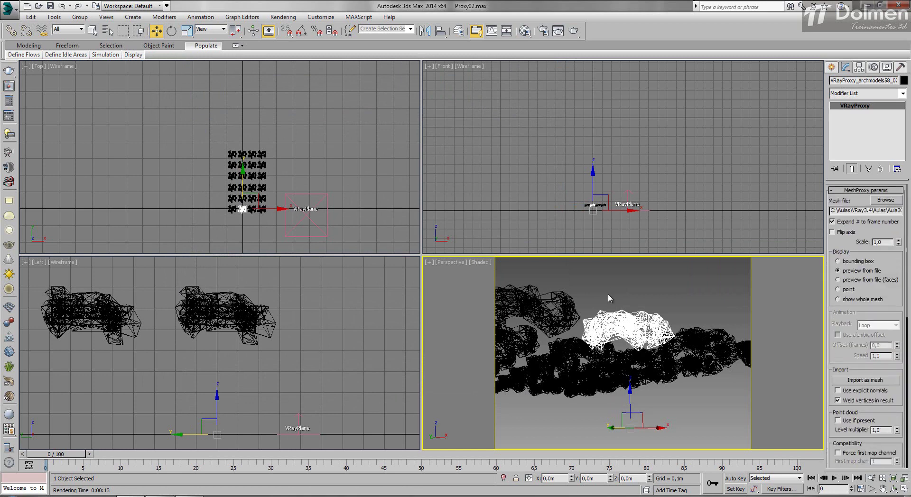
scroll(609, 295, down, 6)
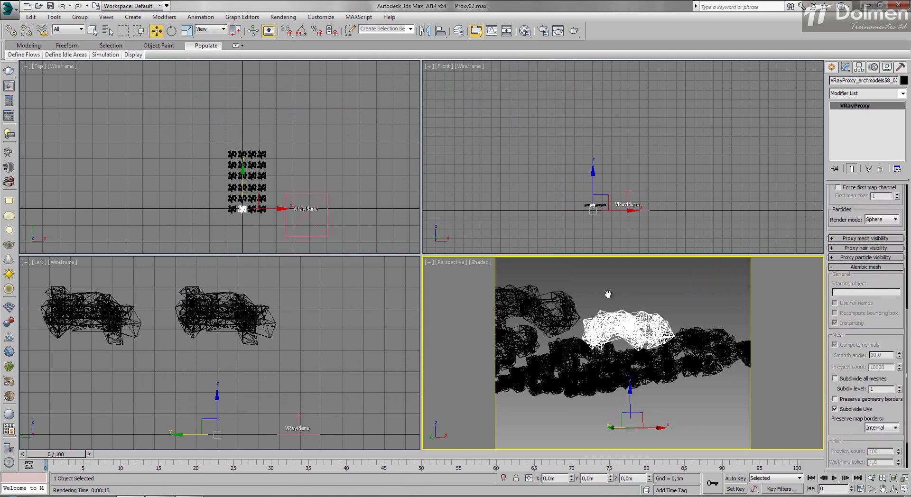
scroll(608, 295, down, 2)
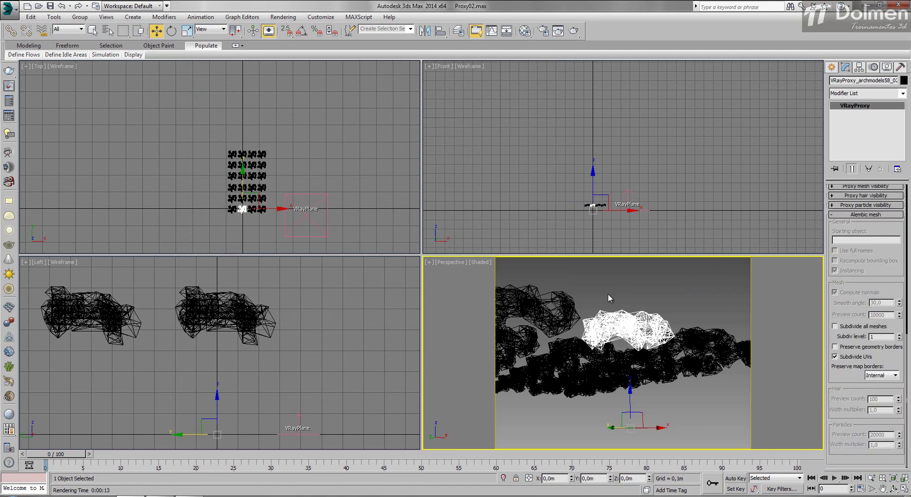
scroll(608, 295, up, 5)
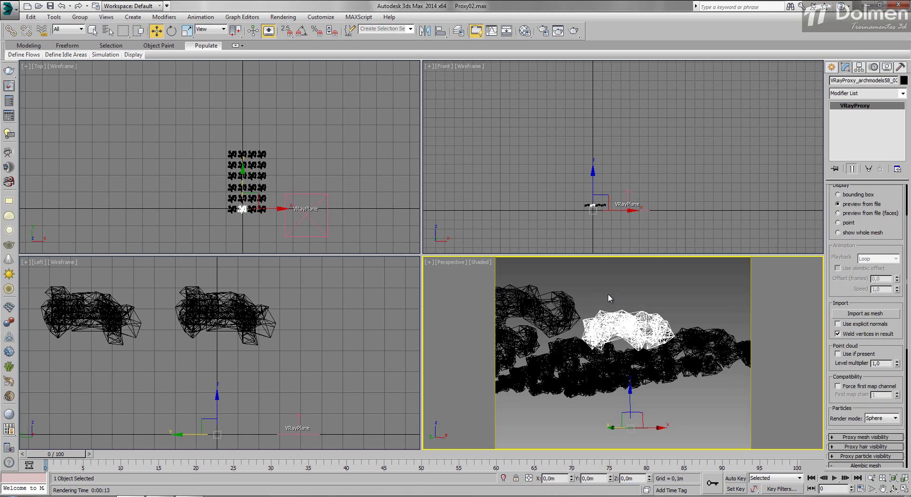
click(189, 104)
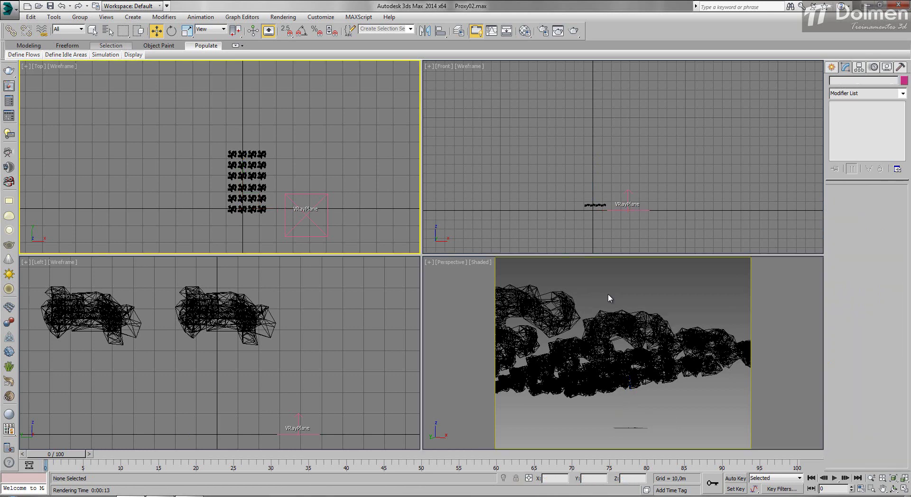
Step: Save the current scene and open the Proxy scene from the Aula30 folder
click(50, 6)
click(39, 6)
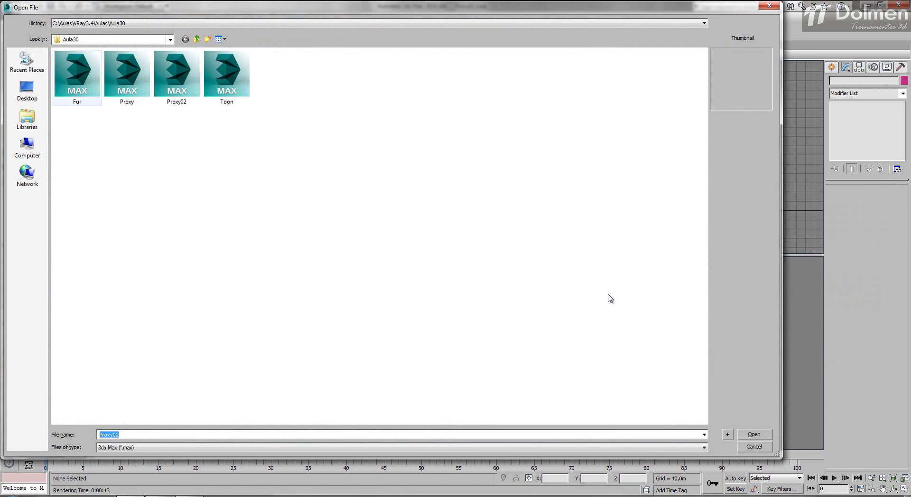
key(Return)
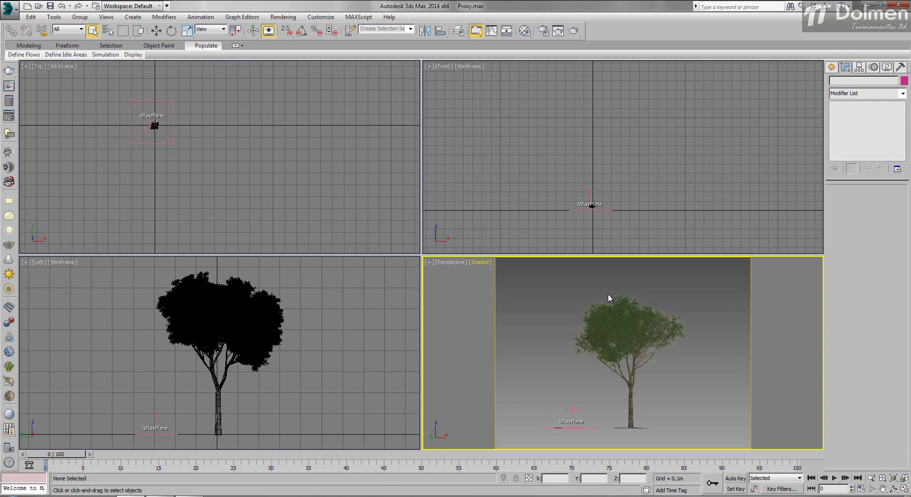
Step: Choose the Proxy02 scene from the Aula30 folder as the source file for a merge
key(alt+f)
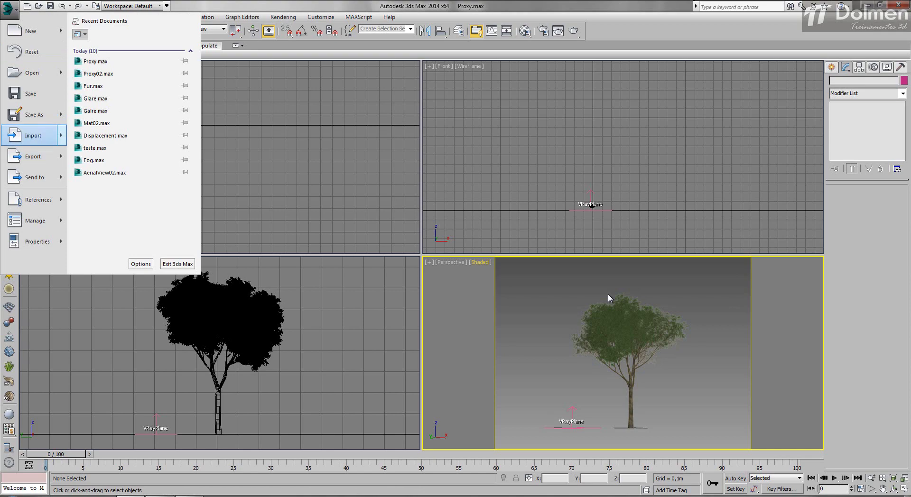
mouse_move(34, 136)
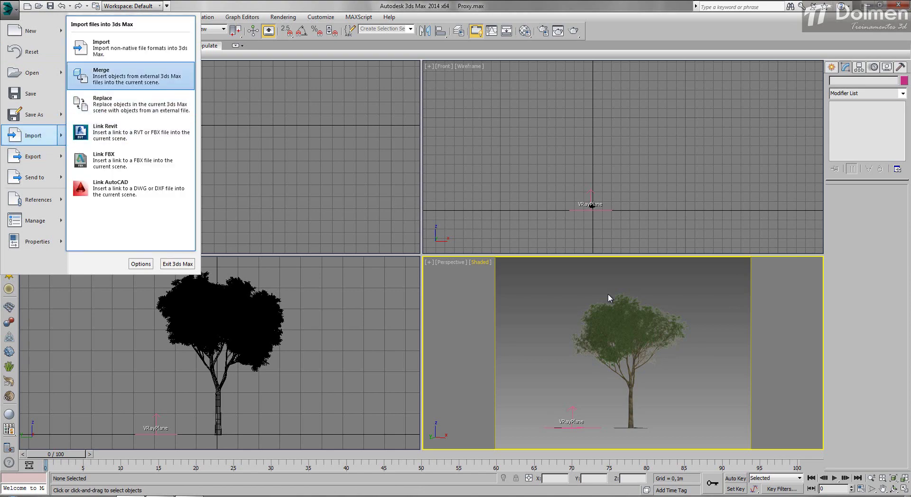
click(130, 76)
click(190, 23)
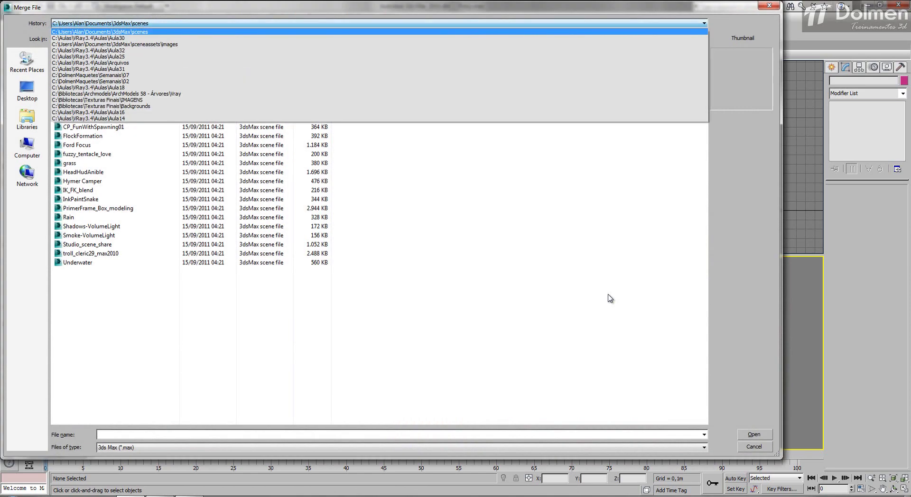
click(89, 38)
click(177, 76)
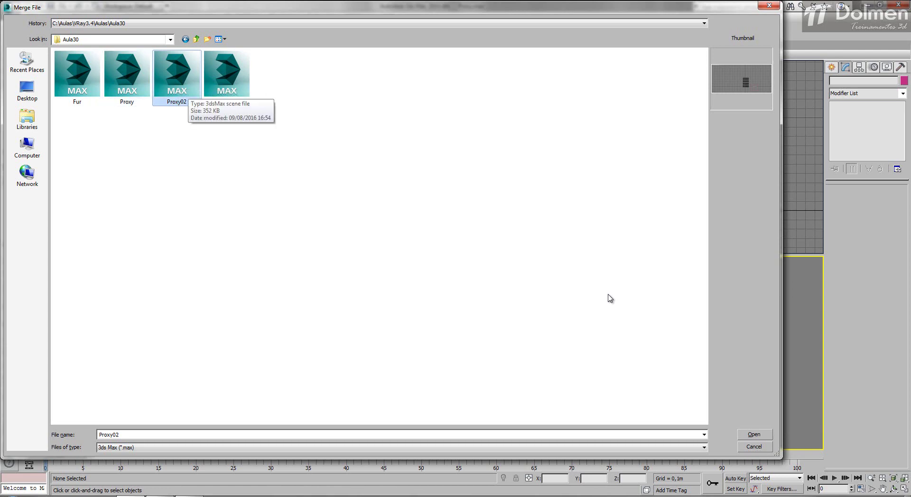
key(Return)
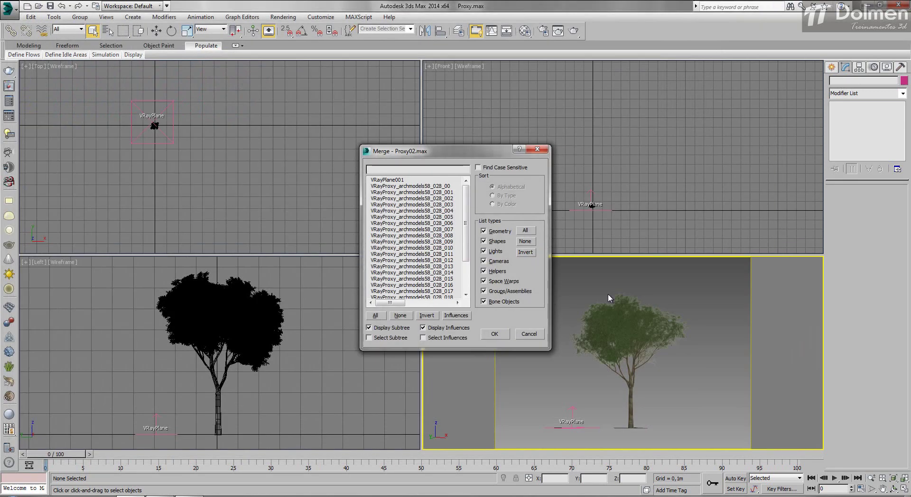
Step: Merge only the VRayProxy_archmodels58_028_00 object into the current scene
key(Down)
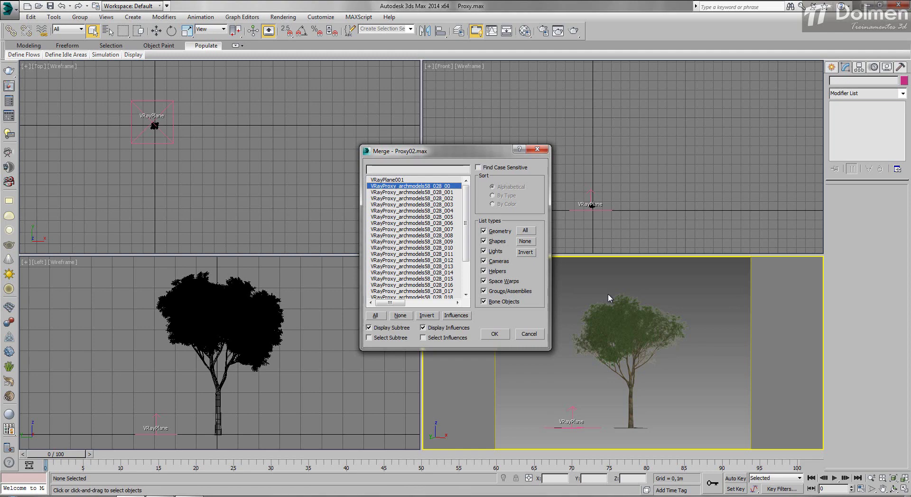
scroll(610, 298, down, 3)
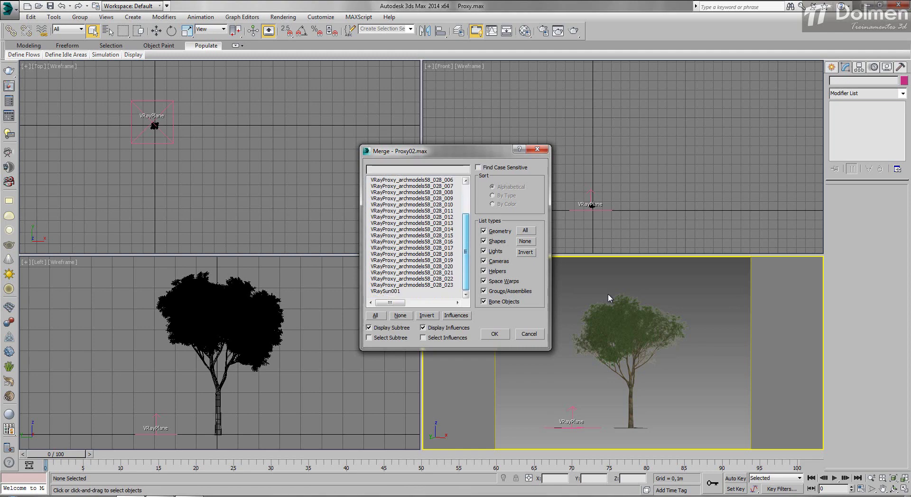
scroll(610, 299, up, 3)
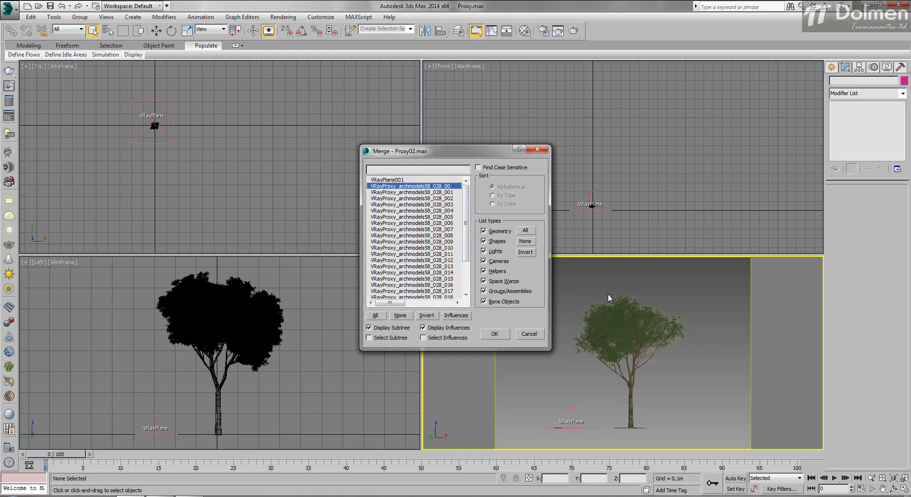
key(shift+Down)
key(shift+Down)
key(shift+Down)
key(shift+Up)
key(shift+Up)
key(shift+Up)
key(Return)
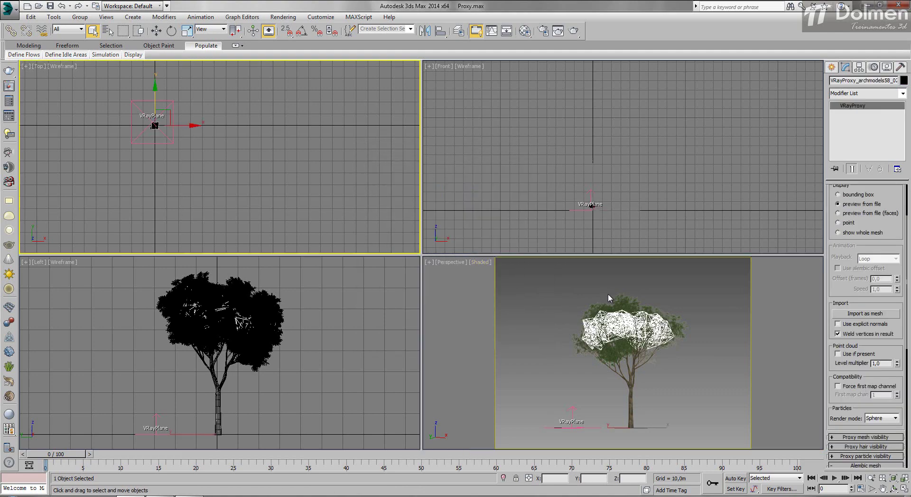
Step: Move the merged proxy beside the original tree, to about X 1.28 m and Y -4.07 m, and render the perspective view
key(w)
drag(167, 134, 157, 127)
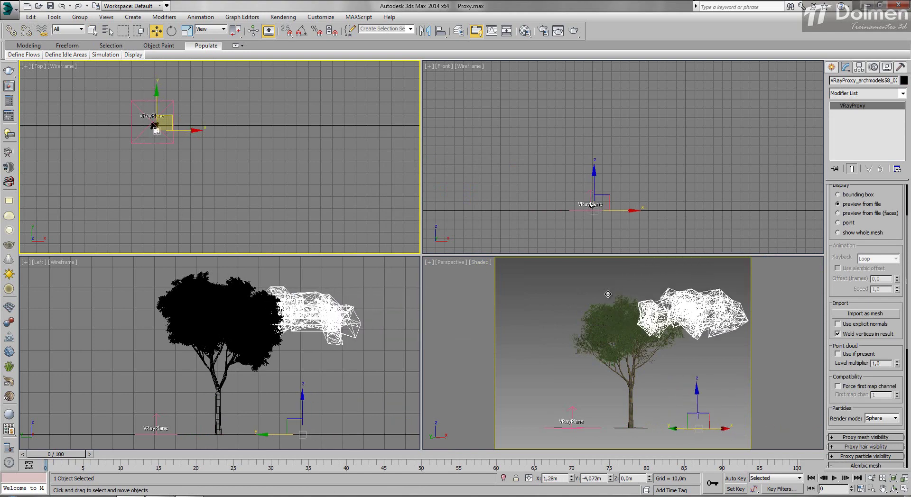
right_click(609, 298)
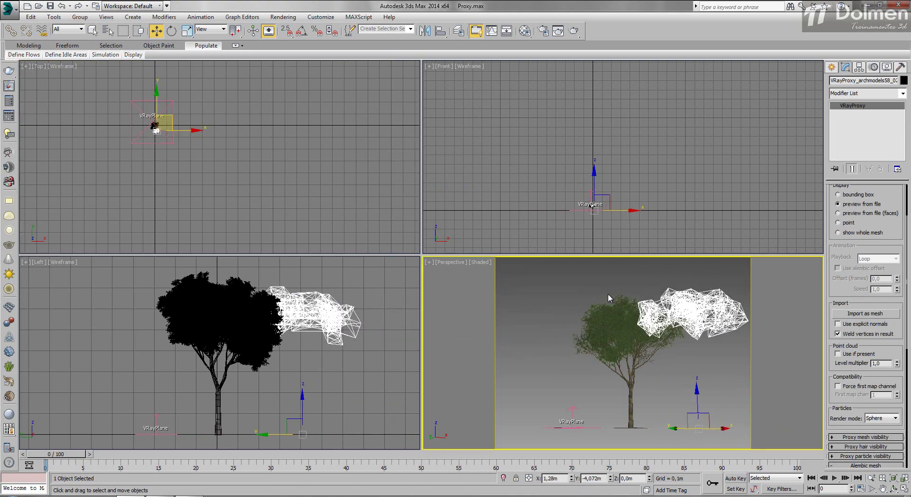
key(shift+q)
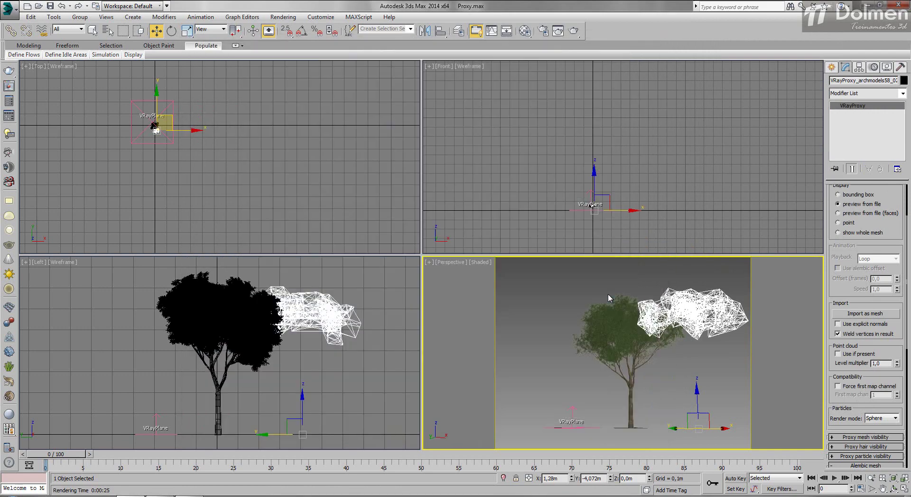
key(super+shift)
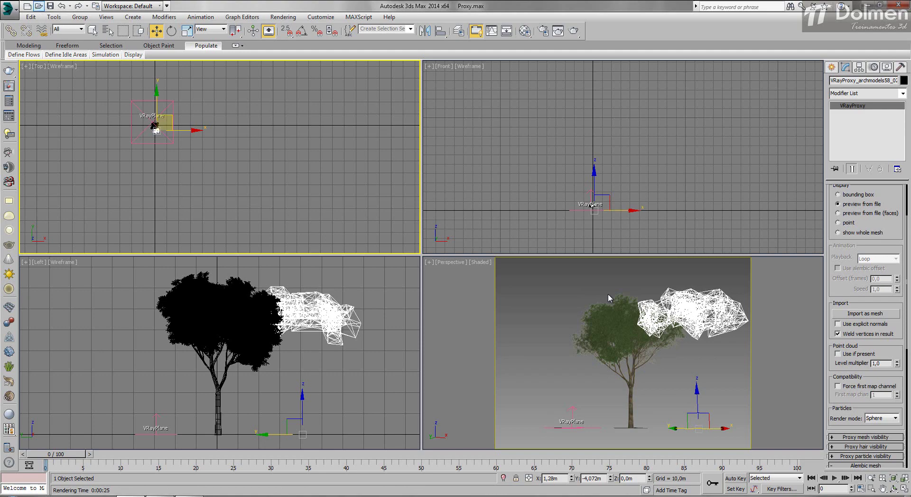
Step: Open the Toon scene from the Aula30 folder, adopting the file's Gamma and LUT settings
key(ctrl+o)
key(Return)
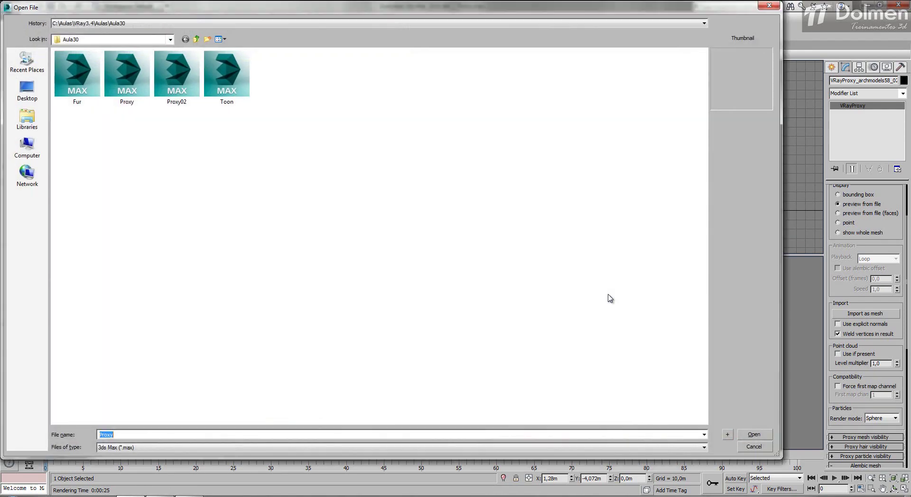
double_click(227, 77)
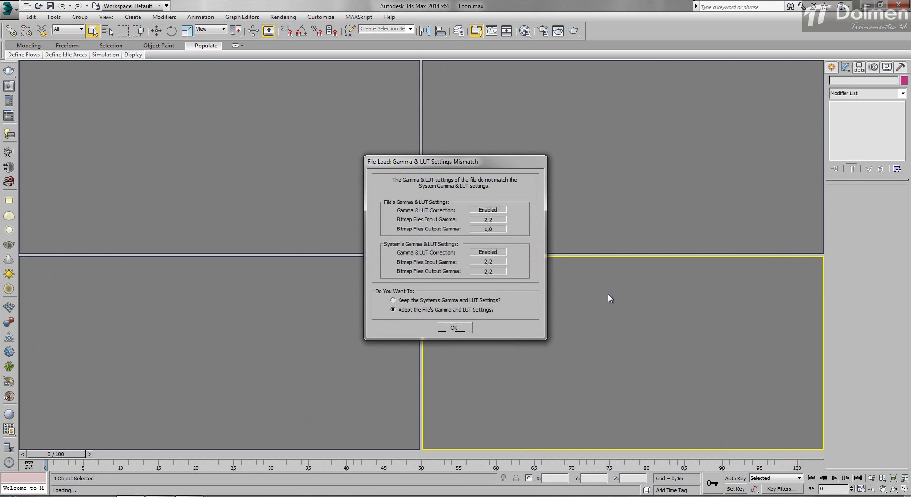
key(Return)
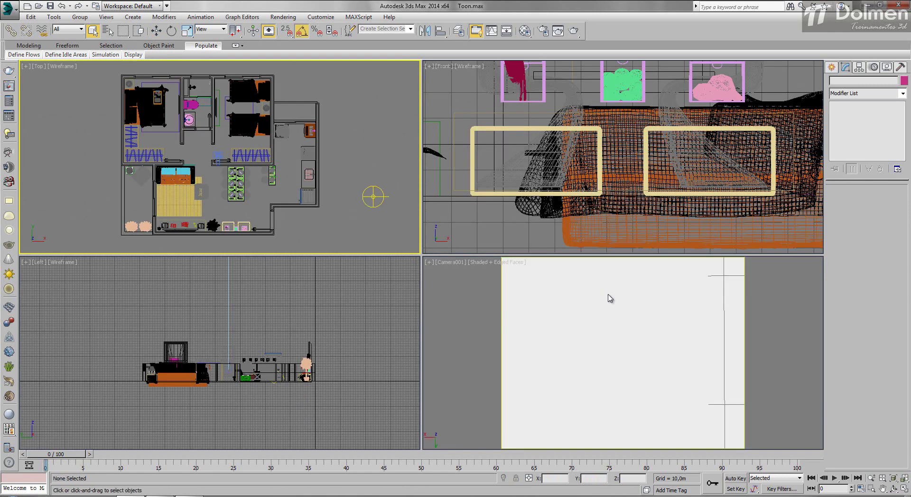
Step: Add a VRayToon atmospheric effect to the scene's environment with the Camera001 view active
click(610, 298)
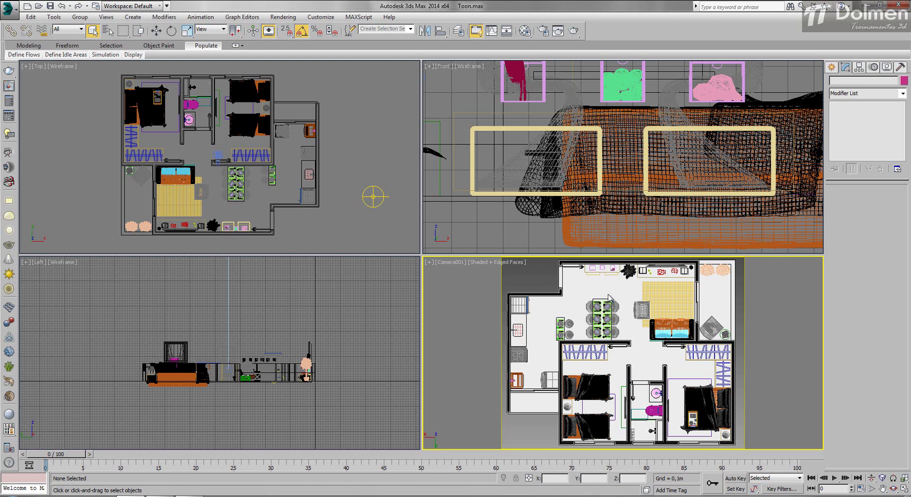
key(alt+r)
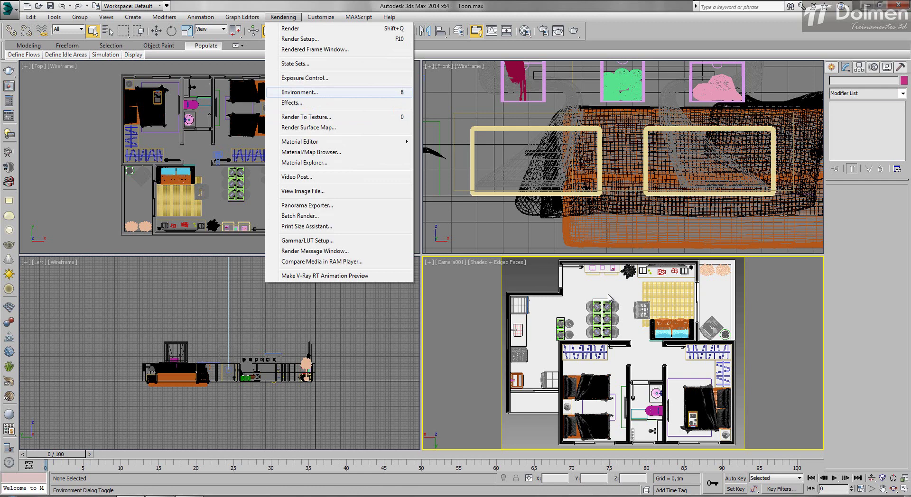
key(Return)
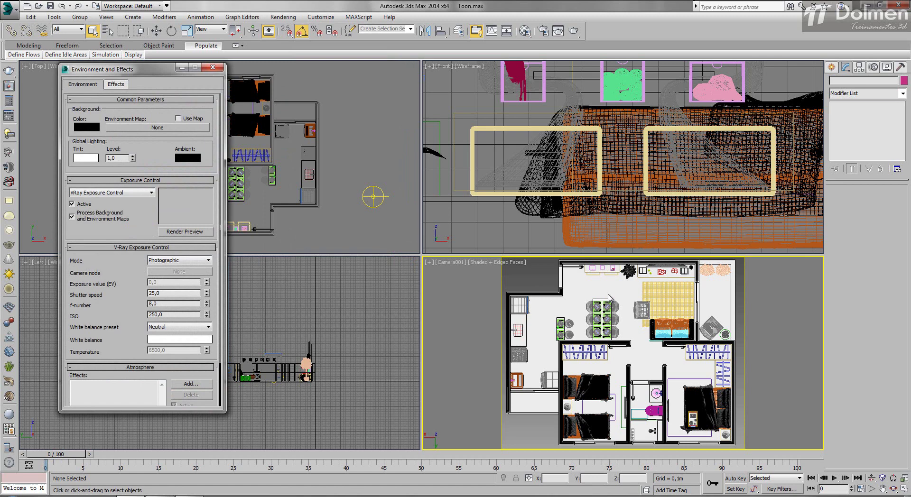
key(shift+q)
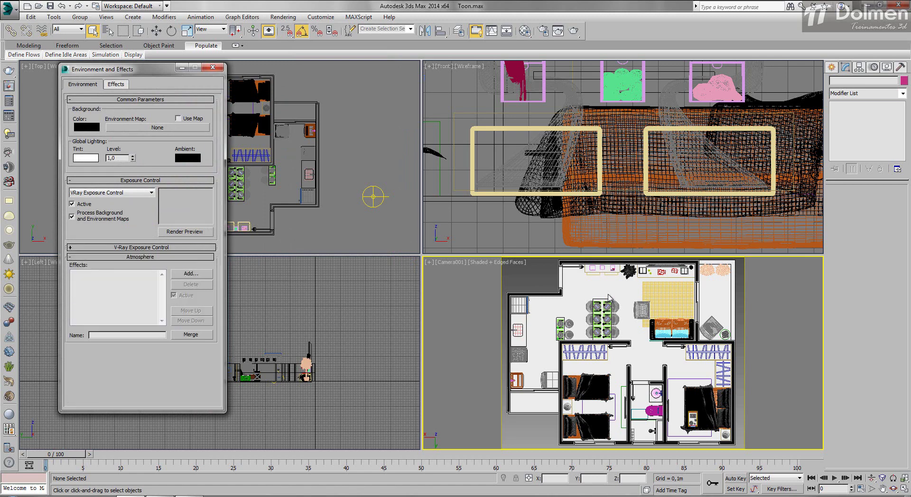
click(191, 274)
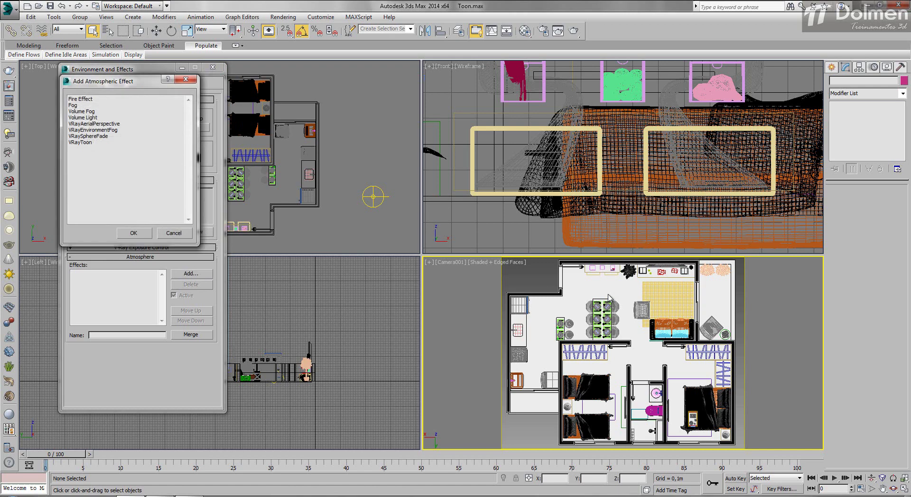
drag(119, 82, 378, 150)
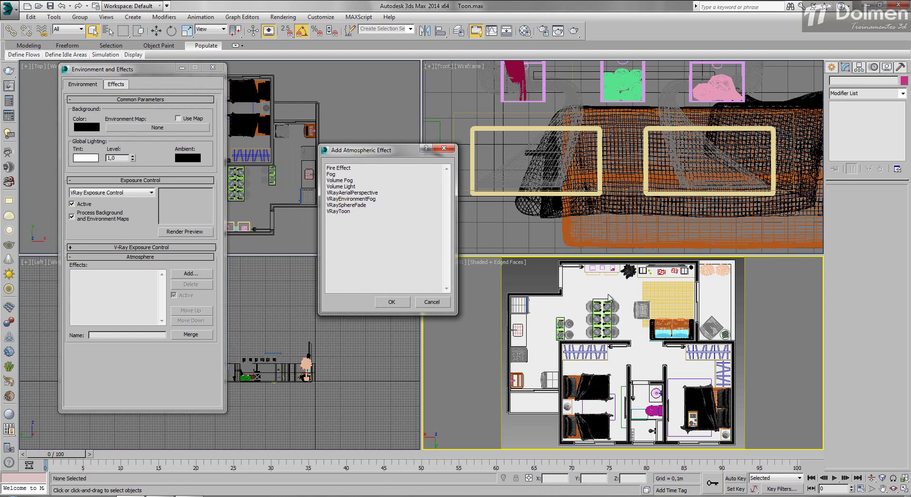
click(338, 211)
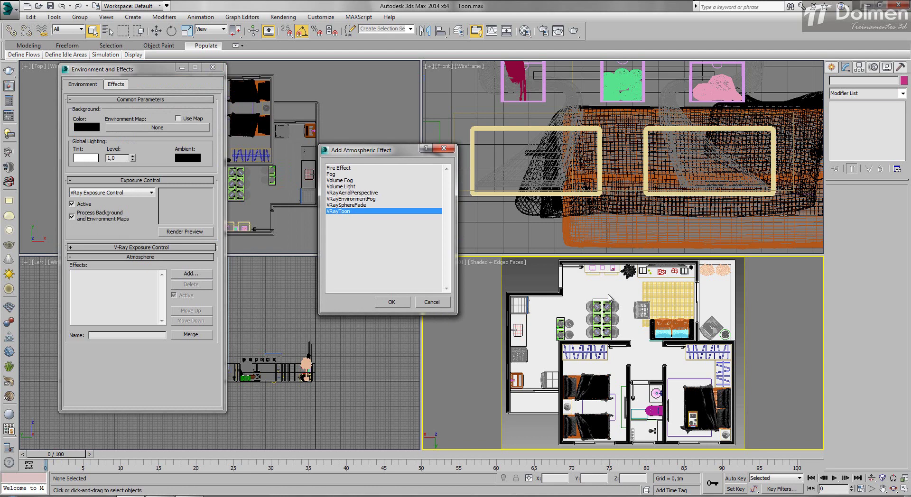
click(392, 302)
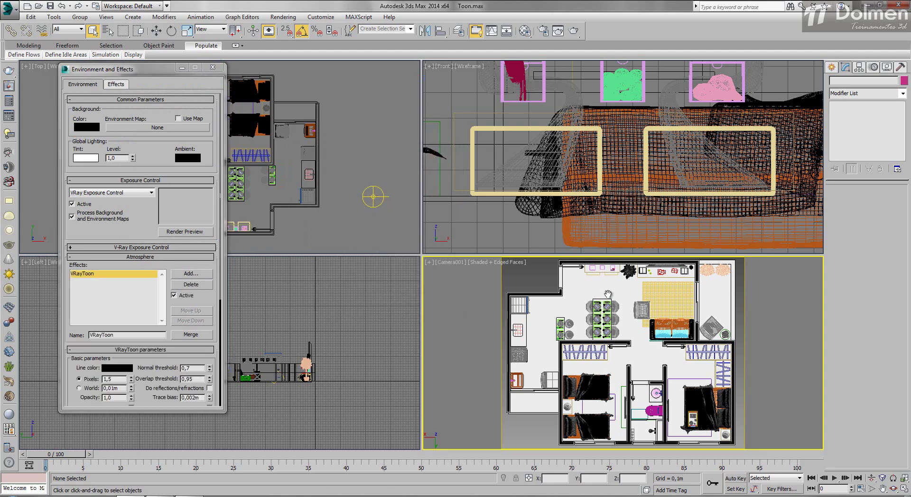
Step: Expose the full VRayToon parameters, render the camera view, and place the render beside the environment settings
drag(142, 69, 216, 10)
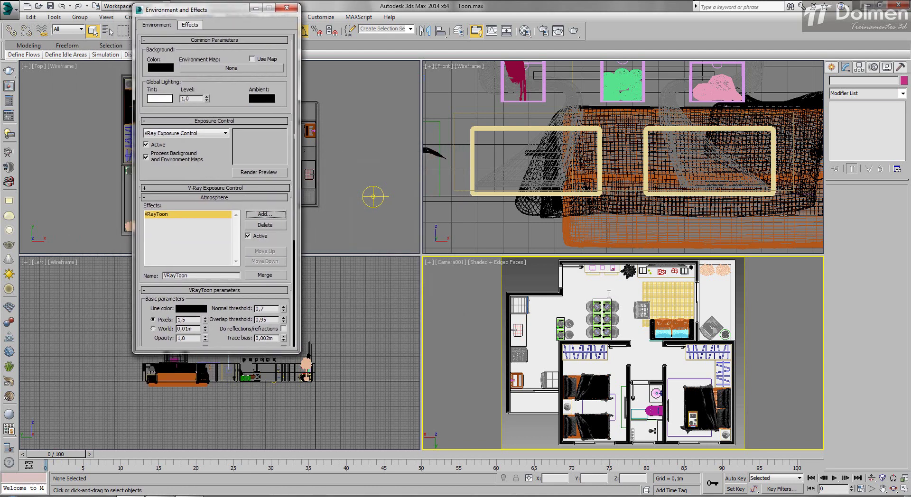
drag(300, 353, 299, 469)
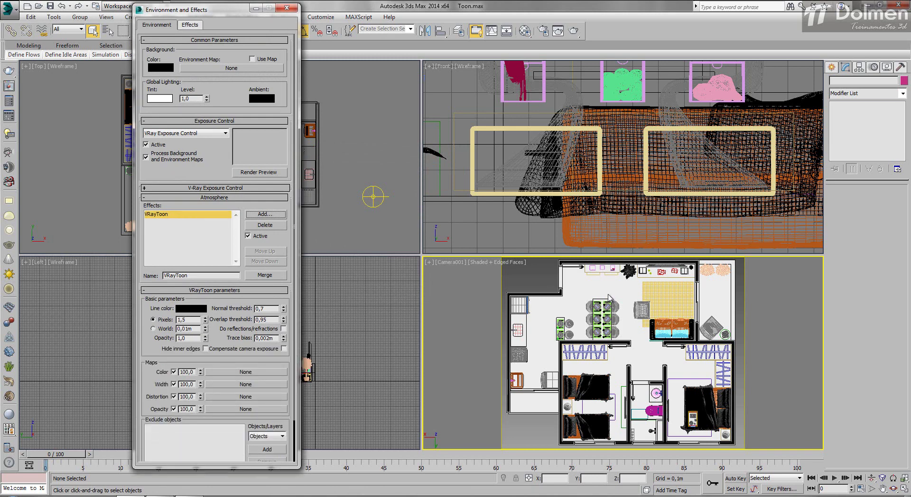
key(shift+q)
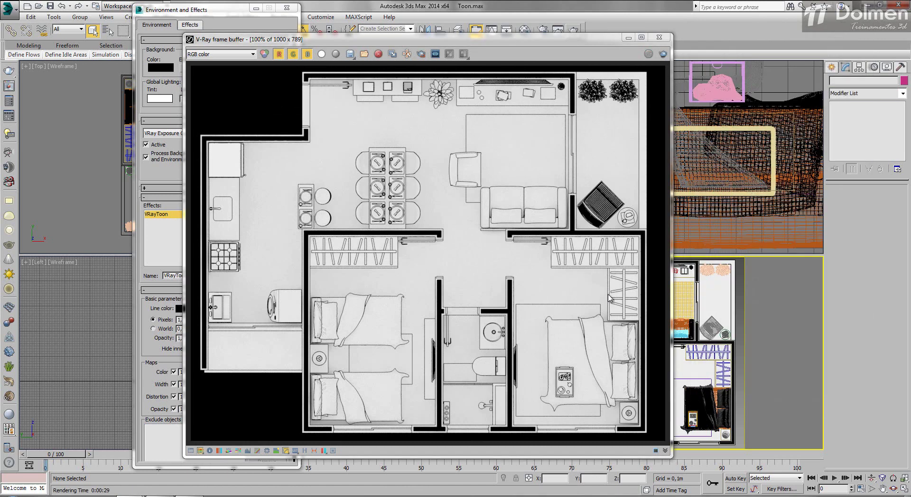
drag(228, 10, 176, 9)
drag(394, 39, 500, 34)
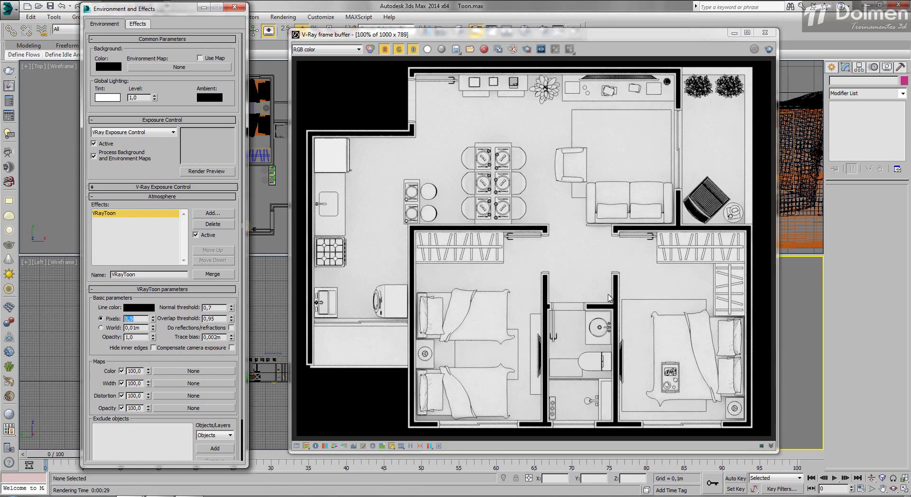
Step: Set the VRayToon line width to 0,15 pixels, render the camera view, and inspect the lines up close
text(0,15)
key(Return)
key(shift+q)
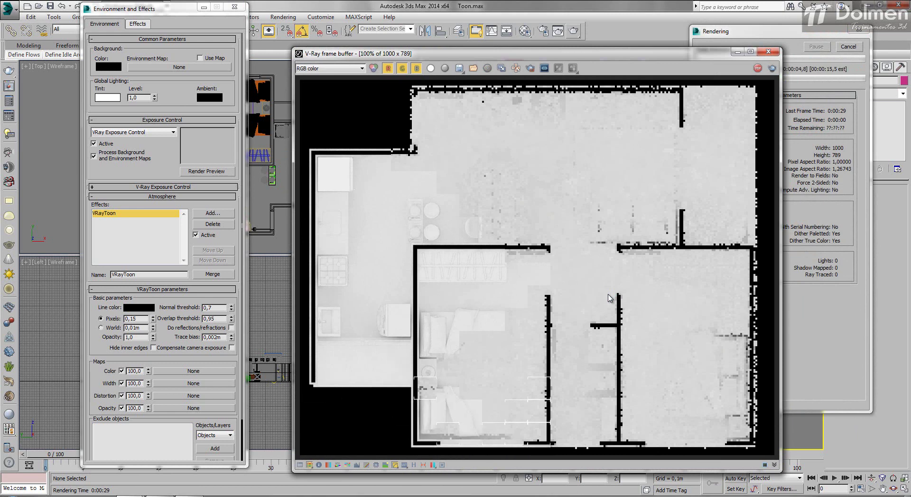
scroll(610, 298, up, 2)
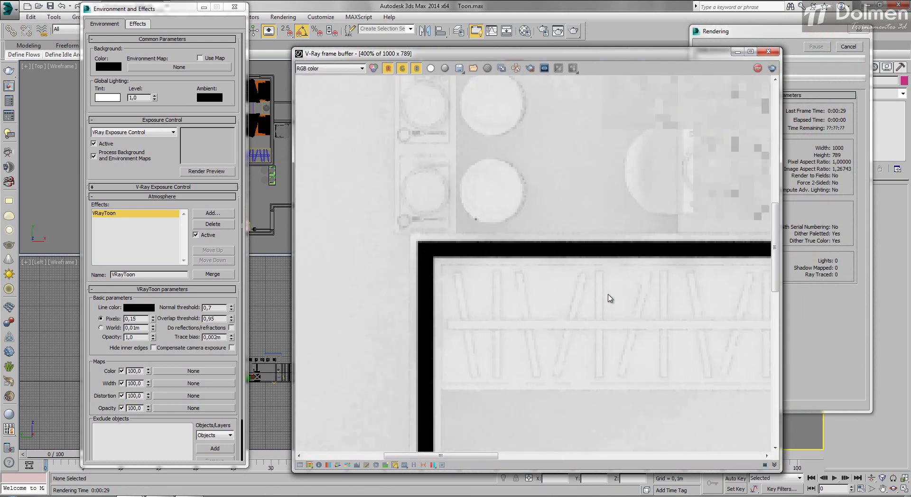
scroll(611, 298, down, 2)
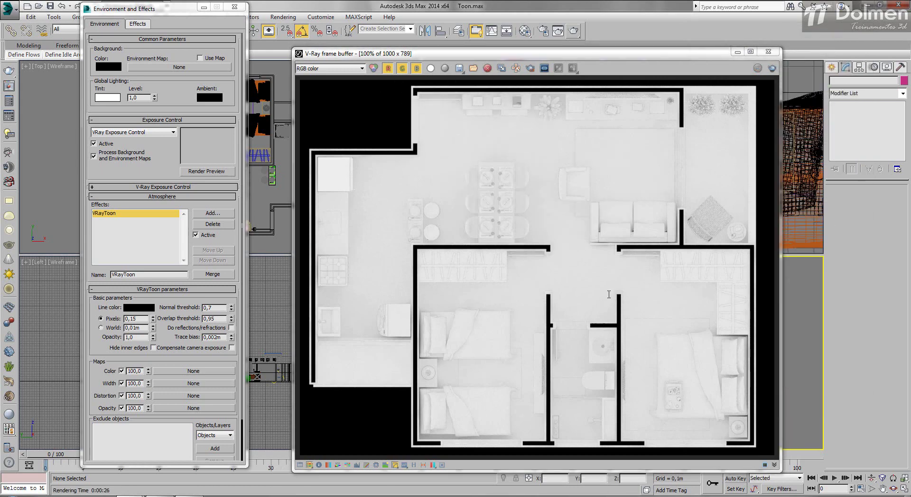
Step: Set the VRayToon line width to 0,75 pixels and render the camera view
text(75)
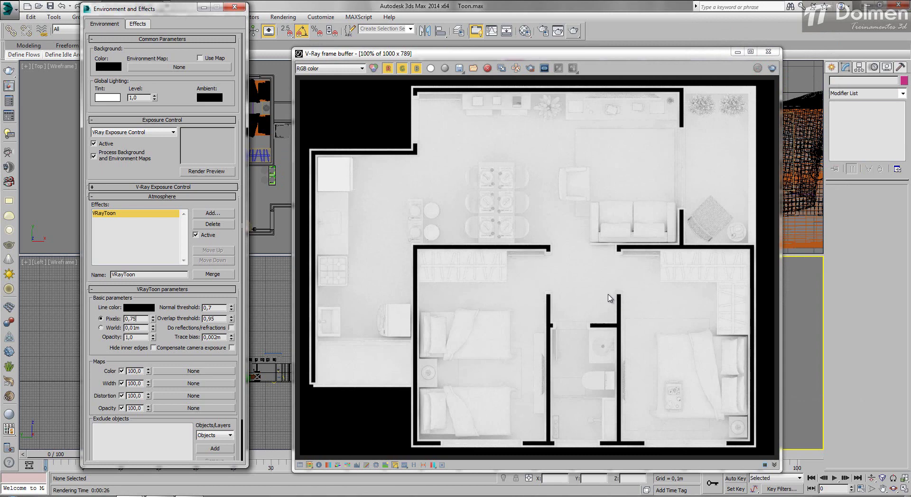
key(Return)
key(shift+q)
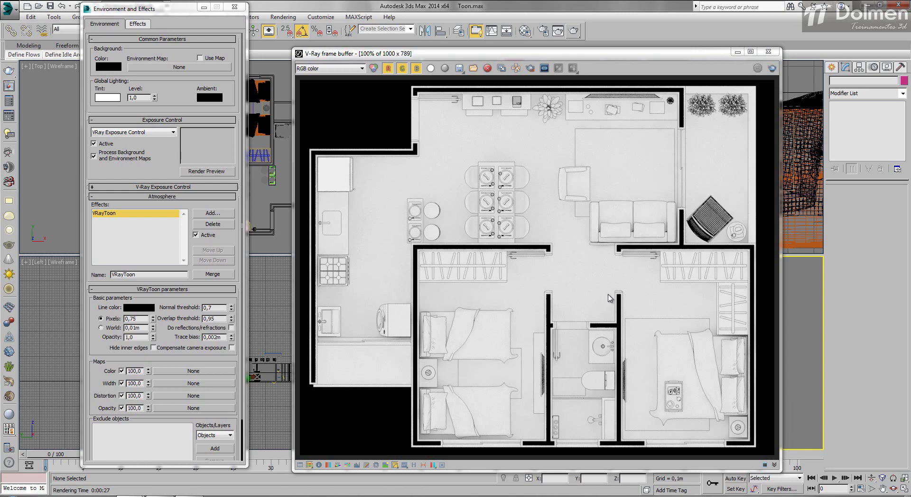
Step: Define a render region in the frame buffer tightly around the dining table and its six chairs
drag(137, 319, 124, 319)
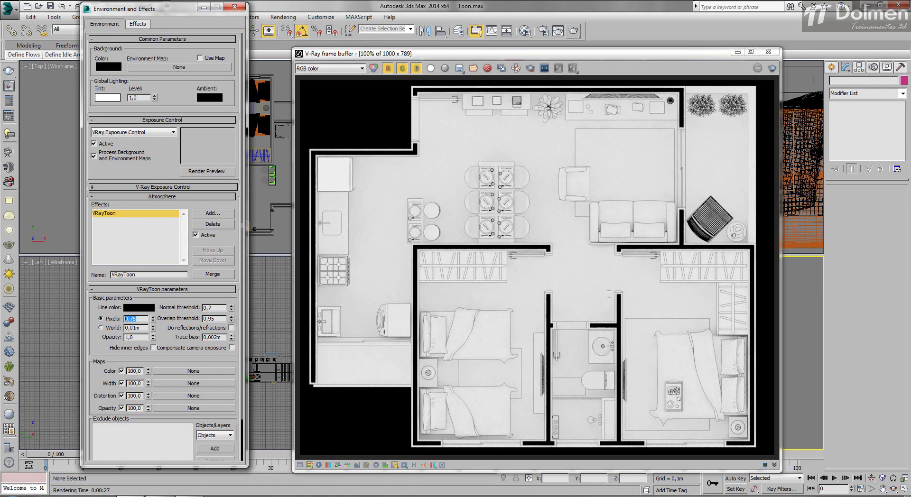
key(Tab)
click(530, 68)
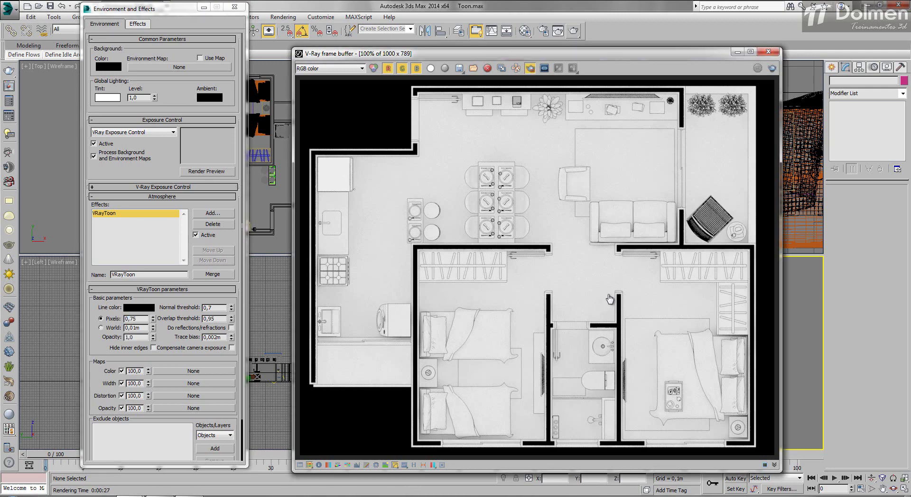
drag(452, 164, 539, 252)
scroll(610, 298, up, 3)
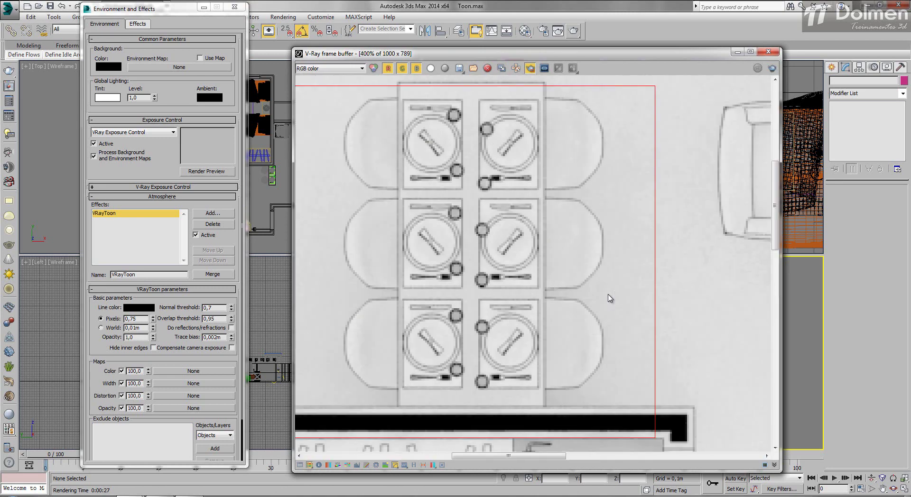
scroll(609, 298, down, 2)
scroll(610, 298, up, 3)
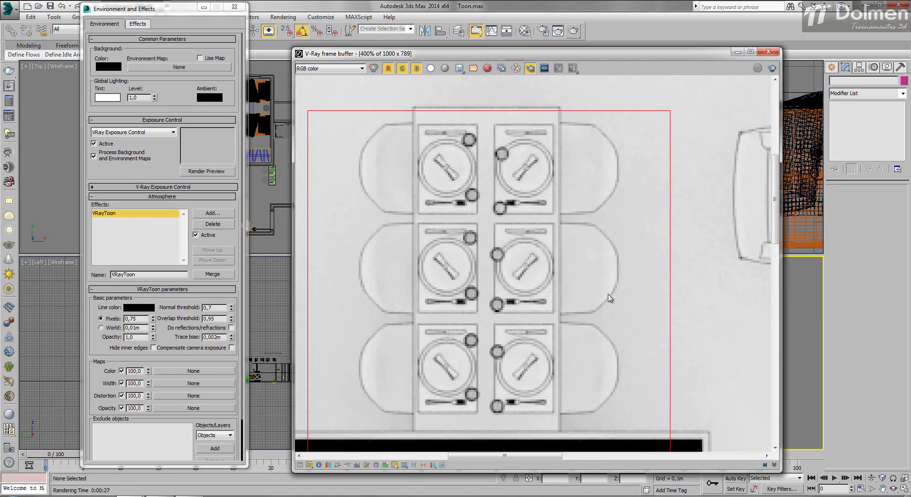
scroll(610, 298, down, 1)
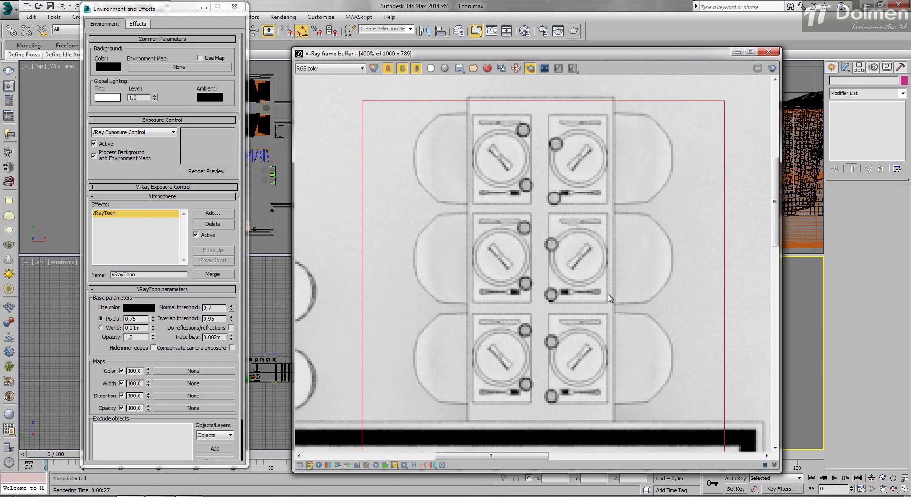
drag(395, 84, 700, 434)
key(shift+q)
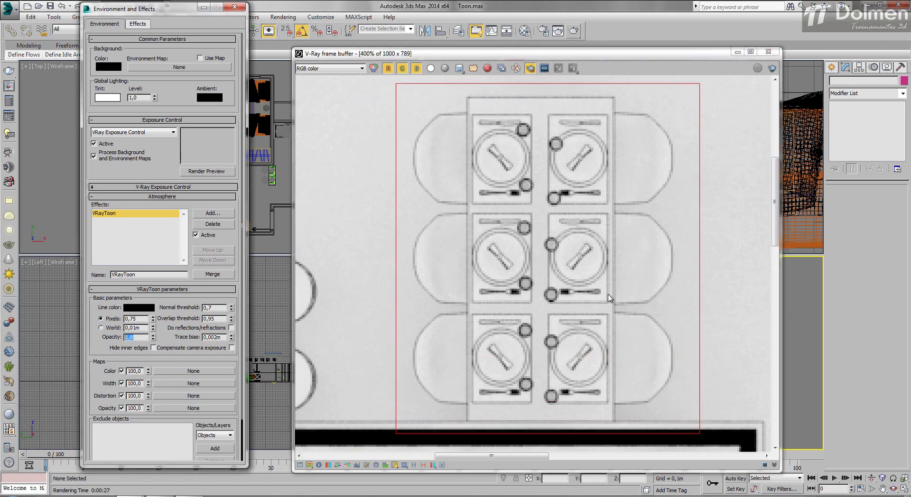
Step: Set the VRayToon opacity to 0,7, render the dining table region, and compare its lines with the rest of the plan
text(,7)
key(Return)
key(shift+q)
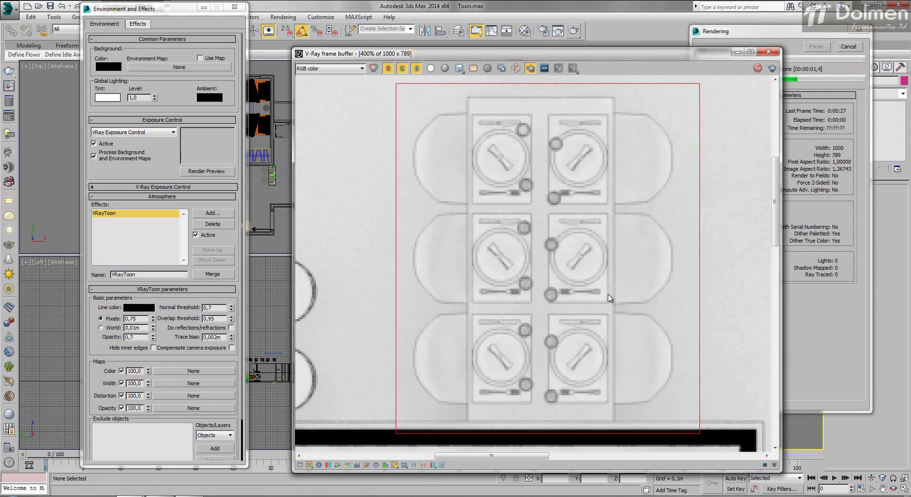
scroll(609, 298, down, 3)
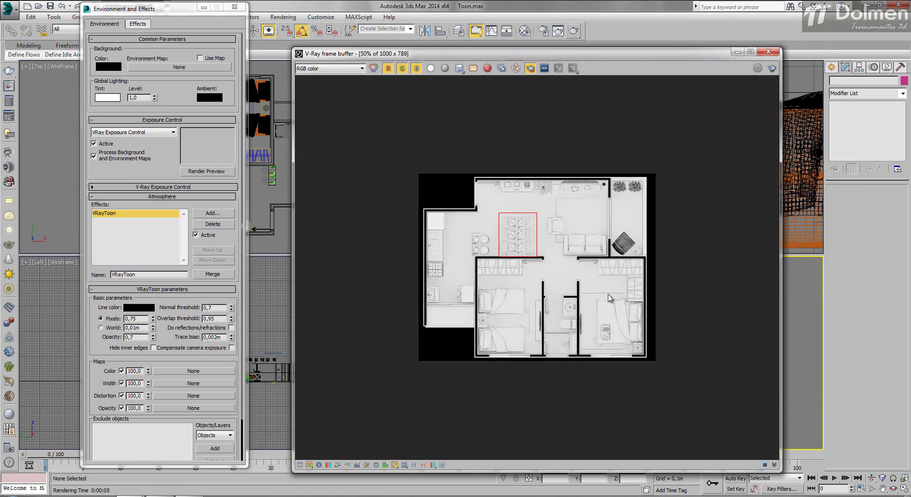
scroll(609, 298, up, 1)
scroll(609, 298, up, 1)
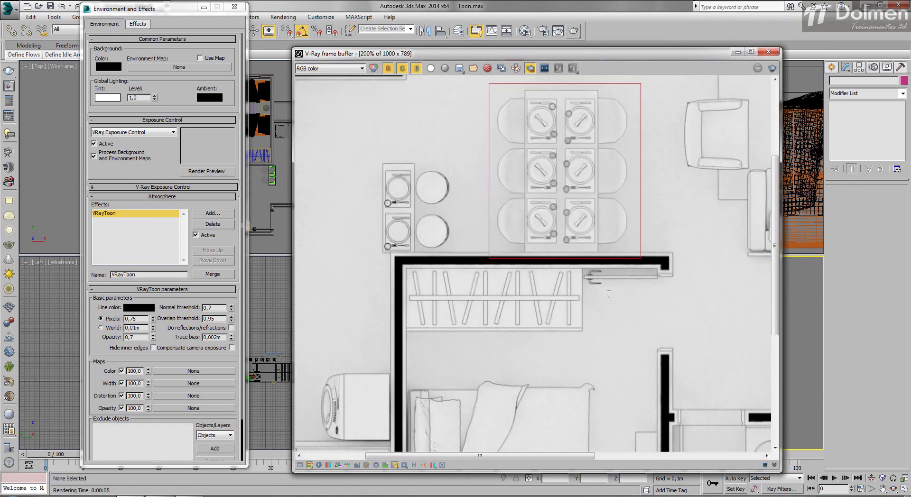
Step: Set the VRayToon opacity to 0,2 and render the dining table region
drag(134, 338, 130, 338)
text(2)
key(Return)
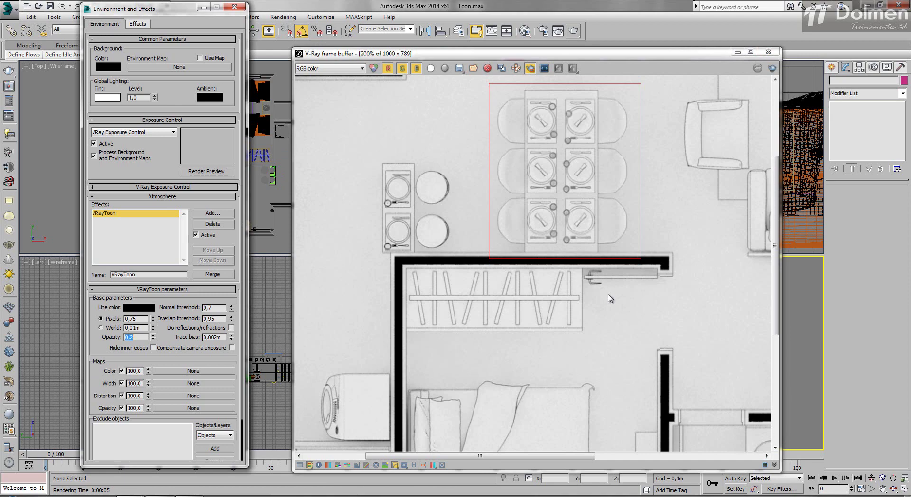
key(shift+q)
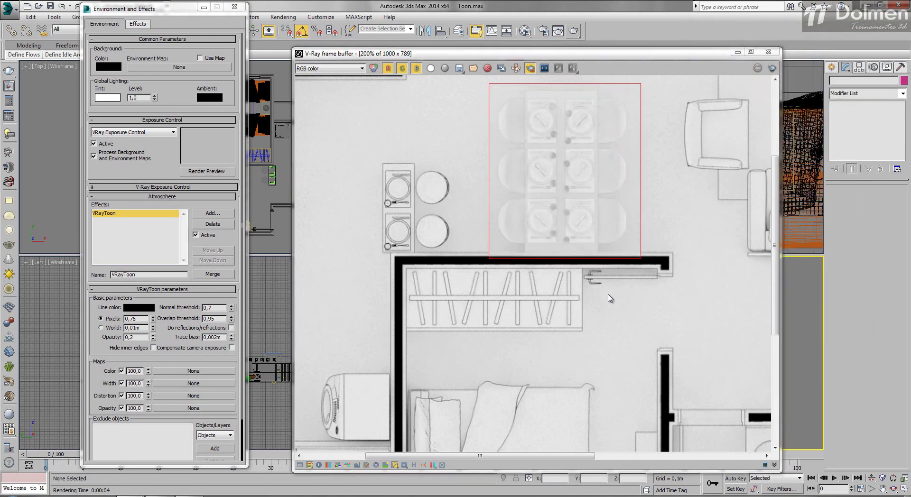
Step: Set the VRayToon opacity to 1,0 and render the dining table region again
middle_drag(567, 232, 609, 295)
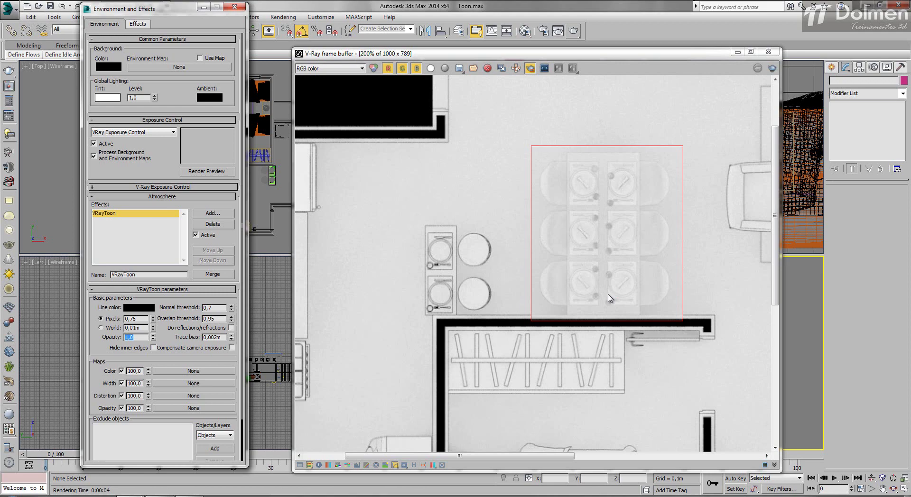
key(F9)
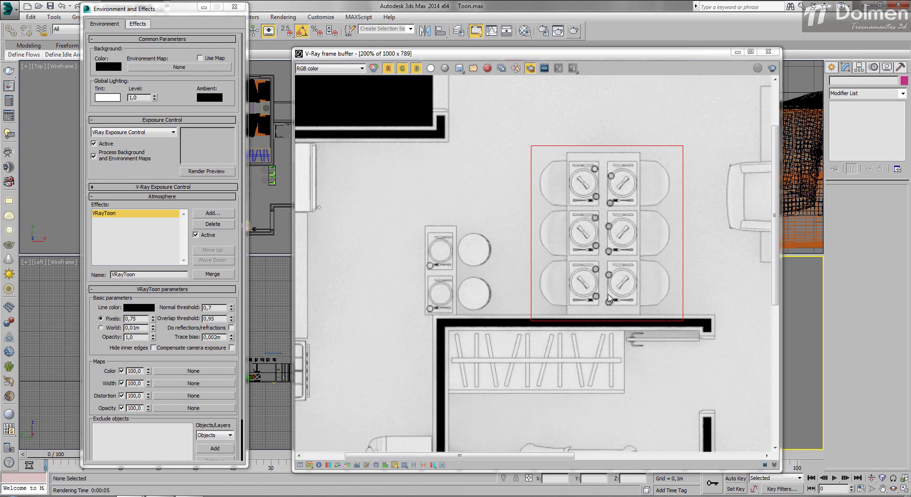
double_click(208, 308)
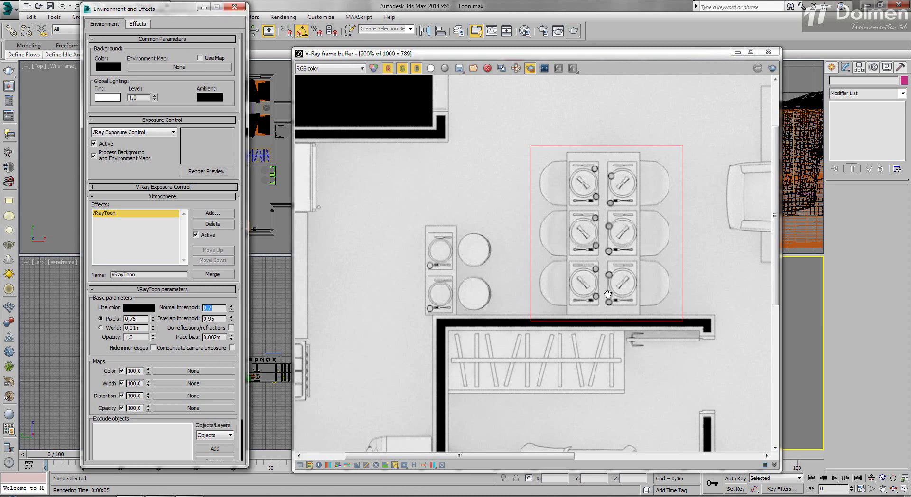
key(Tab)
middle_drag(523, 294, 608, 295)
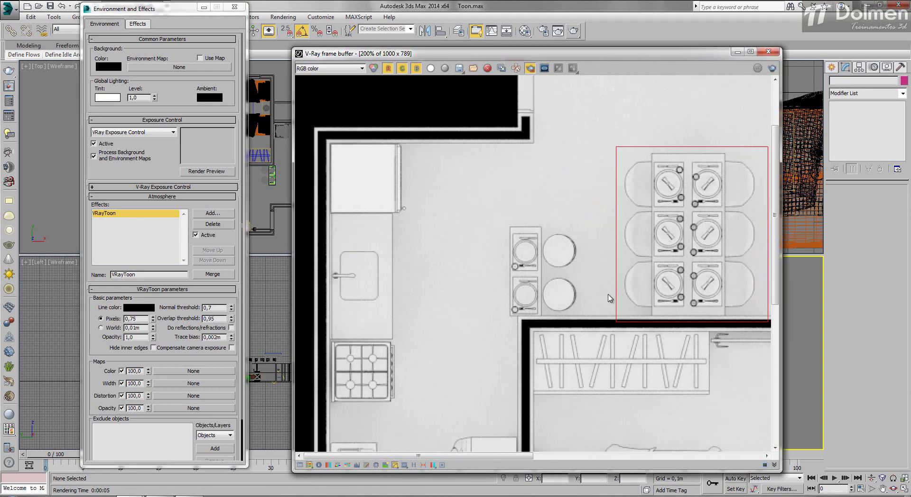
Step: Test a red VRayToon line color with a render of the dining table region, and restore the line color to black
click(139, 308)
drag(261, 71, 263, 67)
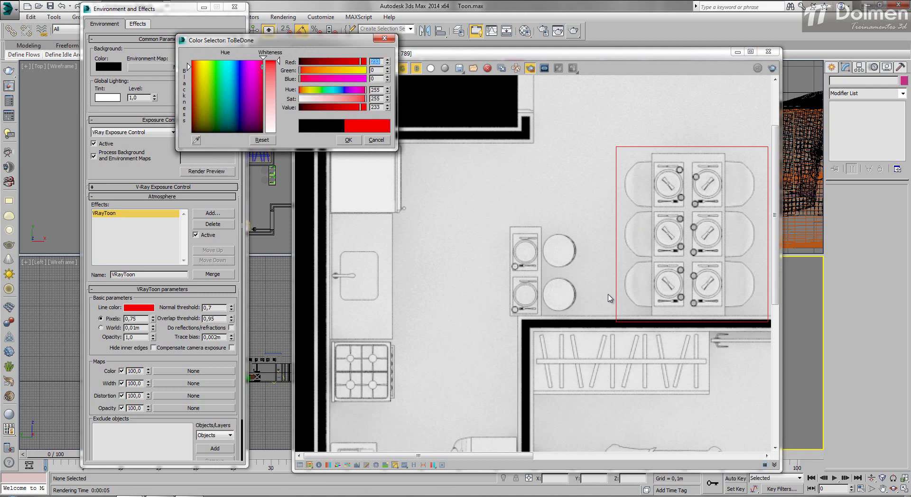
key(shift+q)
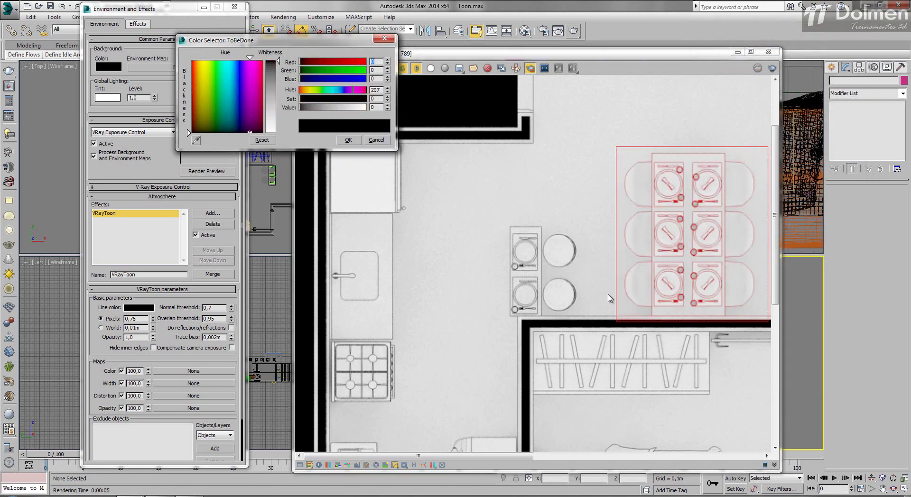
key(Return)
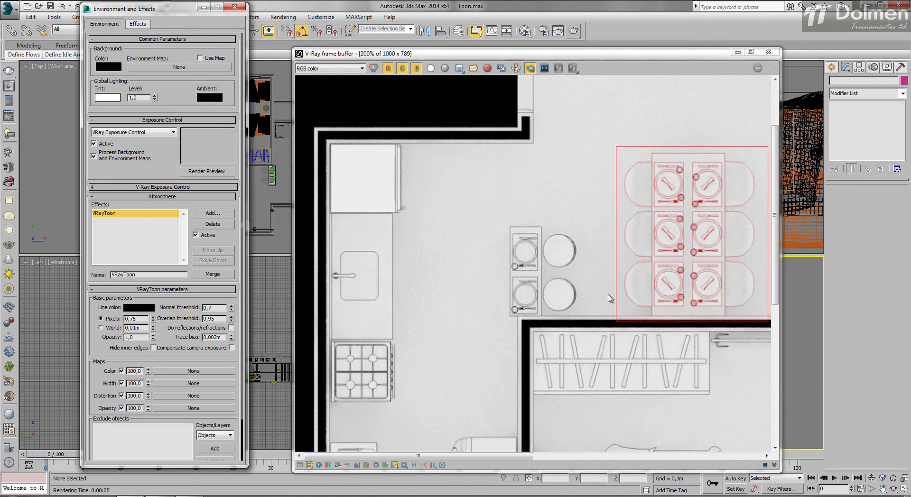
Step: Test a VRayToon normal threshold of 0,0 with a render of the dining table region, and restore the threshold to 0,7
key(shift+q)
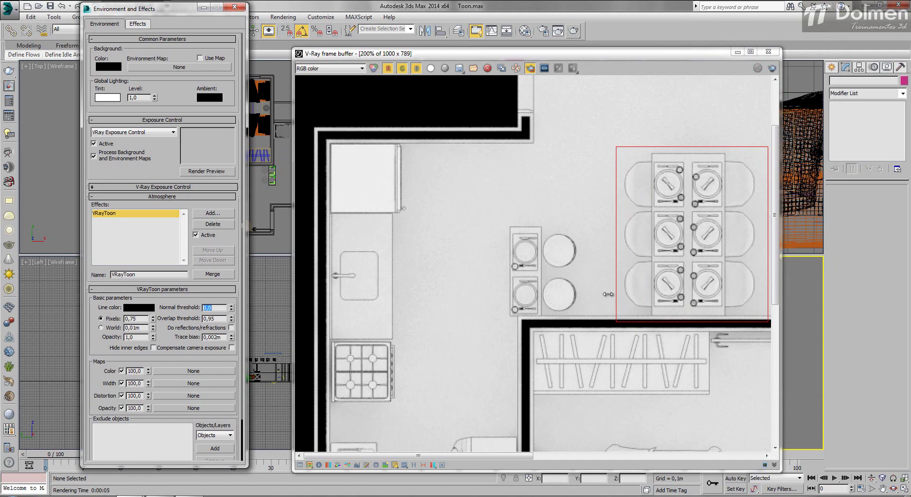
key(shift+q)
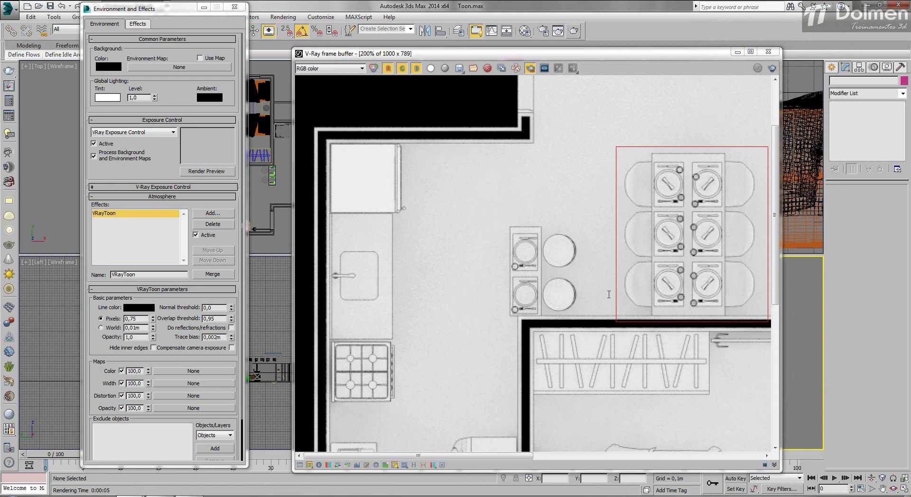
drag(209, 308, 609, 294)
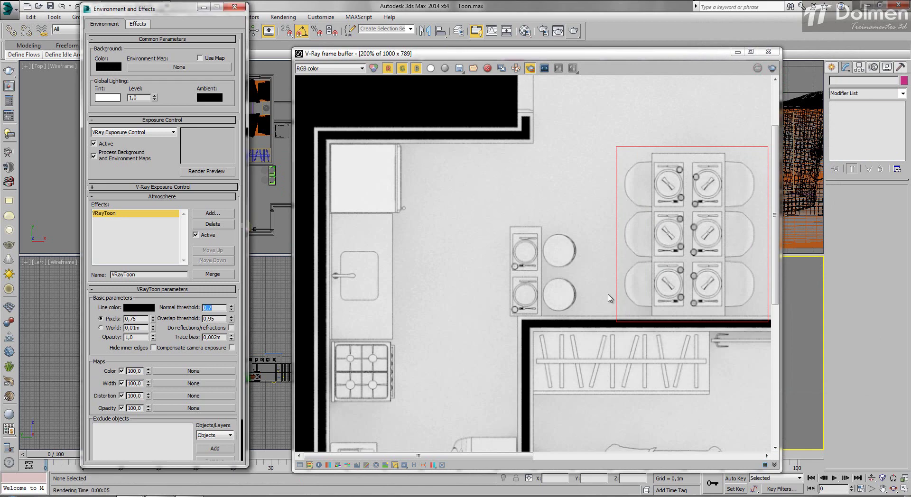
key(Tab)
key(shift+q)
Step: Mark a render region around the two plants on the balcony beside the living room
scroll(609, 297, down, 2)
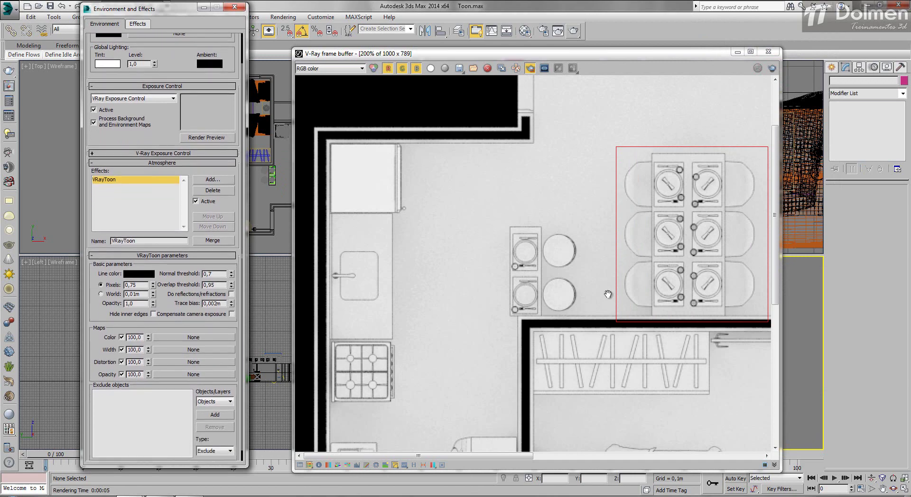
scroll(609, 294, down, 1)
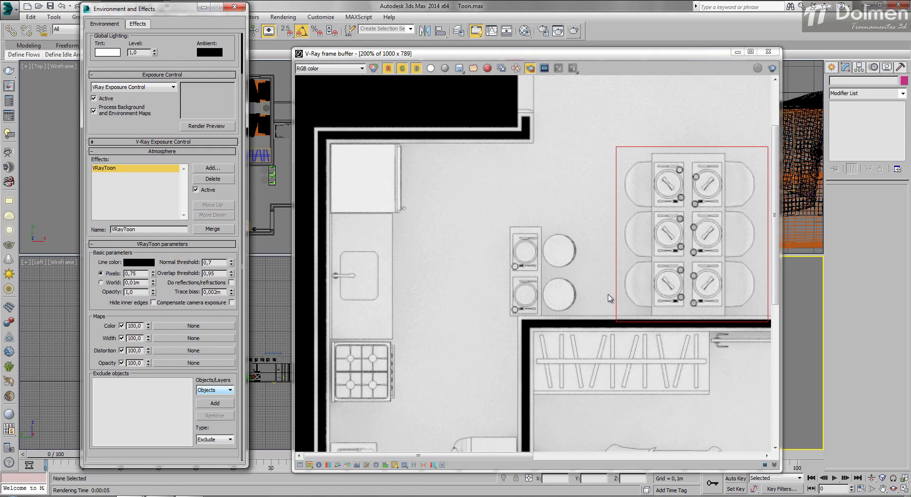
mouse_move(650, 282)
mouse_down()
mouse_move(601, 302)
mouse_move(461, 314)
mouse_up()
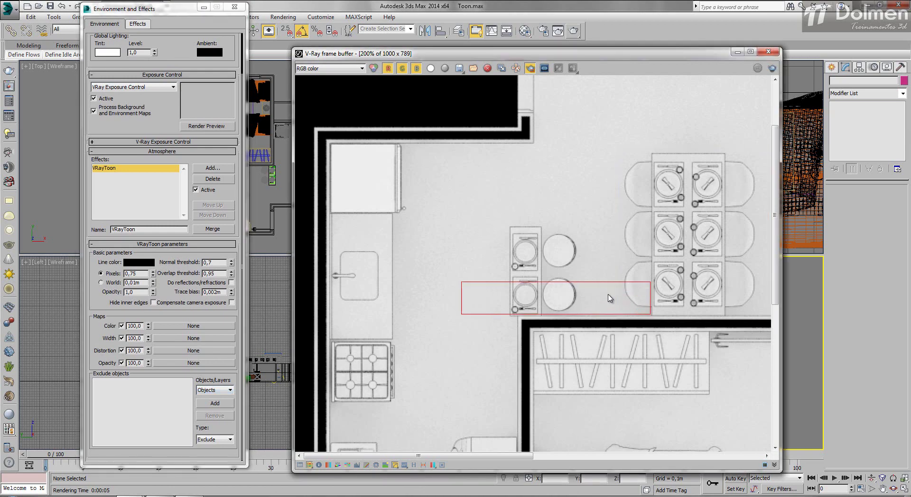
scroll(611, 299, down, 3)
scroll(611, 298, up, 2)
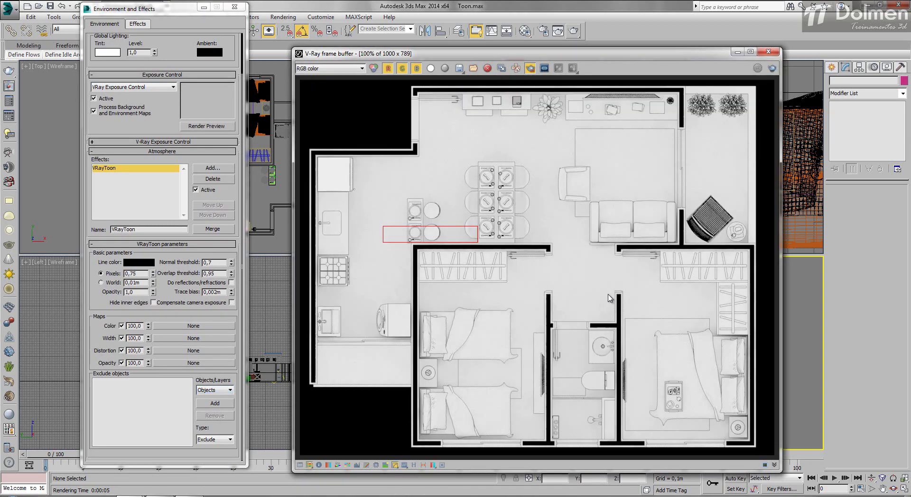
scroll(610, 298, up, 2)
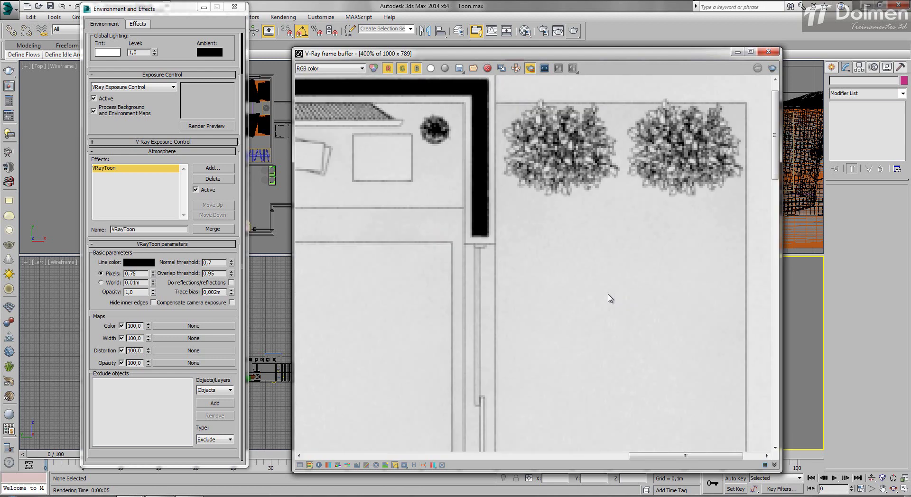
scroll(610, 299, down, 1)
drag(597, 88, 748, 163)
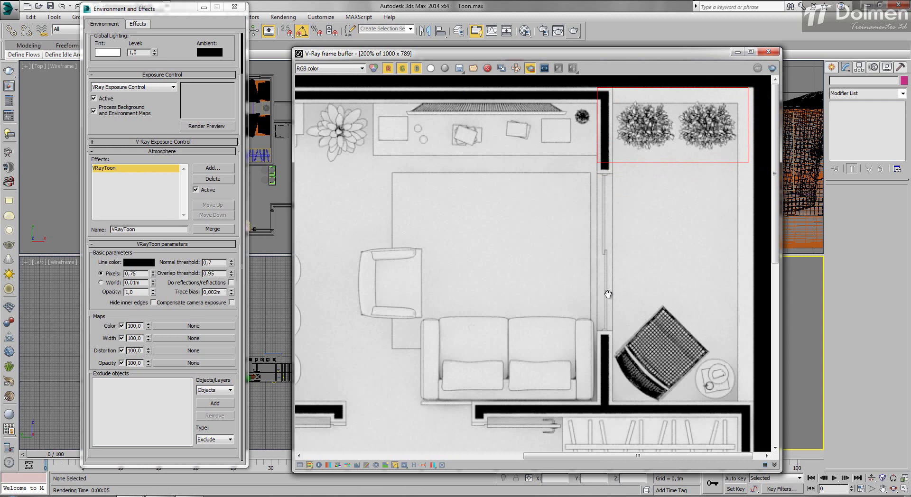
Step: Review the Objects/Layers and Exclude/Include choices of the VRayToon exclusion list, keeping Objects and Exclude
click(215, 391)
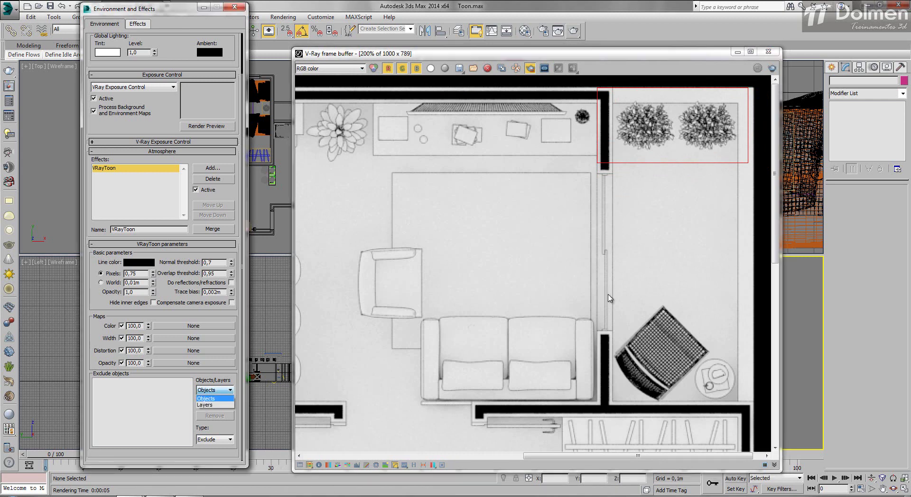
click(215, 390)
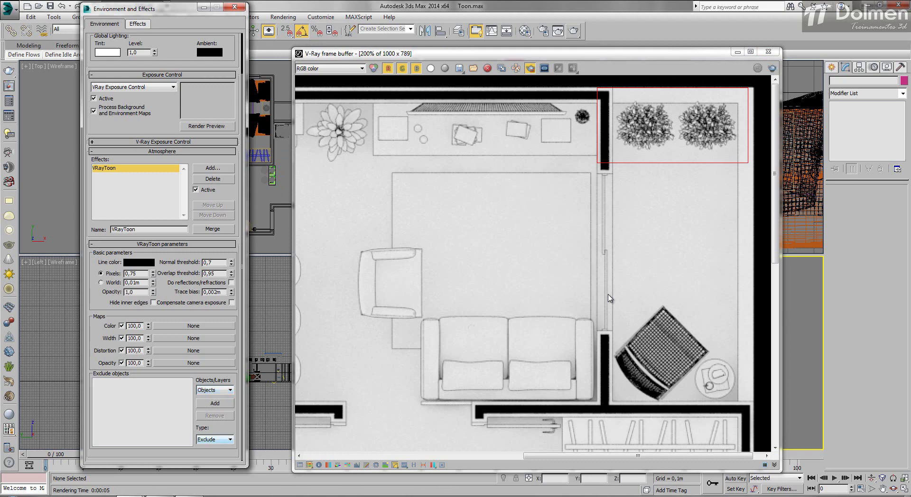
click(215, 439)
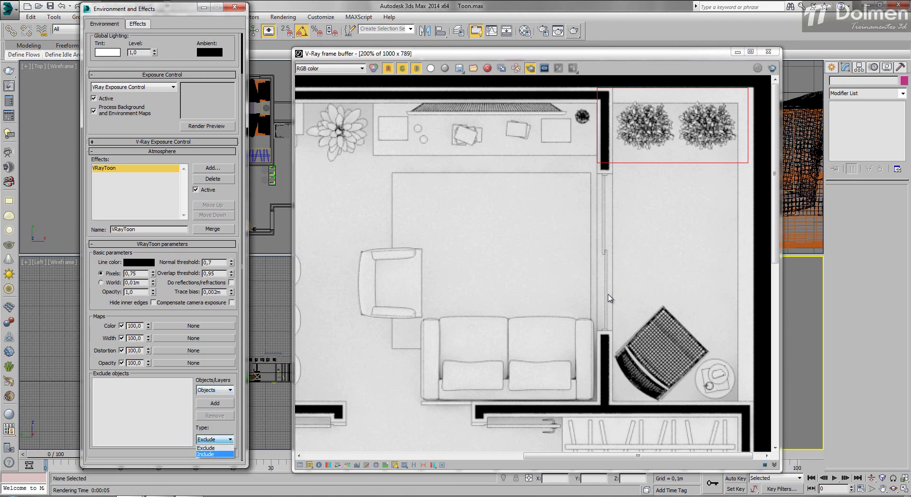
click(214, 449)
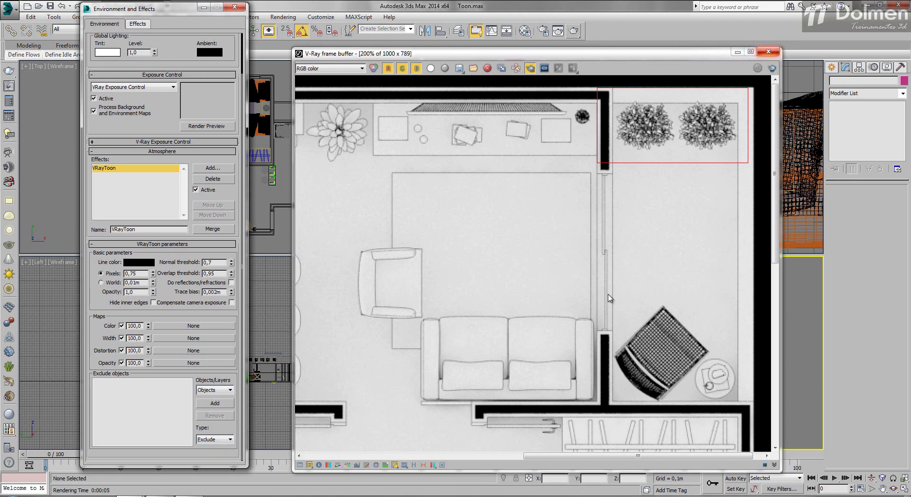
Step: Set the VRayToon object list type to Include and add the living room rug, Plane020, to it
click(769, 51)
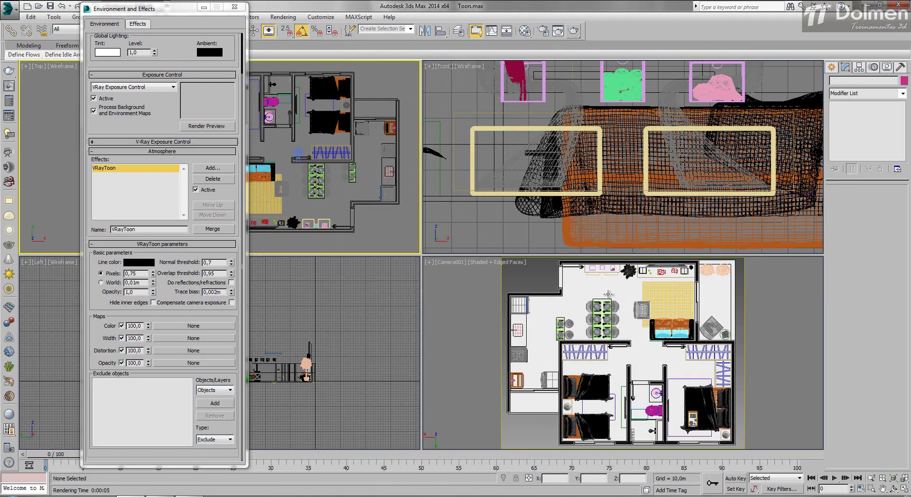
middle_drag(317, 152, 339, 153)
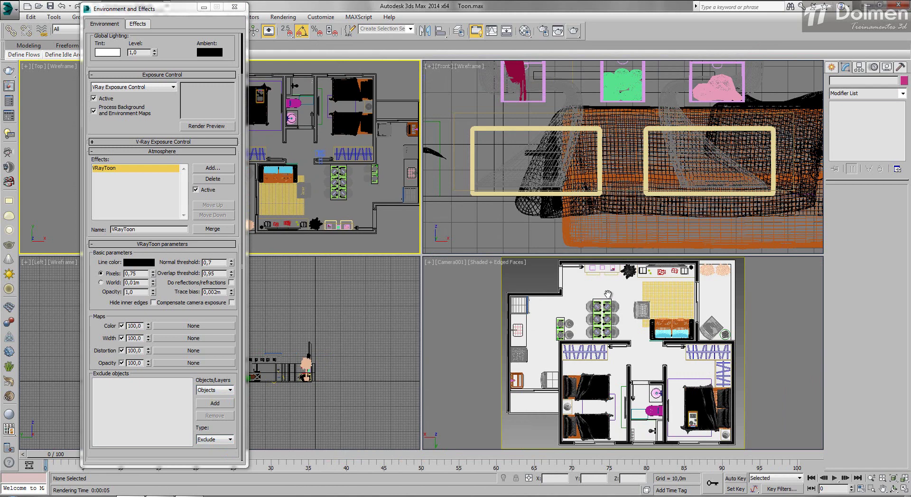
click(215, 439)
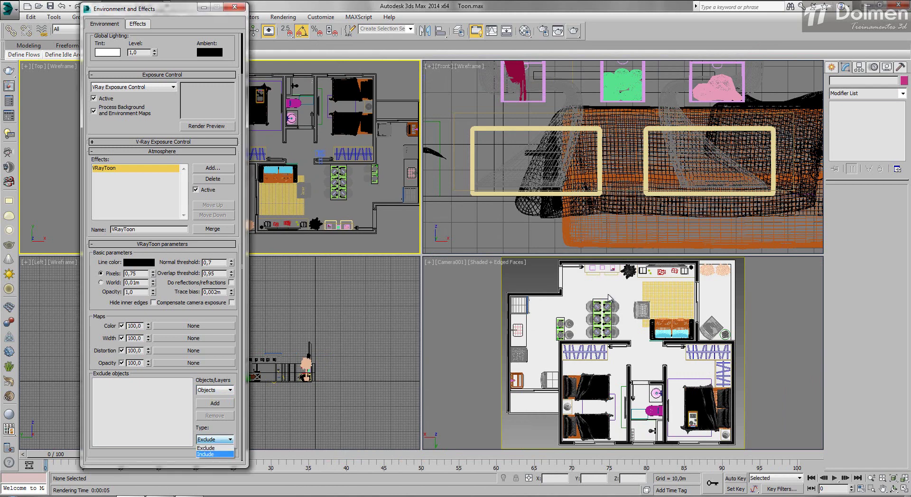
click(215, 454)
click(214, 404)
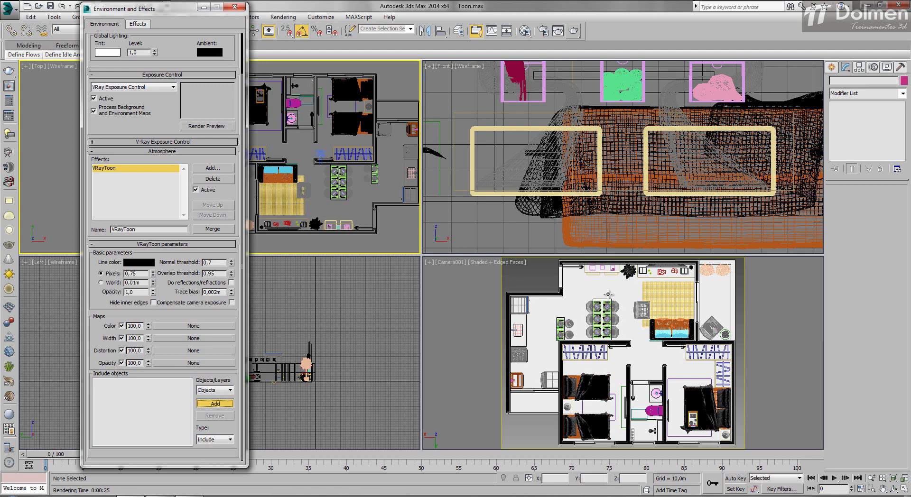
key(h)
click(609, 294)
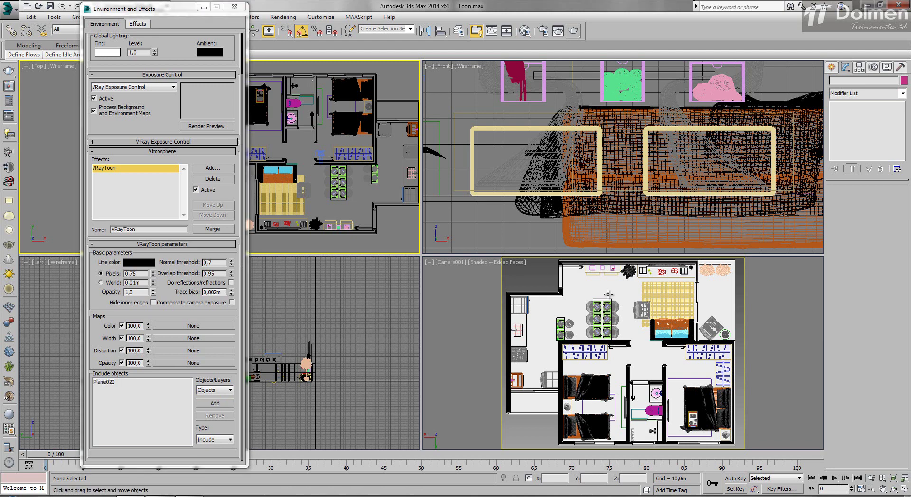
click(608, 295)
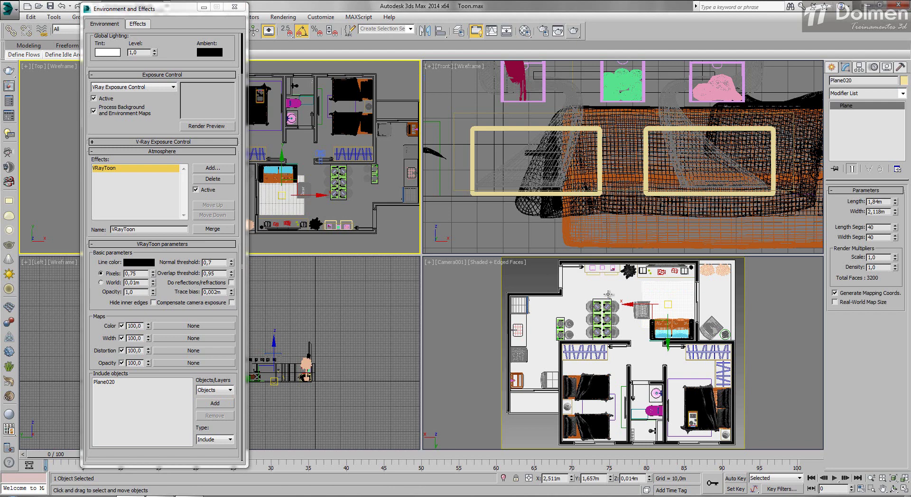
right_click(608, 295)
Step: Turn off the render region and render the whole floor plan with only the rug included in VRayToon
key(shift+q)
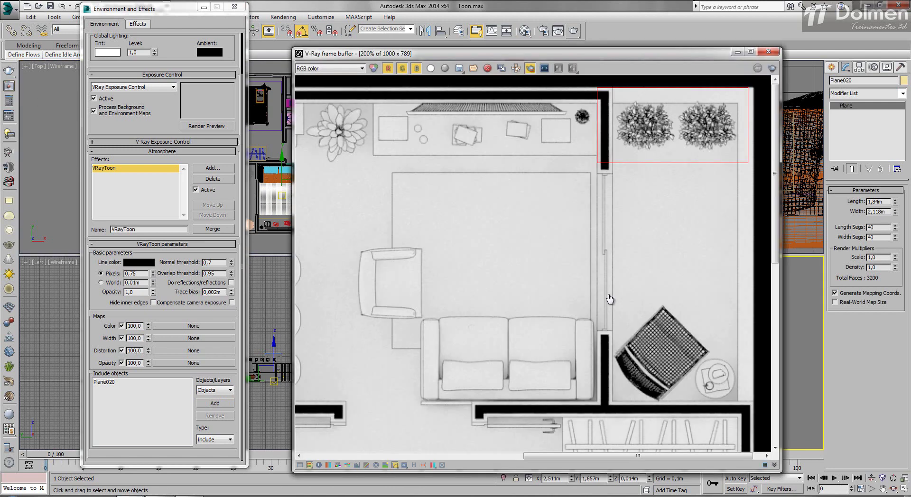
key(shift+q)
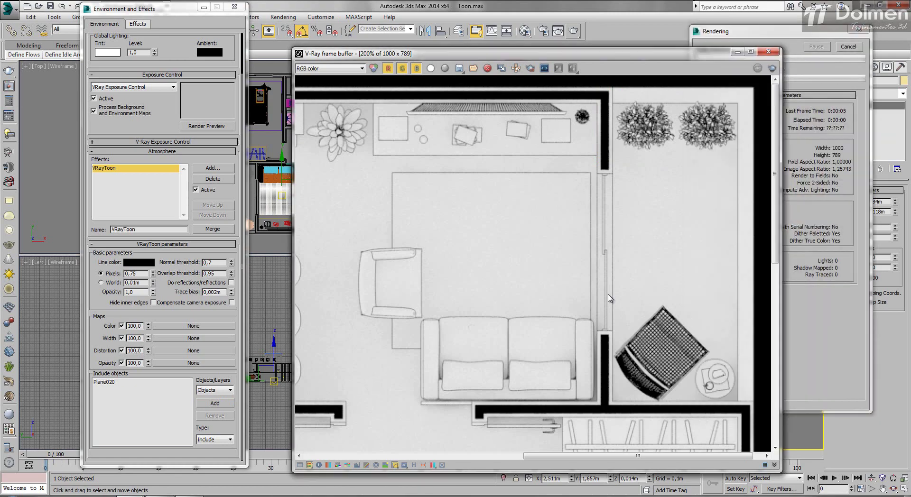
scroll(610, 299, down, 1)
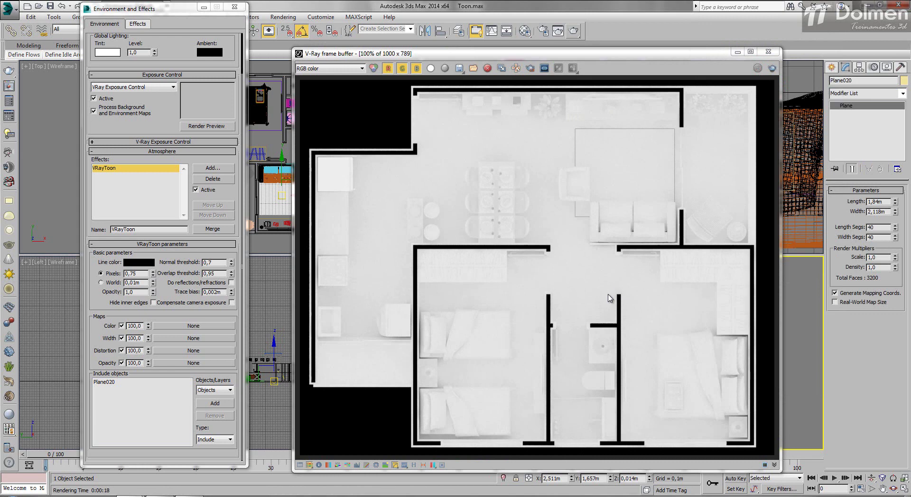
Step: Remove Plane020 from the VRayToon include list and set the list type back to Exclude
click(114, 382)
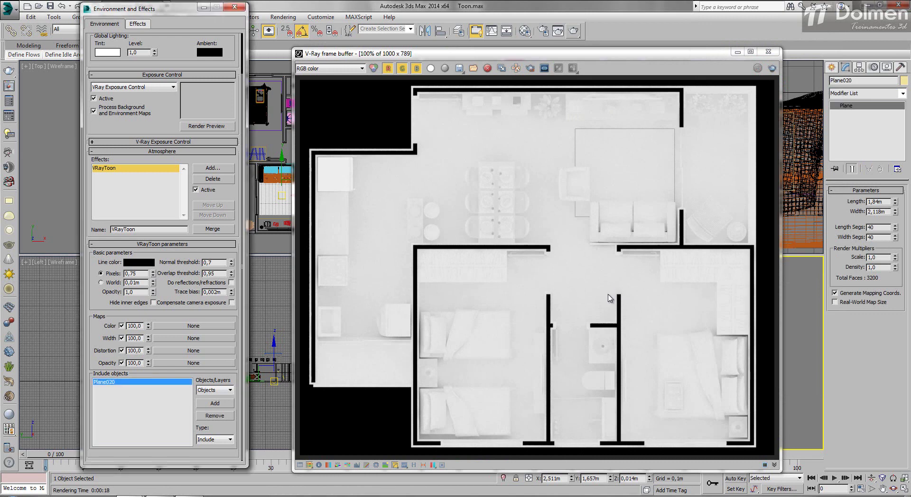
click(215, 416)
click(214, 440)
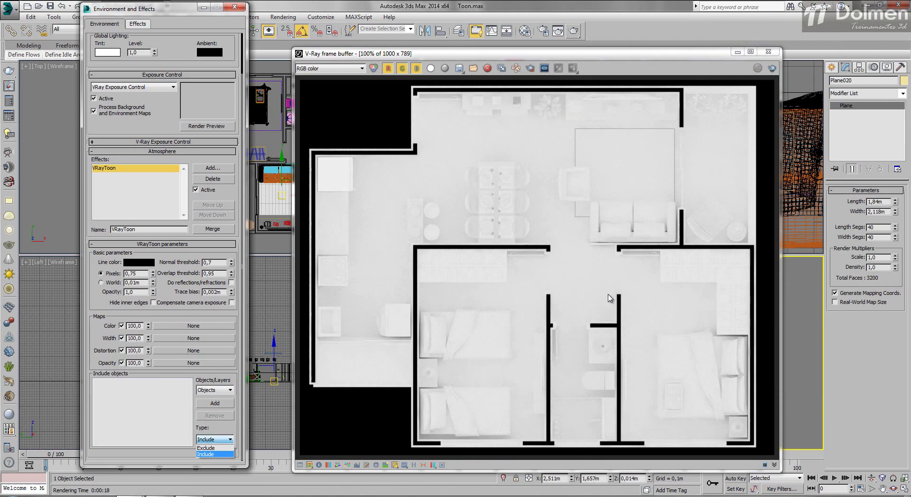
click(213, 453)
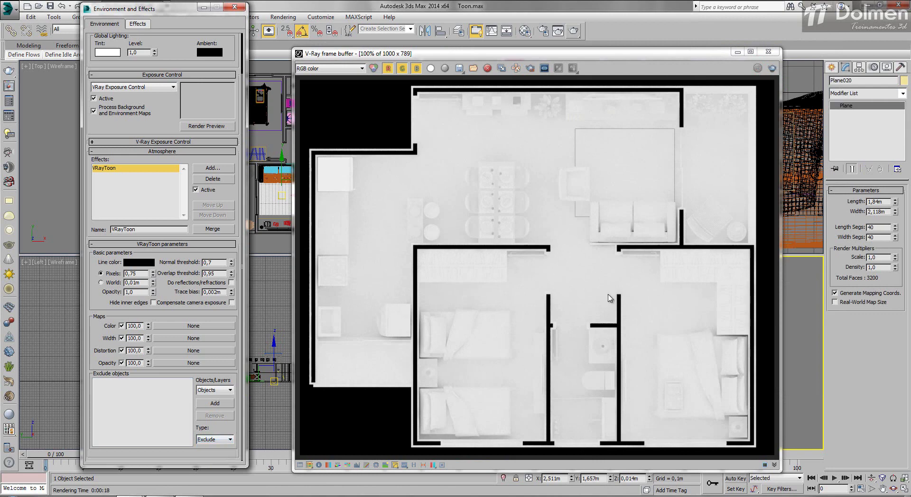
Step: Add the two balcony plants, 1141 and 1142, to the VRayToon exclude list from the Top view
drag(560, 54, 610, 235)
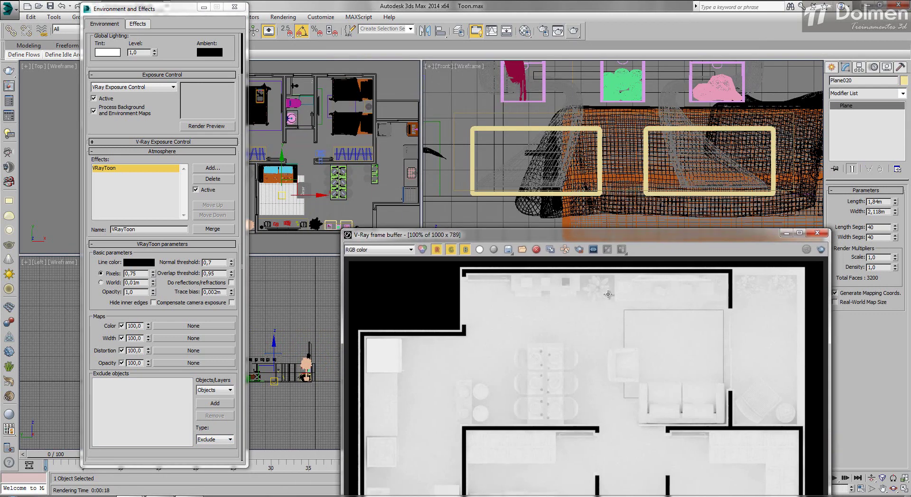
middle_drag(290, 188, 343, 168)
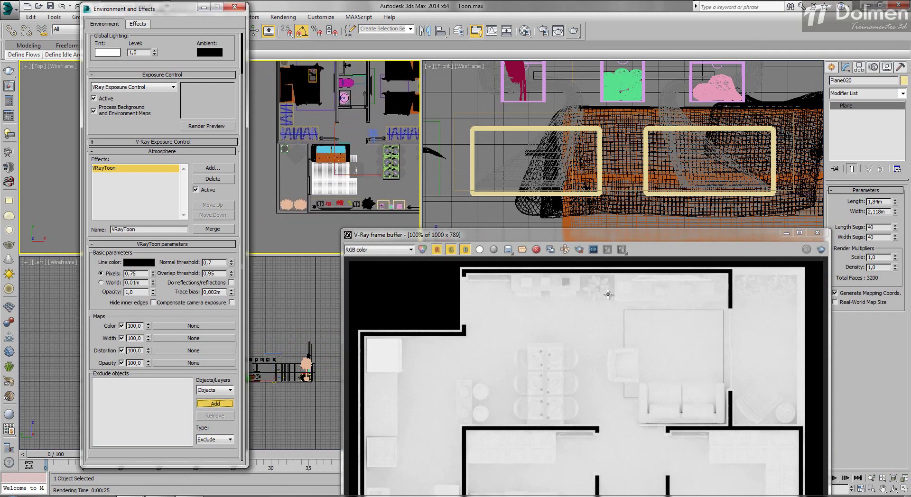
click(608, 294)
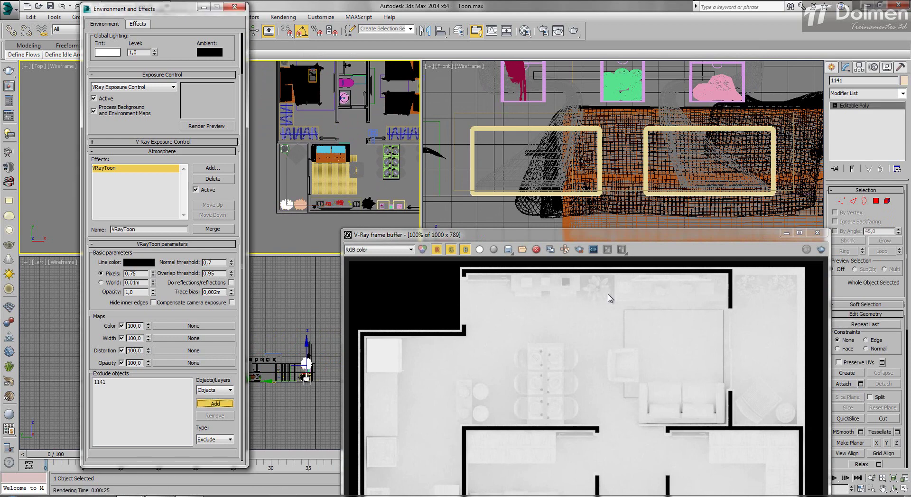
click(608, 294)
Step: Browse the by-name object list for exclusion picking, close it without a choice and end the picking
key(h)
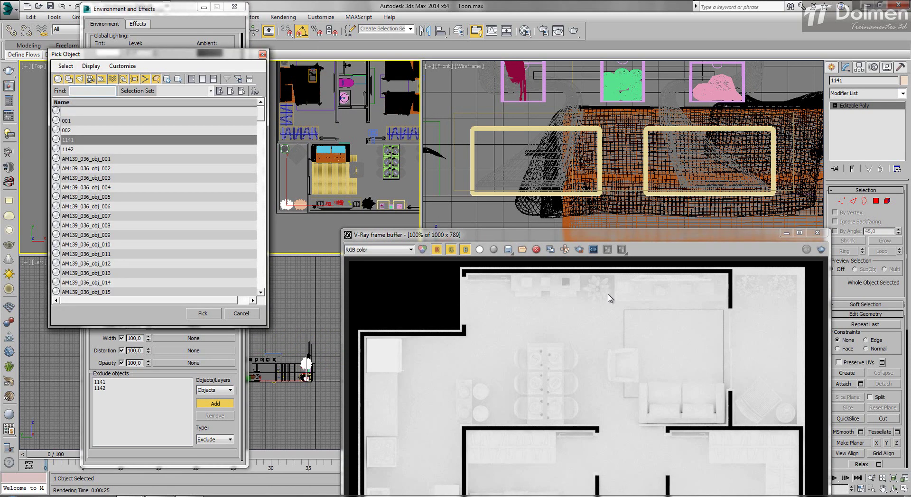
scroll(610, 298, down, 20)
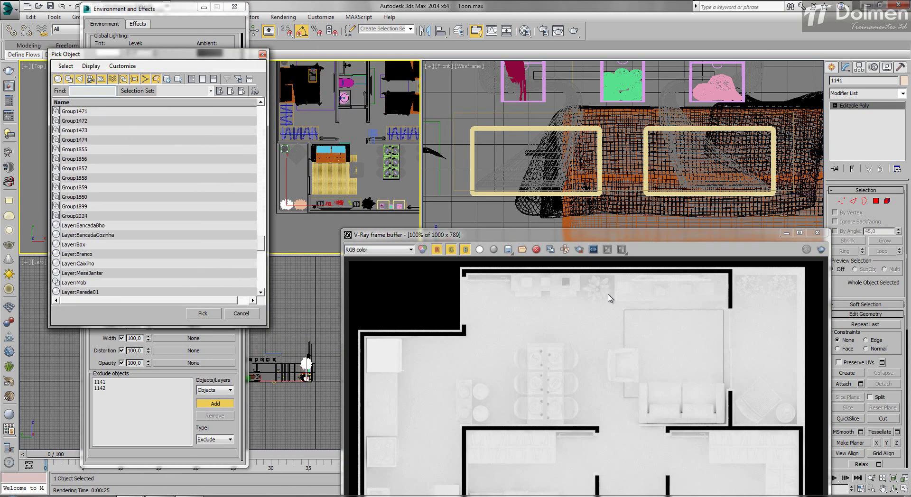
scroll(610, 299, up, 20)
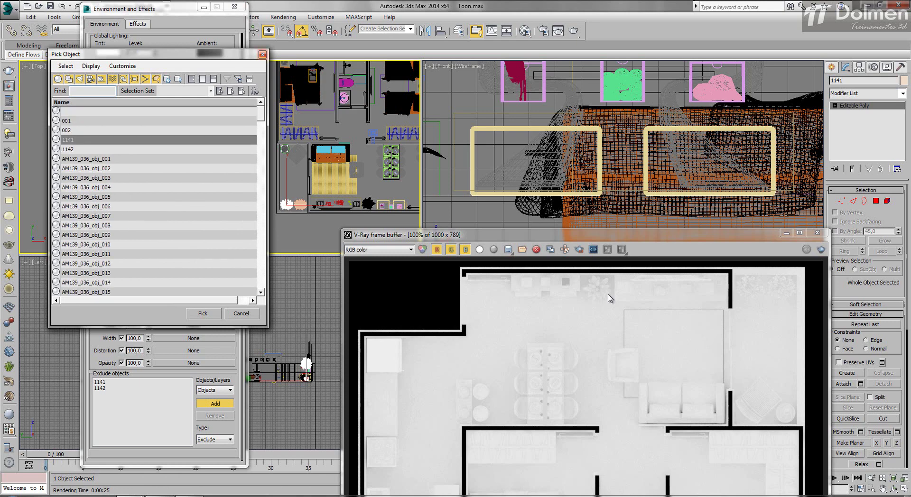
key(Escape)
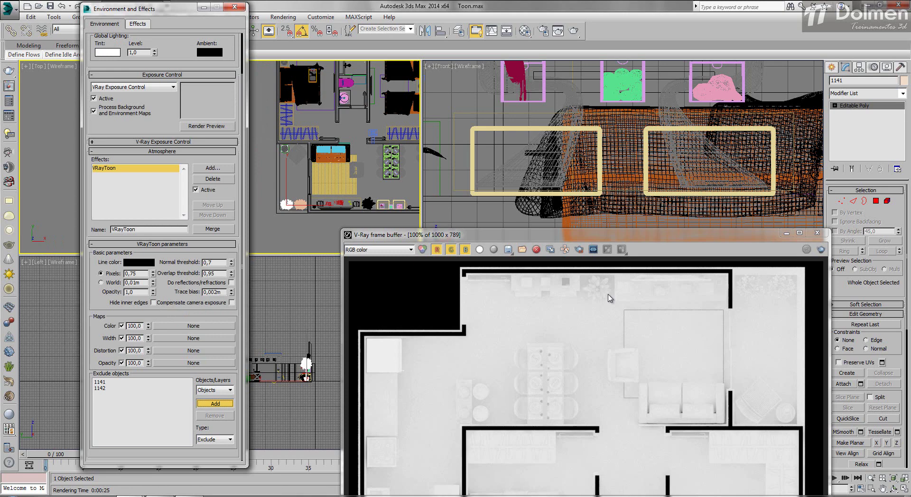
key(Escape)
Step: Render the whole floor plan with both balcony plants excluded from the VRayToon lines
mouse_move(569, 235)
mouse_down()
mouse_move(454, 101)
mouse_move(480, 59)
mouse_up()
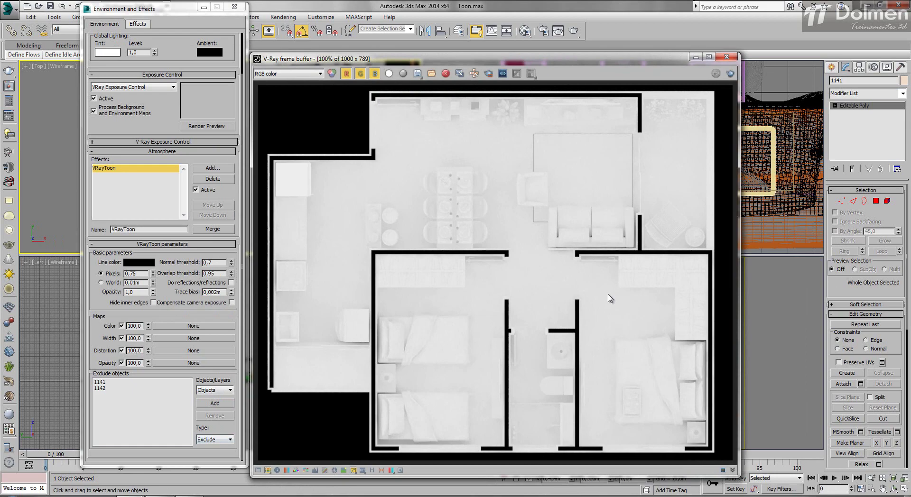
key(shift+q)
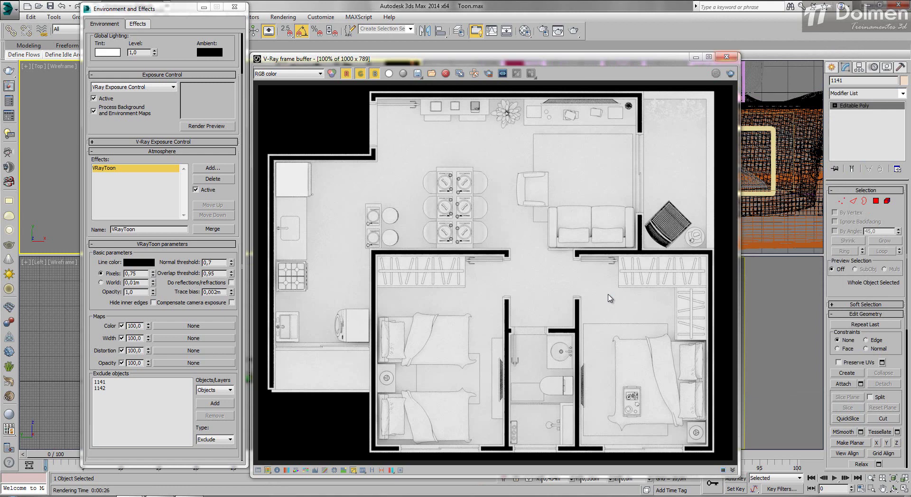
Step: Remove plants 1141 and 1142 from the VRayToon exclude list, then close the environment settings and the frame buffer
click(100, 382)
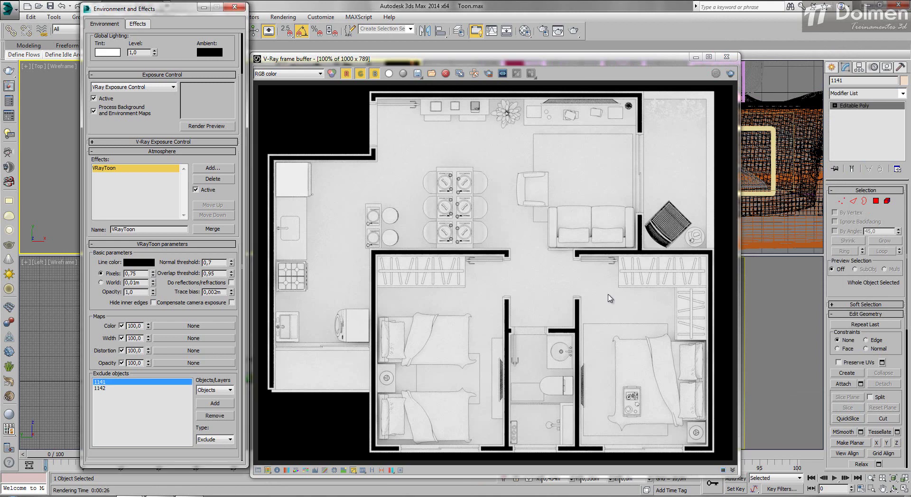
click(214, 416)
click(100, 382)
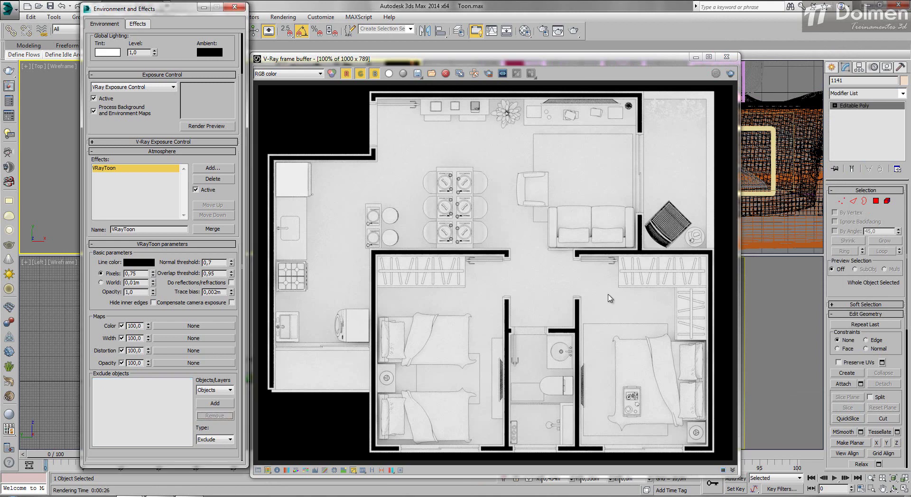
click(234, 7)
click(727, 57)
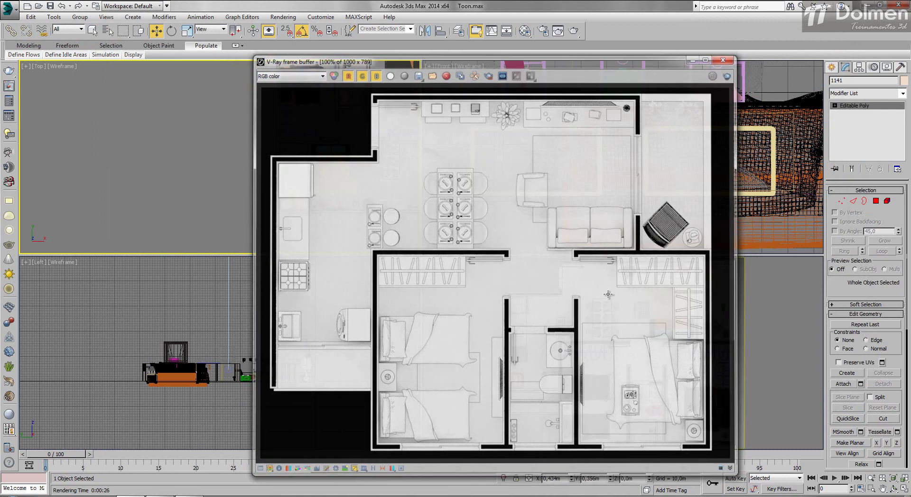
Step: Orbit Camera001 from the top-down view to a tilted view of the floor plan and start a test render
right_click(608, 295)
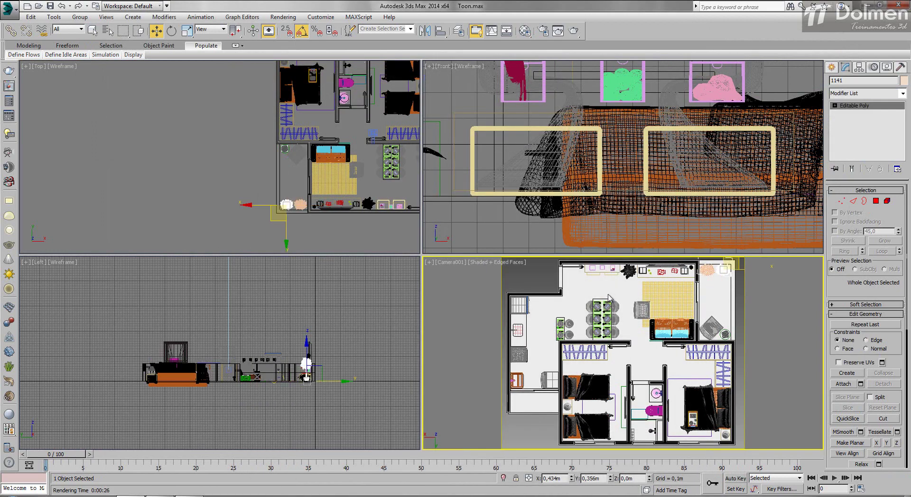
click(894, 489)
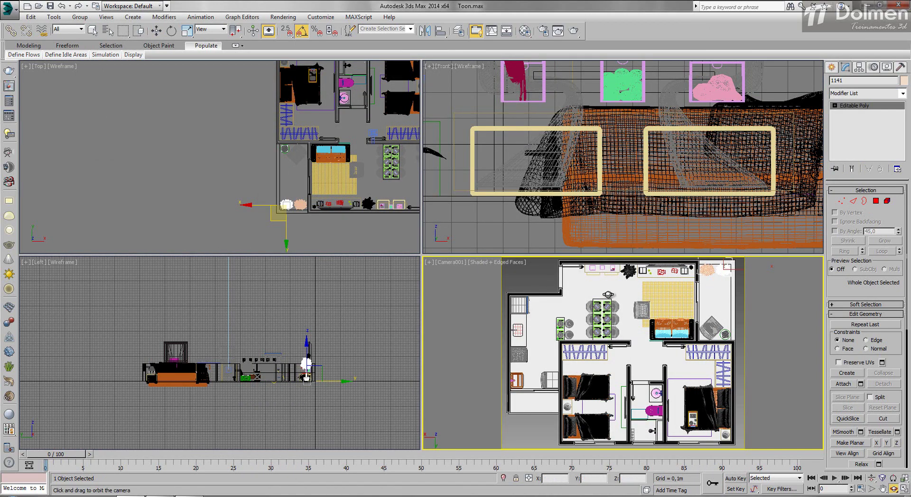
drag(608, 294, 609, 278)
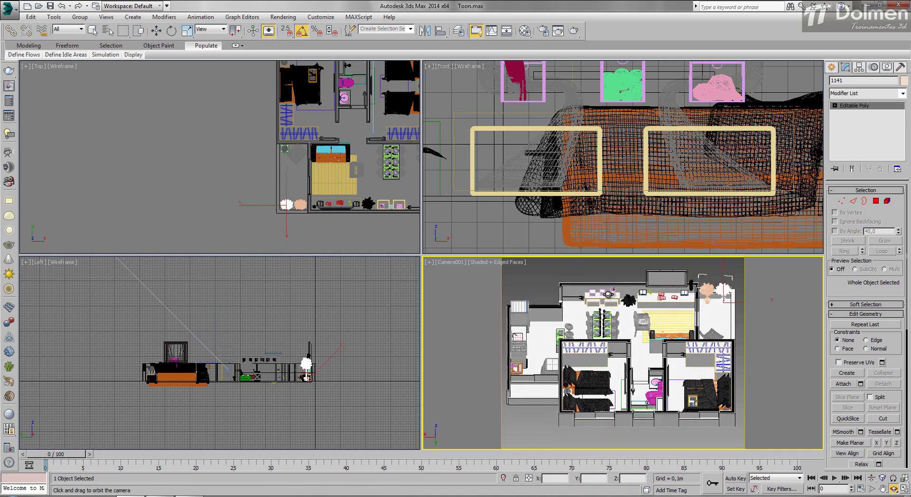
key(shift+q)
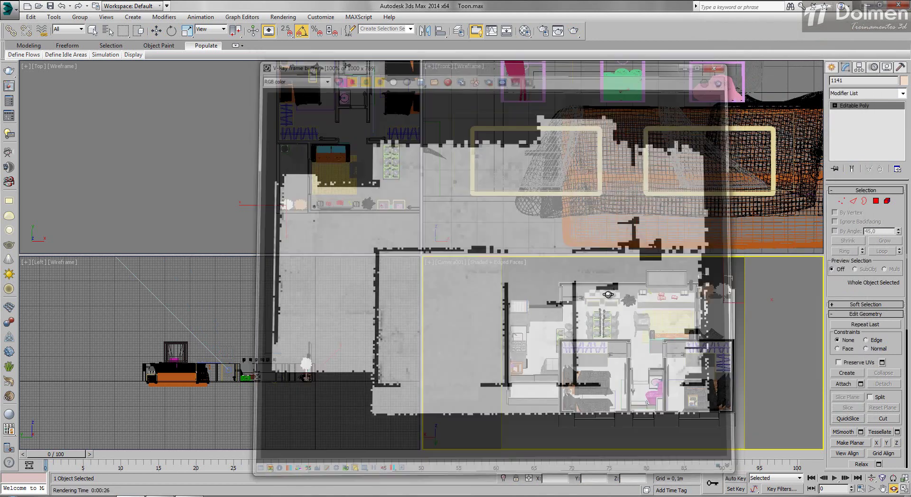
Step: Select Camera001 in the Left view, turn off its orthographic projection and orbit it to an angled perspective of the apartment
scroll(203, 343, down, 5)
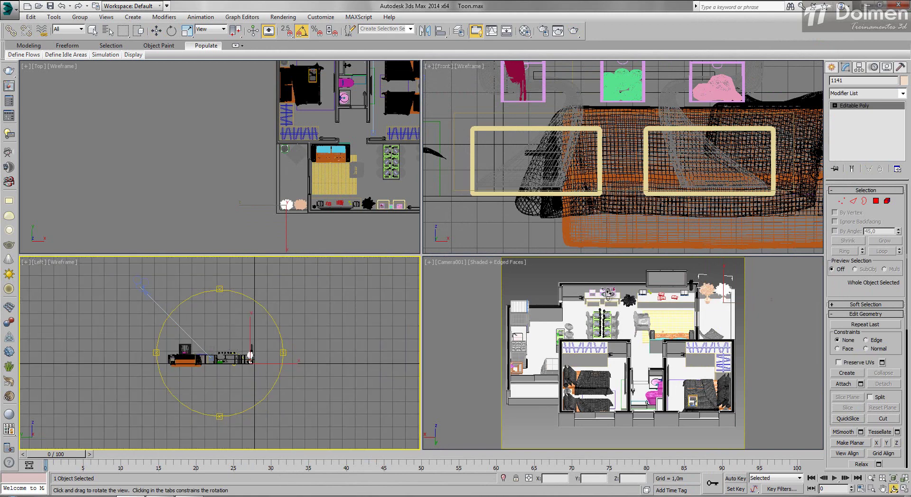
key(w)
click(141, 287)
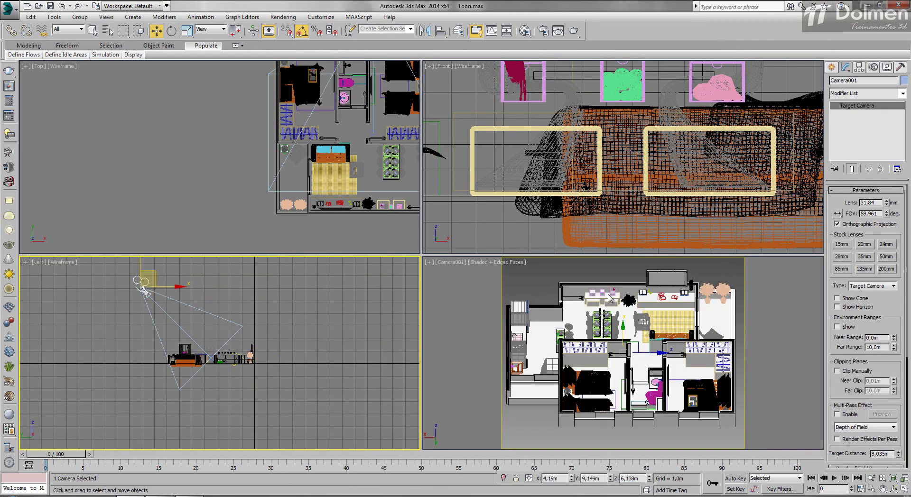
middle_drag(608, 295, 603, 282)
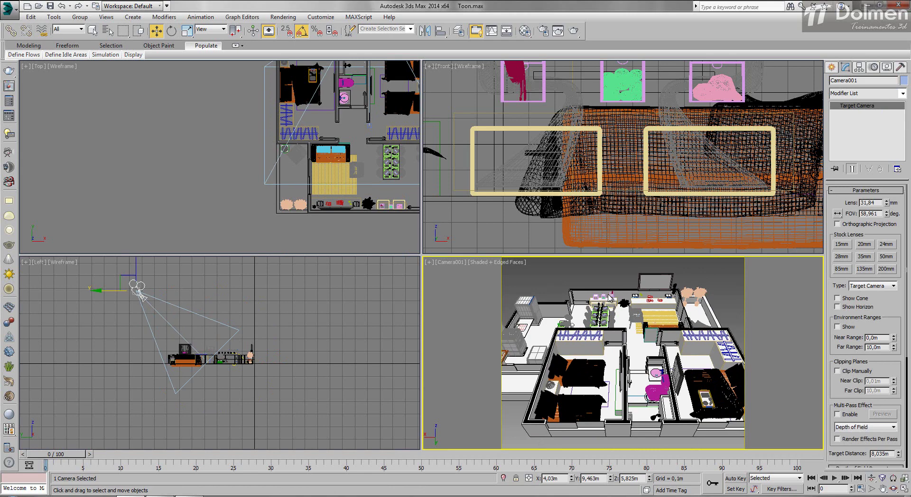
Step: Render the angled perspective of the apartment and inspect the toon lines around the dining table
key(shift+q)
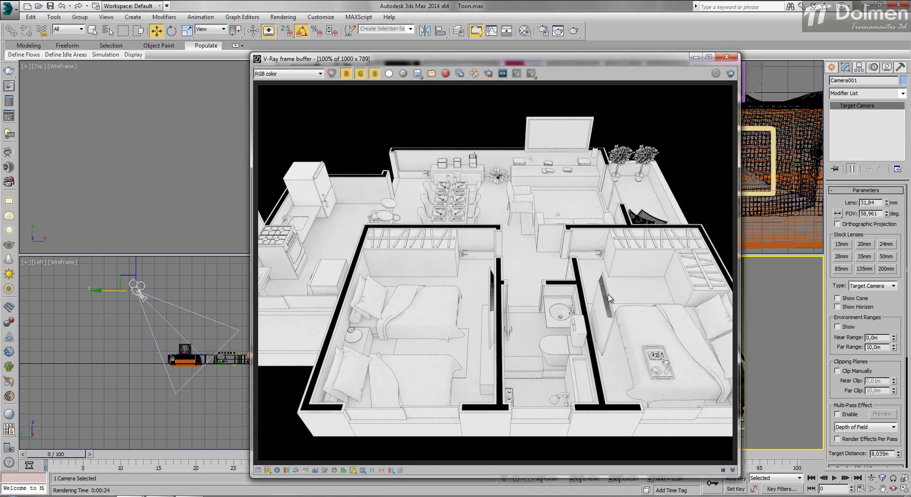
scroll(609, 298, up, 2)
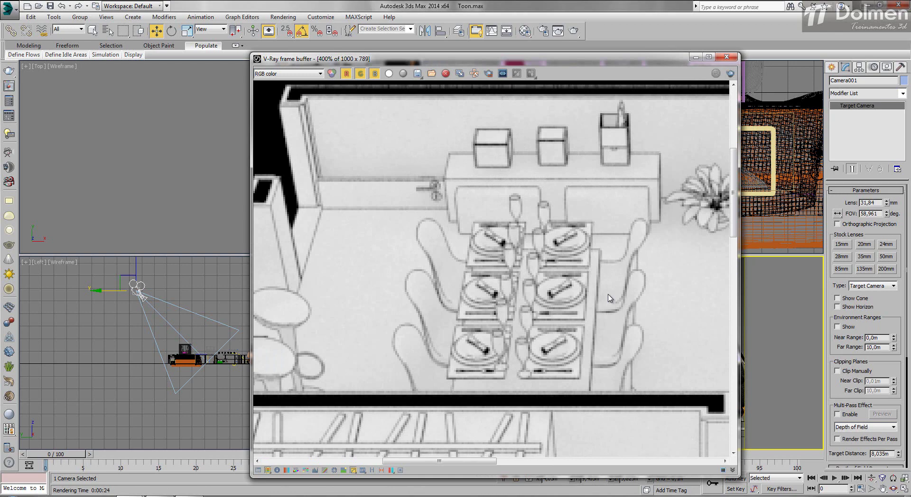
scroll(610, 298, down, 1)
scroll(610, 298, down, 1)
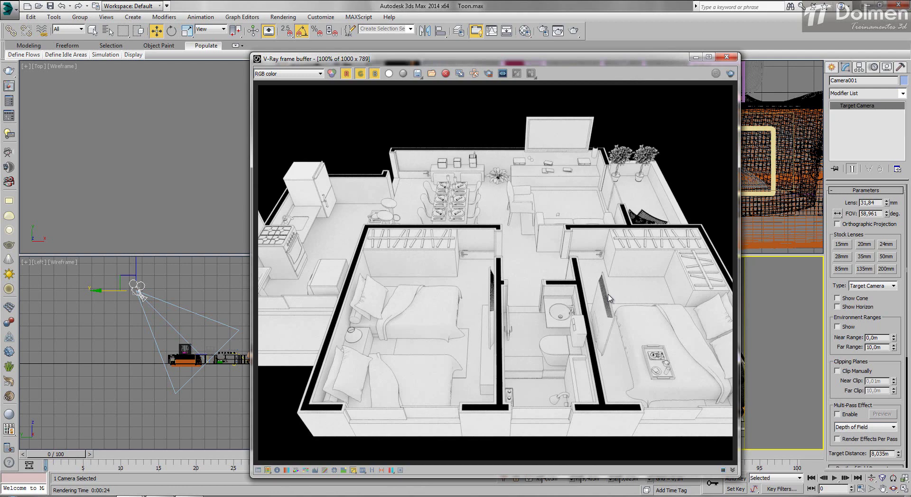
scroll(609, 298, down, 1)
scroll(609, 298, up, 1)
Step: Open the environment settings and select the VRayToon effect to show its parameters
key(alt+r)
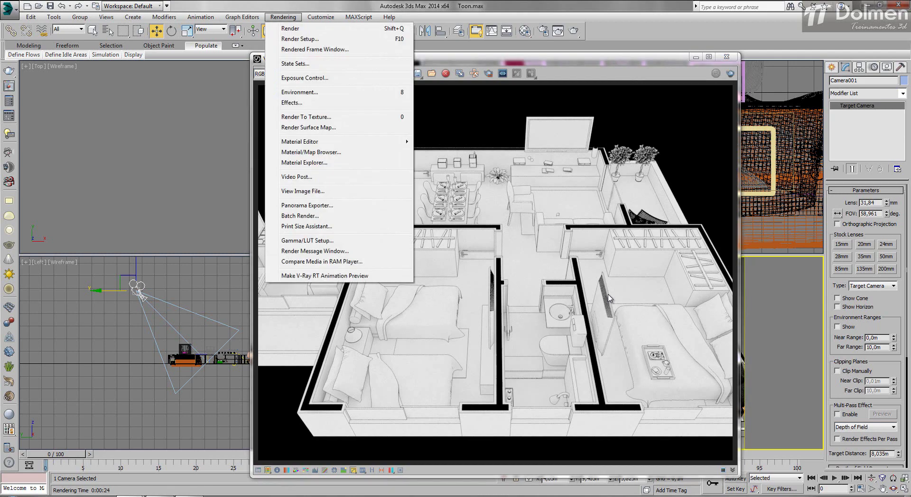
key(Down)
key(Down)
key(Down)
key(Up)
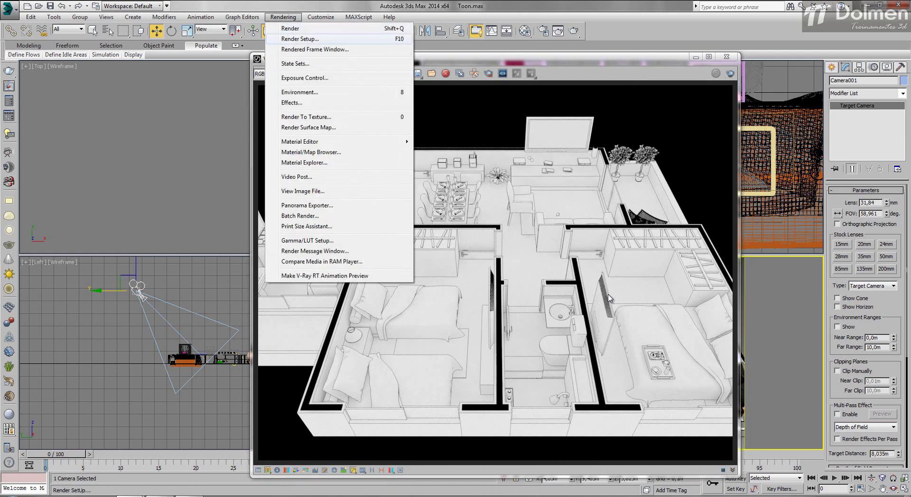
key(Down)
key(Down)
key(Down)
key(Down)
key(Down)
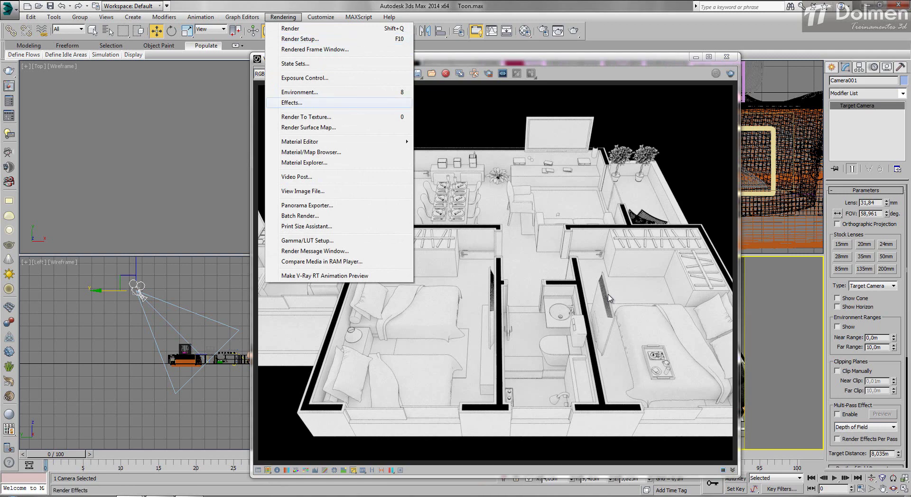
key(Up)
key(Return)
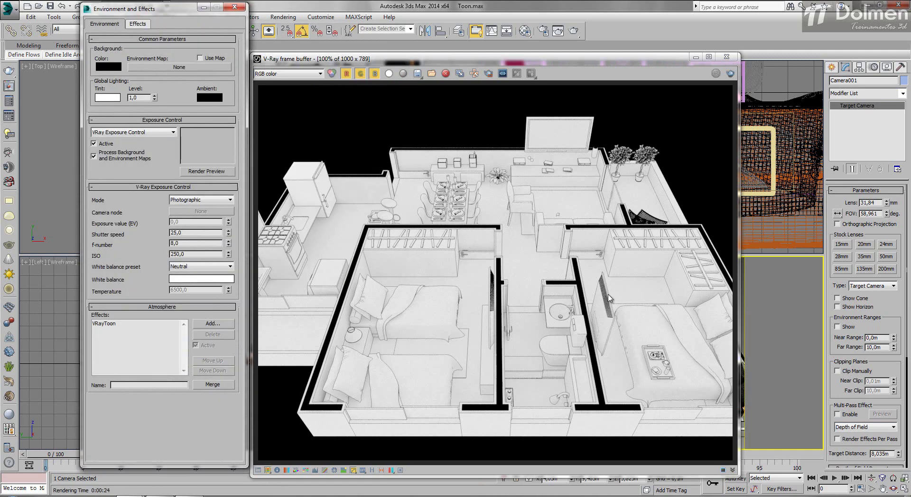
click(104, 324)
scroll(609, 298, down, 5)
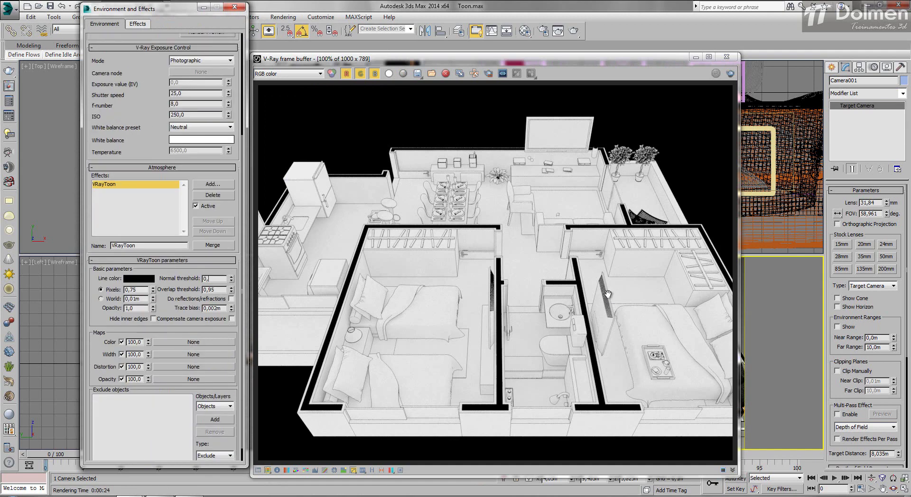
Step: Set the VRayToon normal threshold to 0,0 and render a region around the dining area and upper part of the first bedroom
text(0)
key(Return)
click(488, 74)
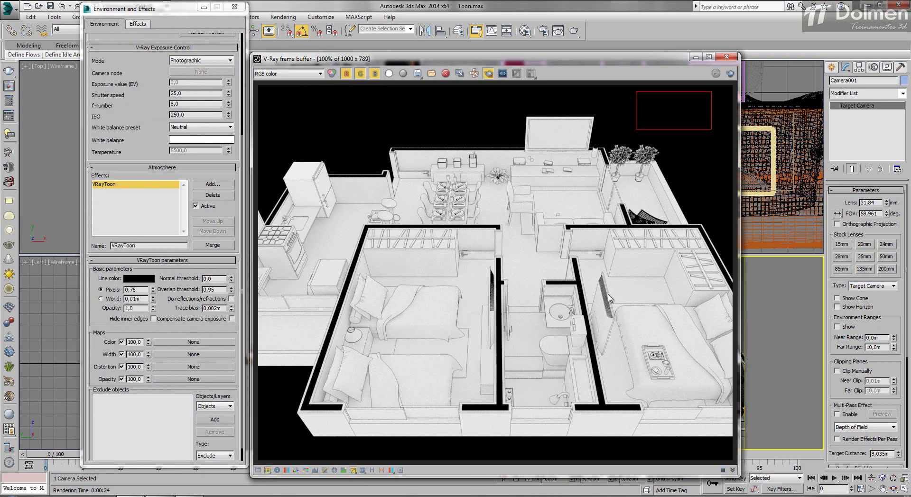
drag(362, 165, 540, 297)
key(shift+q)
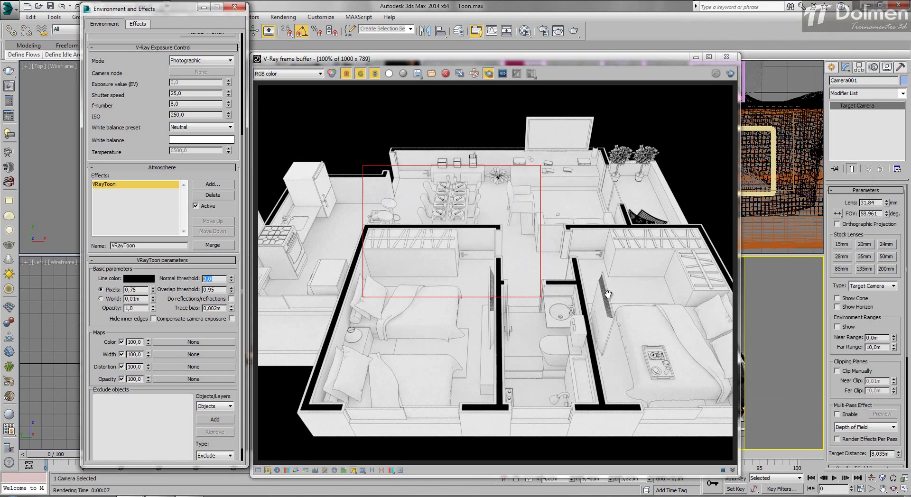
Step: Set the normal threshold to 1,0 and render the dining region, followed by a region covering the twin-bed bedroom
key(shift+q)
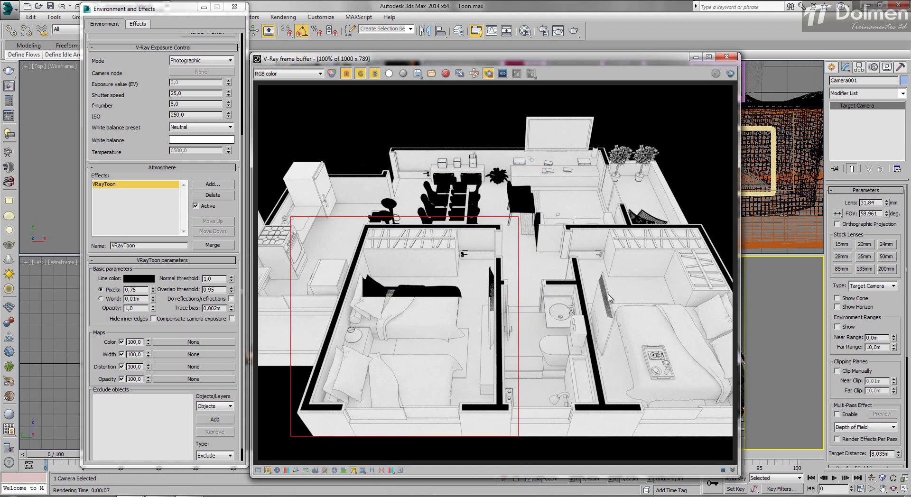
click(731, 73)
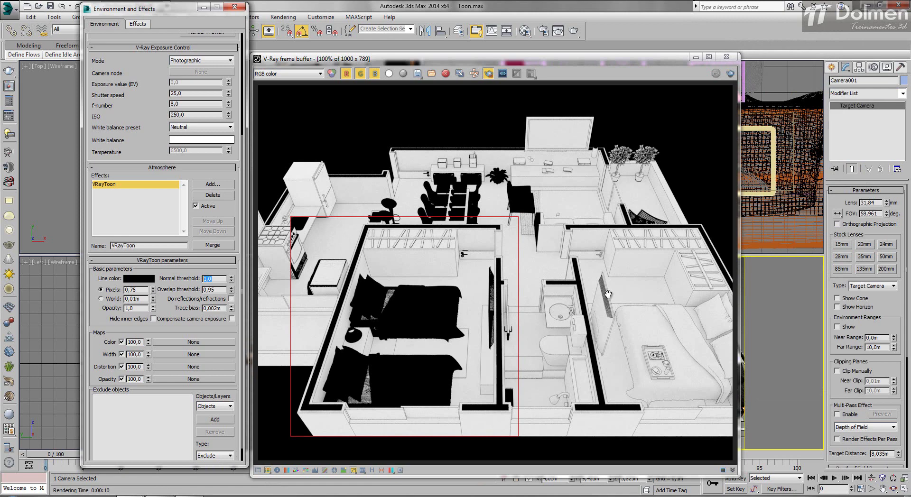
Step: Set the normal threshold to 0,7 and render the twin-bed bedroom region again
text(,7)
key(Return)
key(shift+q)
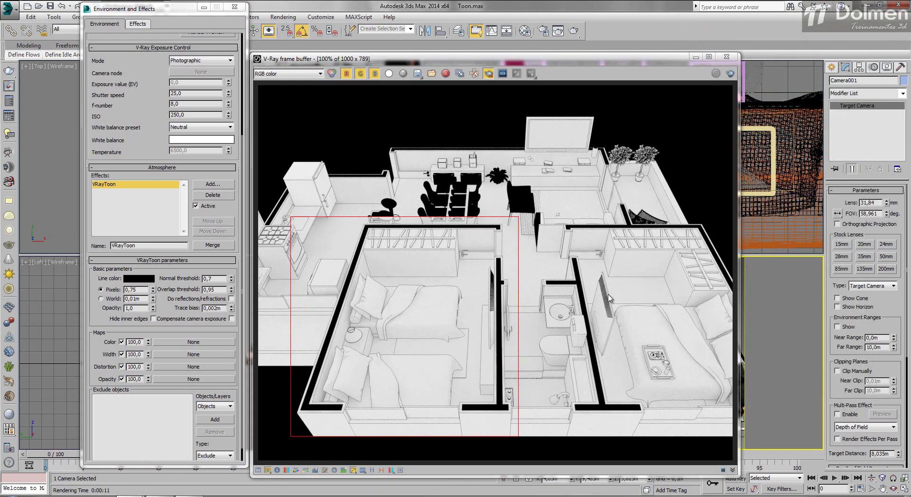
Step: Set the VRayToon overlap threshold to 0,1 and render the twin-bed bedroom region for comparison
drag(208, 290, 215, 291)
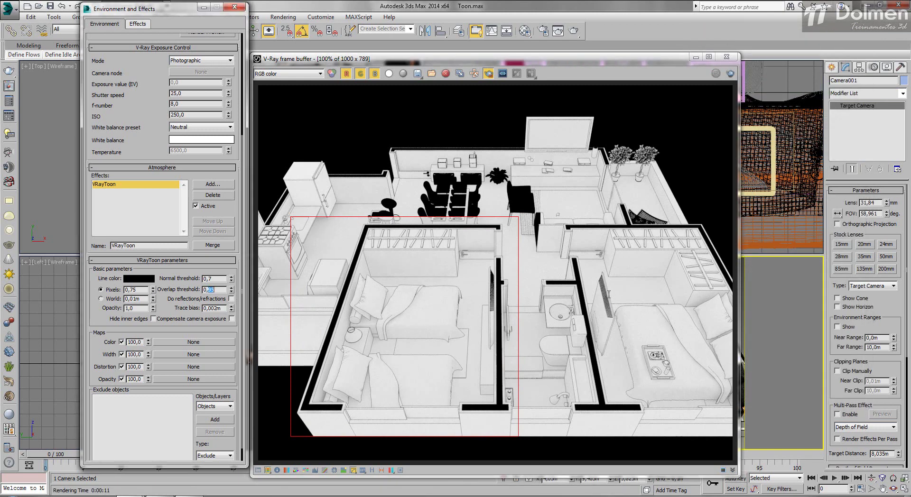
text(1)
key(Return)
click(730, 74)
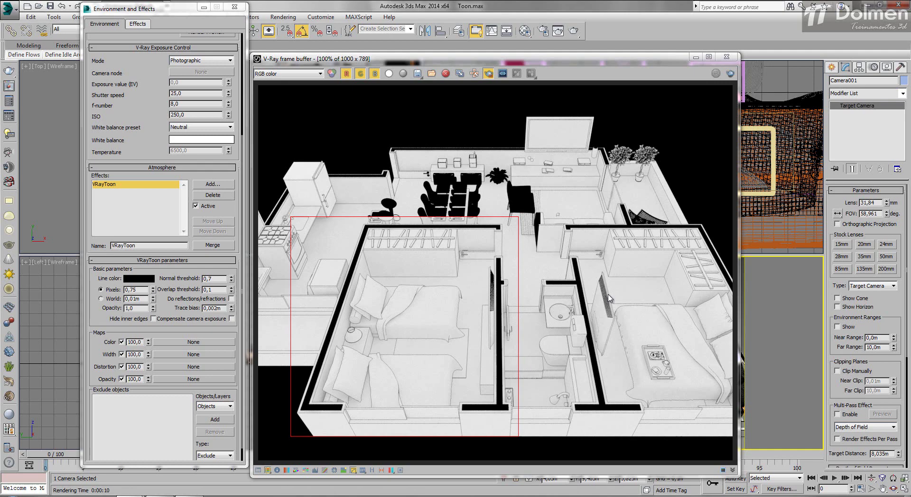
Step: Set the overlap threshold to 0,95 and close the environment settings and the frame buffer
double_click(210, 289)
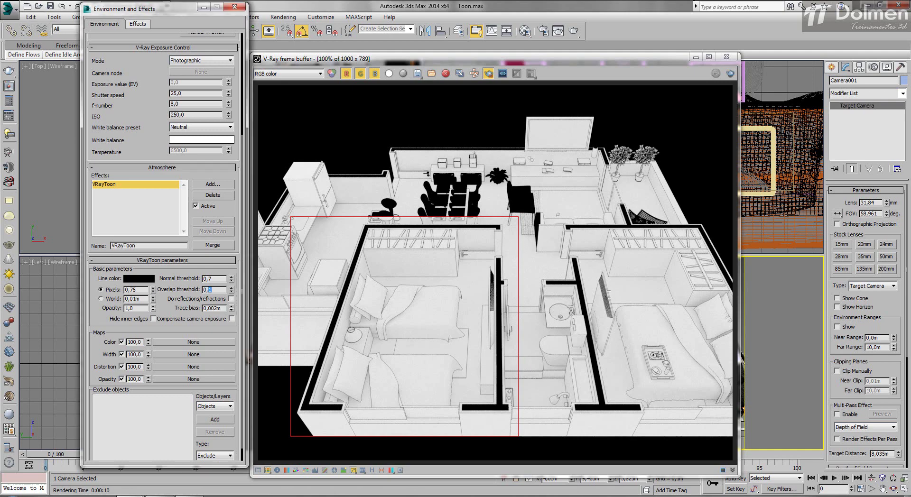
text(95)
key(Return)
key(shift+q)
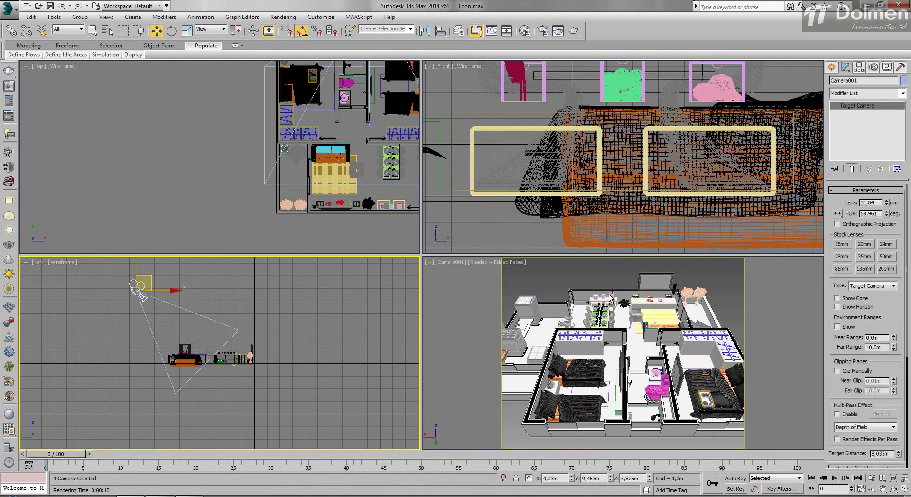
Step: Undo the orbits and projection change of Camera001 and make its view active
key(ctrl+z)
key(ctrl+z)
key(ctrl+z)
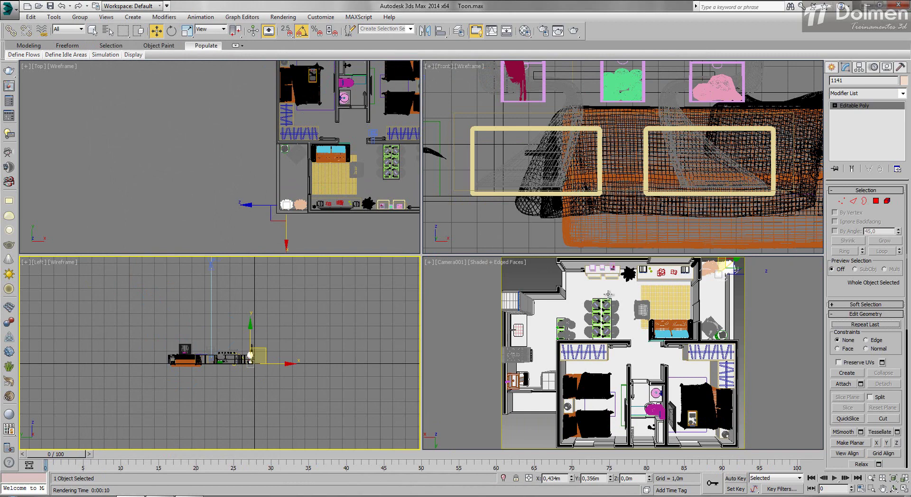
key(ctrl+z)
key(ctrl+z)
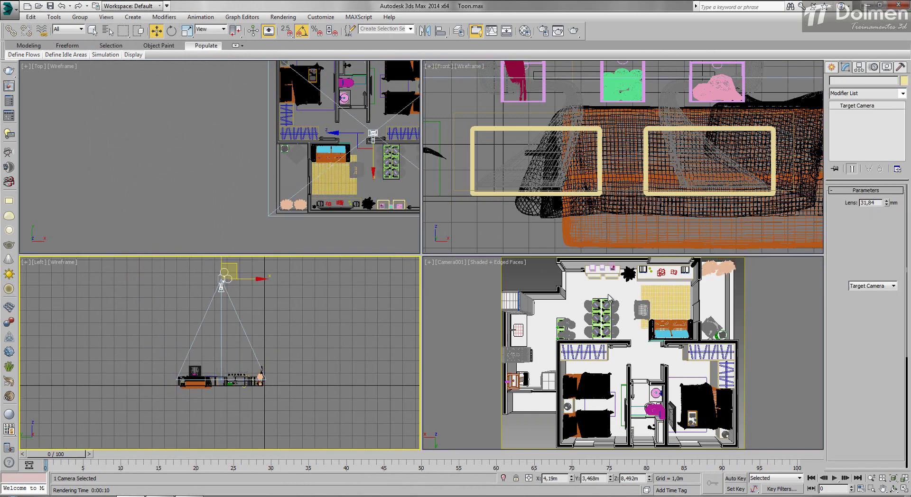
right_click(608, 294)
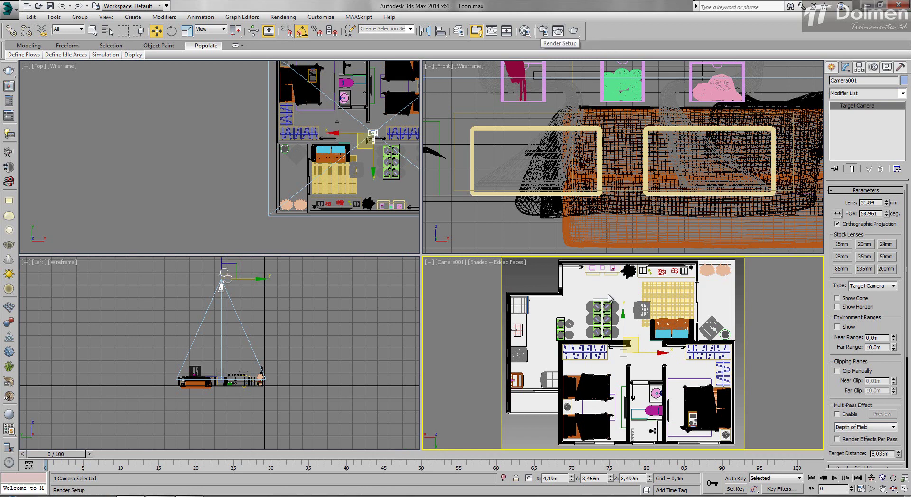
Step: In the V-Ray render settings, set min shading rate to 1, bucket max subdivs to 2 and the bucket noise threshold to 0,06
key(shift+q)
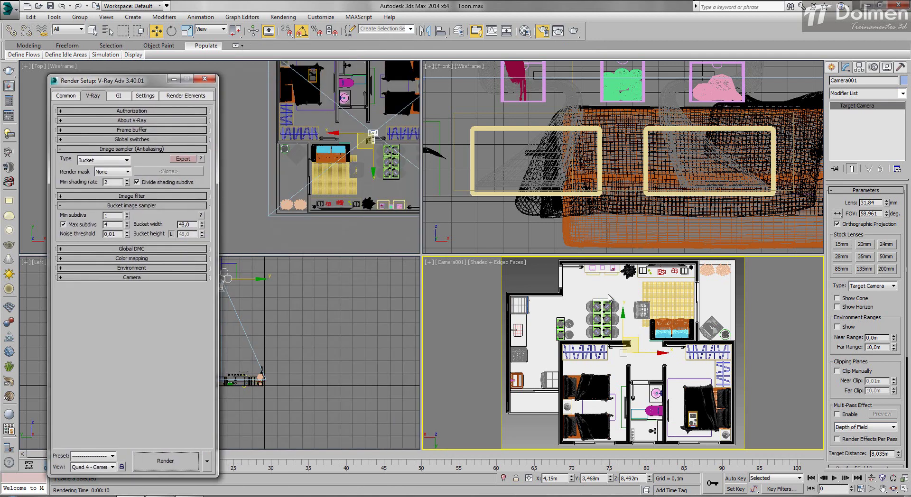
double_click(127, 227)
click(128, 185)
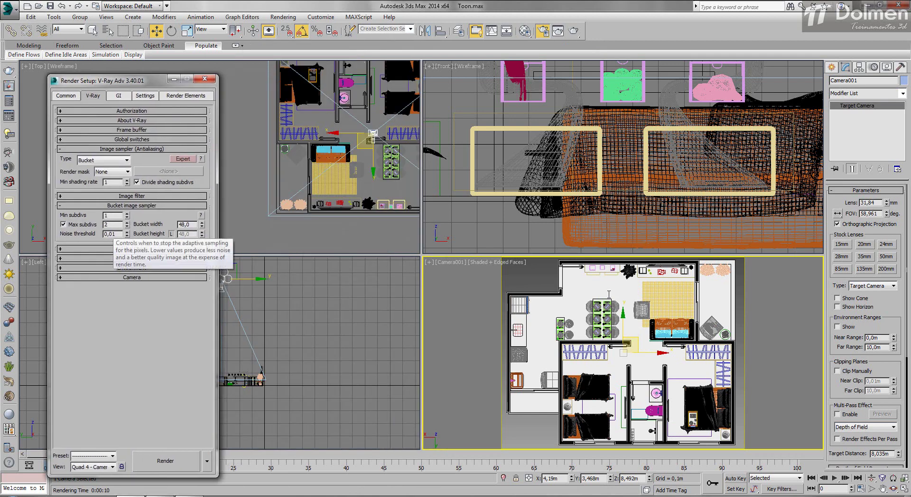
drag(112, 234, 118, 234)
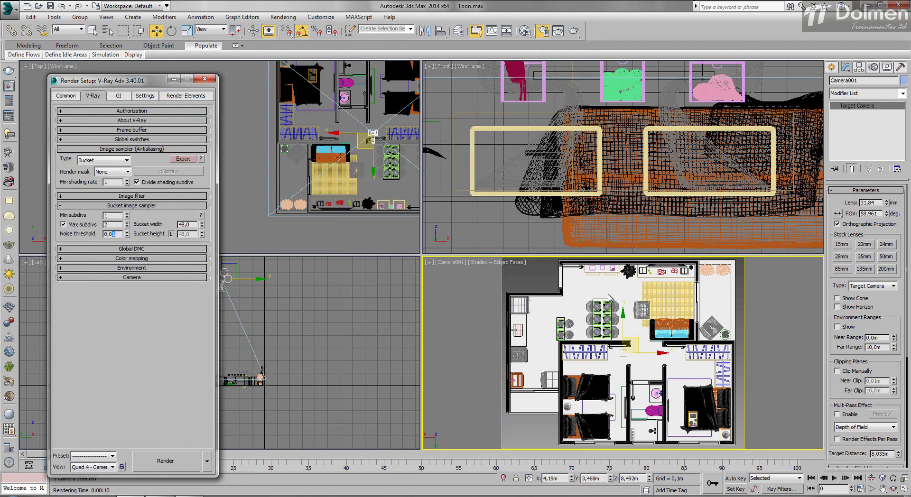
text(6)
Step: Set the Global DMC noise threshold to 0,06
click(131, 249)
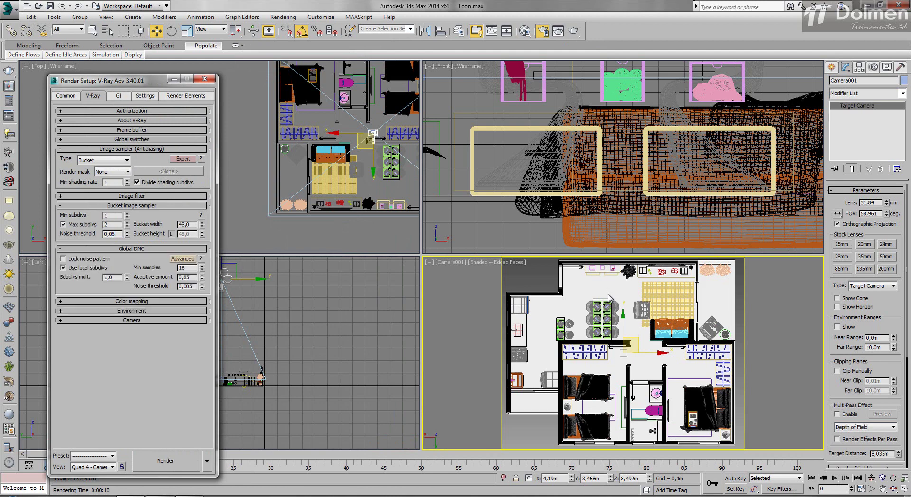
drag(192, 287, 186, 287)
text(6)
key(Return)
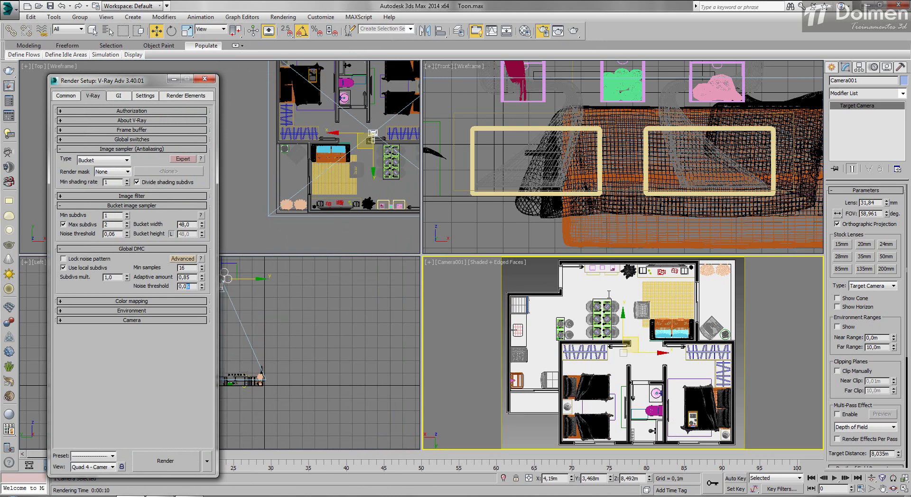
Step: Set the Global DMC noise threshold to 0,03, turn off region rendering and render the full top-down camera view
text(3)
key(Return)
click(9, 86)
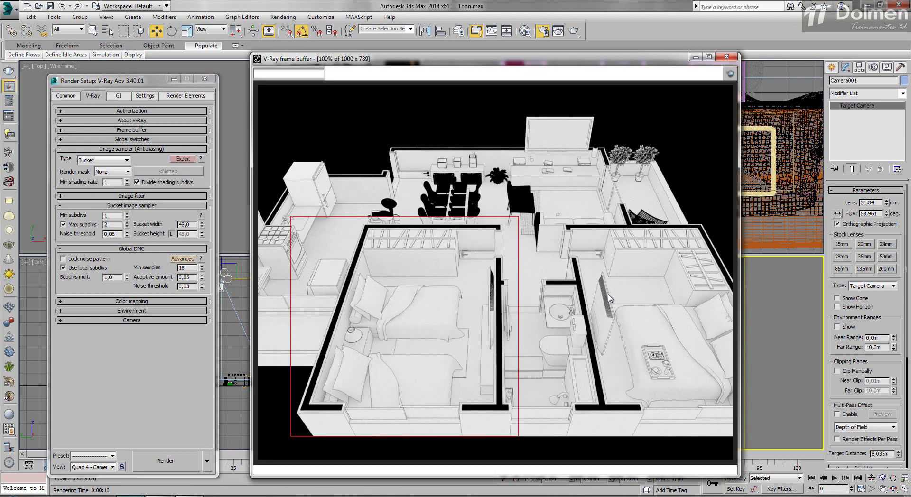
click(609, 299)
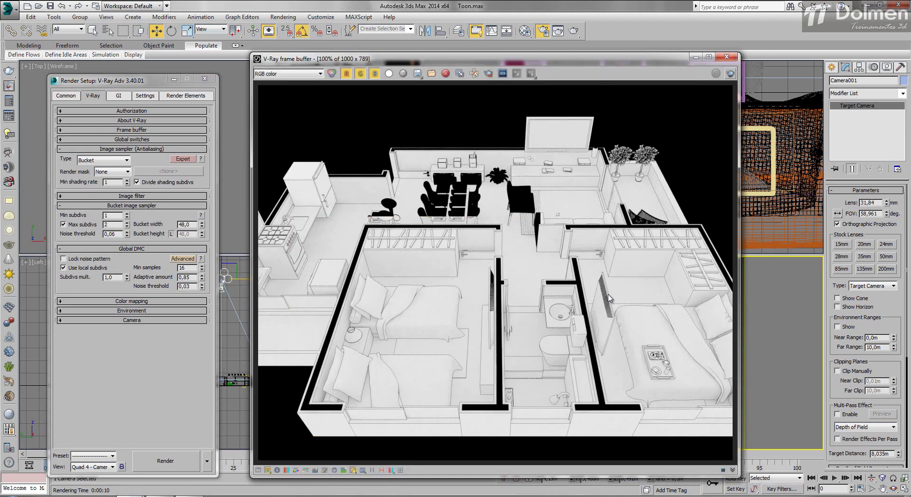
key(shift+q)
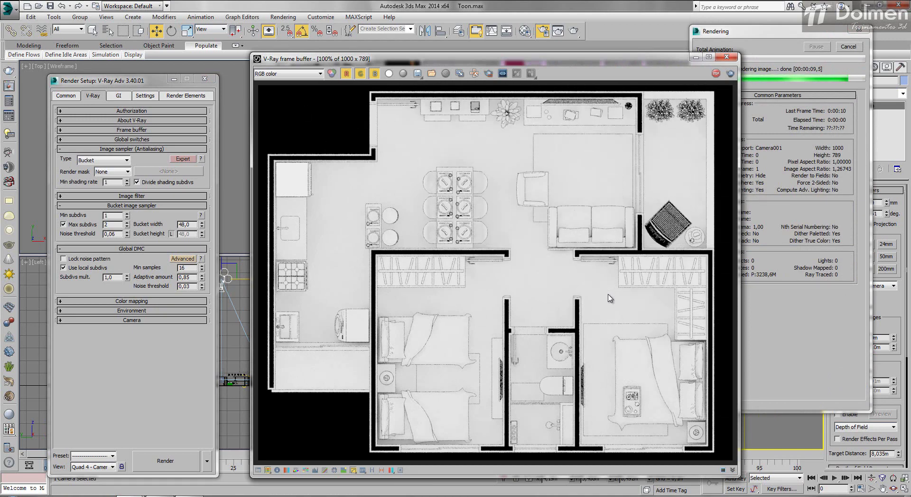
Step: Limit rendering to a region around the armchair beside the dining table
scroll(610, 298, up, 2)
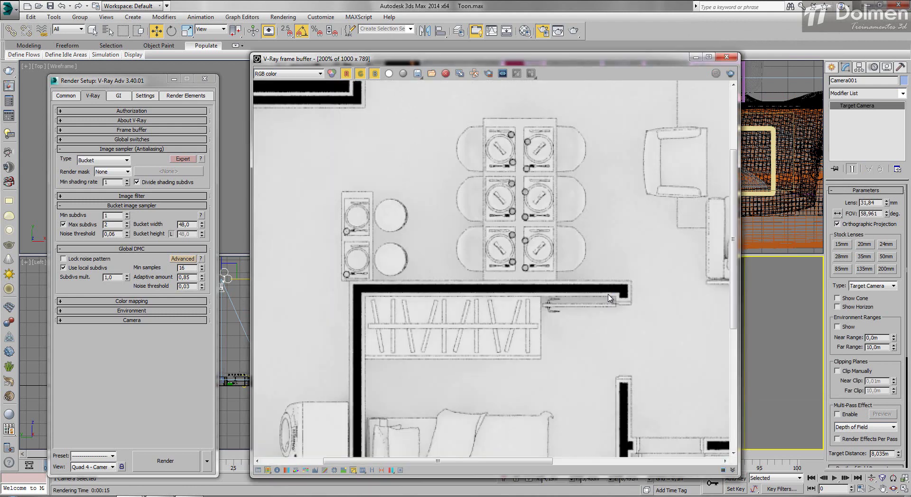
scroll(610, 298, down, 1)
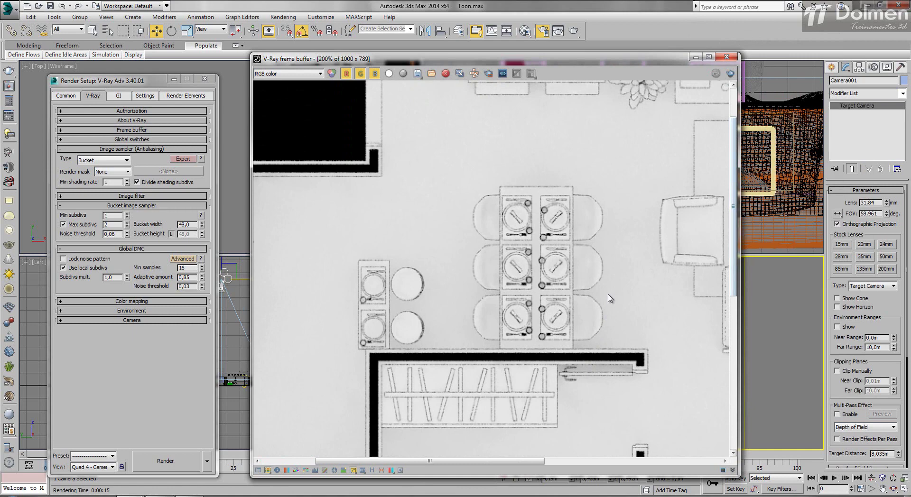
scroll(610, 298, up, 1)
middle_drag(610, 298, 648, 265)
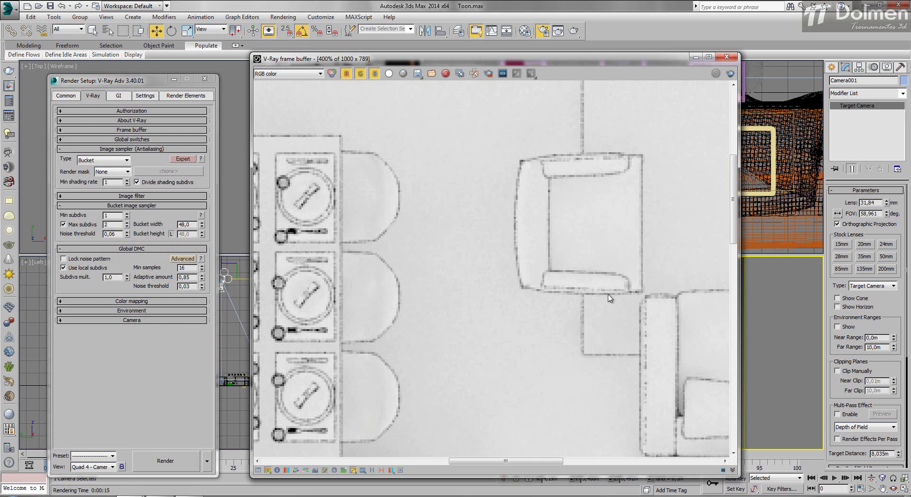
click(489, 74)
mouse_move(497, 132)
mouse_down()
mouse_move(522, 182)
mouse_move(663, 320)
mouse_move(664, 309)
mouse_up()
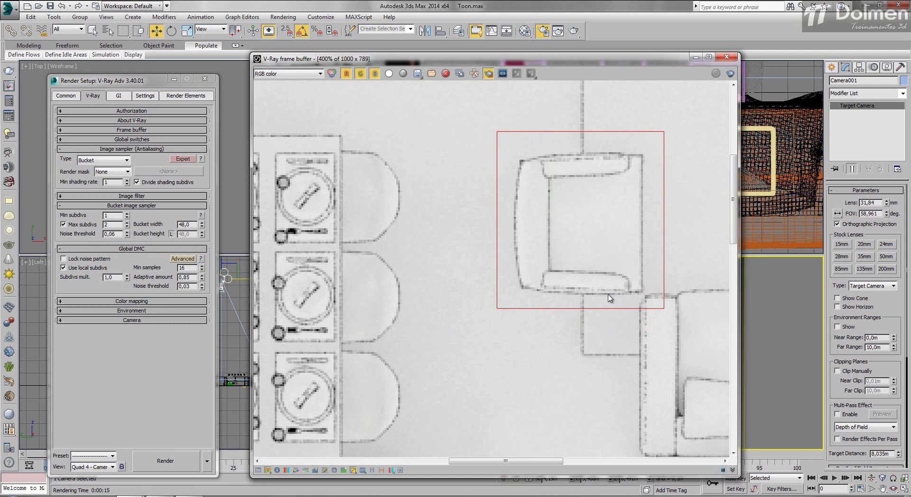
Step: Re-render the armchair region with bucket max subdivs 4, and raise min subdivs to 2 and max subdivs to 8
double_click(111, 224)
text(4)
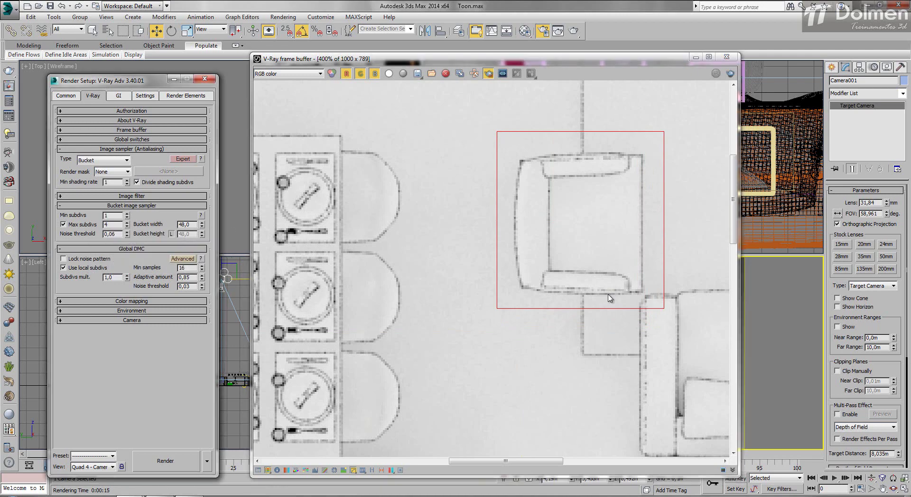
click(731, 74)
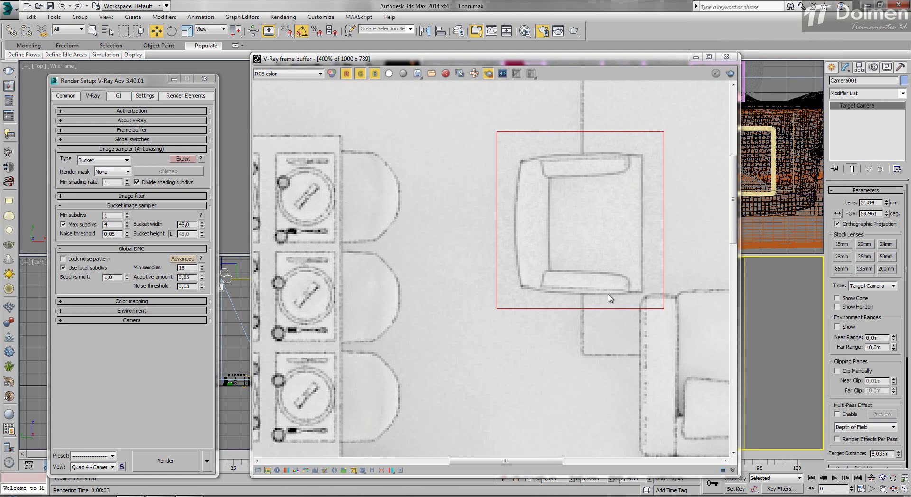
click(126, 213)
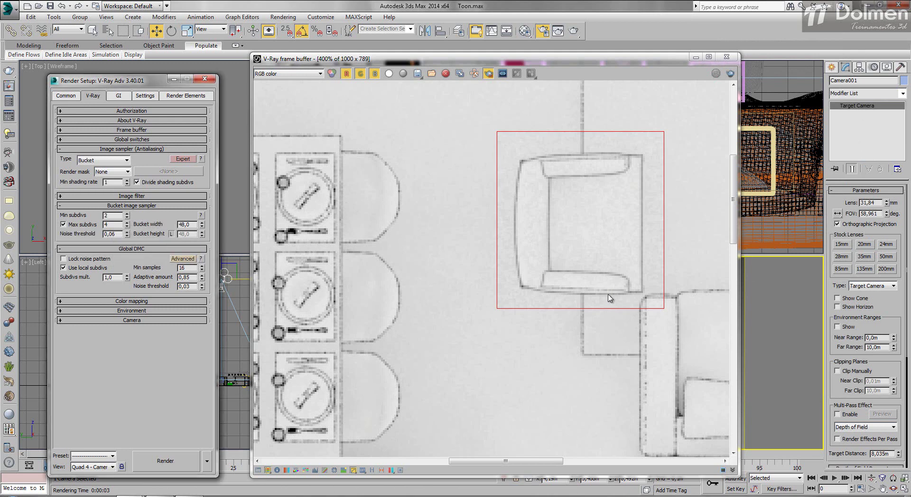
key(shift+q)
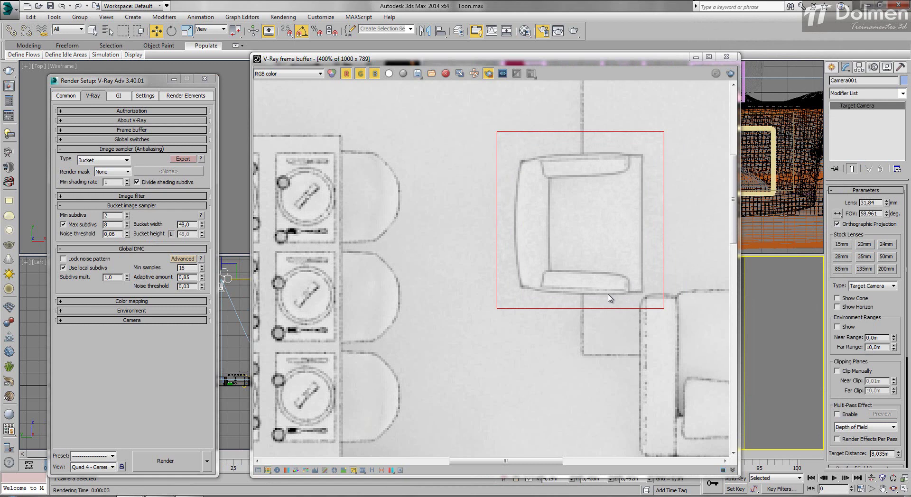
Step: Set the bucket noise threshold to 0,01, min subdivs to 1 and max subdivs to 32, and render the armchair region
drag(117, 234, 112, 234)
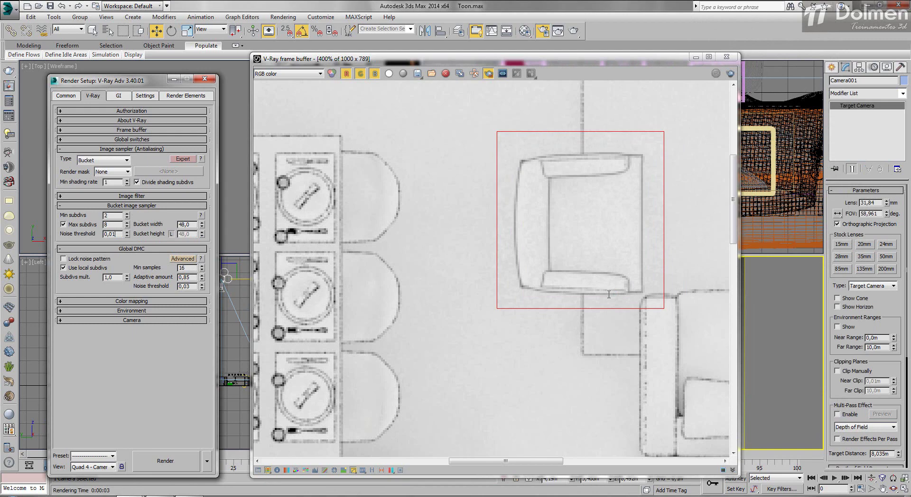
text(1)
key(Tab)
text(32)
key(shift+q)
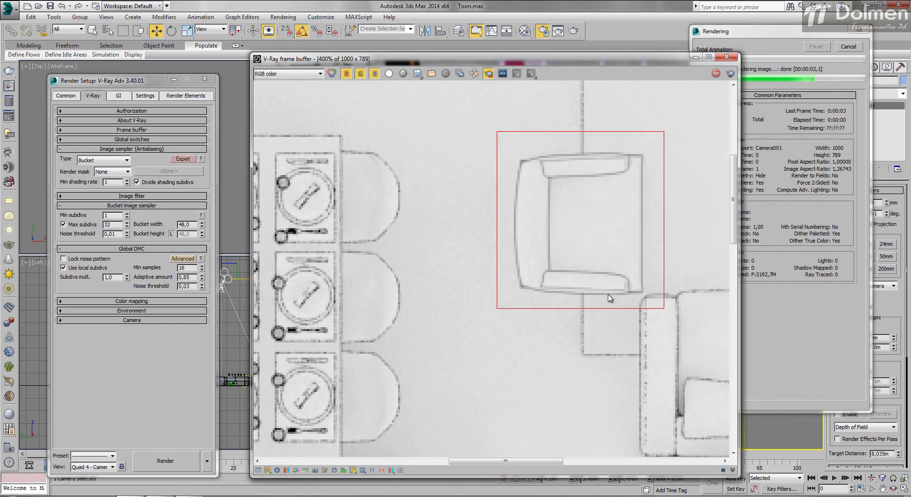
Step: Compare the armchair's lines with the sofa's, and redraw the render region around the dining table, armchair and part of the sofa
middle_drag(609, 297, 394, 272)
click(489, 74)
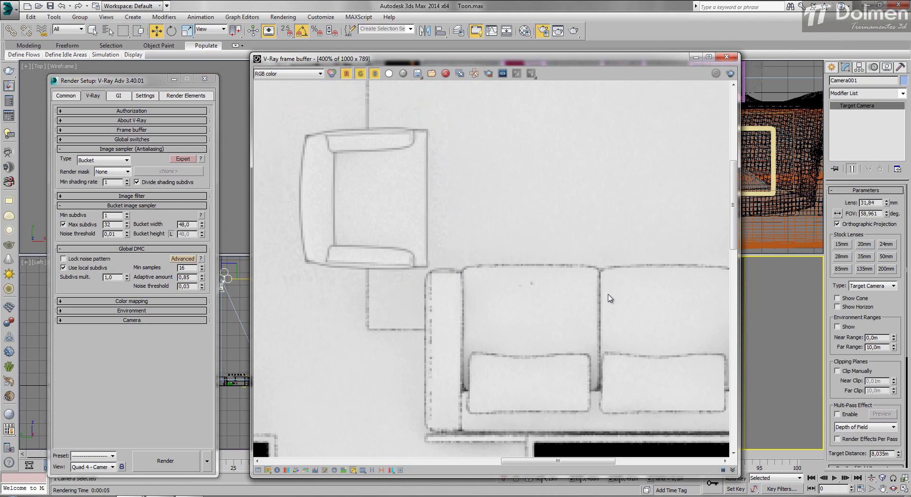
scroll(610, 298, down, 1)
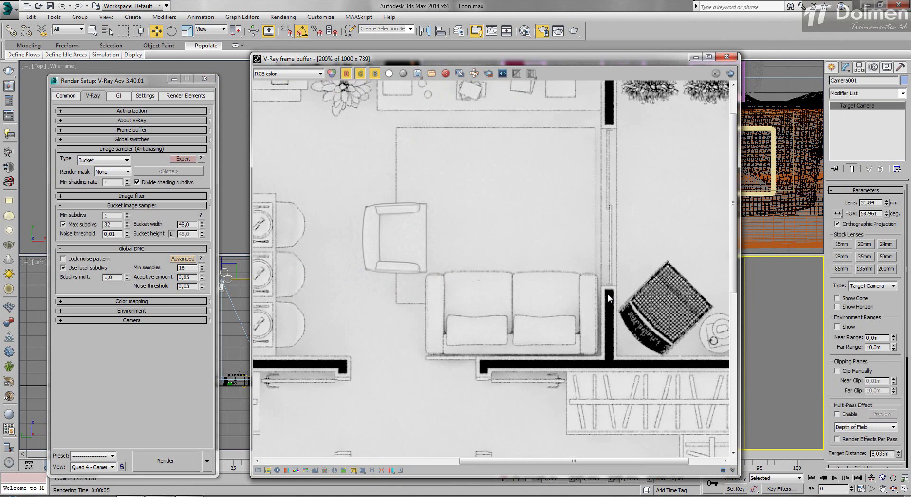
scroll(610, 298, up, 2)
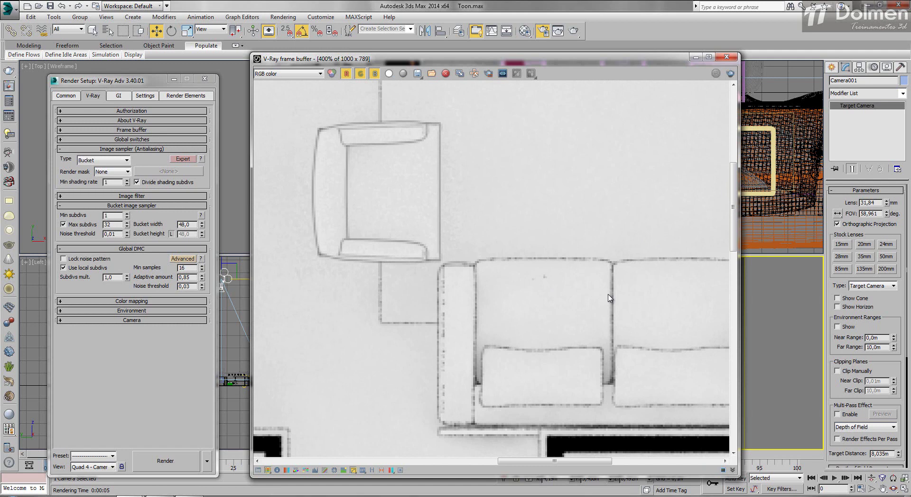
scroll(610, 298, down, 2)
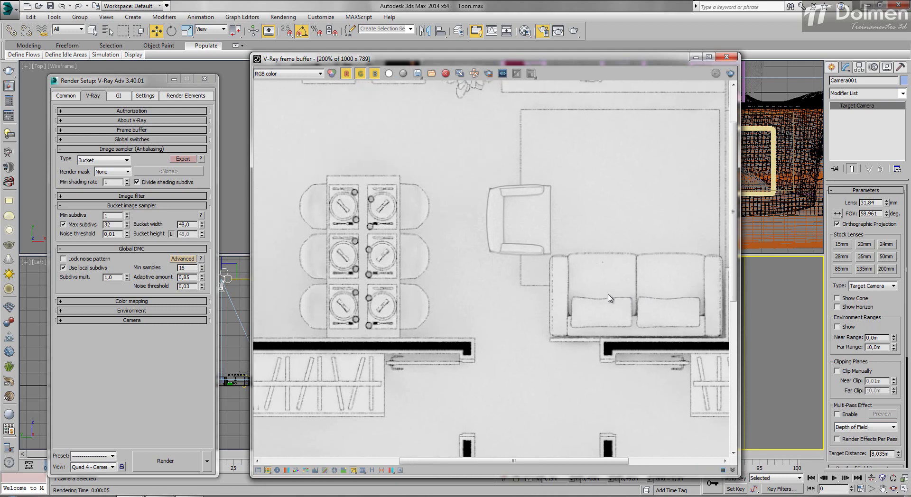
click(488, 74)
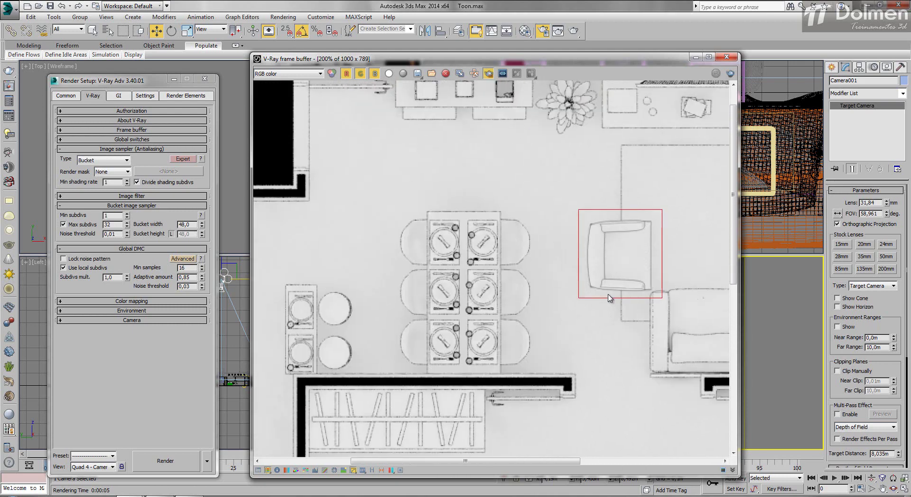
drag(362, 140, 722, 436)
scroll(610, 298, up, 1)
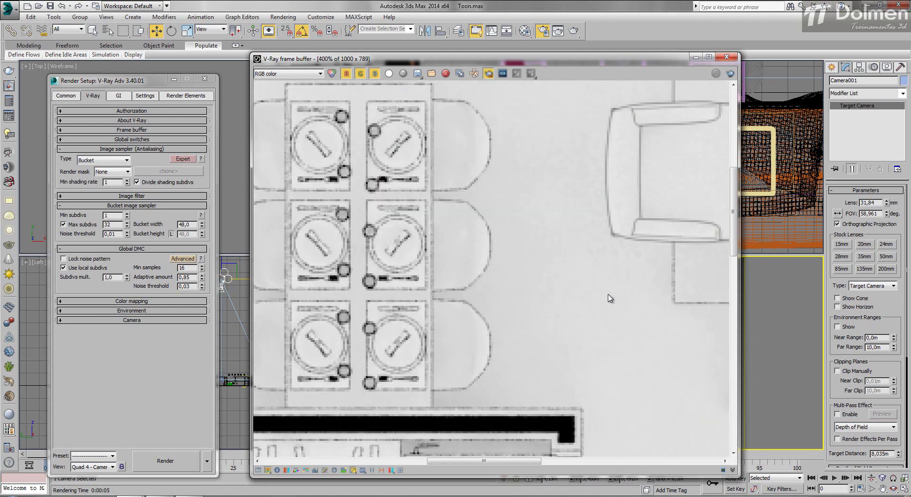
scroll(610, 298, down, 1)
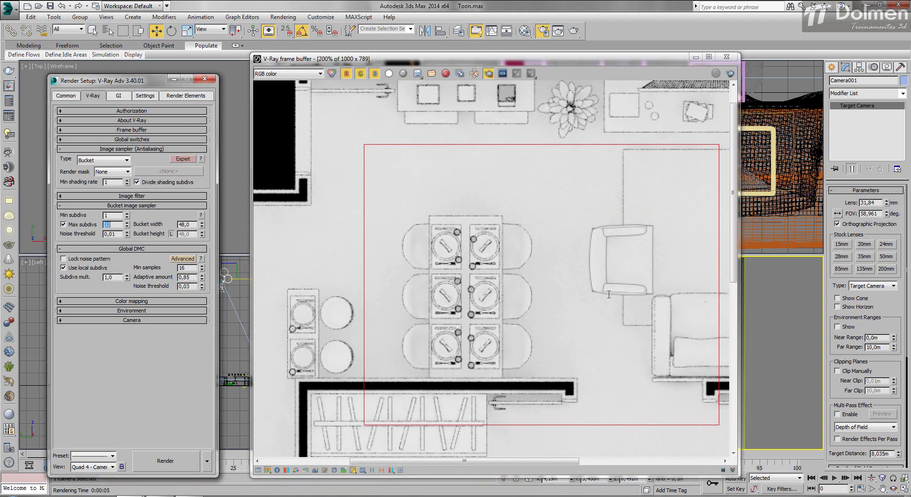
Step: Add a VRayDenoiser render element to the scene
key(Tab)
click(186, 96)
click(73, 132)
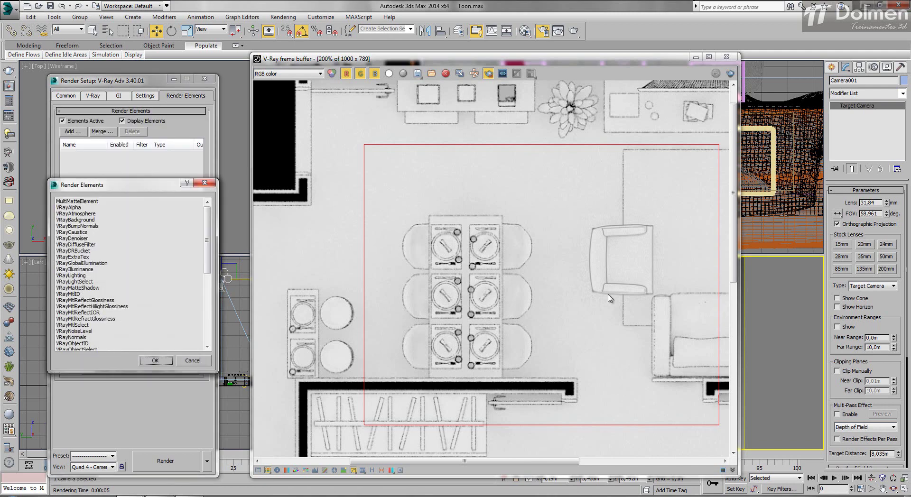
double_click(72, 239)
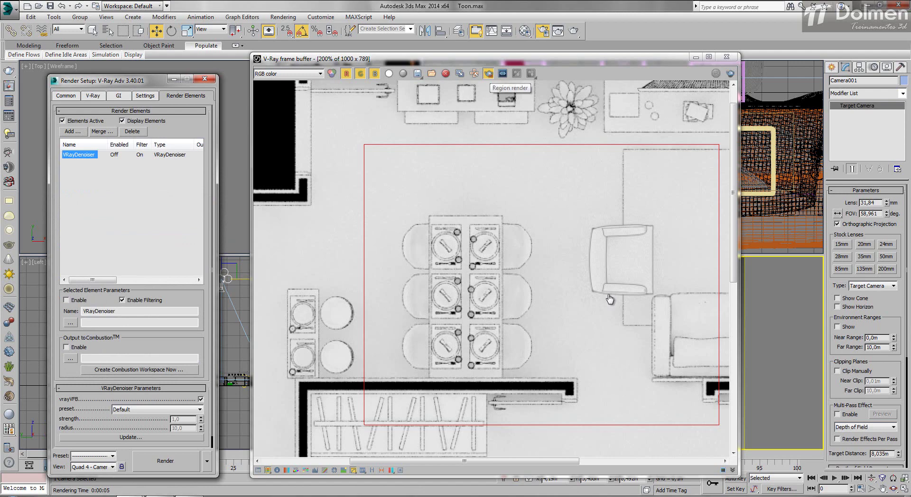
Step: Try the denoiser's Mild, Strong and Custom presets, and return it to the Default preset
click(489, 73)
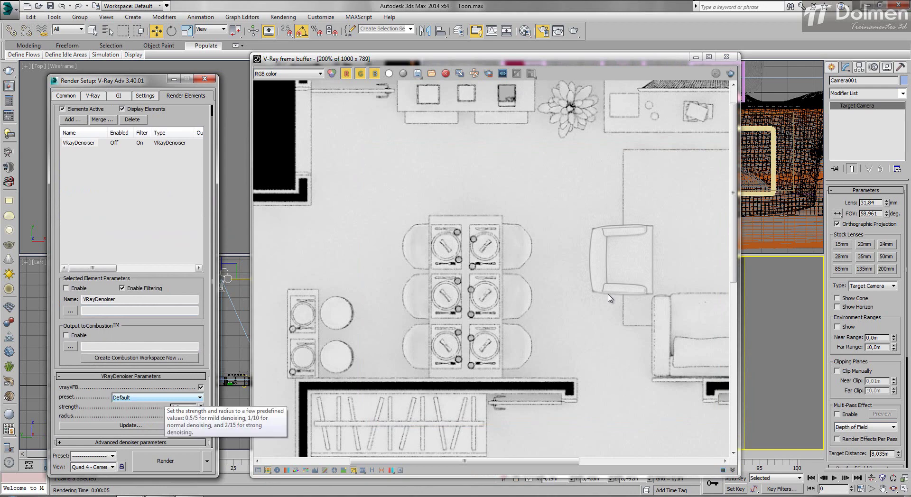
click(165, 398)
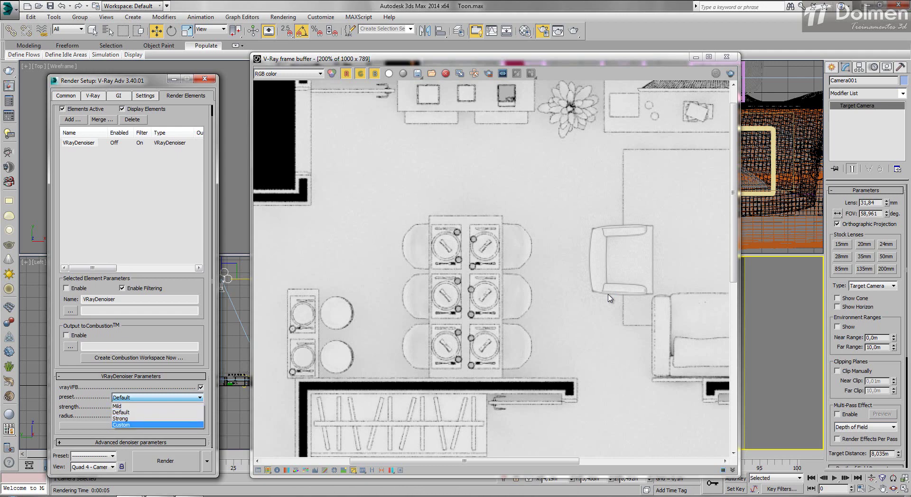
click(124, 407)
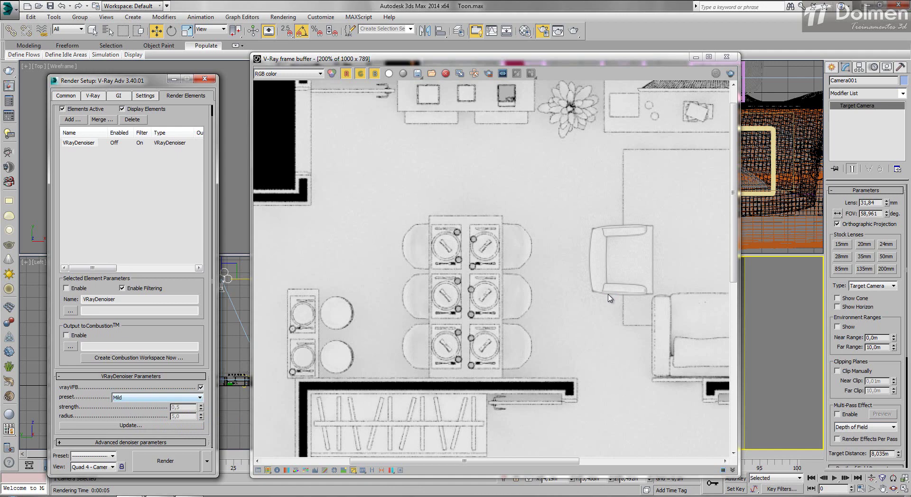
click(145, 399)
key(Return)
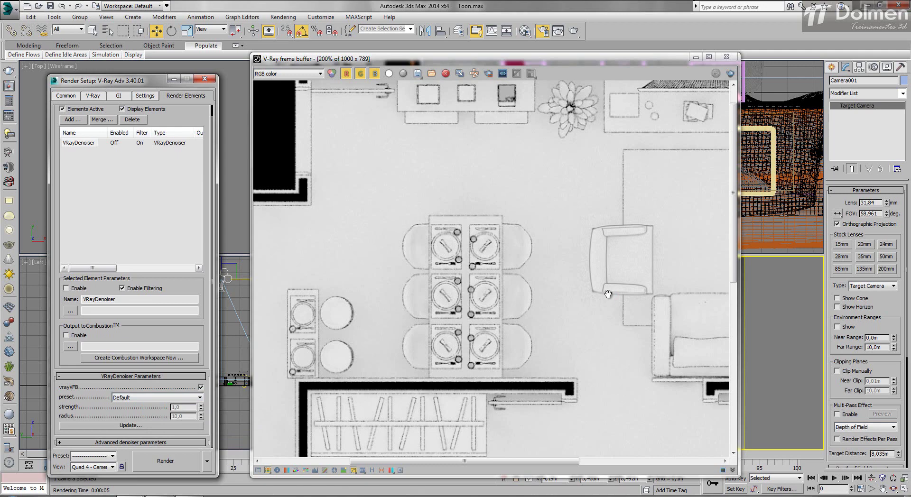
click(158, 398)
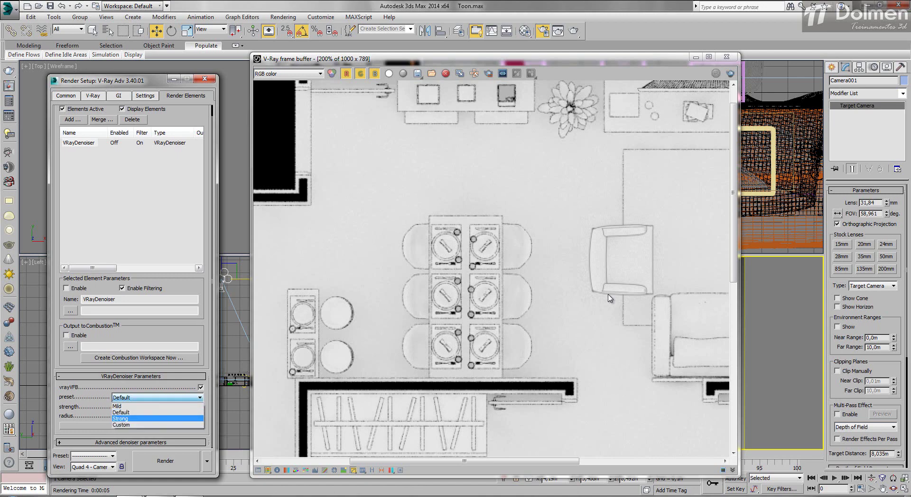
key(Return)
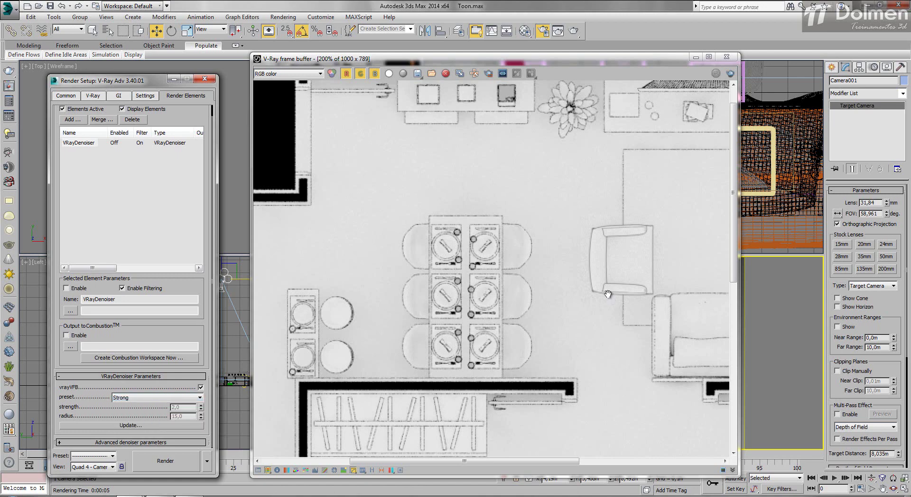
click(157, 397)
click(143, 425)
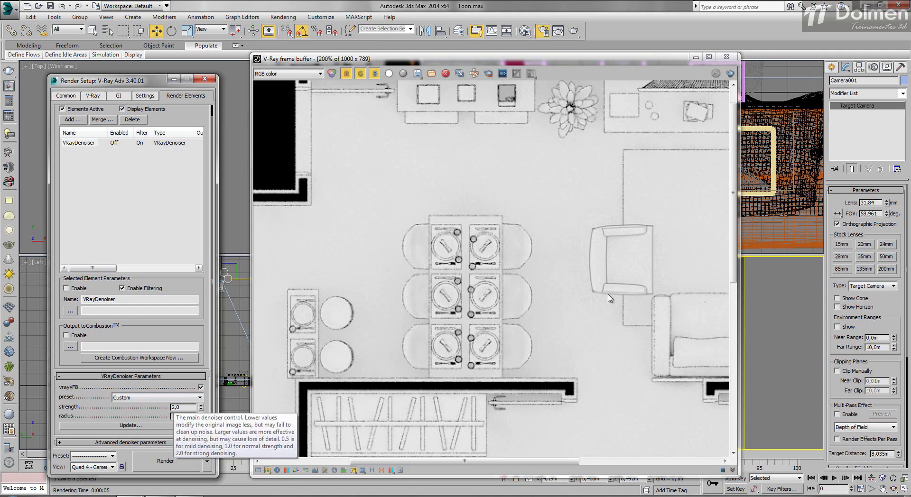
click(166, 398)
click(157, 412)
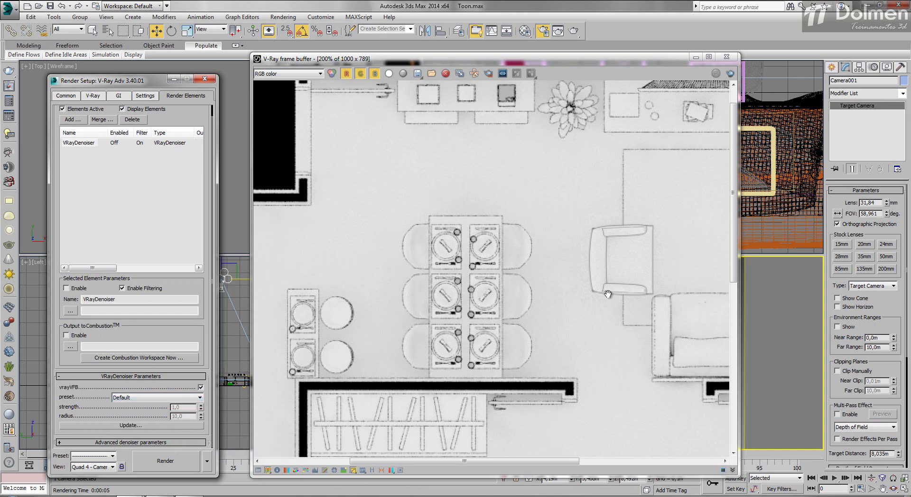
Step: Enable region rendering, render the dining table and armchair region with the Default denoiser preset, and display the VRayDenoiser channel
click(489, 73)
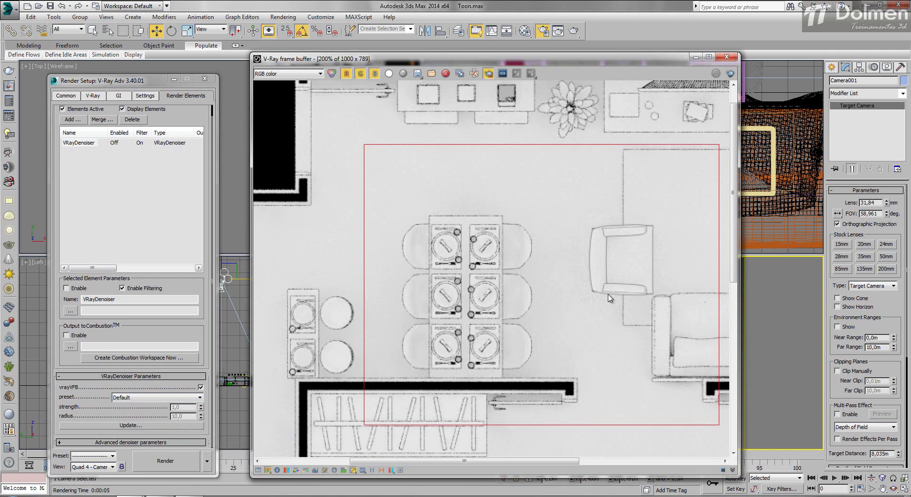
key(shift+q)
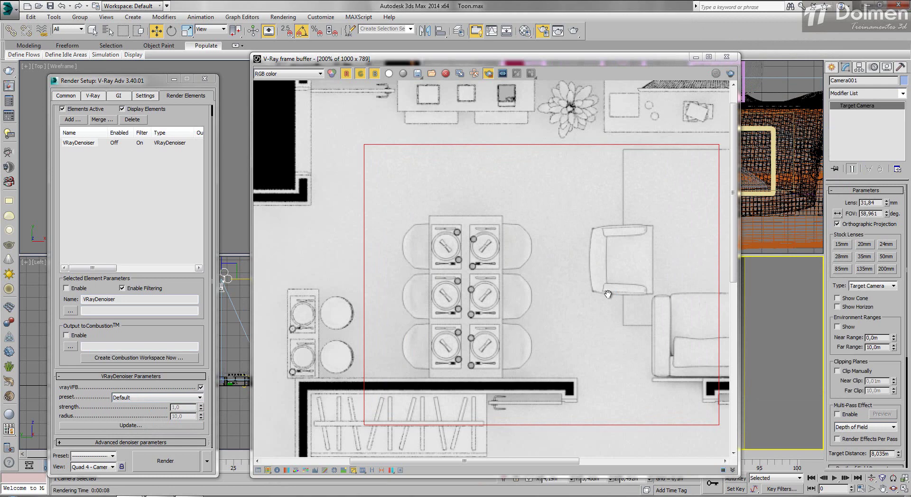
click(289, 74)
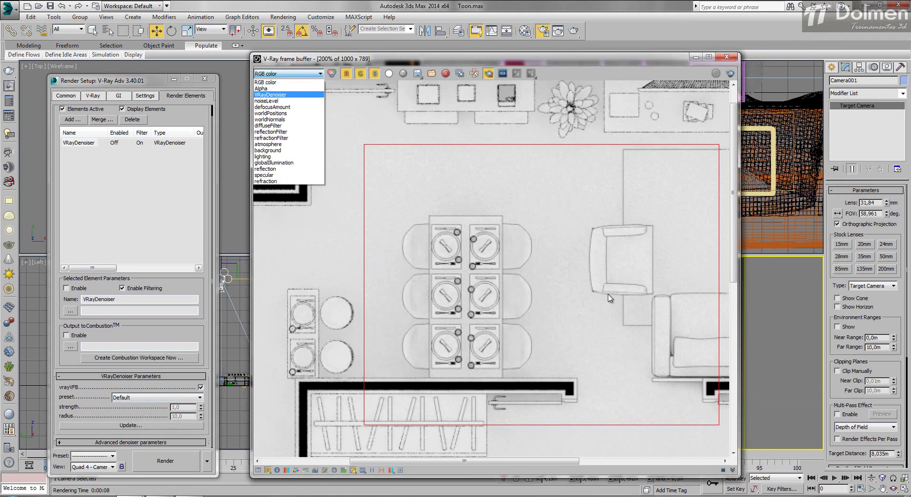
click(280, 95)
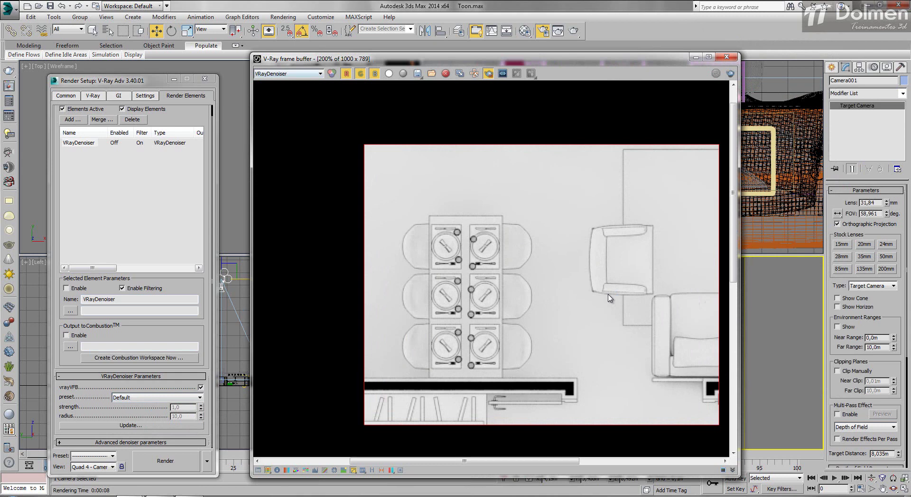
Step: Compare the RGB color and VRayDenoiser channels up close around the dining table
click(289, 74)
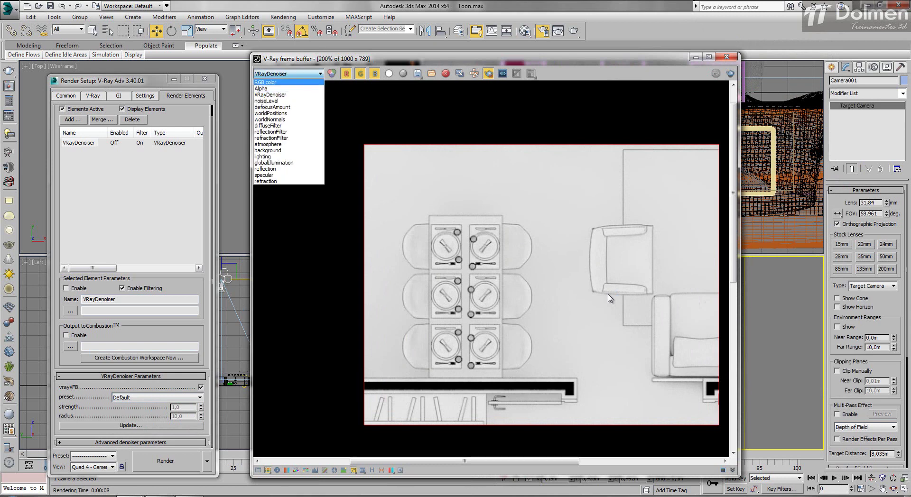
key(Return)
scroll(610, 298, up, 1)
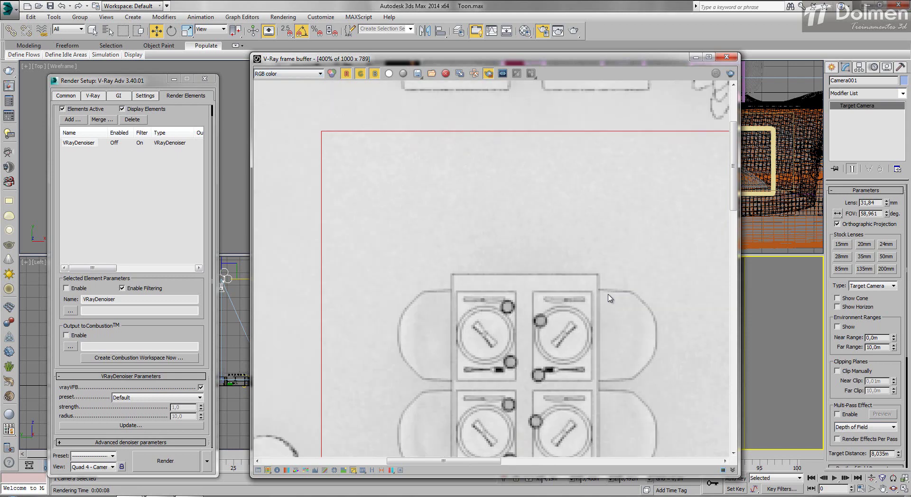
middle_drag(610, 299, 552, 245)
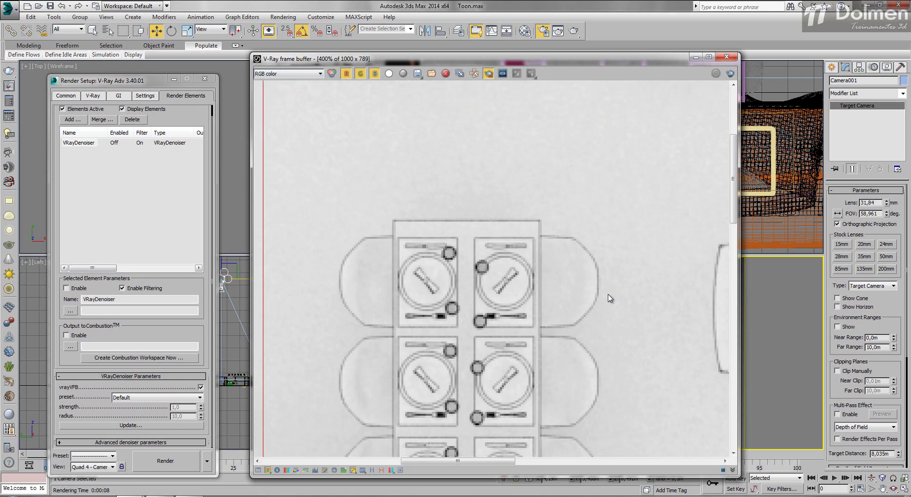
key(alt+Down)
key(Down)
key(Return)
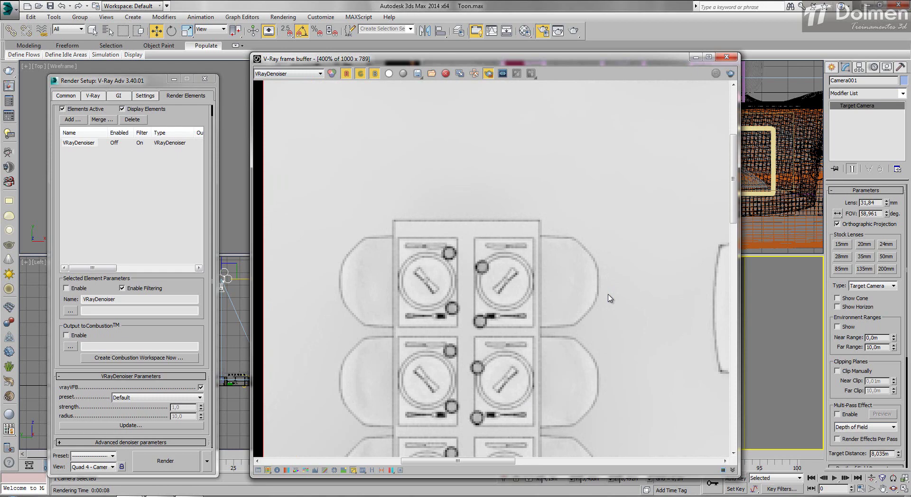
Step: Set the denoiser preset to Strong and render the region again
click(157, 397)
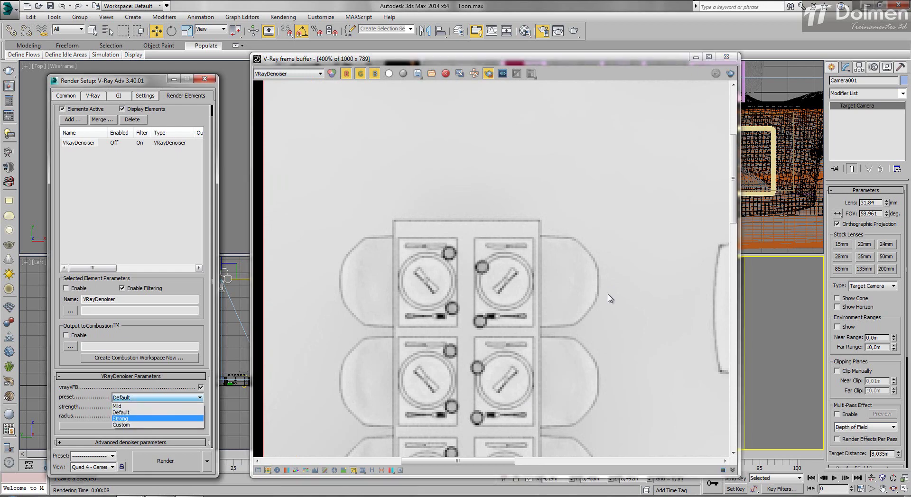
key(Return)
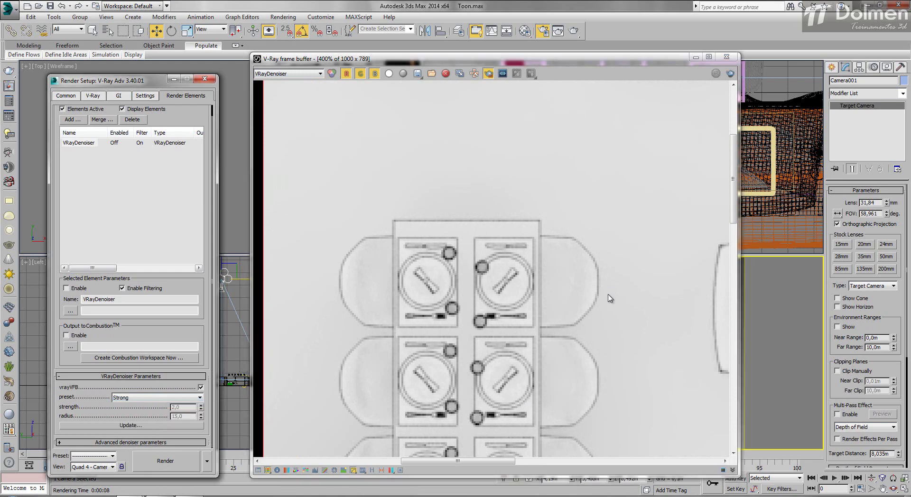
key(shift+q)
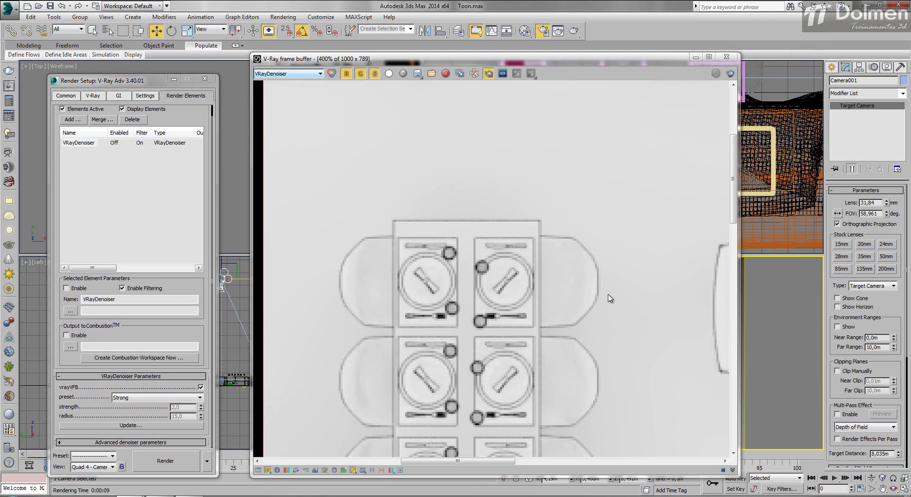
Step: Examine the Strong-preset render around the armchair and sofa, comparing the RGB color and VRayDenoiser channels
scroll(610, 298, down, 5)
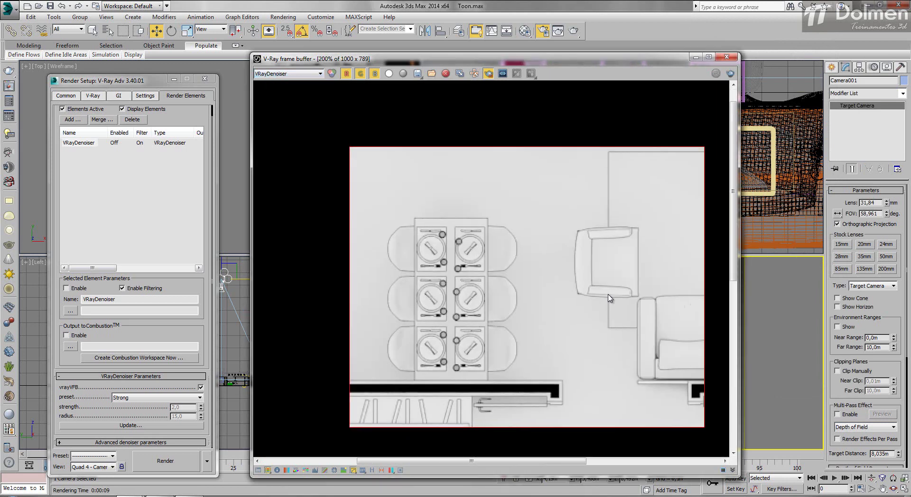
scroll(610, 298, up, 5)
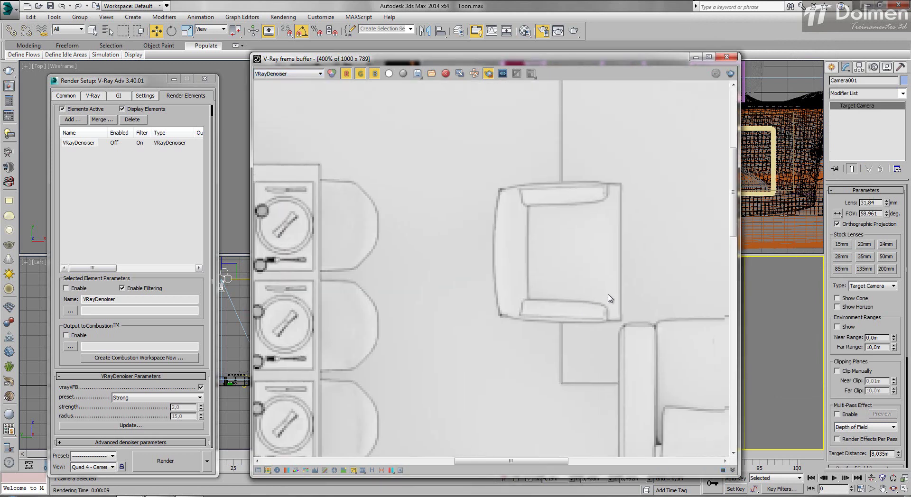
click(290, 74)
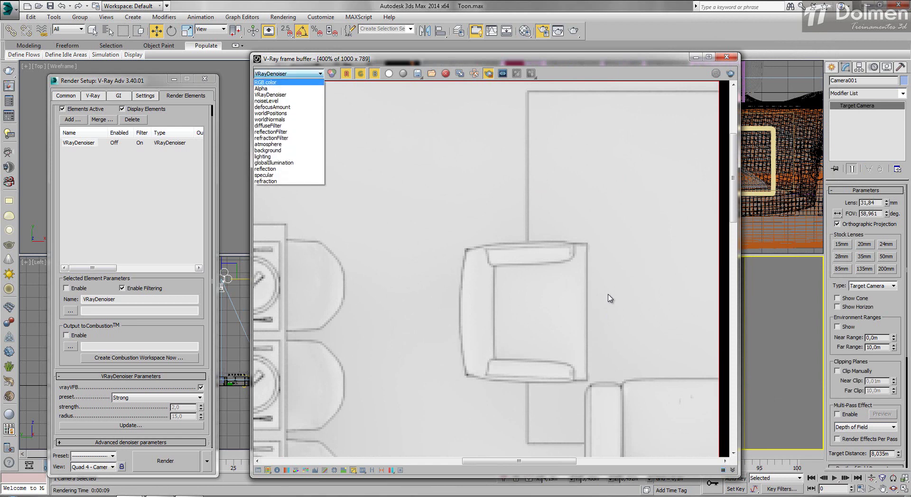
click(266, 83)
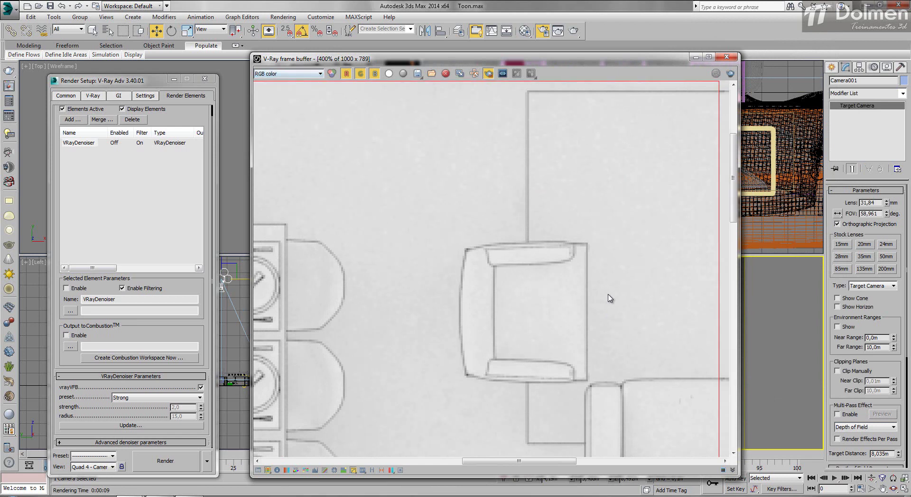
click(290, 74)
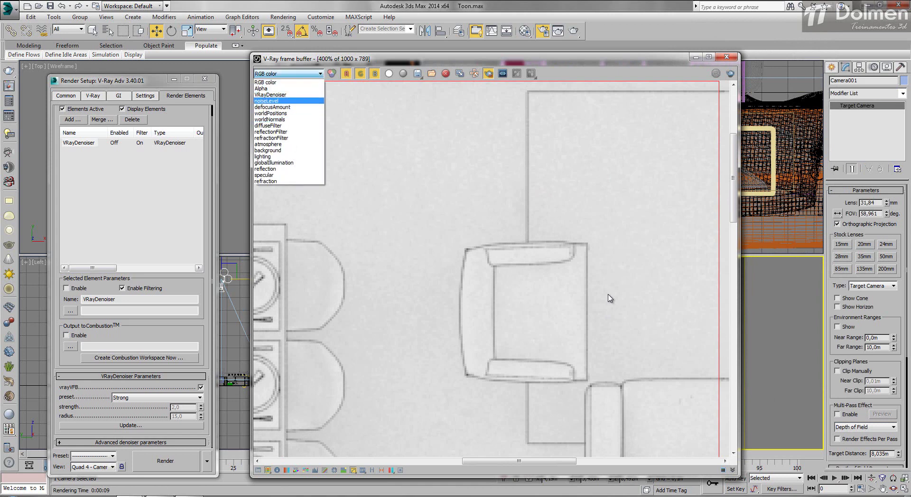
click(270, 97)
scroll(610, 298, down, 1)
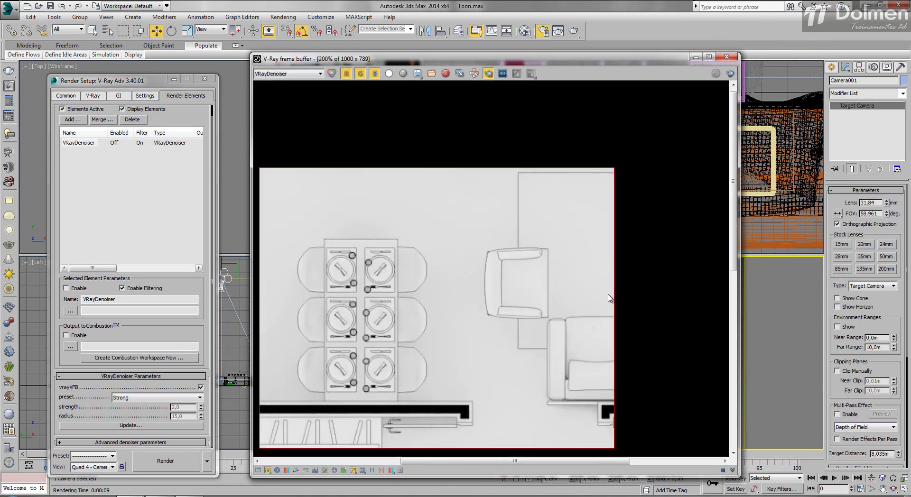
middle_drag(610, 298, 661, 270)
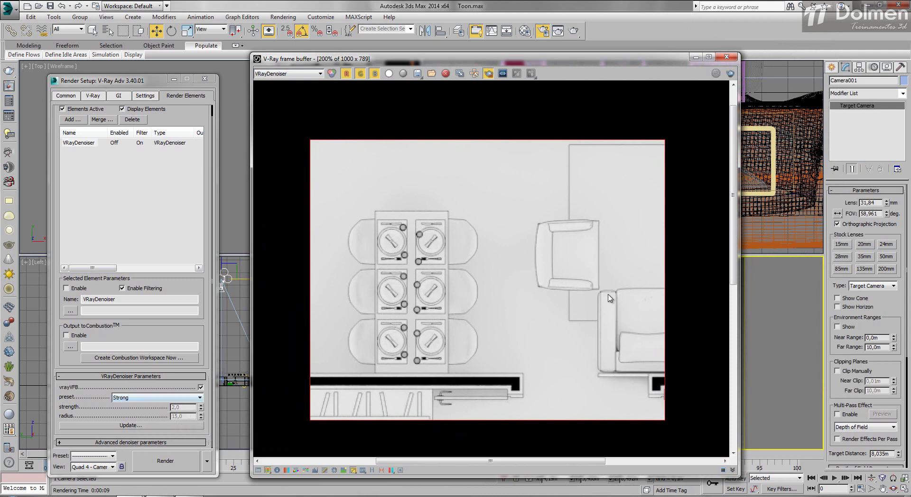
Step: Return the denoiser preset to Default and turn off region rendering
click(134, 398)
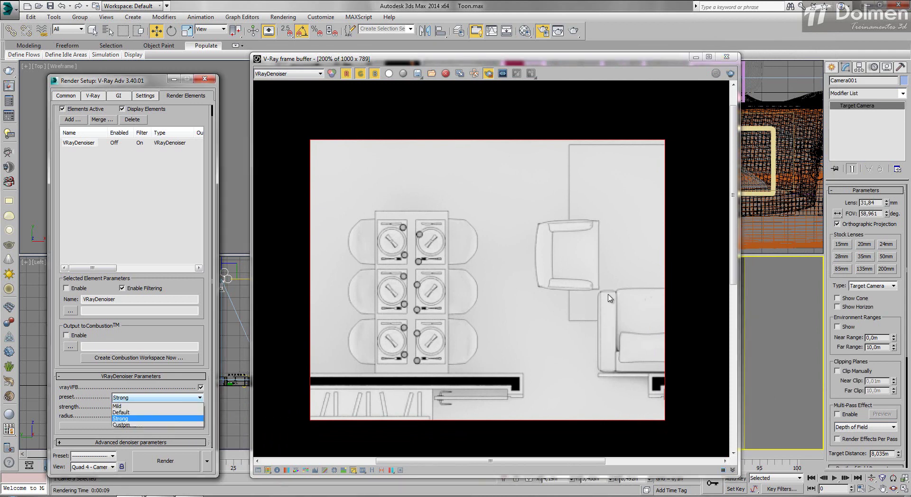
click(134, 411)
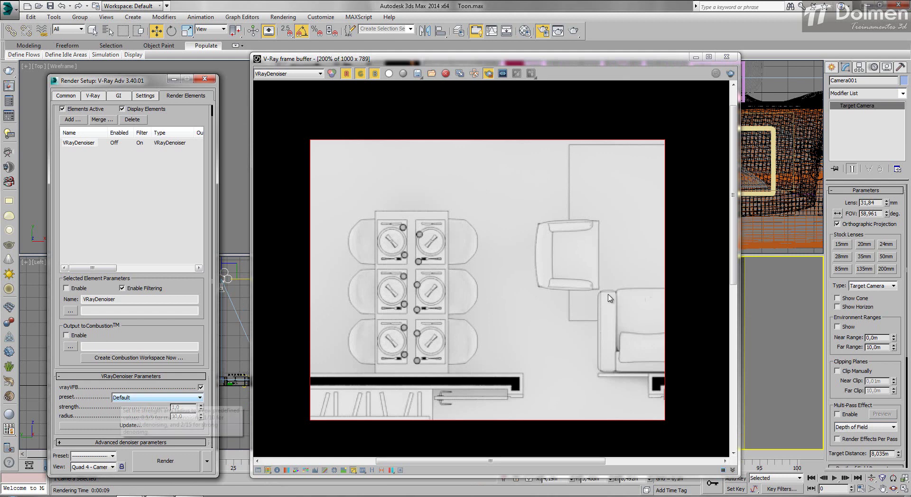
click(134, 398)
click(133, 412)
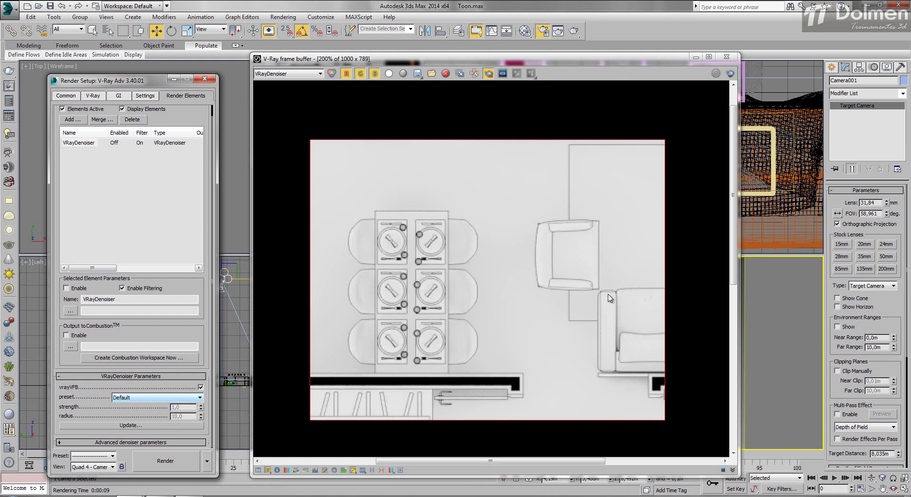
click(134, 397)
click(134, 412)
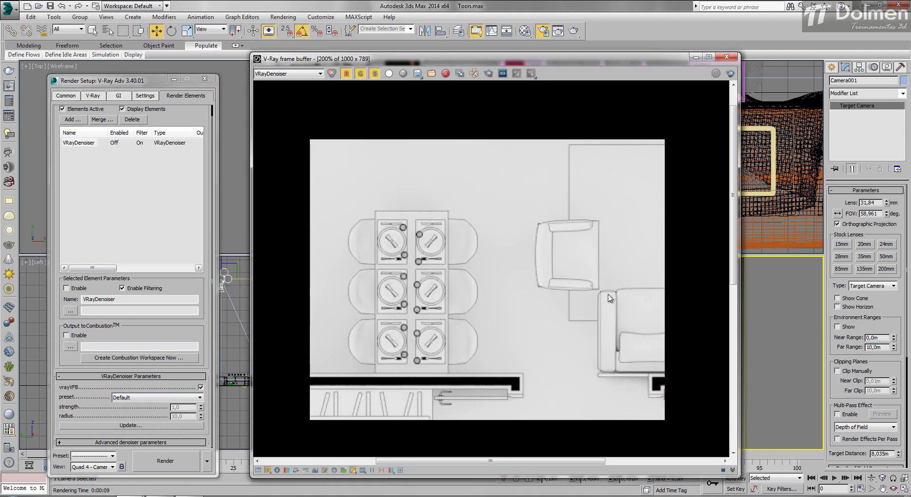
Step: Render the whole floor plan from the camera view, displaying the RGB color channel
key(shift+q)
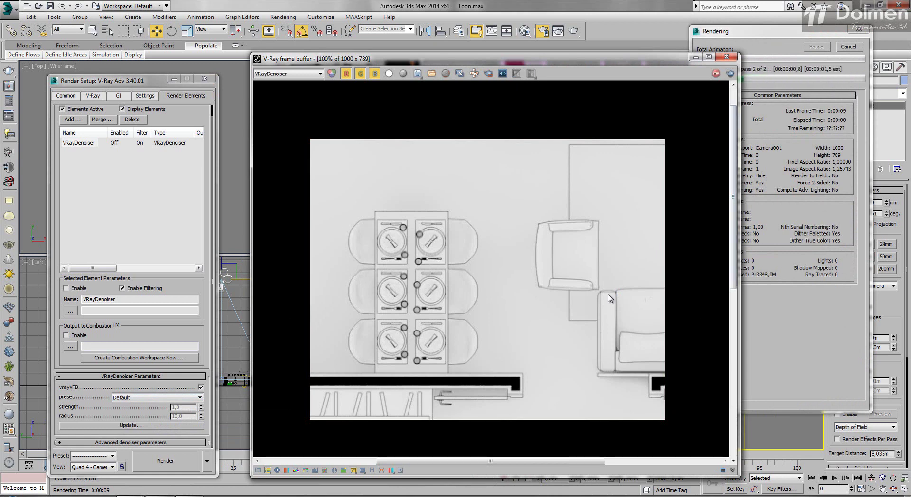
click(289, 74)
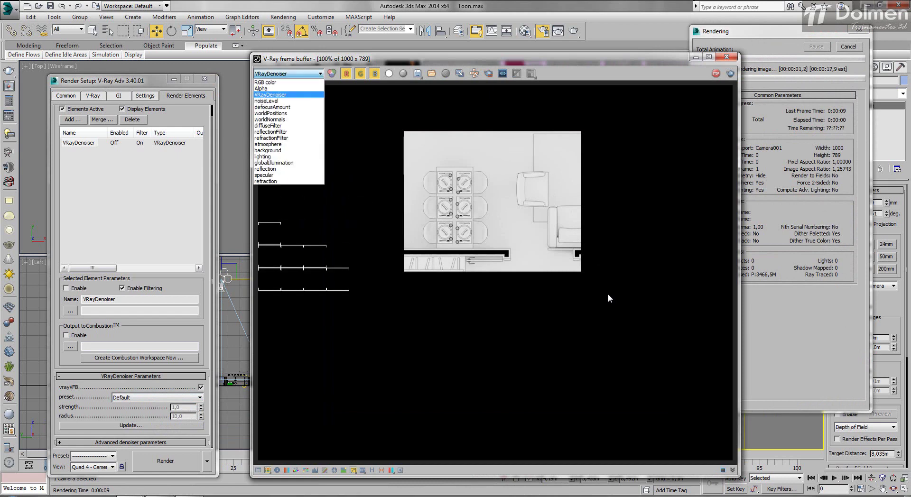
click(280, 82)
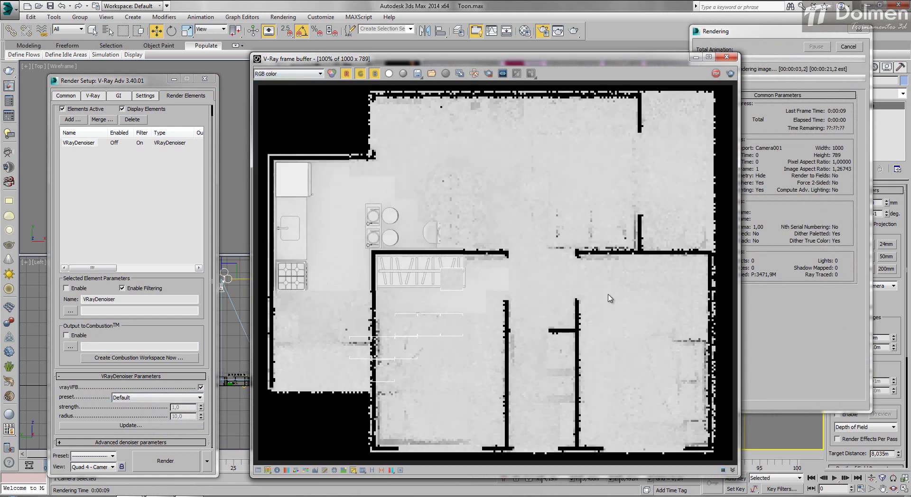
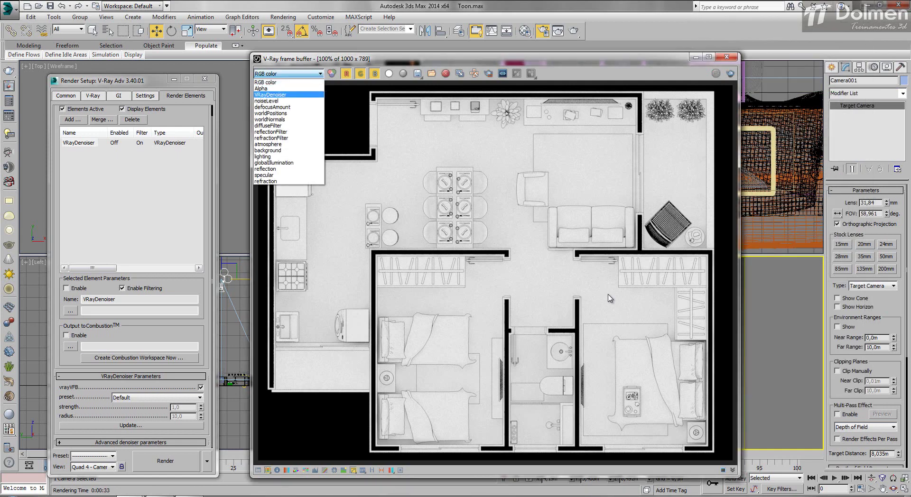
Step: Compare the VRayDenoiser and RGB color channels around the dining and living areas, ending with the full denoised floor plan
key(Return)
scroll(611, 298, up, 3)
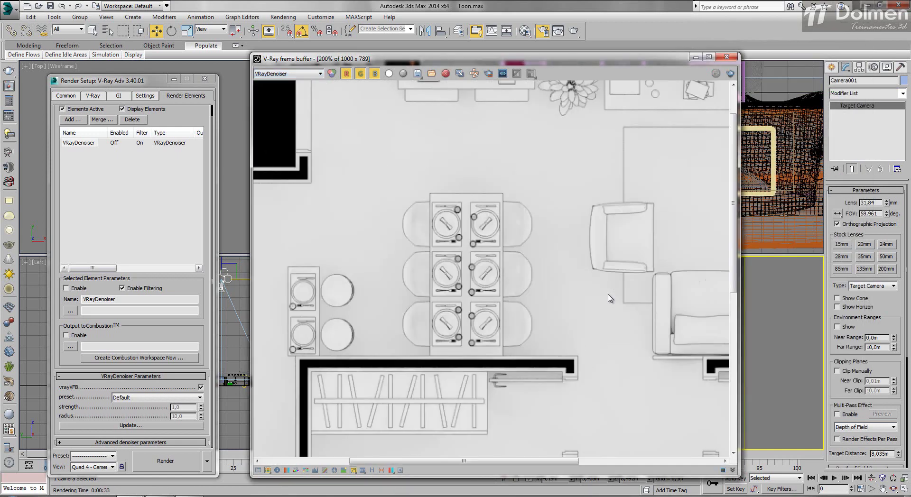
key(alt+Down)
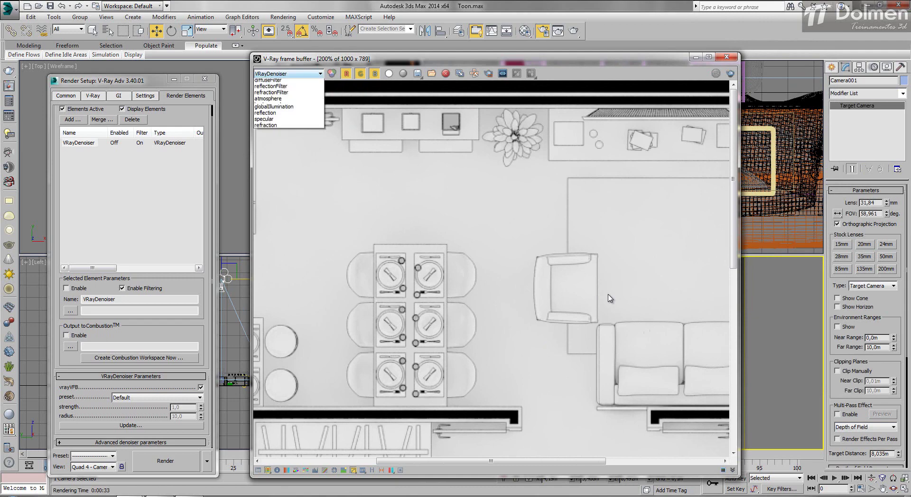
key(Up)
key(Return)
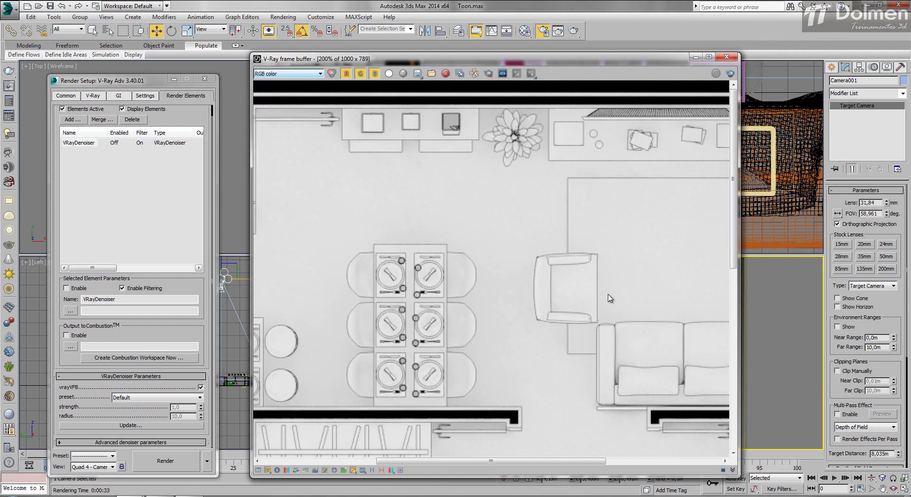
key(alt+Down)
key(Down)
key(Return)
scroll(610, 298, down, 3)
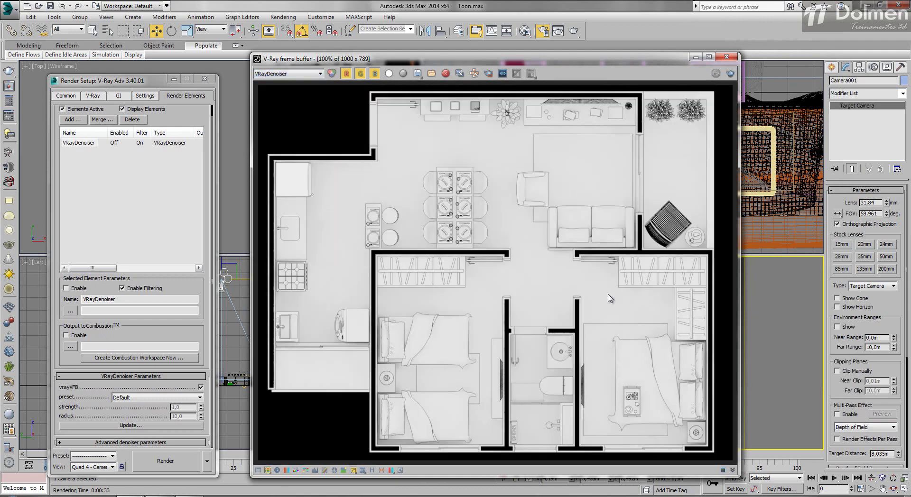